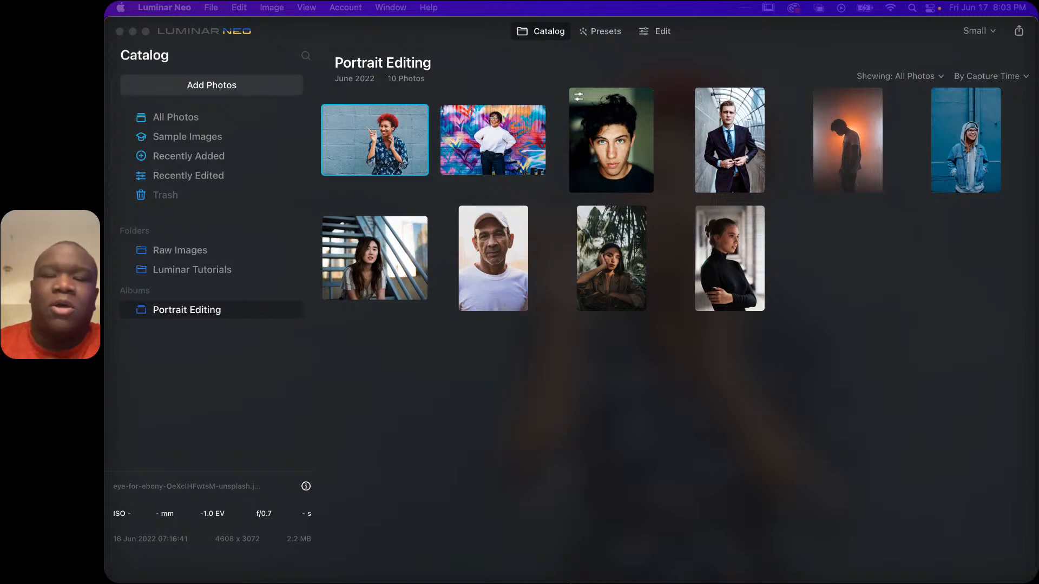
# Open the selected portrait of the red-haired woman for editing and start the Crop tool
pyautogui.click(709, 31)
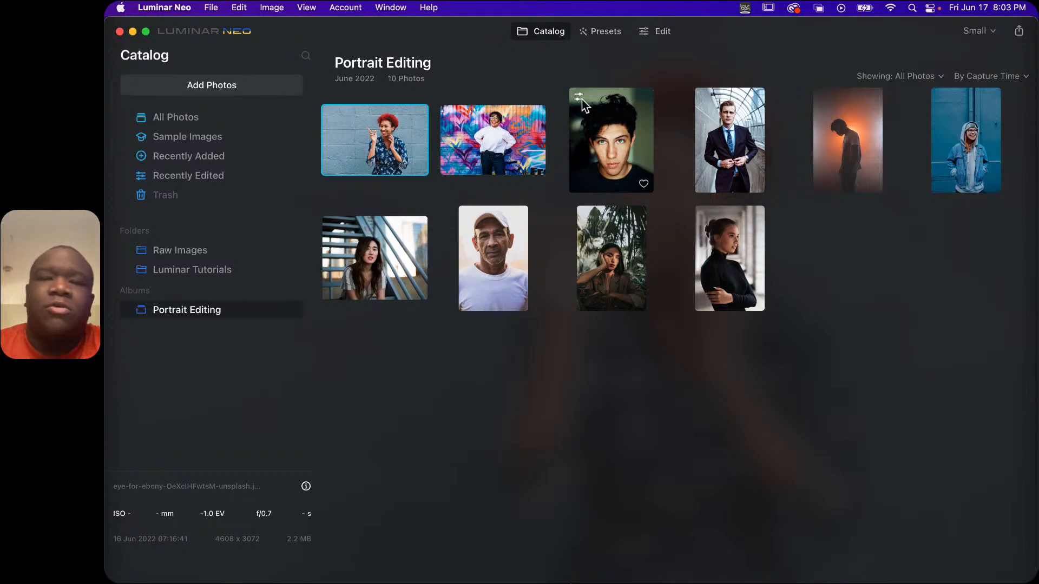
pyautogui.click(660, 34)
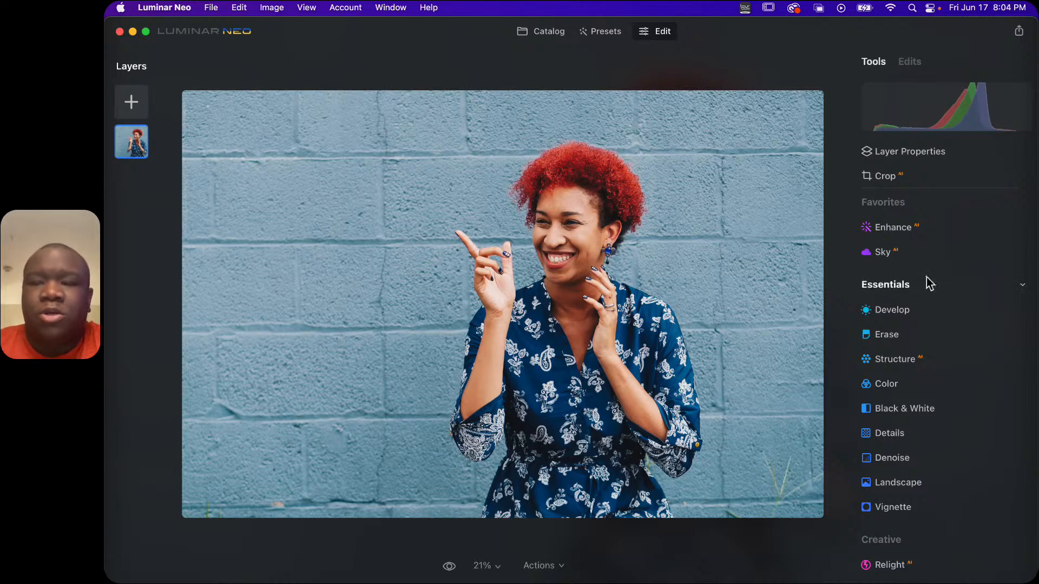
pyautogui.click(888, 179)
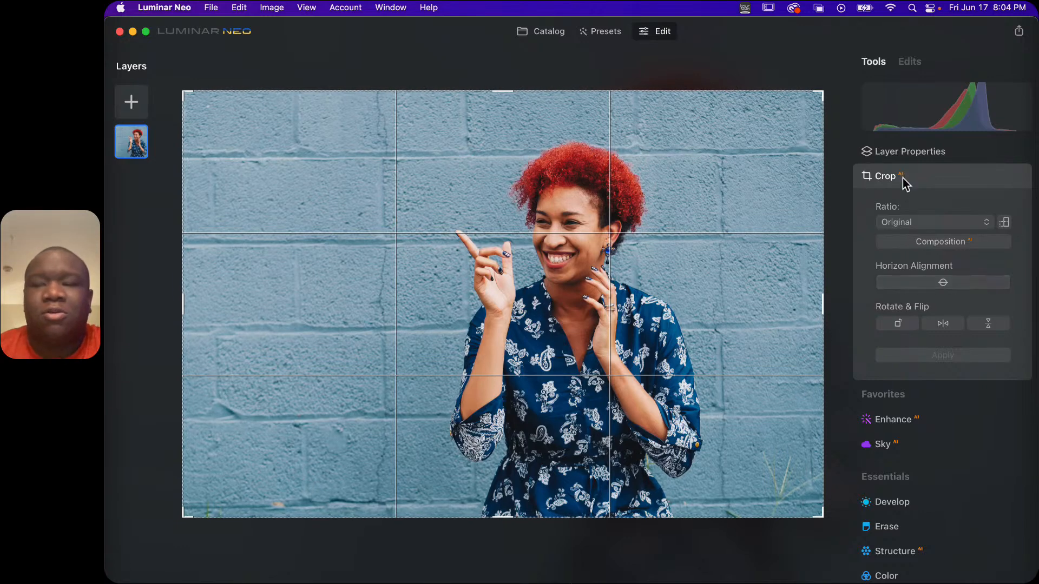
pyautogui.click(931, 243)
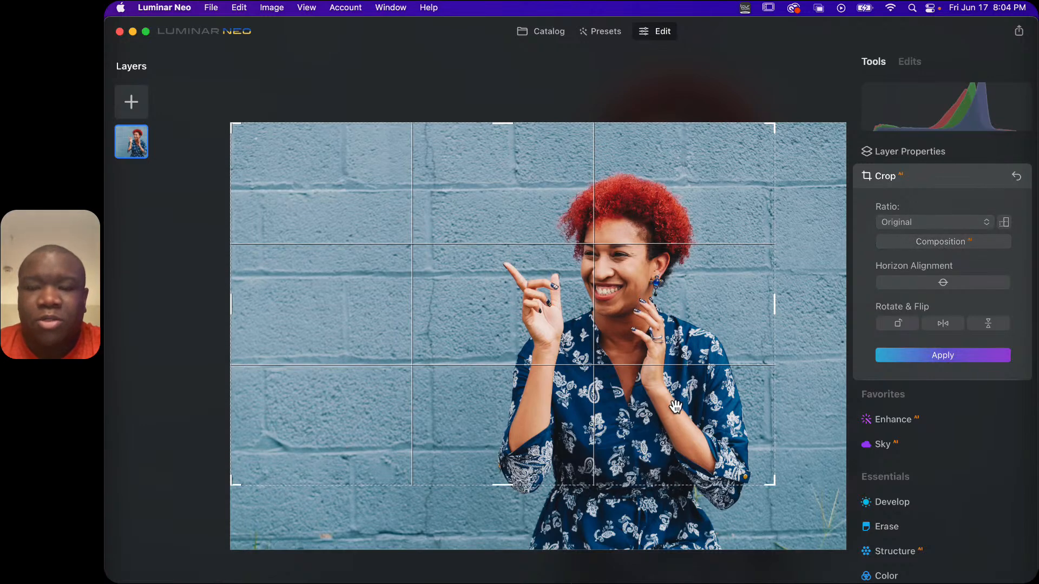
pyautogui.moveTo(679, 430)
pyautogui.mouseDown()
pyautogui.moveTo(675, 416)
pyautogui.moveTo(683, 432)
pyautogui.mouseUp()
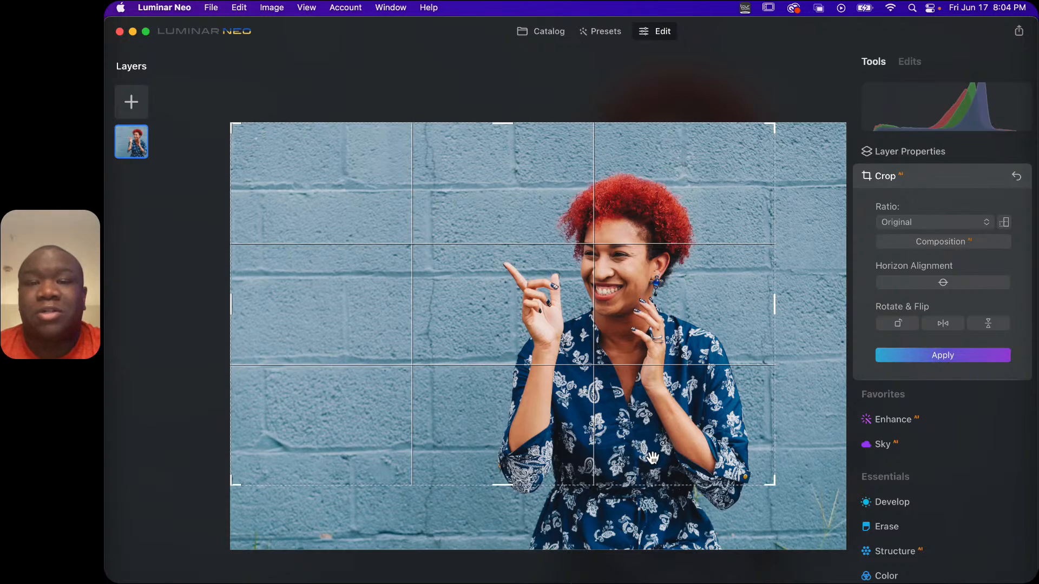
pyautogui.moveTo(687, 481); pyautogui.dragTo(686, 481)
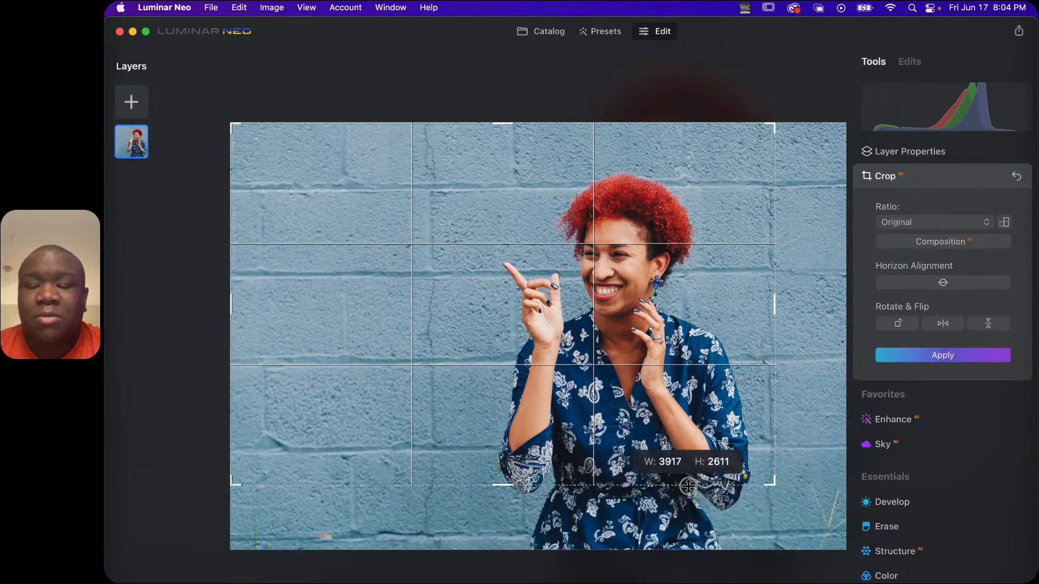
pyautogui.moveTo(664, 433); pyautogui.dragTo(666, 401)
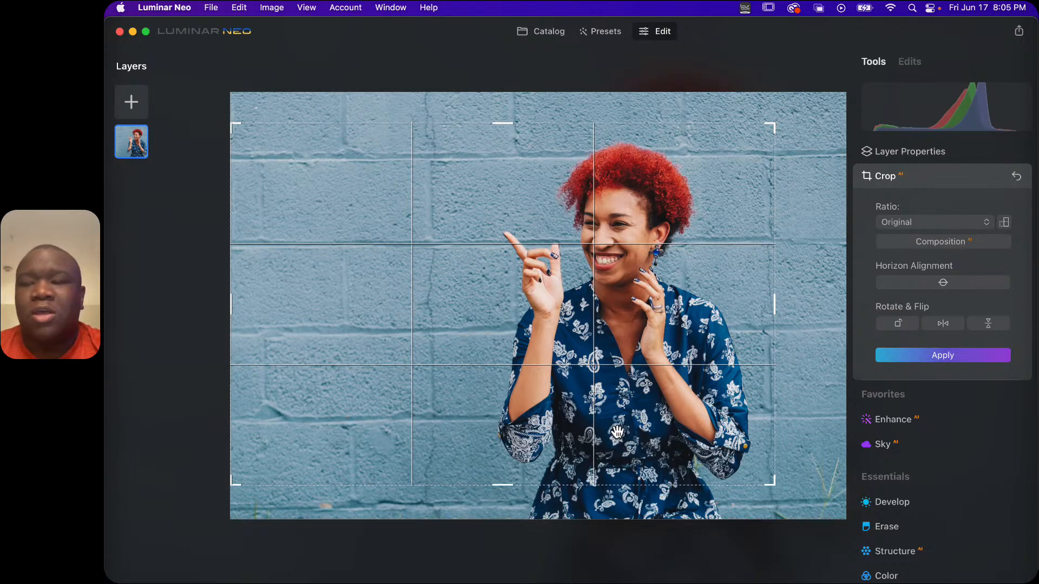
pyautogui.click(1015, 177)
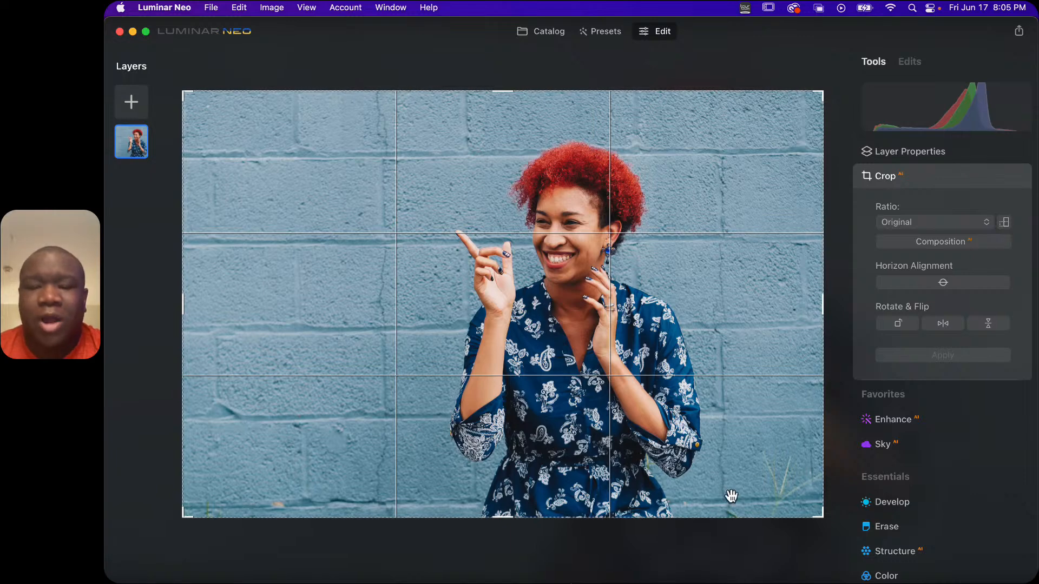
# Crop the portrait with the AI composition suggestion, moving the photo upward within the frame, and apply the crop
pyautogui.click(947, 241)
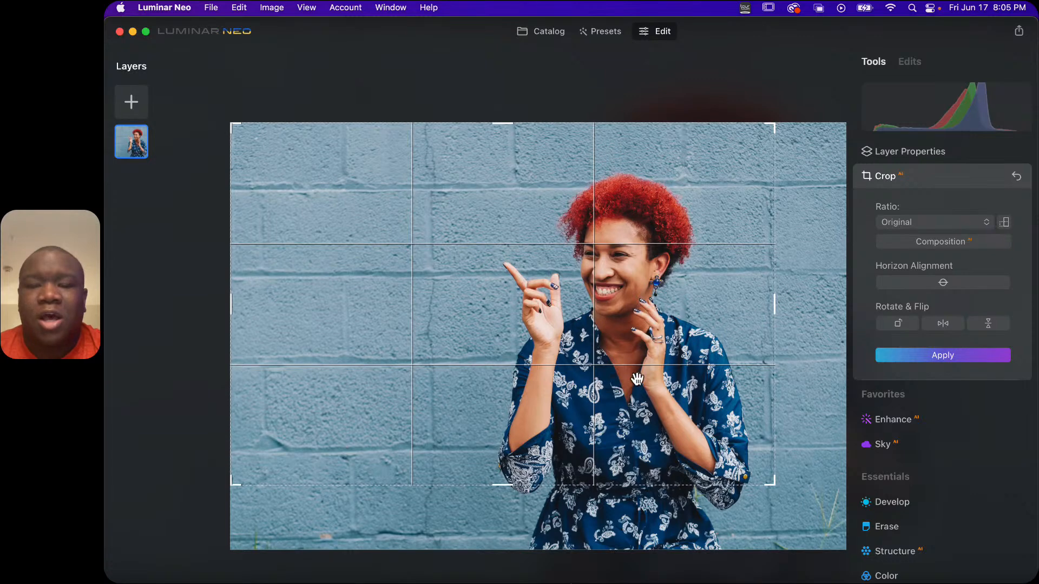
pyautogui.moveTo(637, 378)
pyautogui.mouseDown()
pyautogui.moveTo(634, 353)
pyautogui.moveTo(647, 360)
pyautogui.mouseUp()
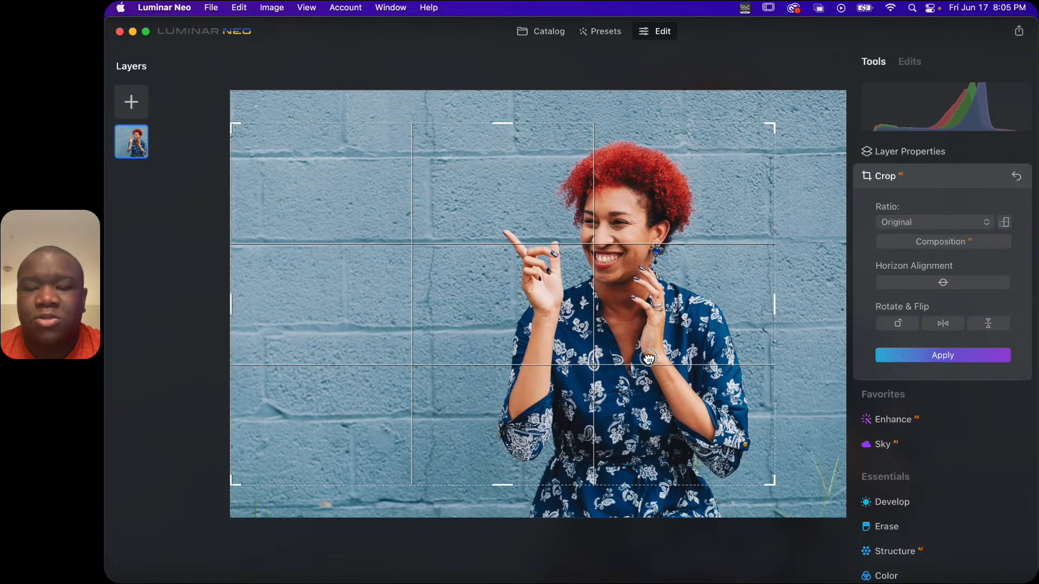
pyautogui.click(942, 358)
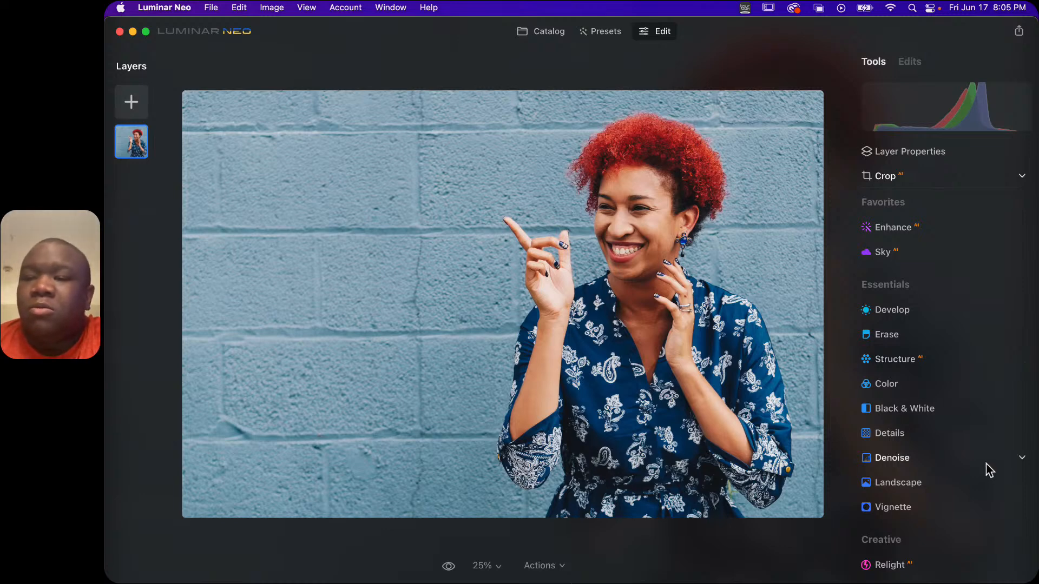
# Try an Enhance accent of 53 on the portrait and compare it with and without the effect
pyautogui.click(914, 228)
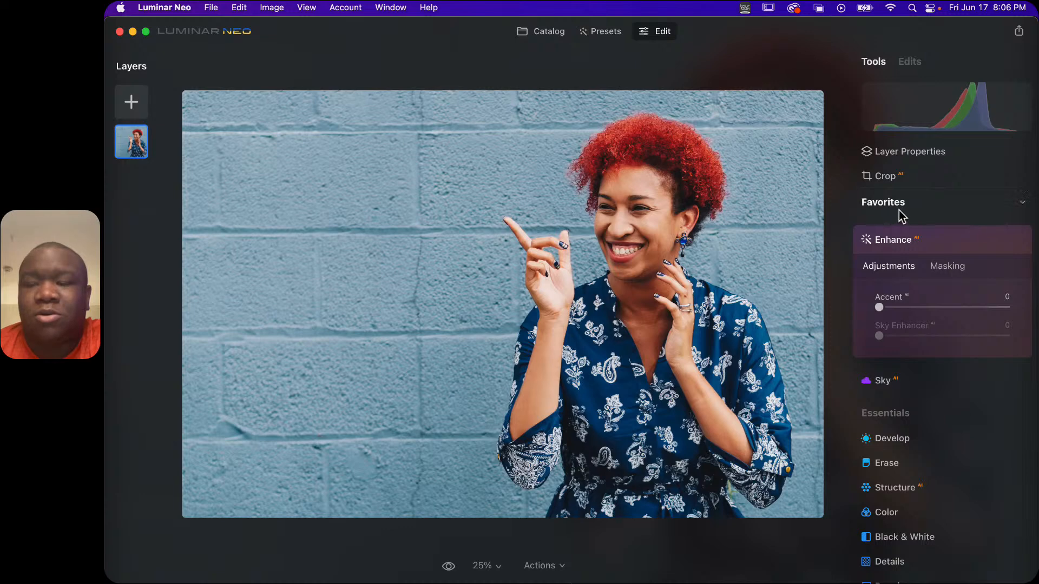
pyautogui.click(895, 240)
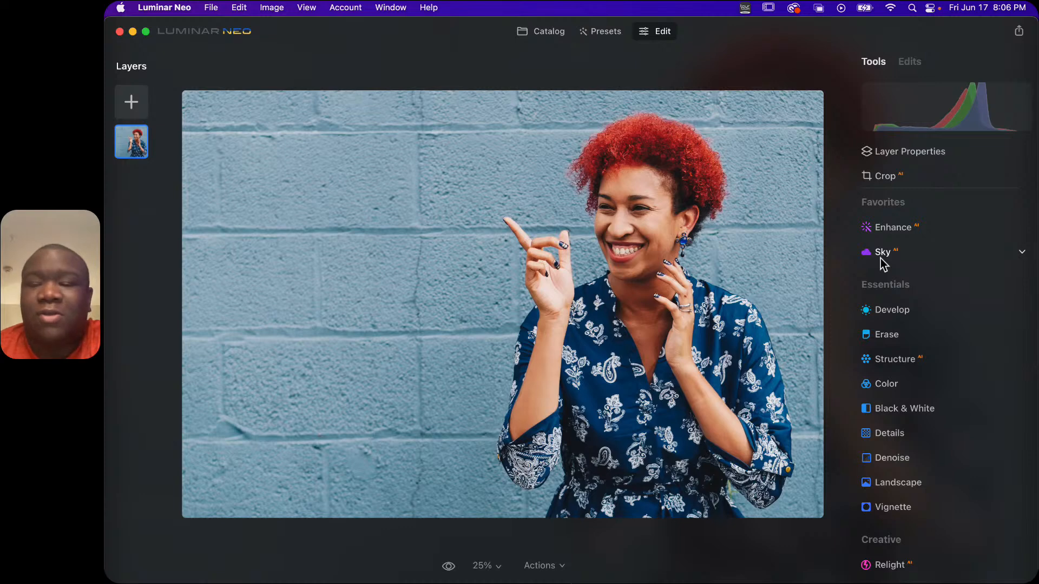
pyautogui.click(896, 228)
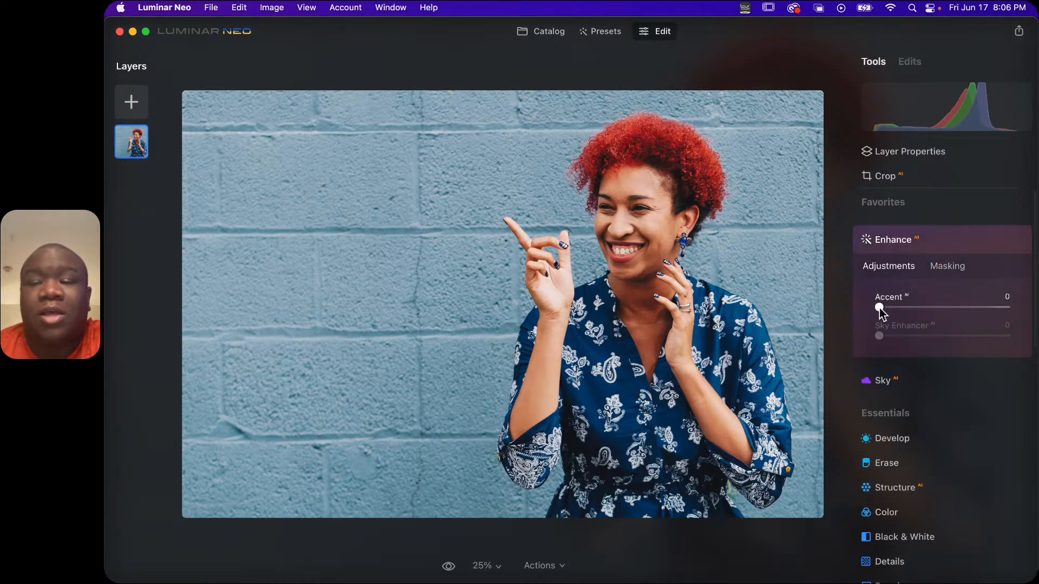
pyautogui.moveTo(879, 308); pyautogui.dragTo(951, 312)
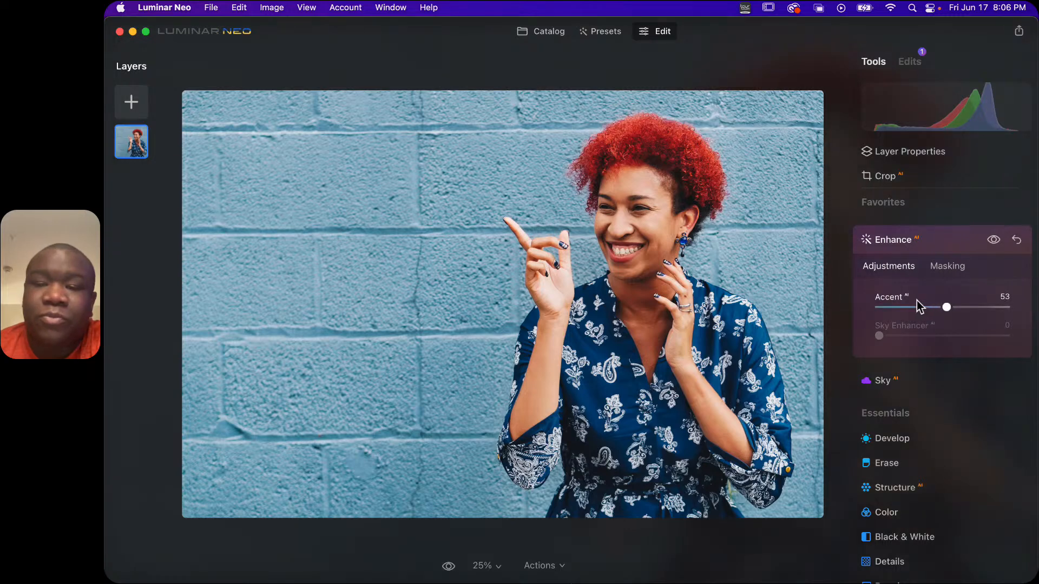
pyautogui.click(992, 242)
pyautogui.click(992, 244)
pyautogui.click(992, 246)
pyautogui.click(992, 246)
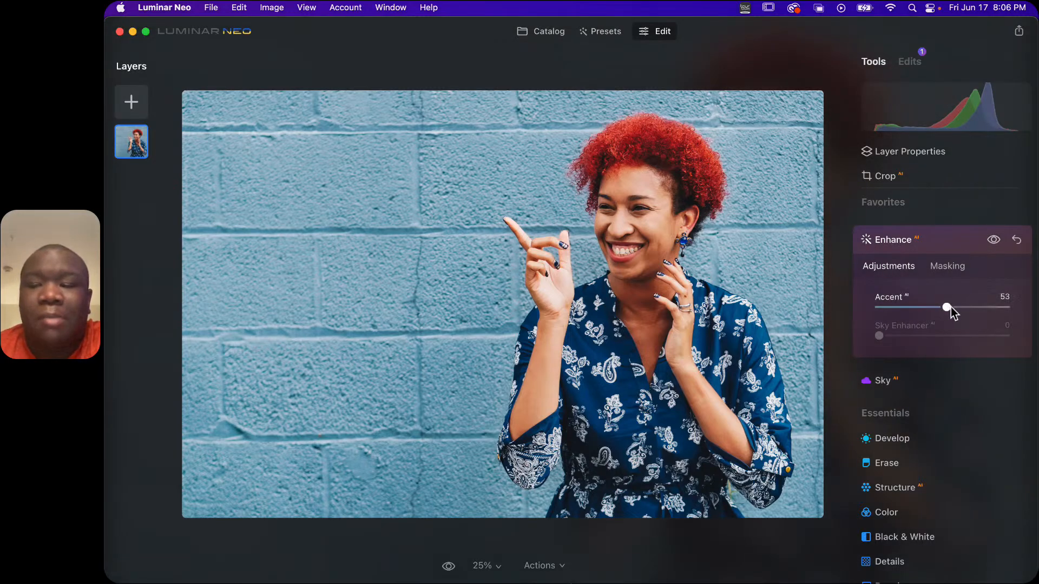
# Try an Enhance accent of 40 and reset the tool's adjustments
pyautogui.moveTo(948, 311); pyautogui.dragTo(930, 313)
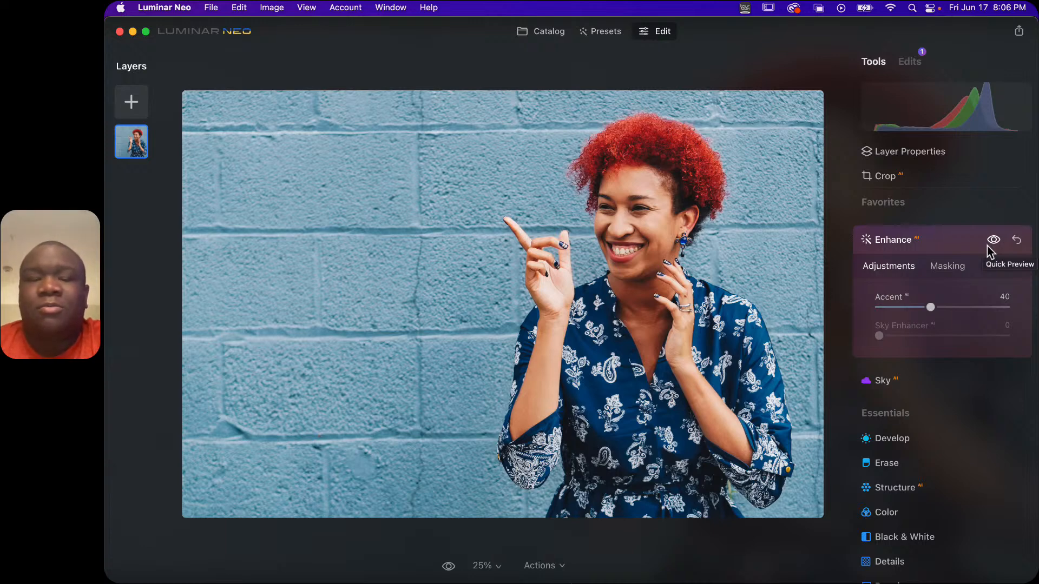
pyautogui.click(1017, 239)
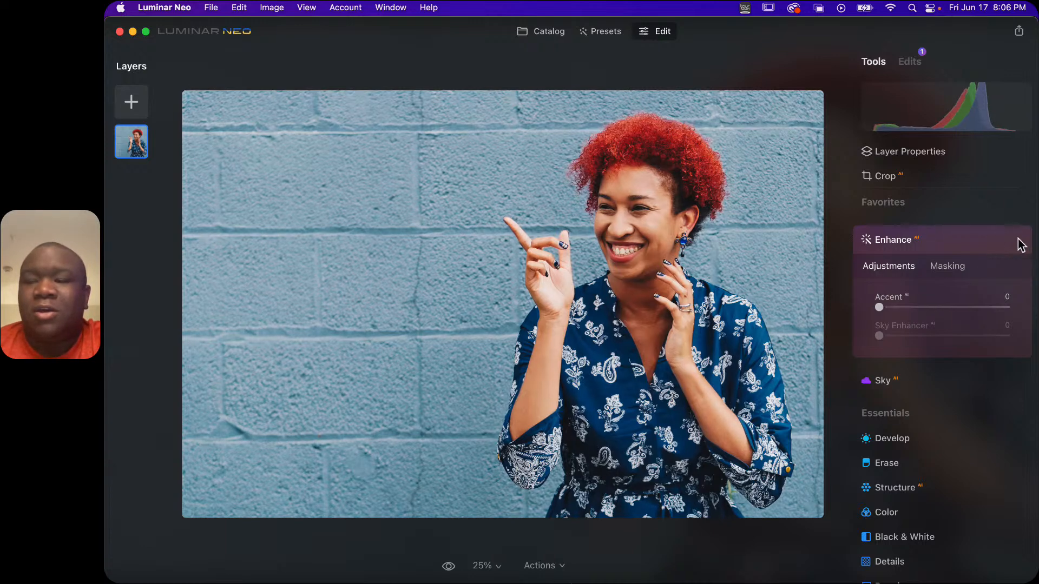
pyautogui.click(934, 240)
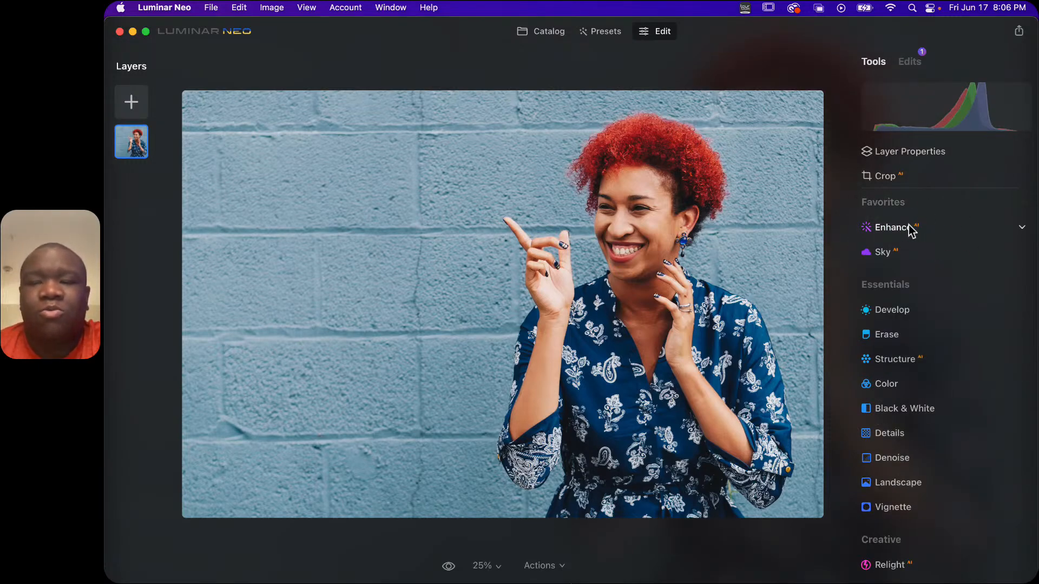
# Examine the masking options offered by the Enhance tool
pyautogui.click(910, 228)
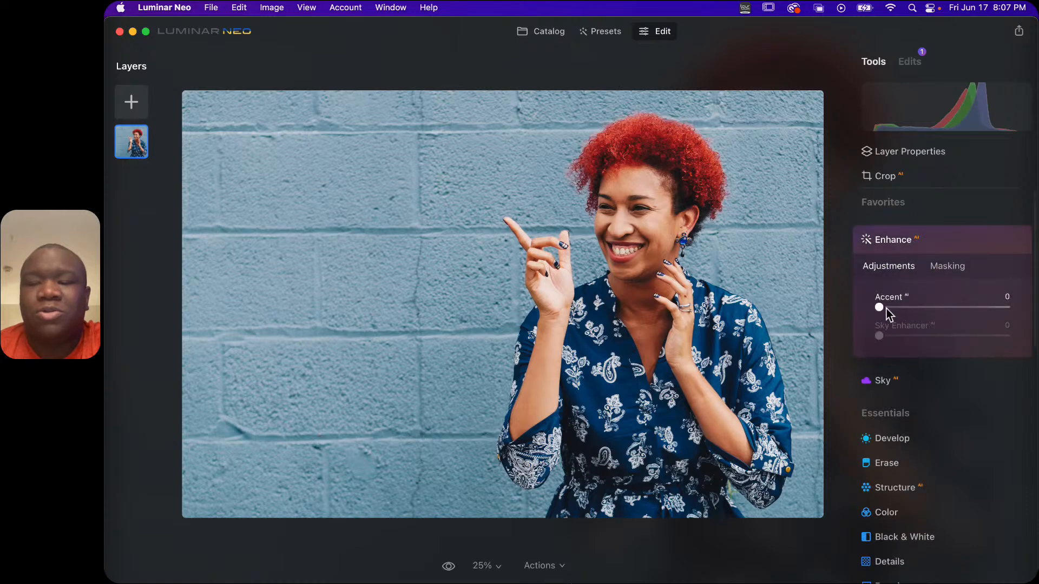
pyautogui.click(943, 270)
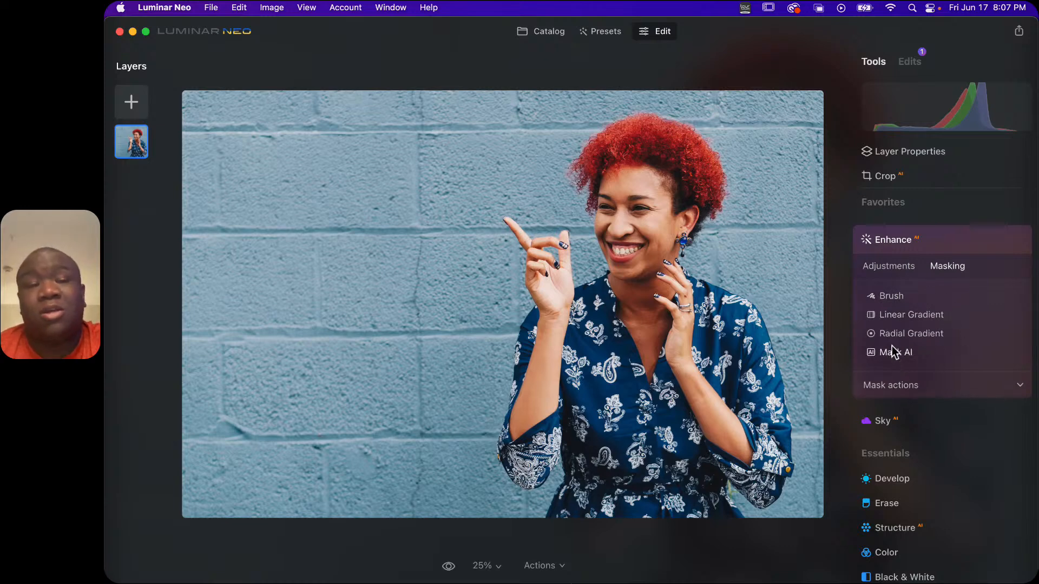
pyautogui.click(900, 269)
pyautogui.click(896, 241)
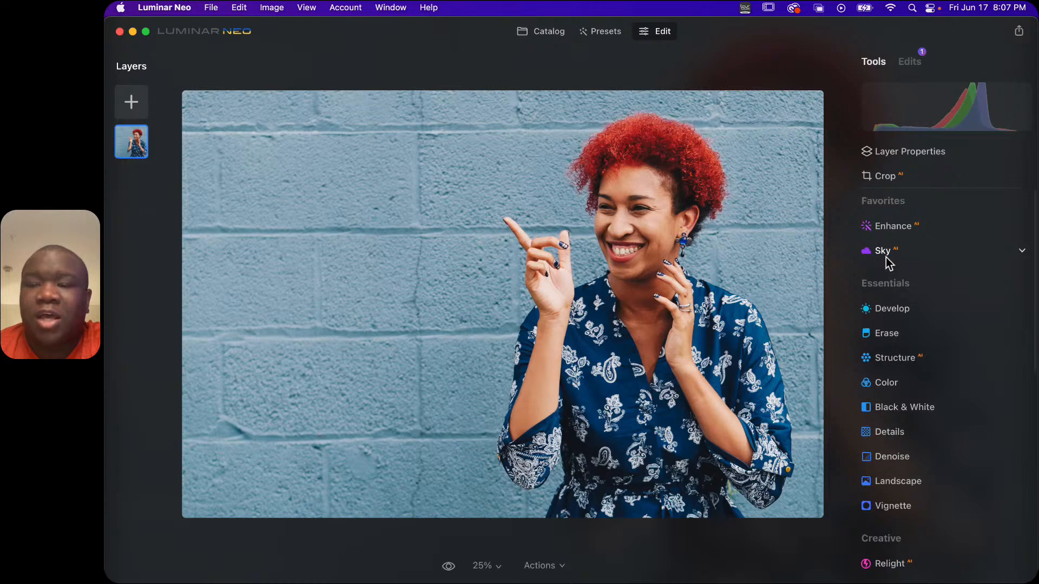
# Set the Structure amount to -79 to soften the texture of the photo
pyautogui.scroll(-3, 888, 254)
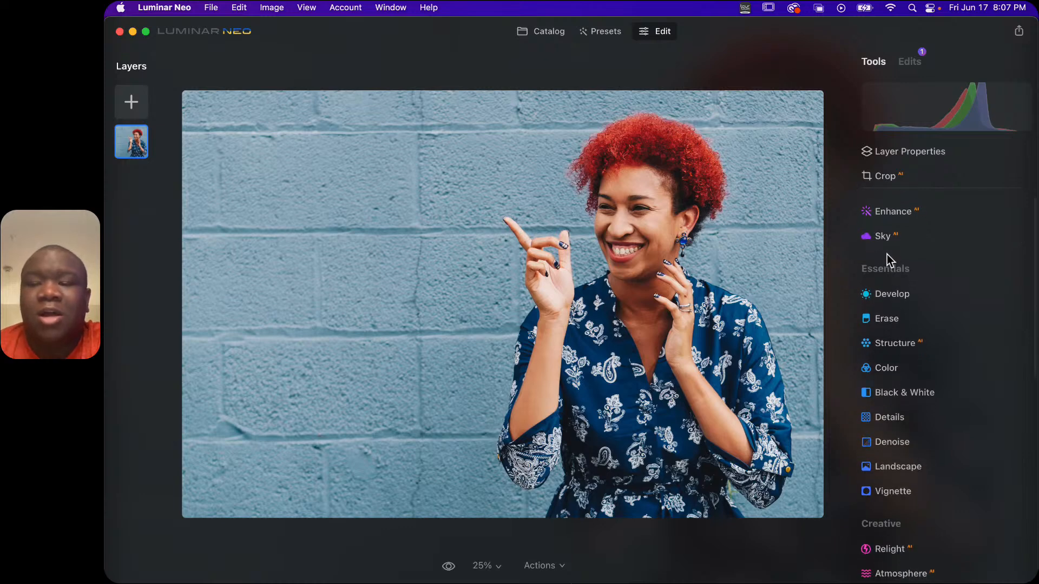
pyautogui.scroll(-2, 888, 253)
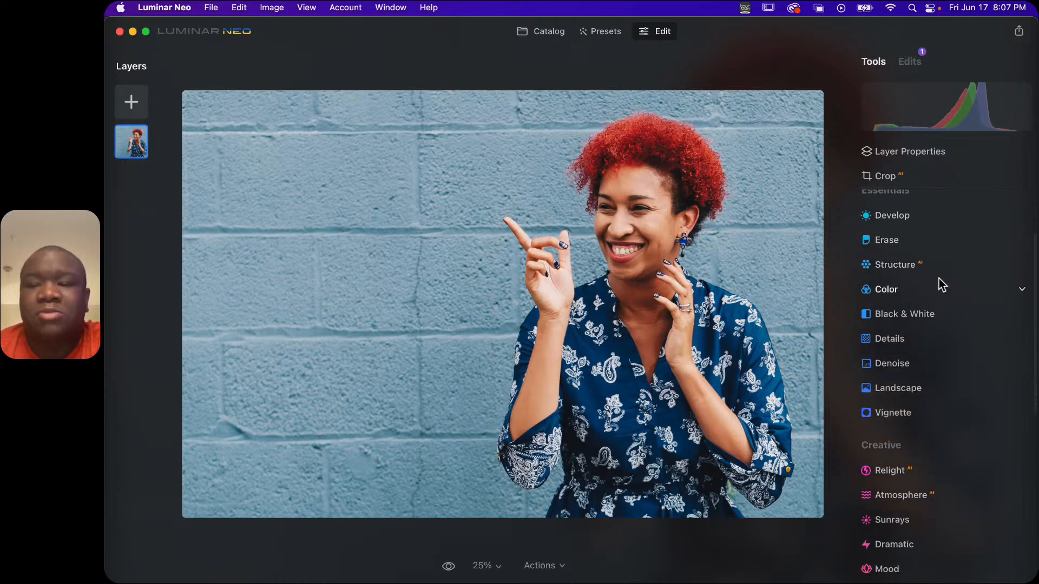
pyautogui.click(905, 267)
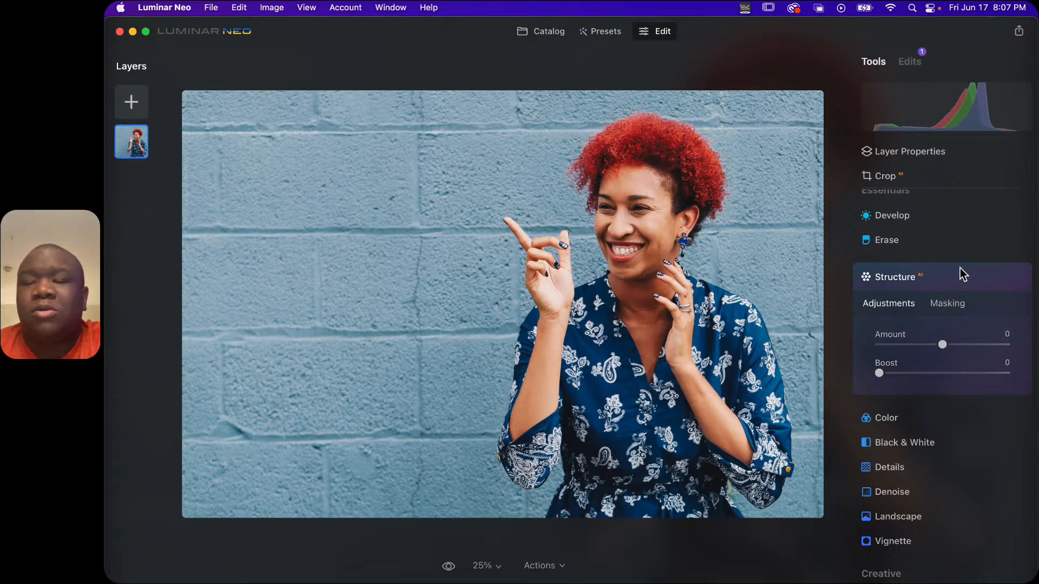
pyautogui.moveTo(942, 345); pyautogui.dragTo(886, 345)
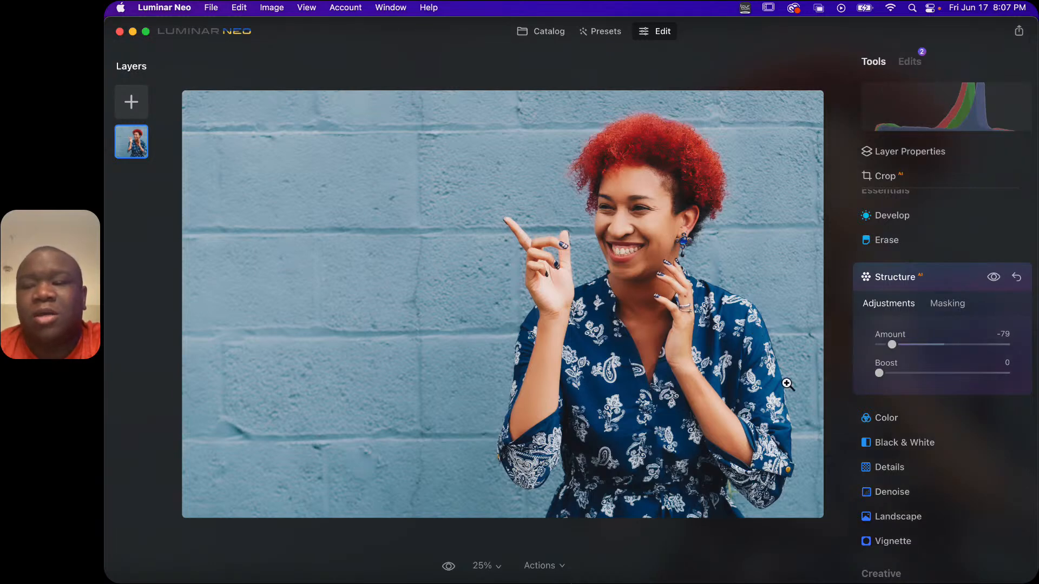
# Mask the Structure effect with the Human area from Mask AI and invert the mask to target the background
pyautogui.click(956, 307)
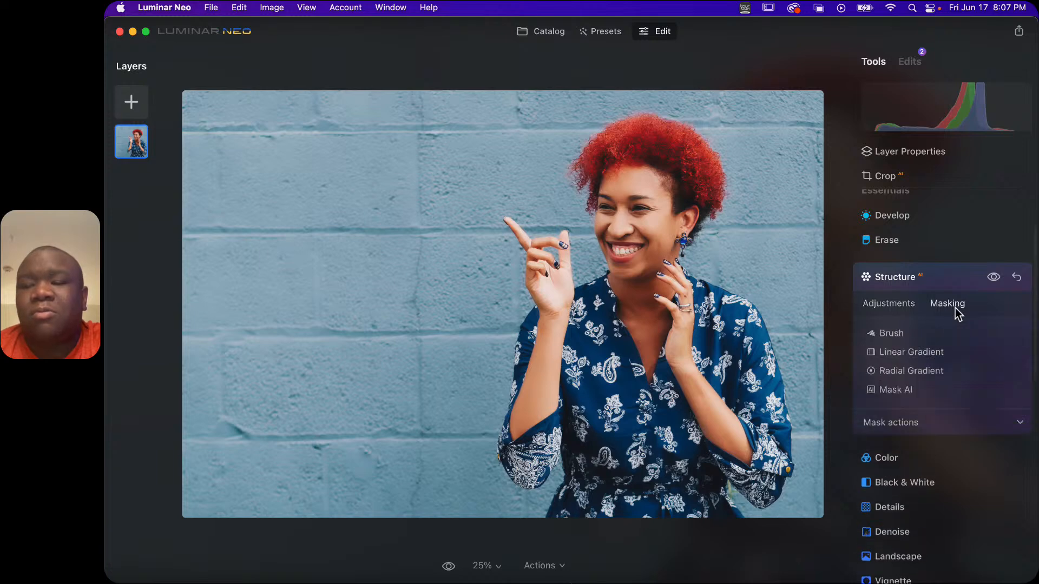
pyautogui.click(896, 390)
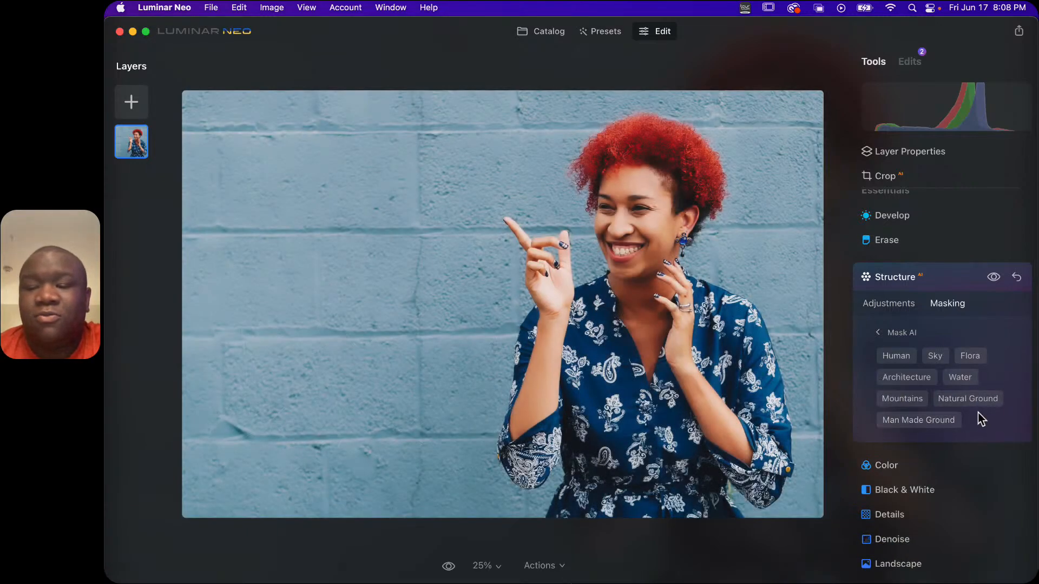
pyautogui.click(901, 359)
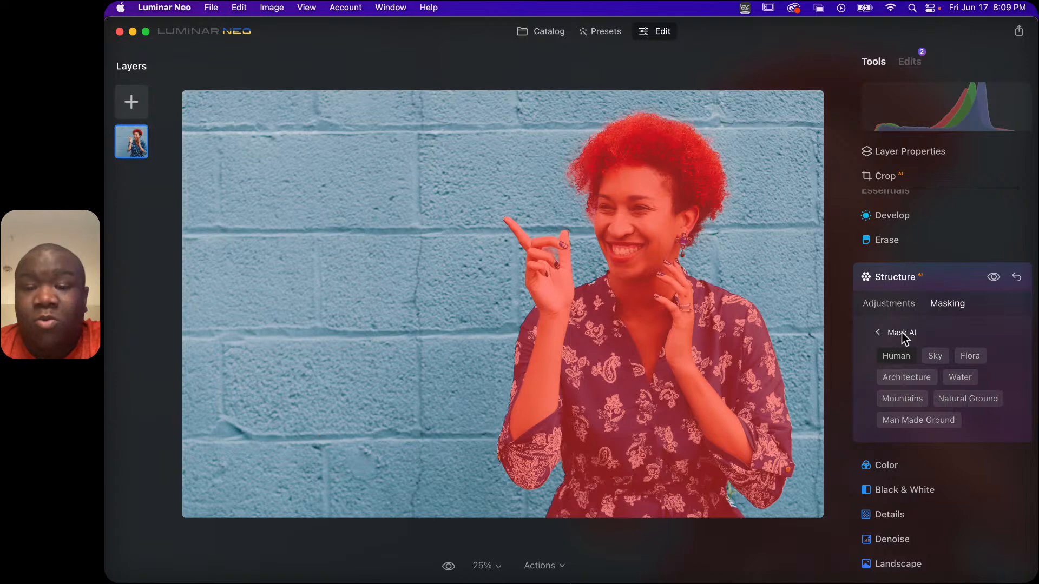
pyautogui.click(902, 332)
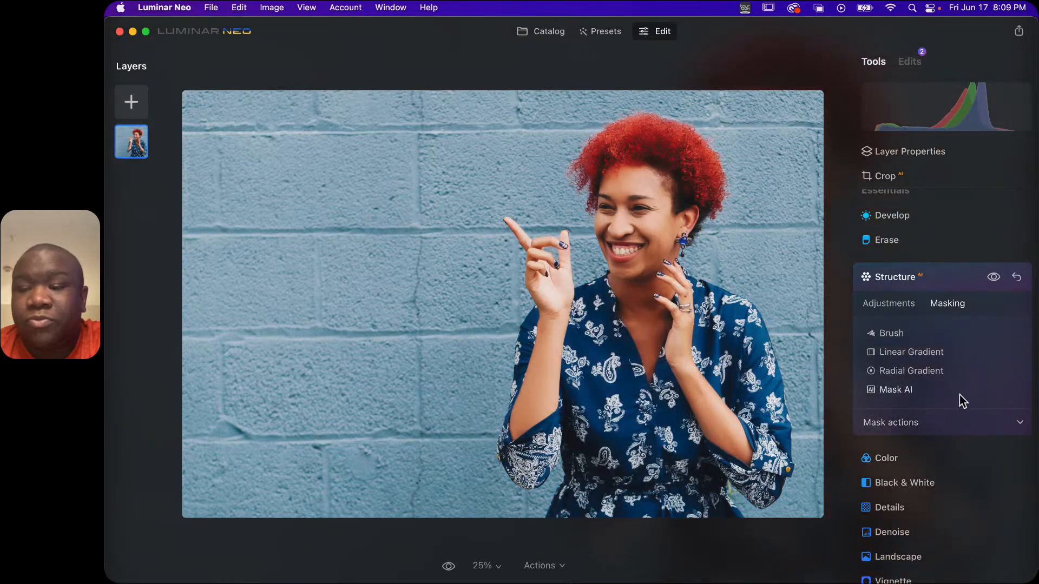
pyautogui.click(905, 425)
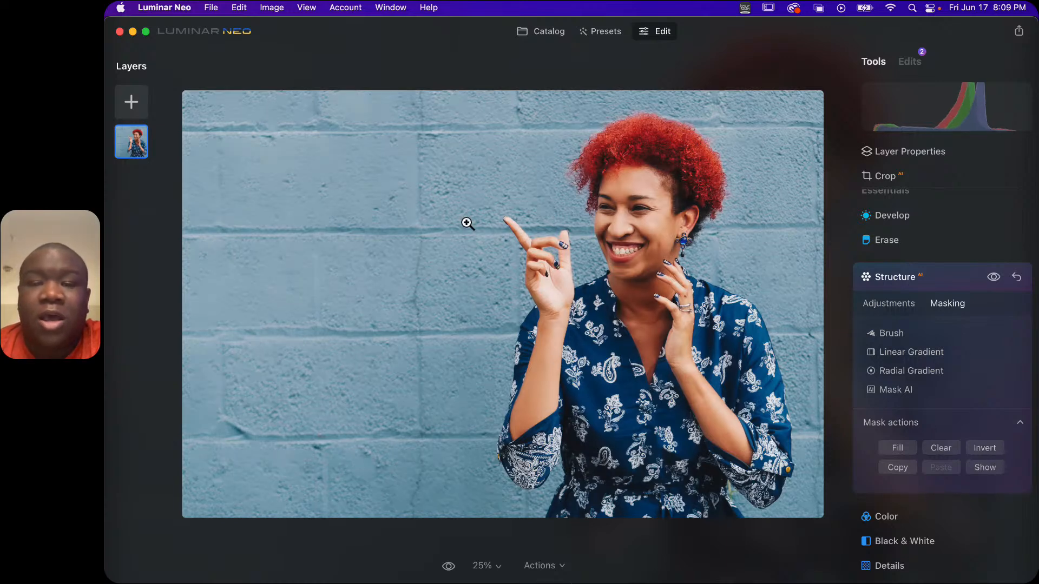
# Compare the photo with and without the masked Structure effect
pyautogui.click(998, 280)
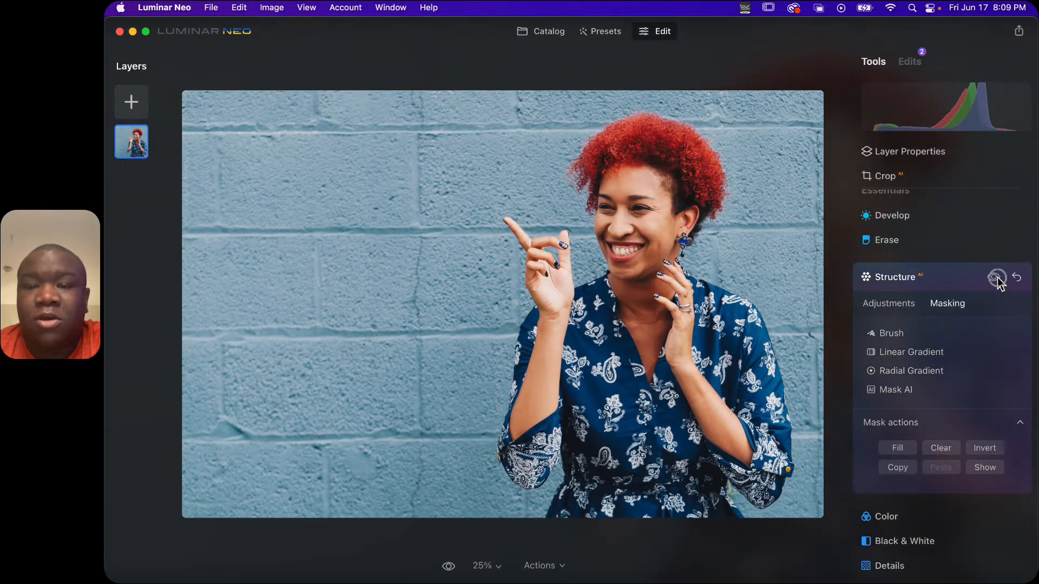
pyautogui.click(998, 278)
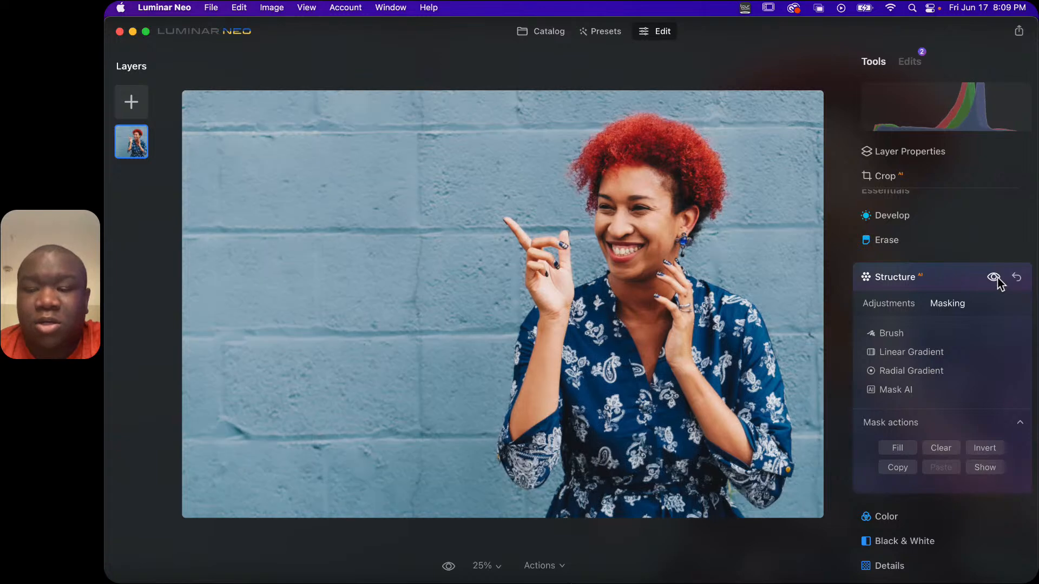
pyautogui.click(994, 277)
pyautogui.click(995, 277)
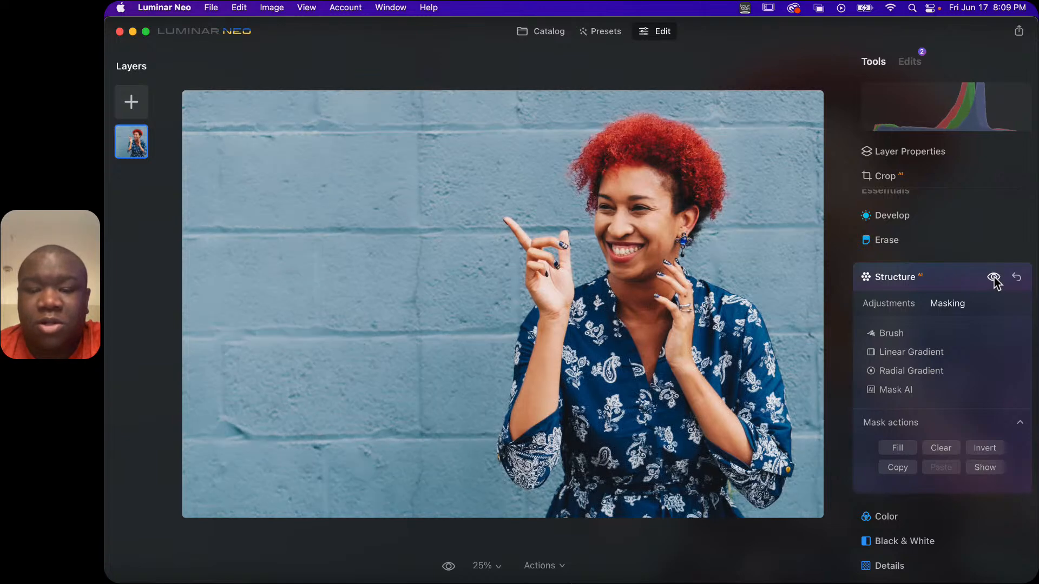
pyautogui.click(995, 277)
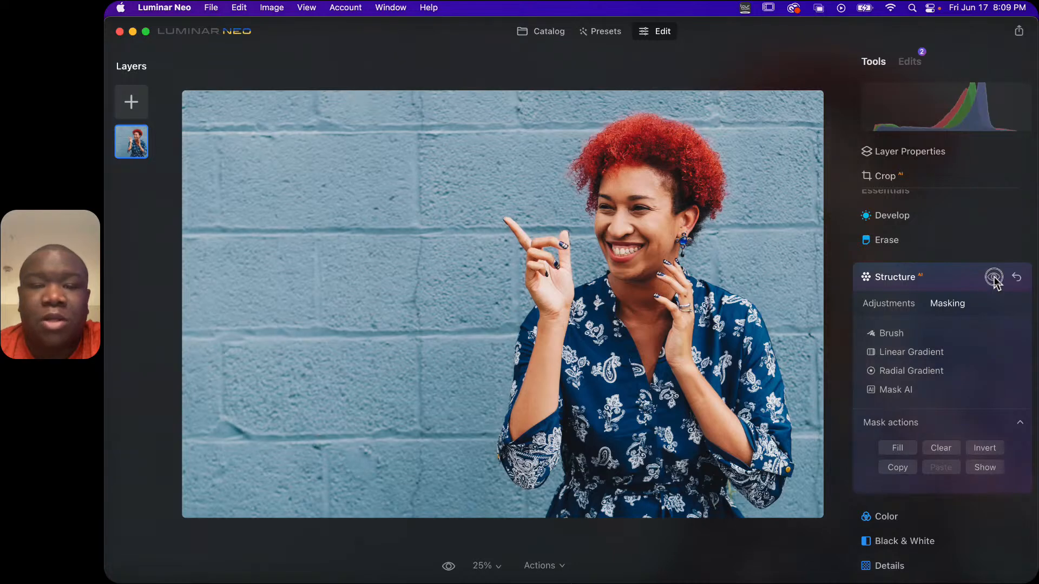
# Set the Structure amount to -35 and compare the photo with and without the masked effect
pyautogui.click(995, 277)
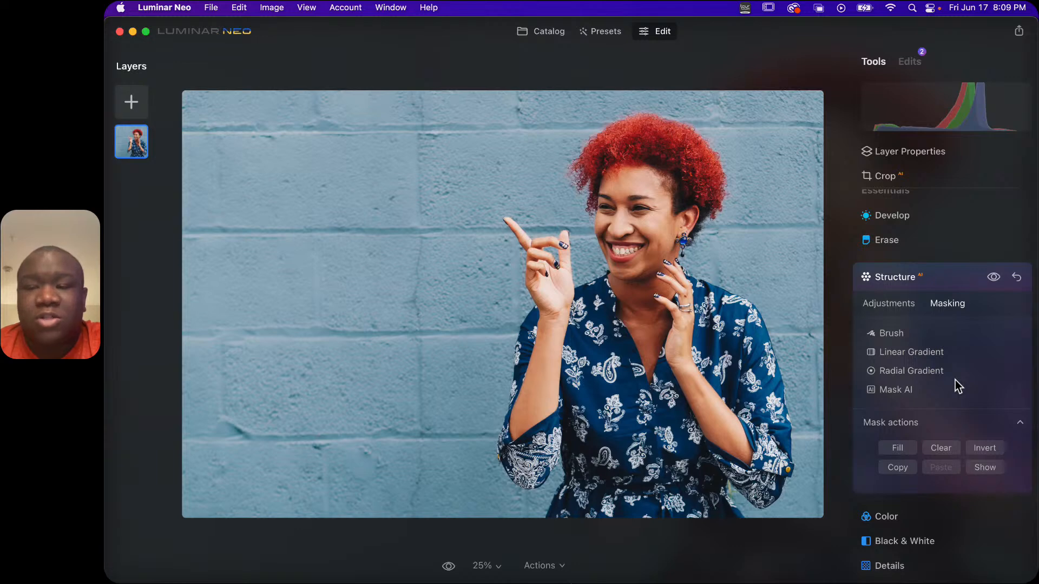
pyautogui.click(902, 306)
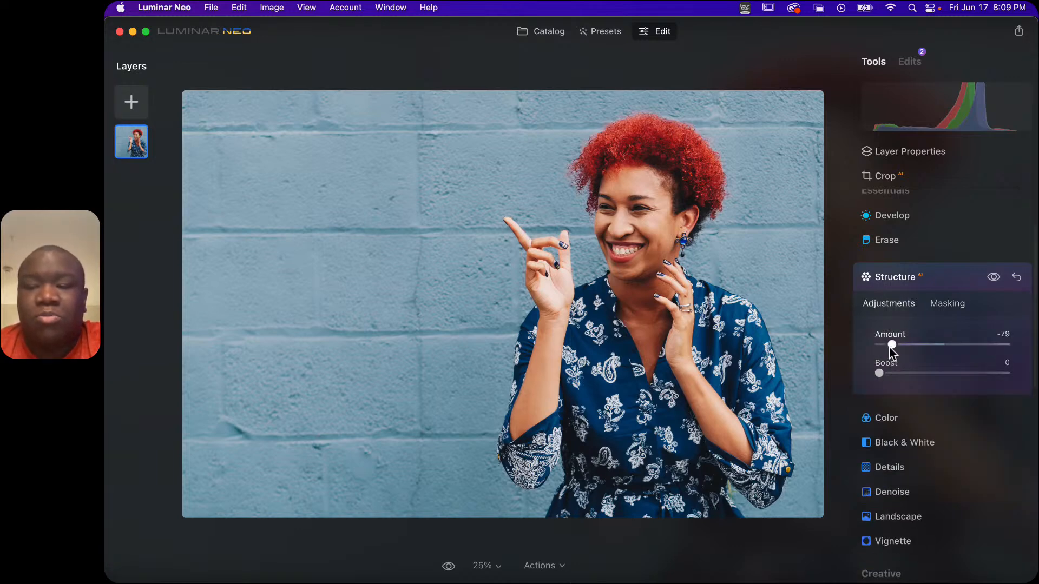
pyautogui.moveTo(892, 345); pyautogui.dragTo(923, 353)
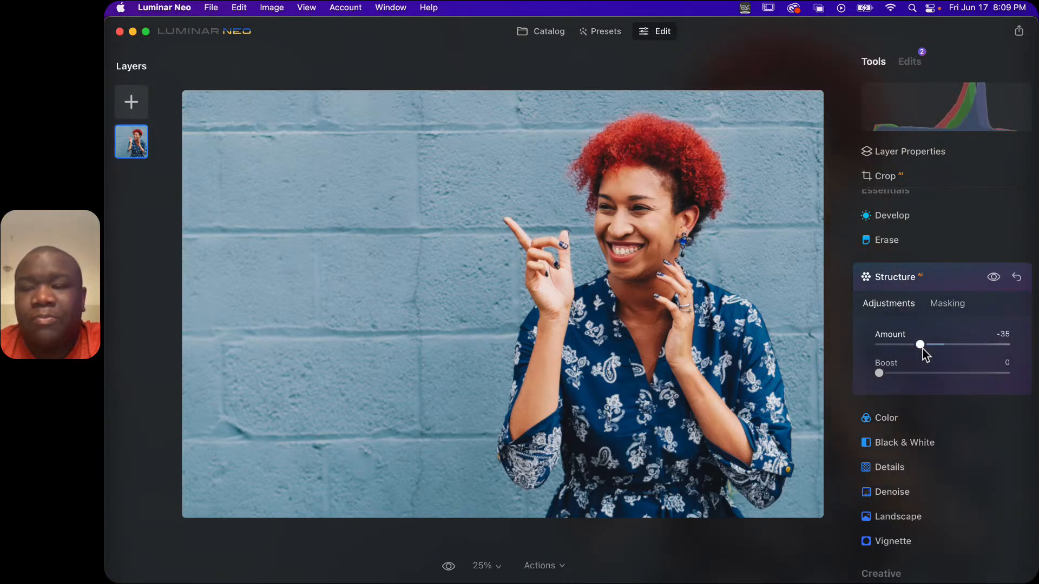
pyautogui.click(994, 277)
pyautogui.click(994, 278)
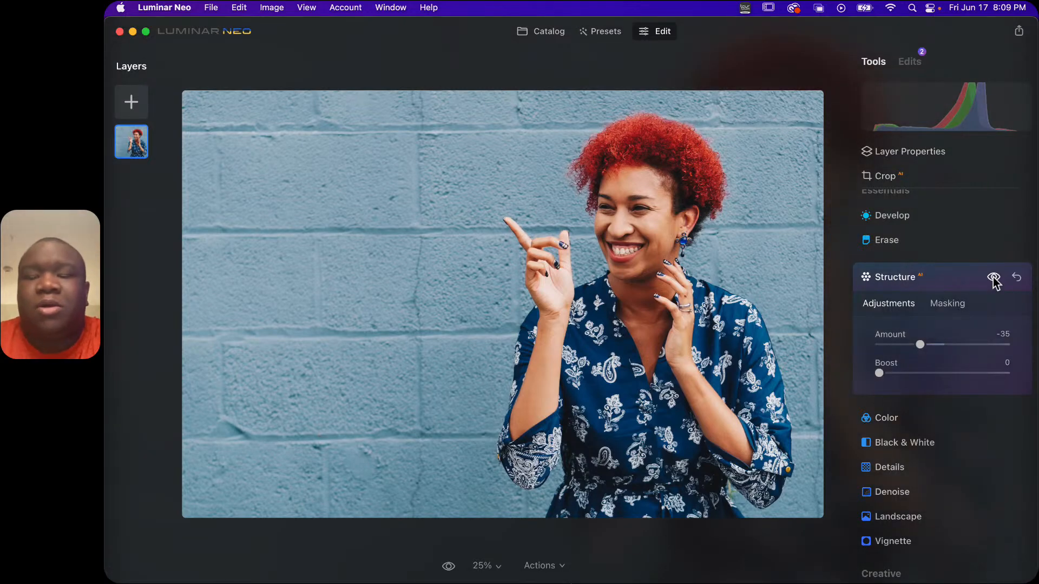
pyautogui.click(950, 275)
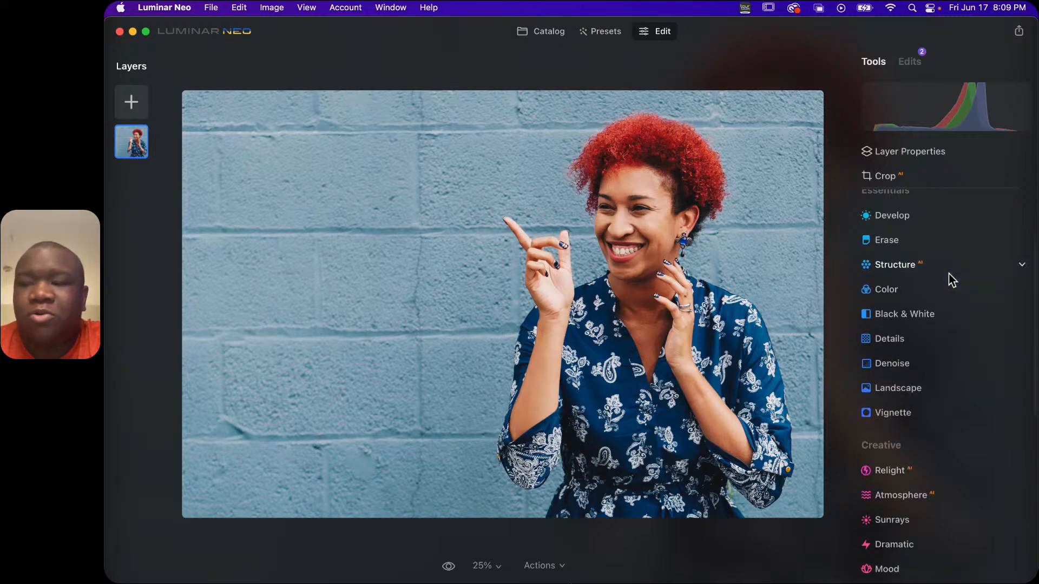
# Try the Atmosphere effect in Mist mode with an amount of 50
pyautogui.scroll(-1, 926, 359)
pyautogui.scroll(-6, 927, 358)
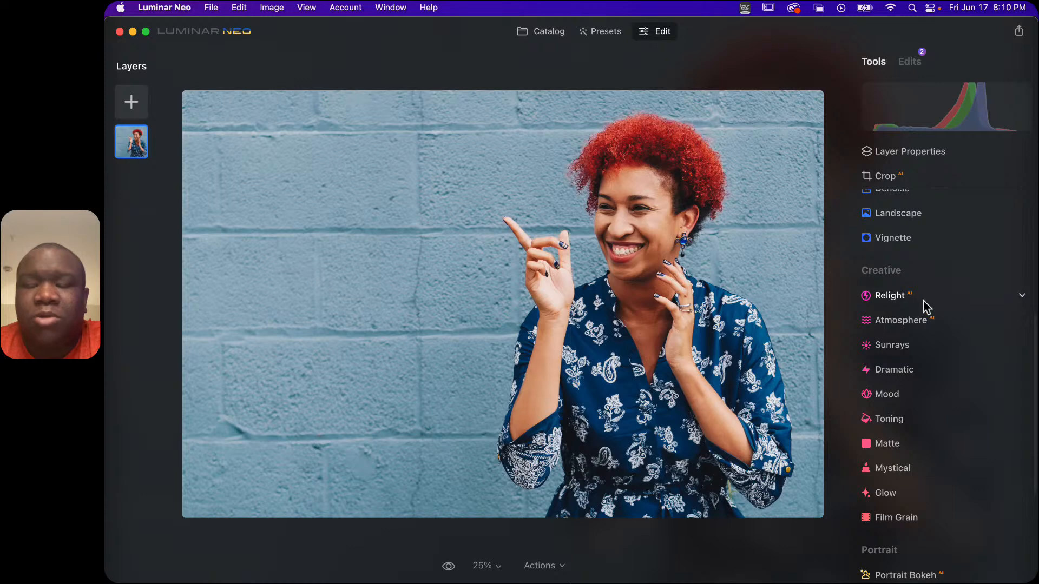
pyautogui.click(901, 321)
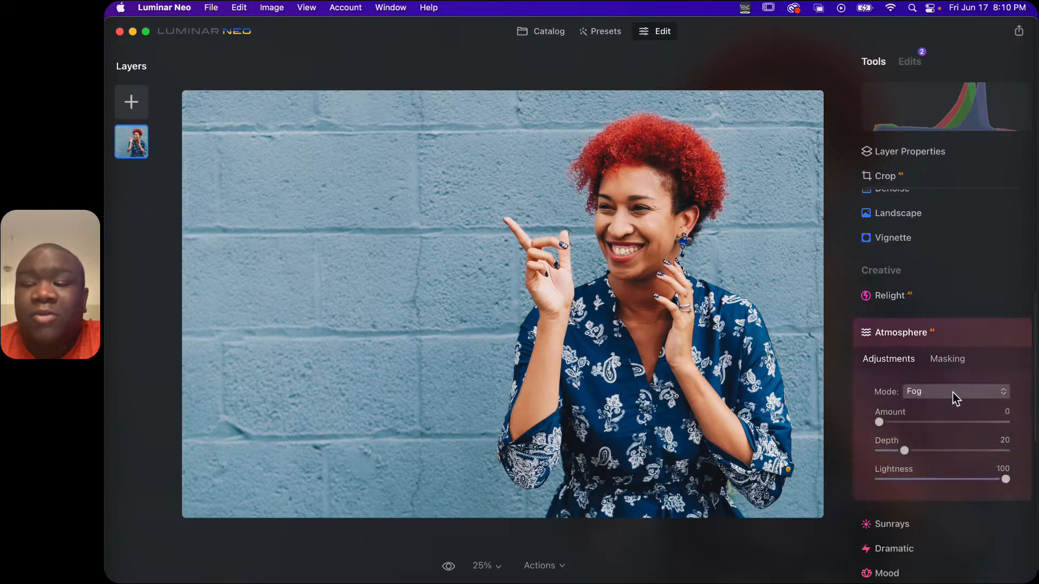
pyautogui.scroll(-2, 950, 390)
pyautogui.scroll(-2, 945, 389)
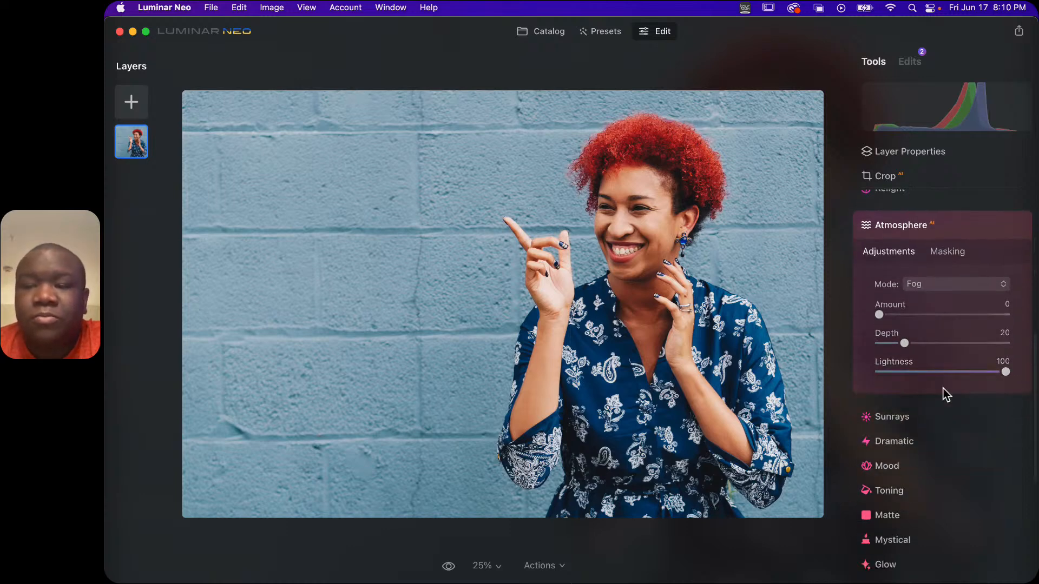
pyautogui.click(923, 289)
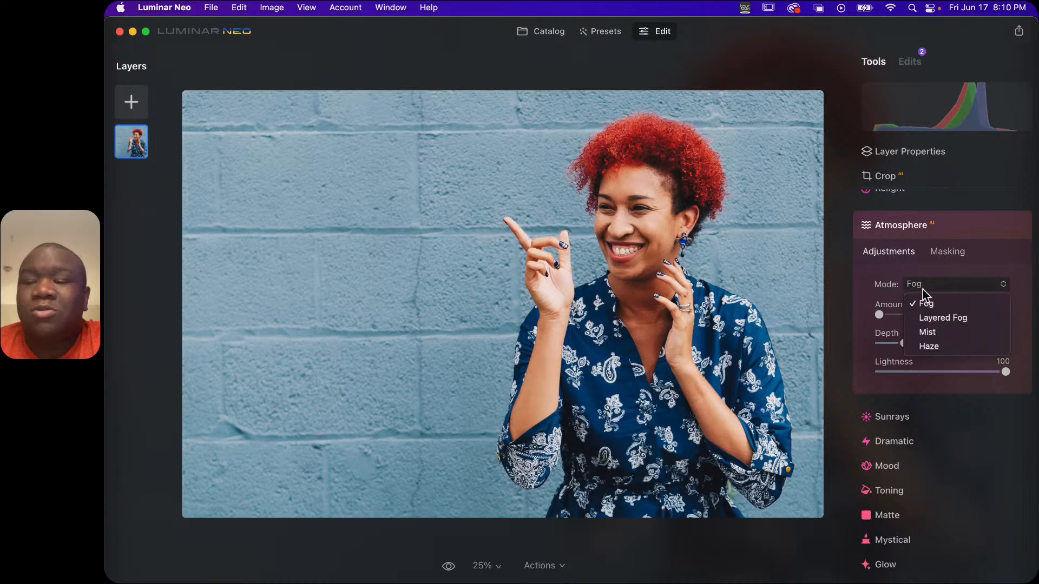
pyautogui.click(923, 335)
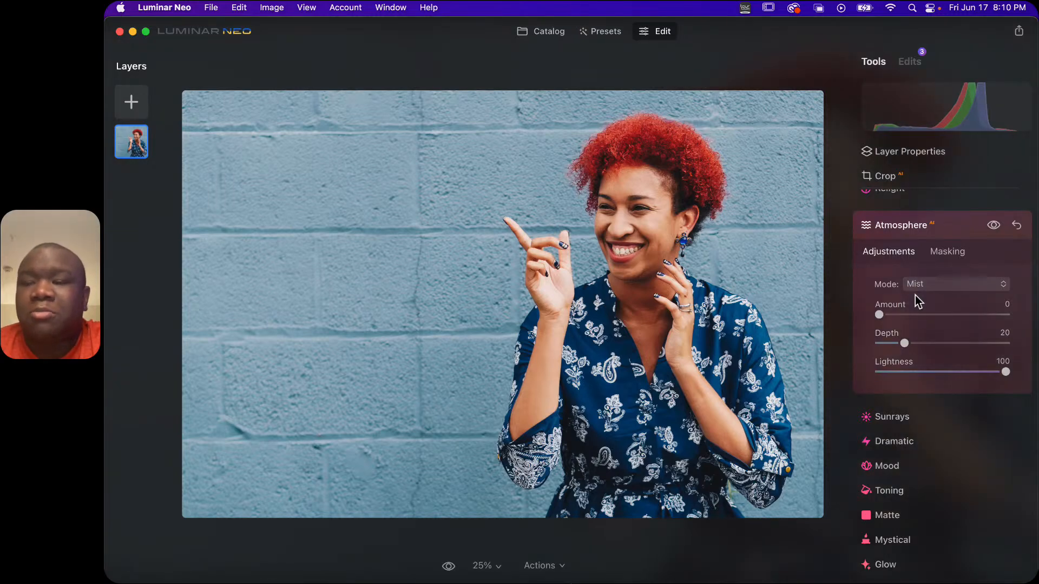
pyautogui.moveTo(879, 314); pyautogui.dragTo(950, 322)
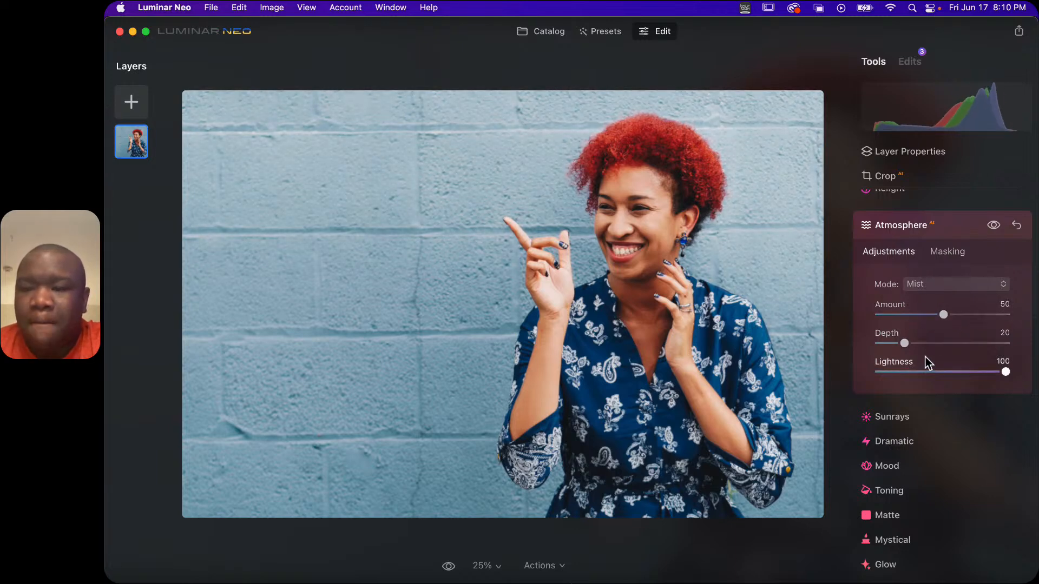
# Try a mist Depth of 92 with the Amount at 51 and the Lightness at 100
pyautogui.moveTo(903, 343)
pyautogui.mouseDown()
pyautogui.moveTo(999, 347)
pyautogui.moveTo(893, 343)
pyautogui.mouseUp()
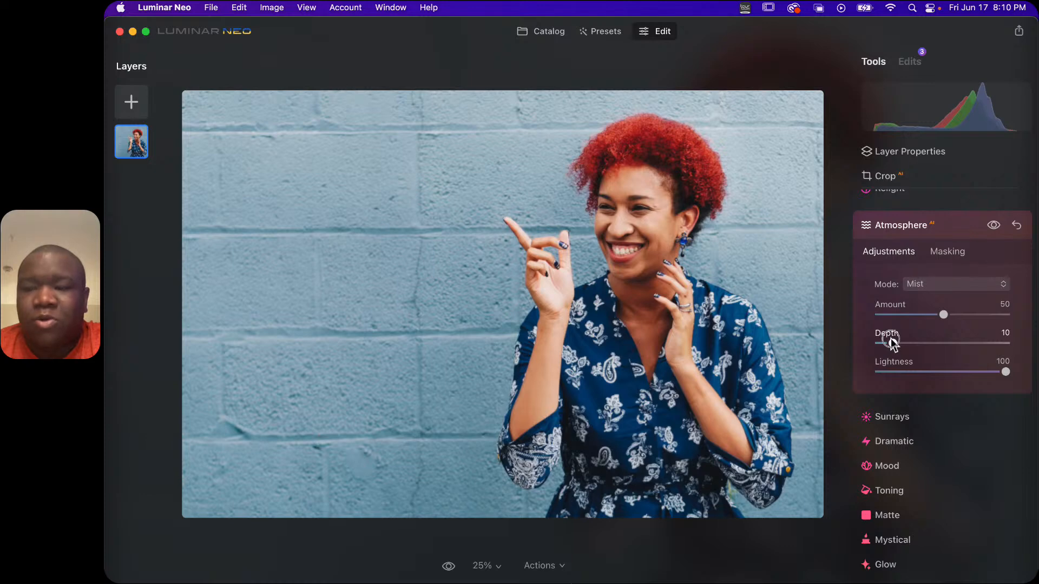
pyautogui.moveTo(894, 346); pyautogui.dragTo(1004, 352)
pyautogui.moveTo(942, 316)
pyautogui.mouseDown()
pyautogui.moveTo(904, 309)
pyautogui.moveTo(987, 318)
pyautogui.moveTo(945, 316)
pyautogui.mouseUp()
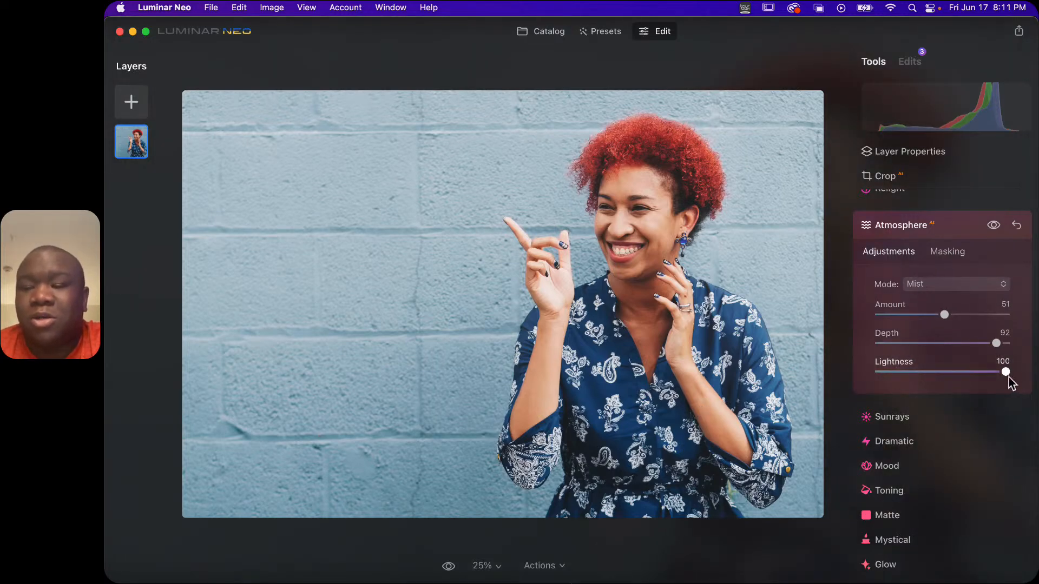
pyautogui.moveTo(1006, 373); pyautogui.dragTo(1028, 381)
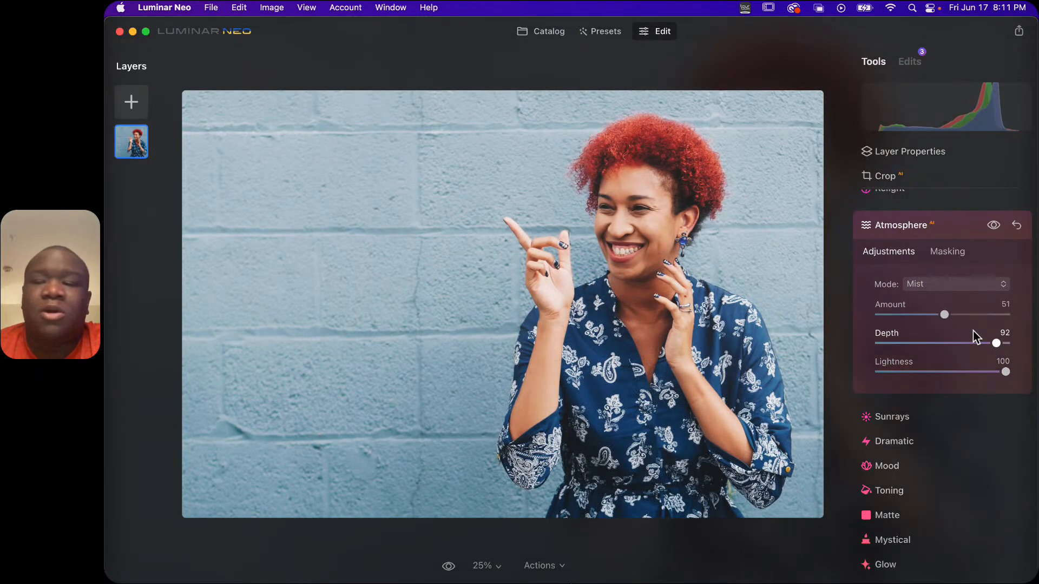
# Try Atmosphere's Haze mode with Amount 70, Depth 87 and Lightness 53, and reset the whole Atmosphere effect
pyautogui.click(936, 288)
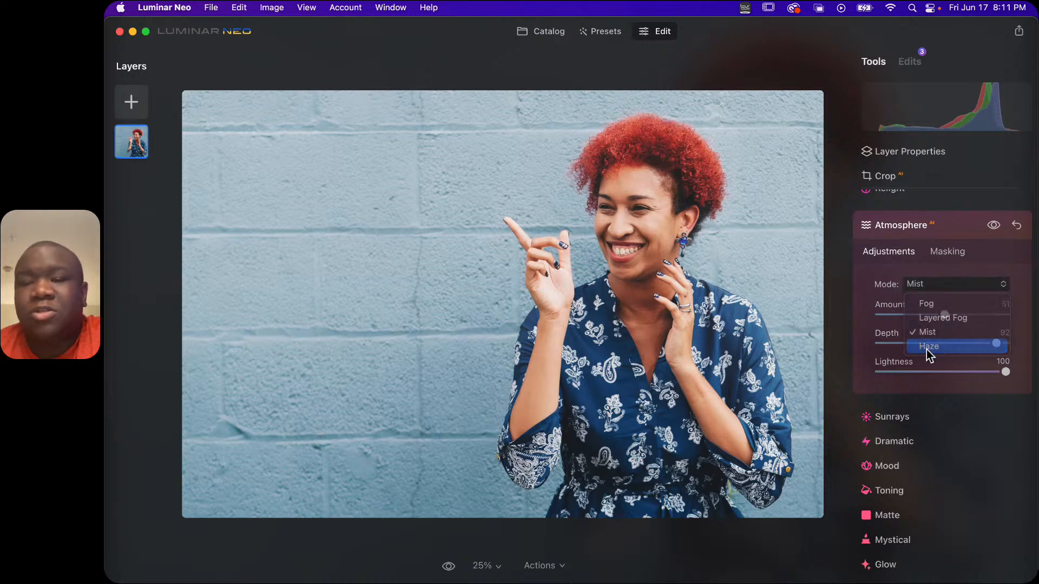
pyautogui.click(927, 347)
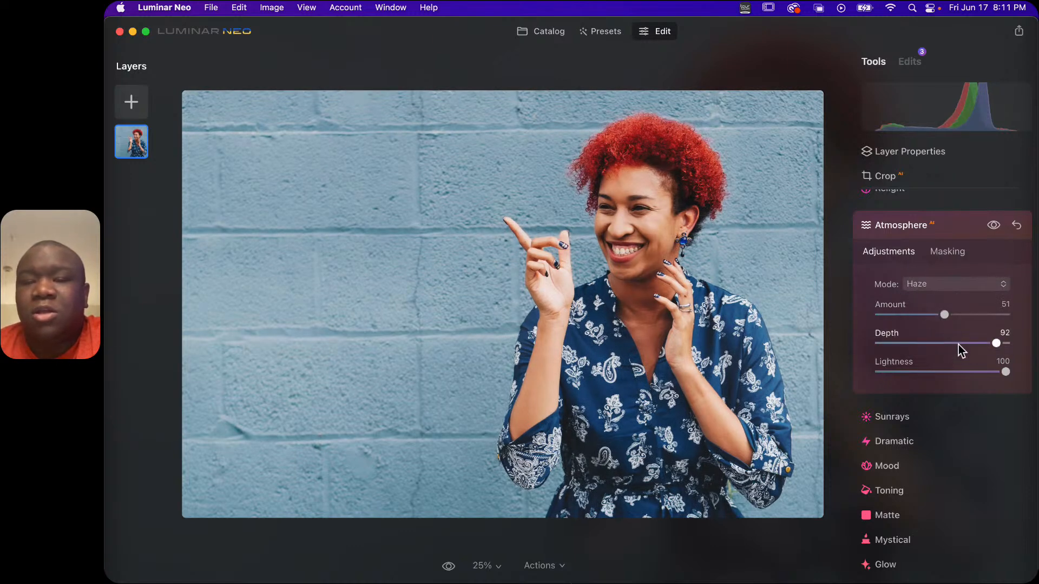
pyautogui.moveTo(944, 315); pyautogui.dragTo(942, 372)
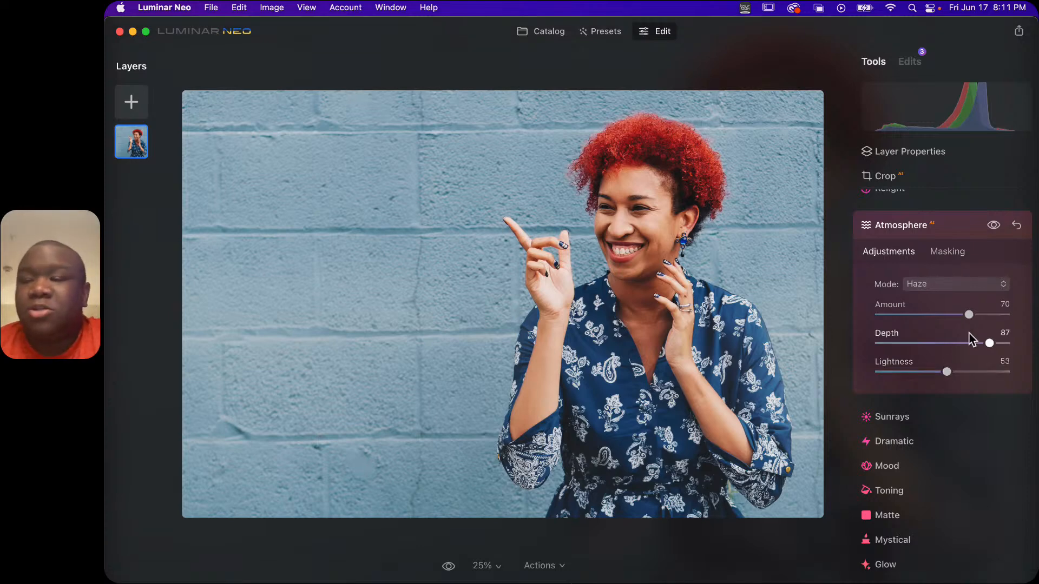
pyautogui.click(1016, 226)
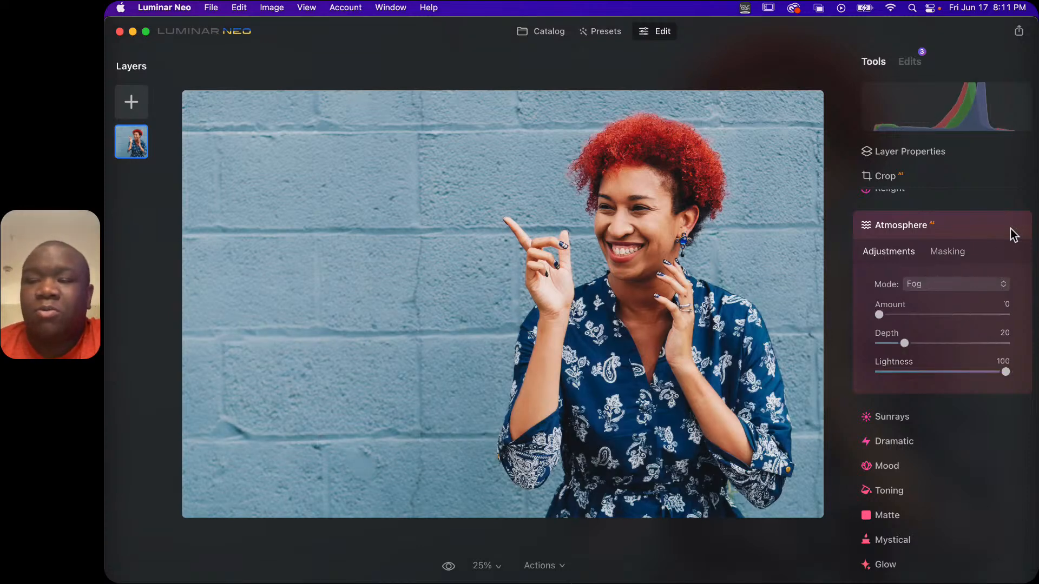
pyautogui.click(899, 228)
# Try slimming the woman's figure with the Body tool by setting Shape to 37
pyautogui.scroll(1, 923, 317)
pyautogui.scroll(-1, 923, 317)
pyautogui.scroll(-3, 919, 313)
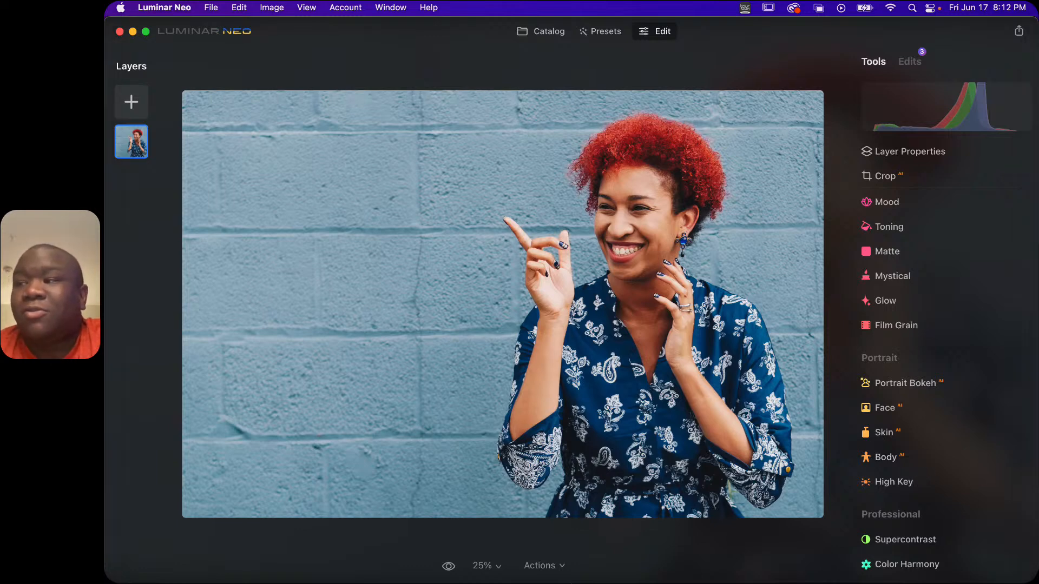
pyautogui.click(901, 458)
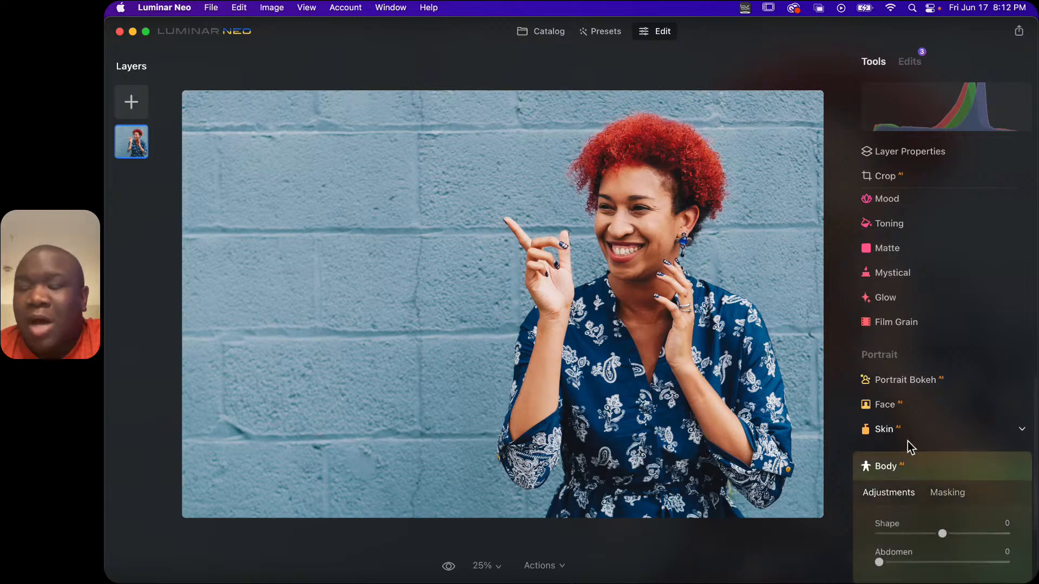
pyautogui.scroll(-5, 931, 418)
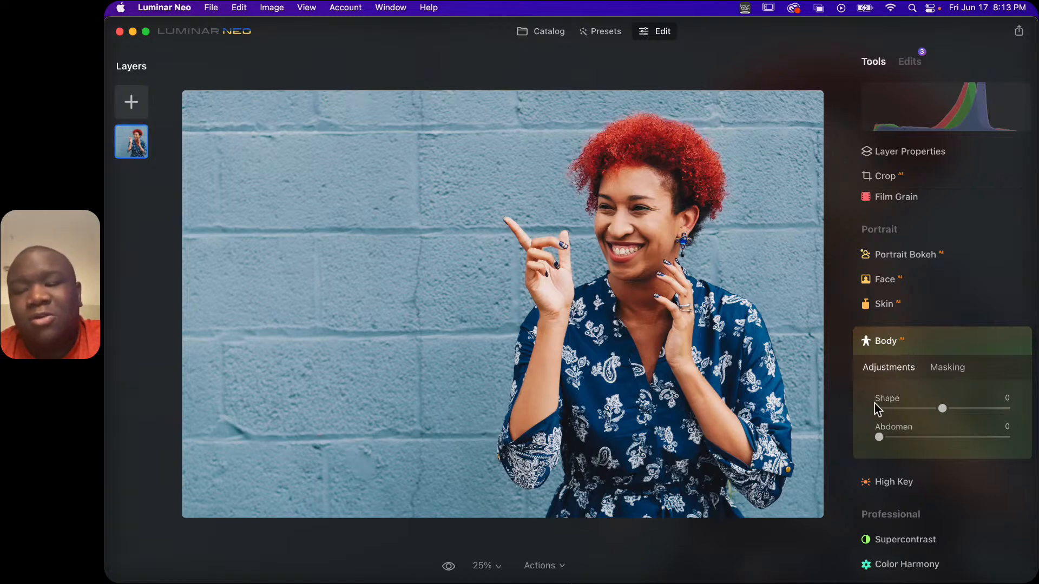
pyautogui.moveTo(942, 410); pyautogui.dragTo(967, 411)
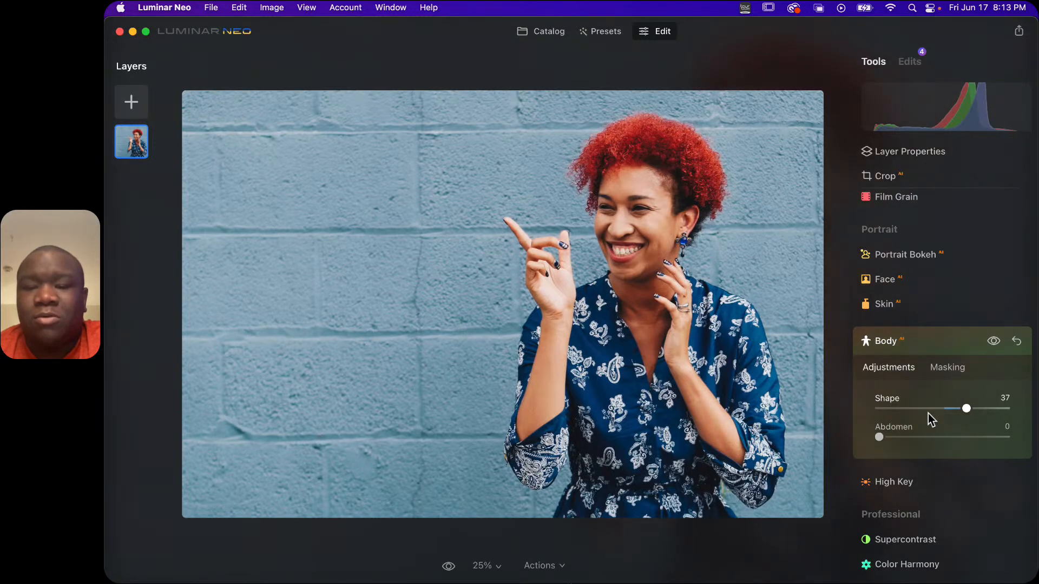
# Compare the photo with and without the Body reshaping
pyautogui.click(993, 342)
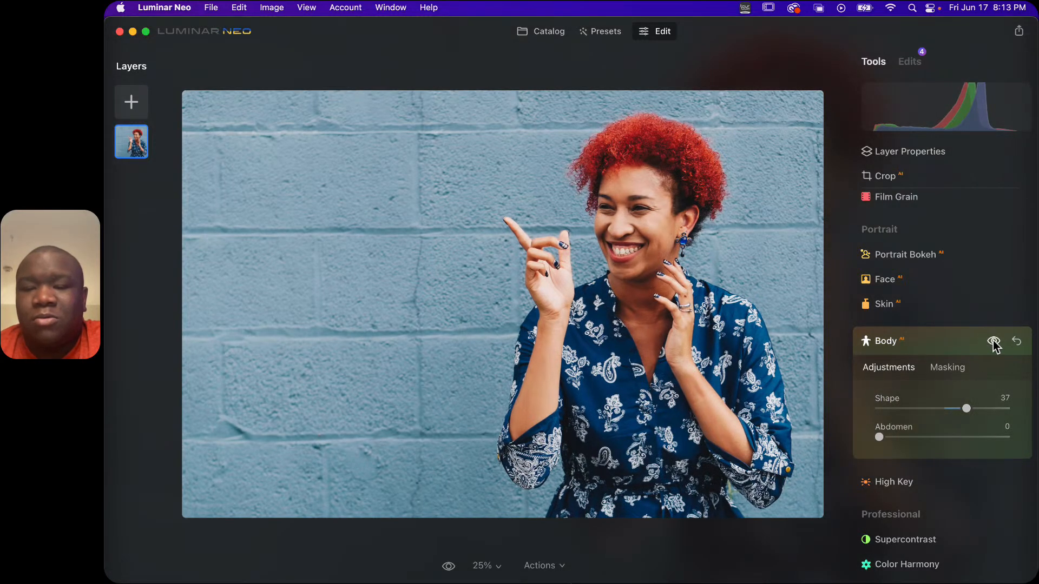
pyautogui.click(993, 342)
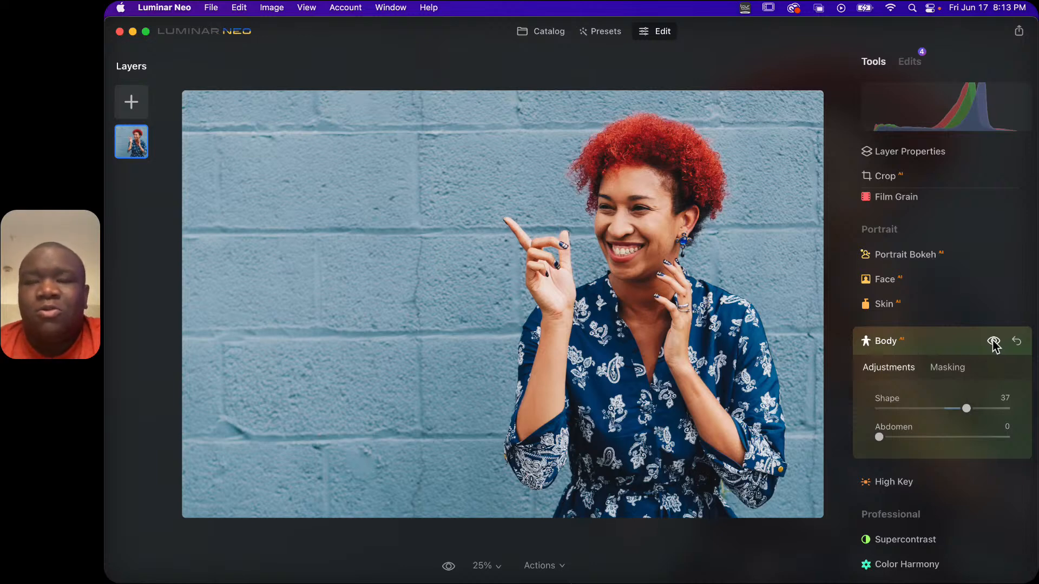
pyautogui.click(994, 342)
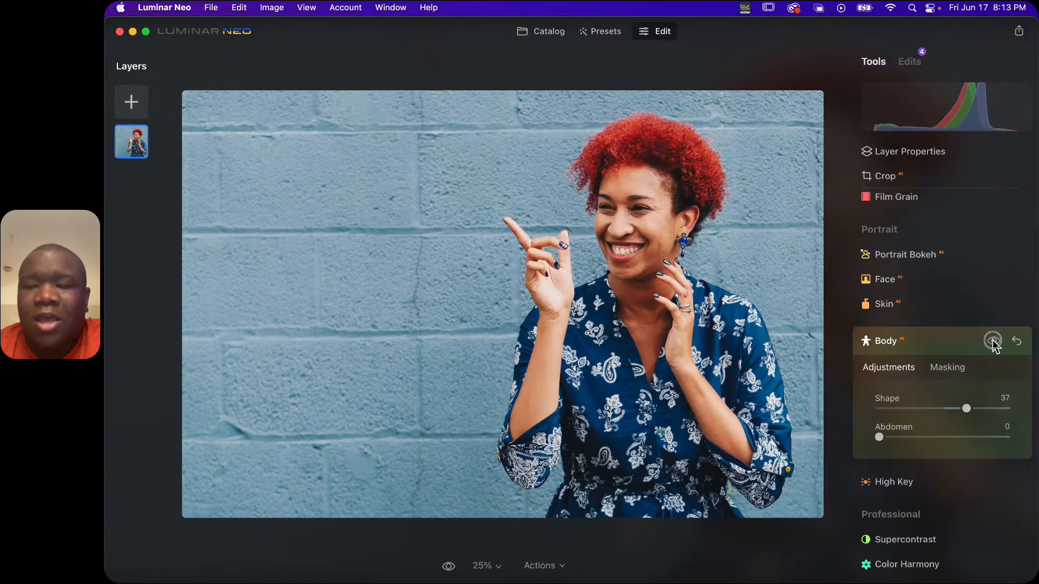
pyautogui.click(994, 342)
# Try a Body Shape of 22 and different Abdomen amounts, and reset the Body adjustments
pyautogui.moveTo(966, 409); pyautogui.dragTo(956, 410)
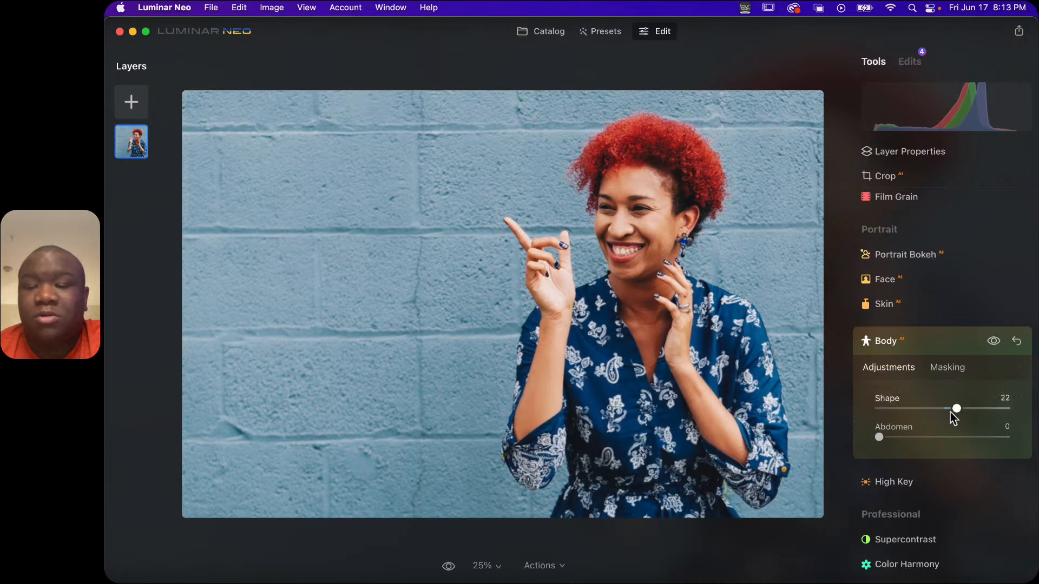
pyautogui.moveTo(877, 441); pyautogui.dragTo(942, 443)
pyautogui.moveTo(964, 441); pyautogui.dragTo(851, 431)
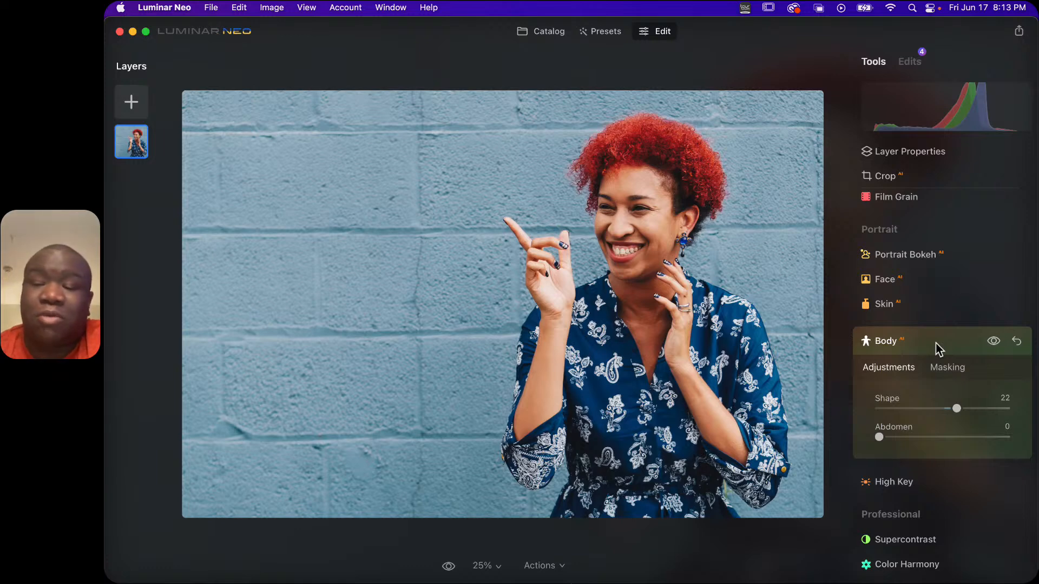
pyautogui.click(1016, 343)
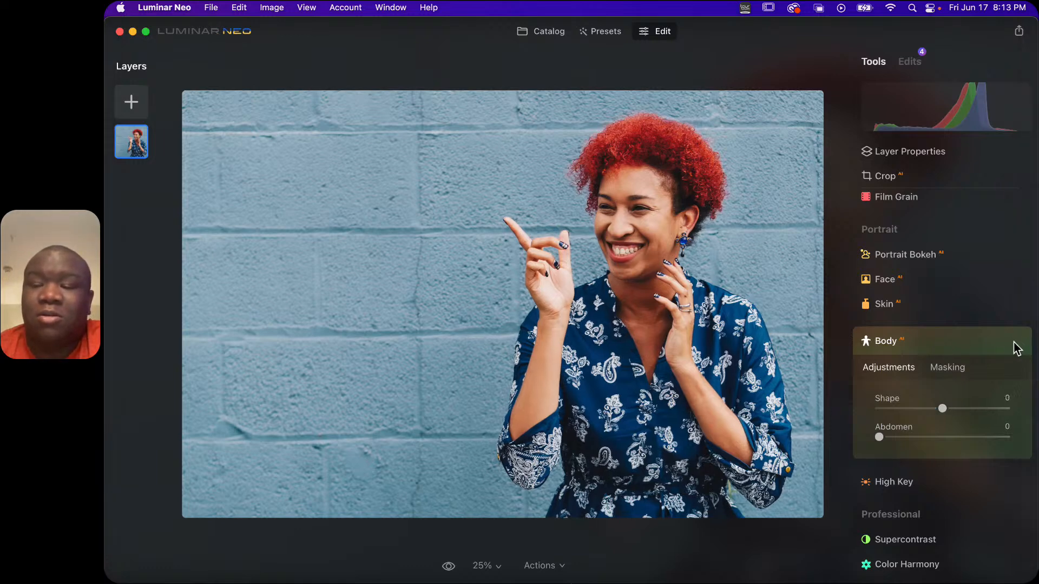
pyautogui.click(932, 343)
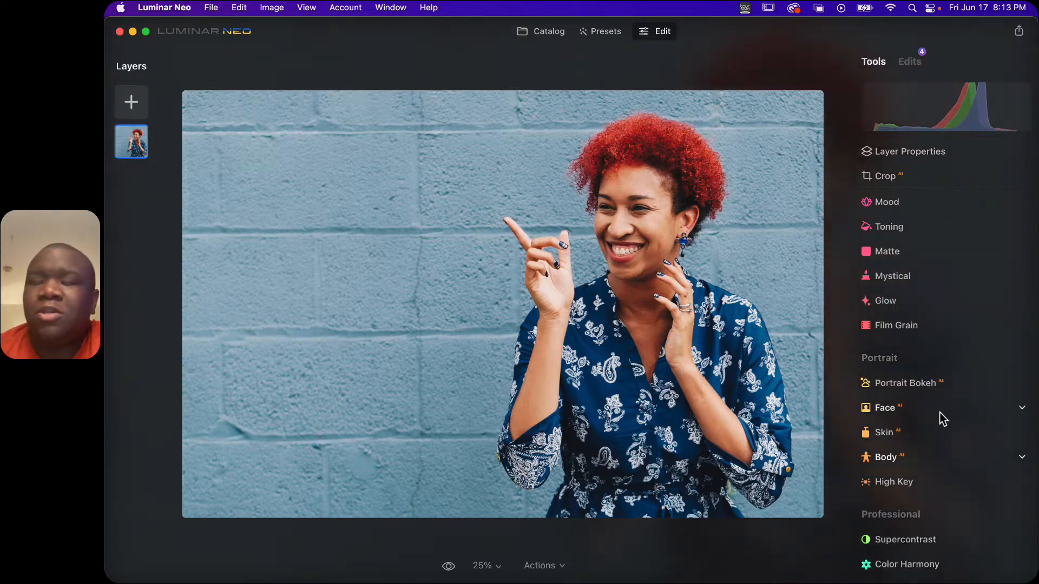
# Remove the portrait background with the layer's masking options and inspect the cut-out edges around the hair and hand at 100%
pyautogui.scroll(10, 938, 412)
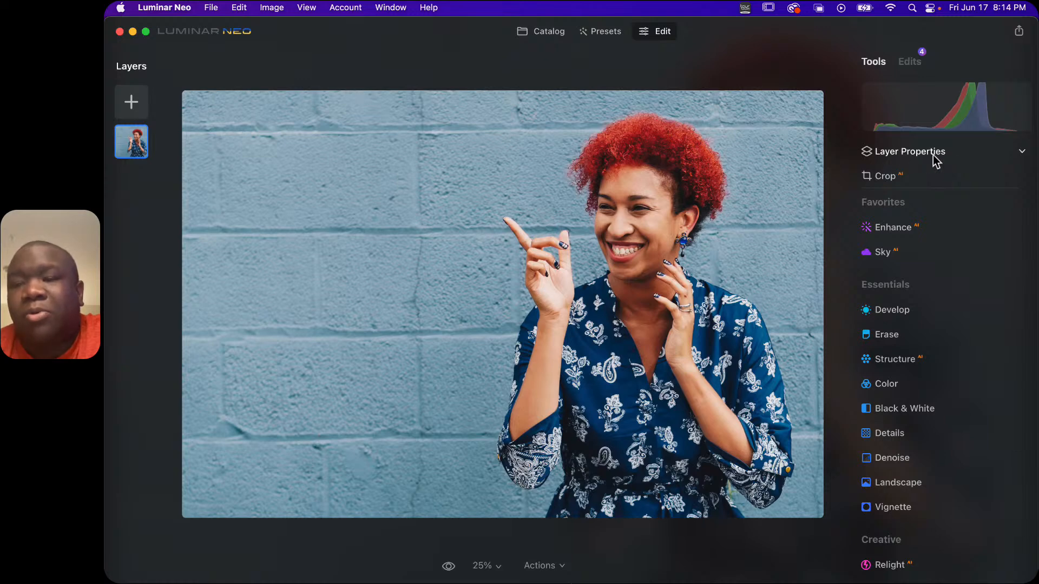
pyautogui.click(957, 154)
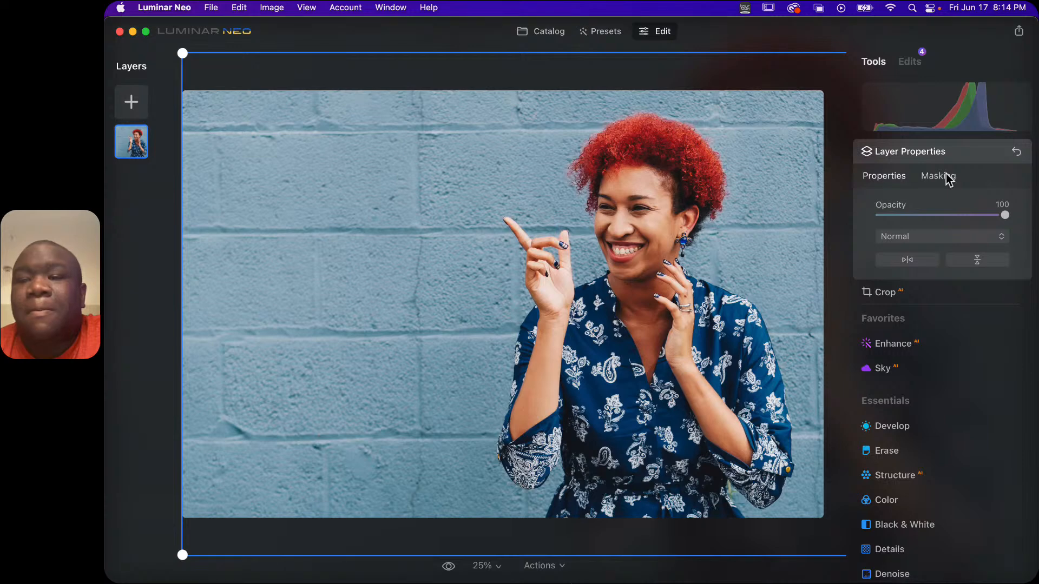
pyautogui.click(949, 179)
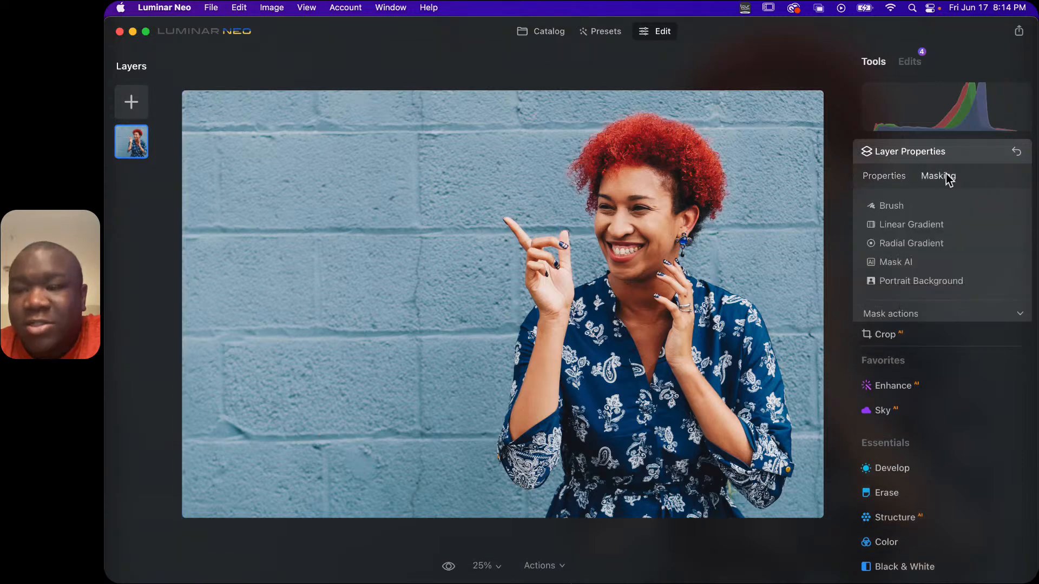
pyautogui.click(934, 284)
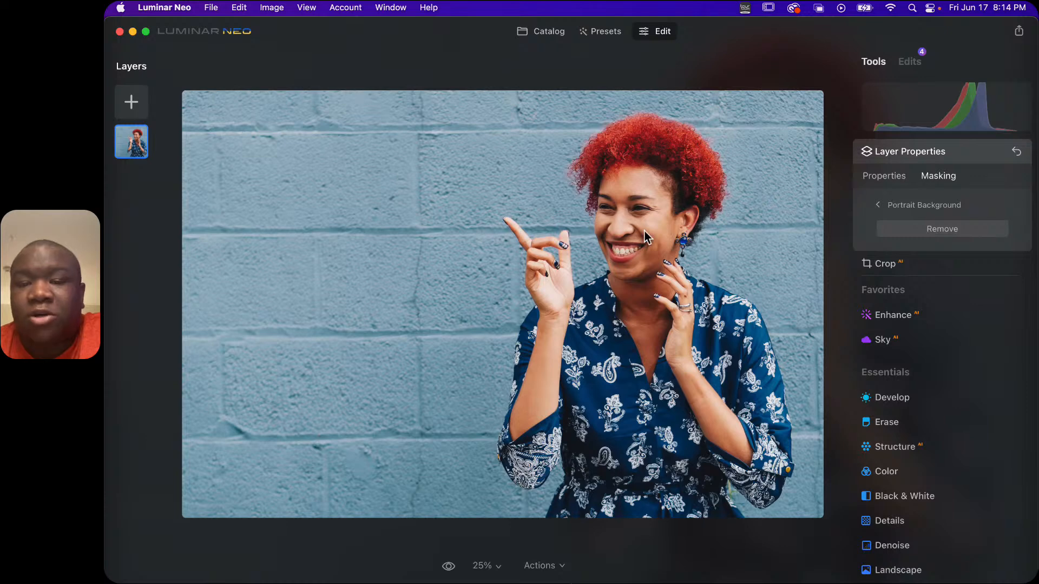
pyautogui.click(940, 230)
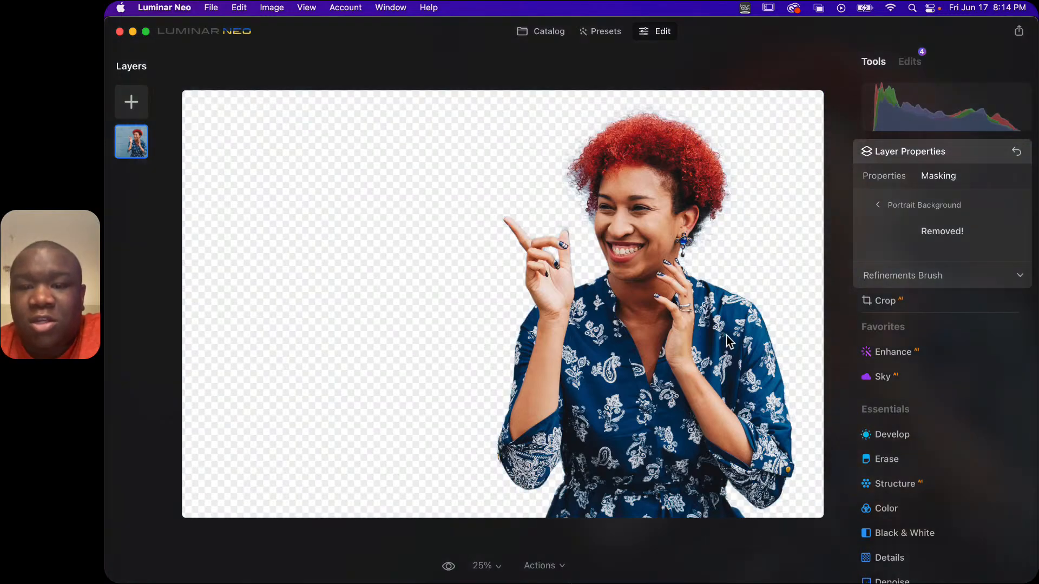
pyautogui.doubleClick(589, 209)
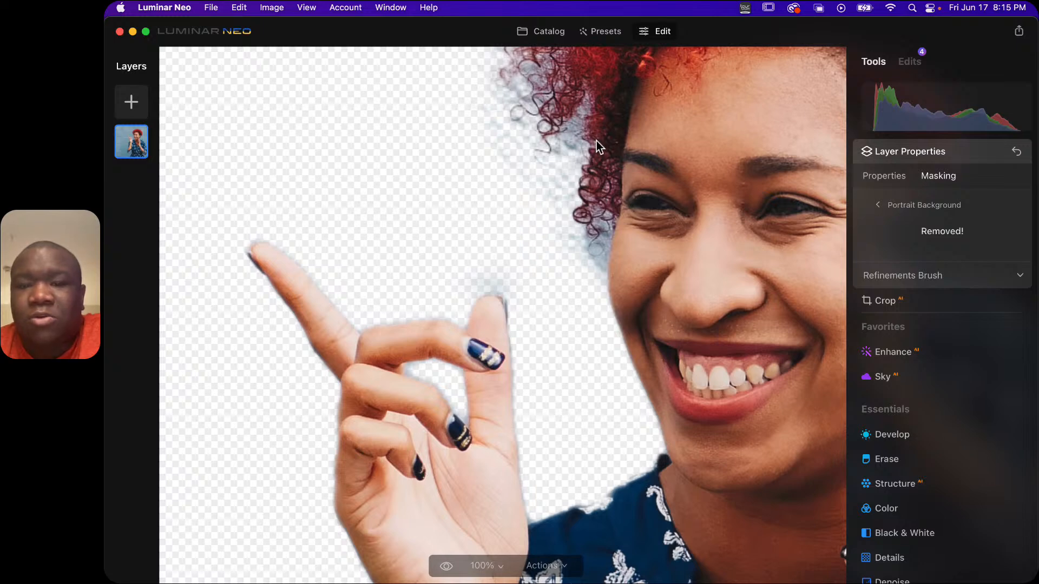
# Inspect the cut-out edges around the top of the hair, and return to viewing the whole portrait
pyautogui.moveTo(658, 168)
pyautogui.mouseDown()
pyautogui.moveTo(626, 180)
pyautogui.moveTo(568, 290)
pyautogui.moveTo(494, 327)
pyautogui.moveTo(479, 393)
pyautogui.moveTo(382, 355)
pyautogui.moveTo(304, 343)
pyautogui.moveTo(357, 372)
pyautogui.mouseUp()
pyautogui.moveTo(569, 172); pyautogui.dragTo(530, 285)
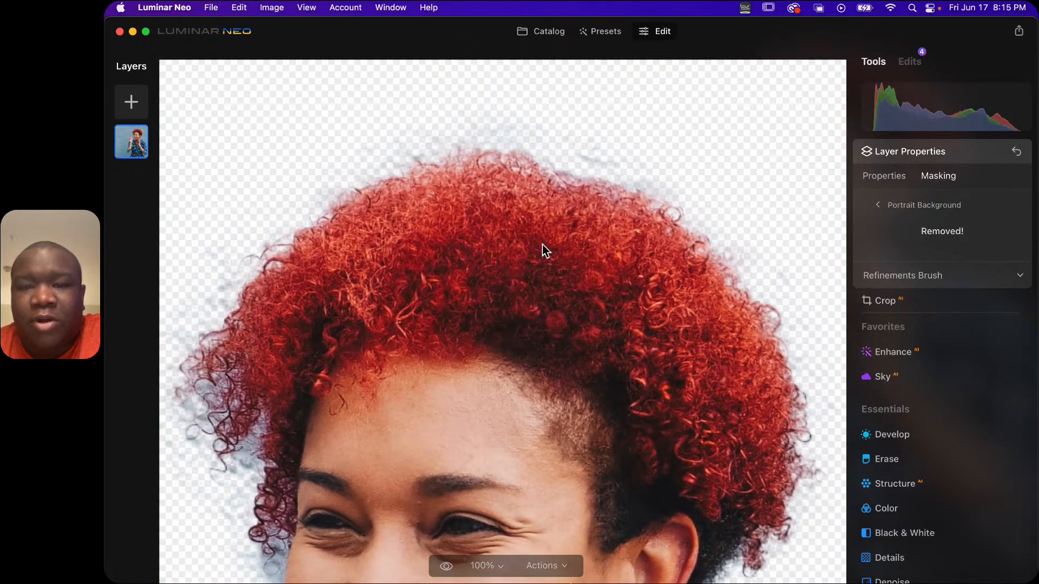
pyautogui.click(530, 343)
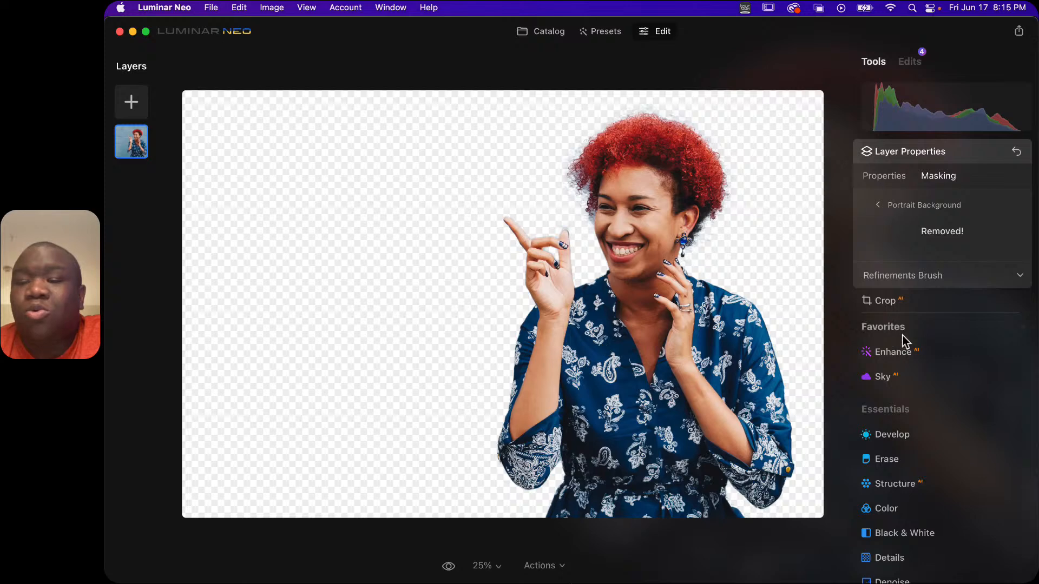
# Reopen the layer's Portrait Background masking option and run the background removal again
pyautogui.click(986, 276)
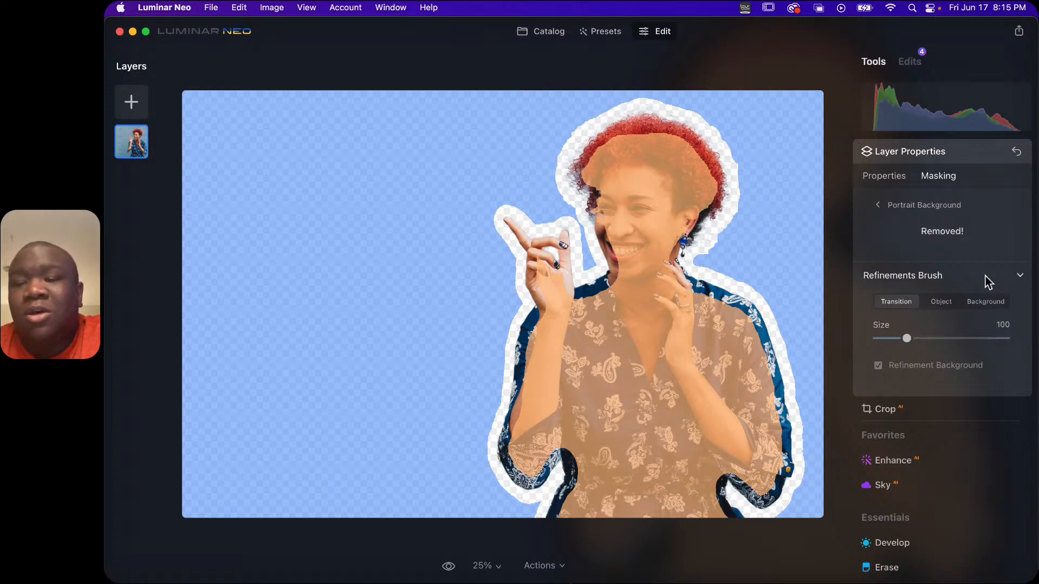
pyautogui.click(905, 209)
pyautogui.click(924, 282)
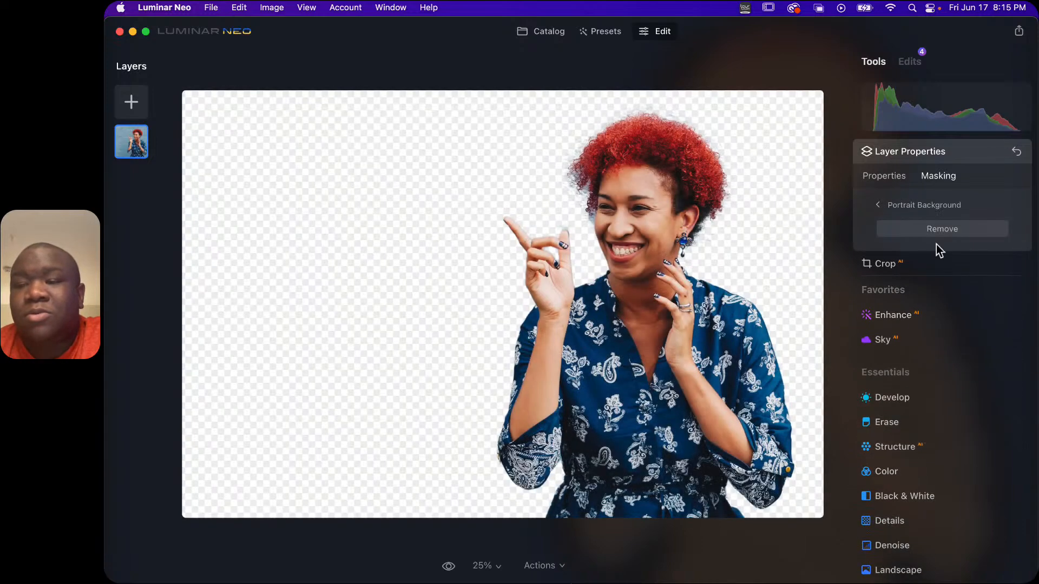
pyautogui.click(933, 228)
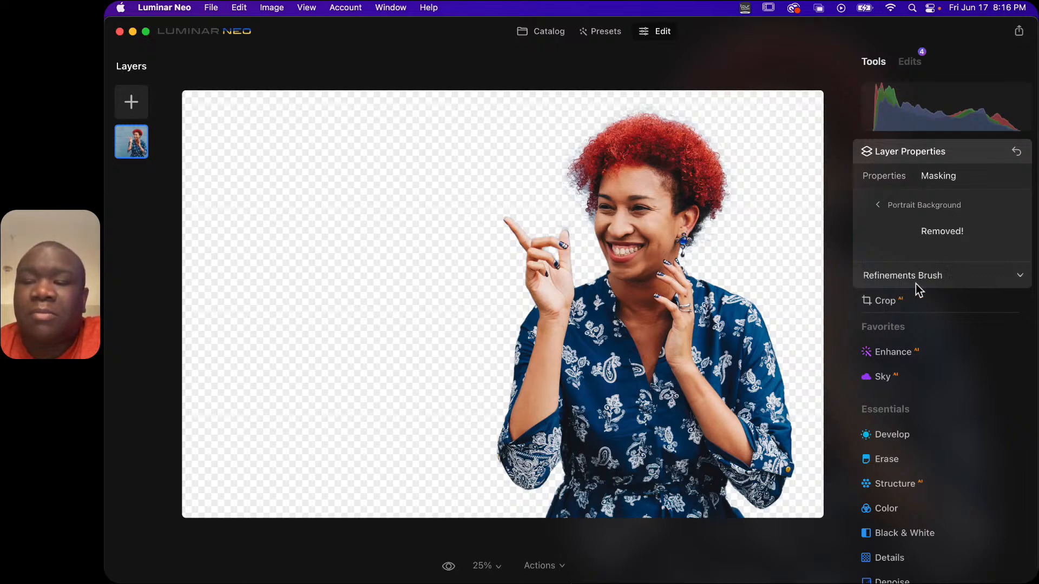
# Paint over the curls beside the woman's eye with the Refinements Brush in Transition mode at size 38
pyautogui.click(985, 284)
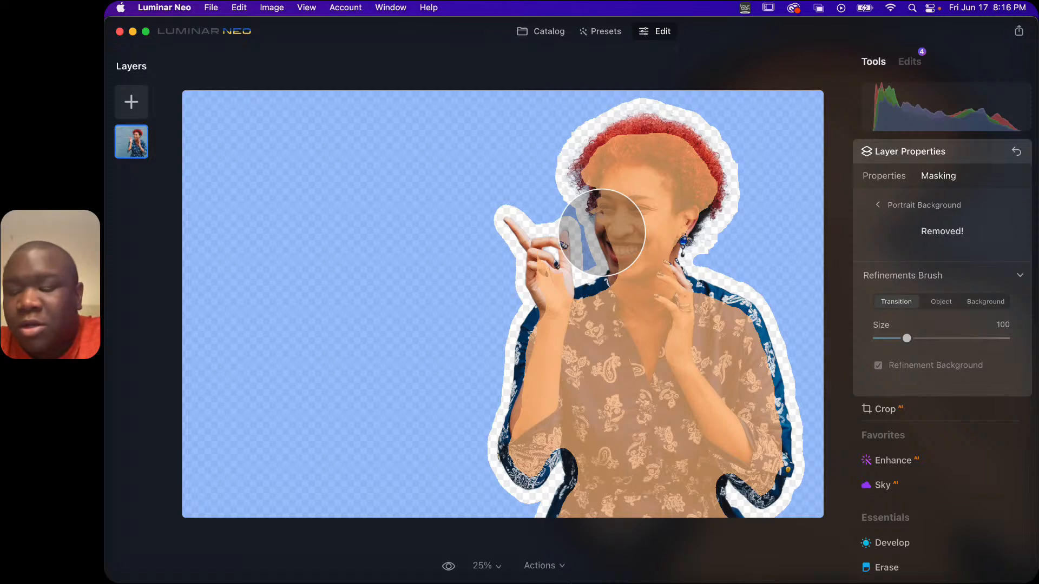
pyautogui.press('super+1')
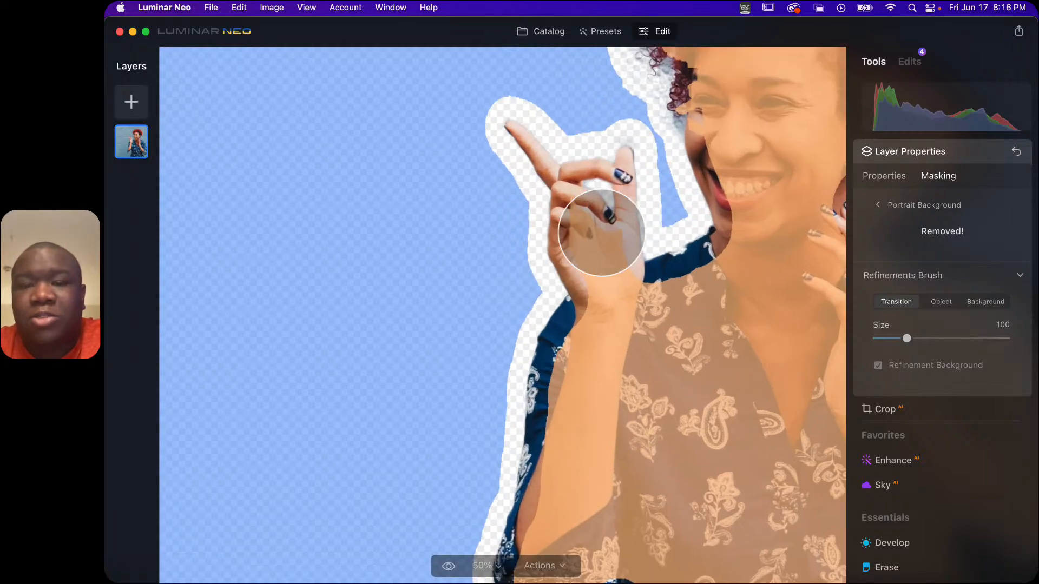
pyautogui.press('space')
pyautogui.moveTo(722, 145); pyautogui.dragTo(441, 430)
pyautogui.moveTo(569, 272); pyautogui.dragTo(506, 299)
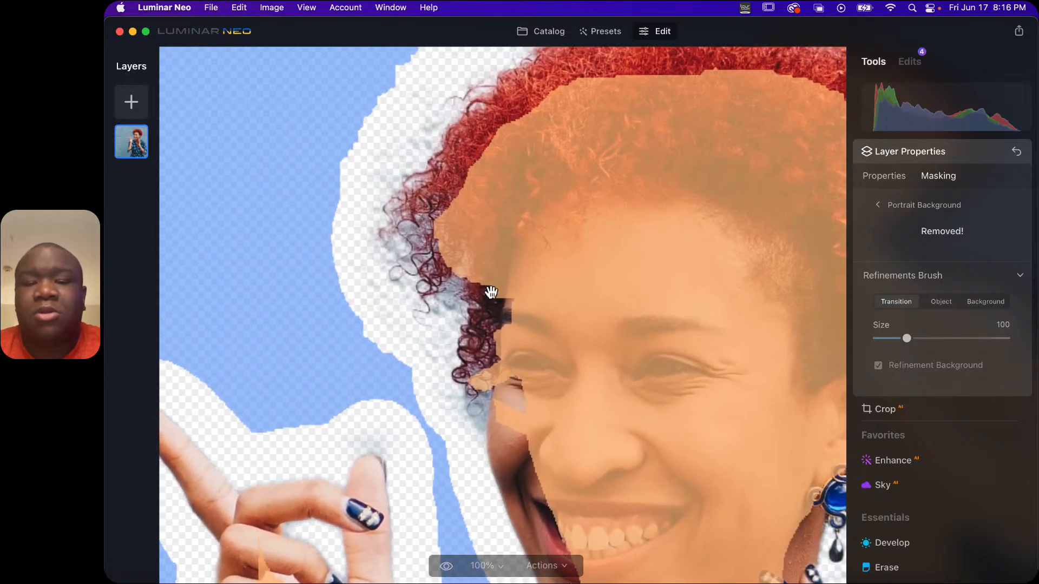
pyautogui.moveTo(387, 323); pyautogui.dragTo(442, 307)
pyautogui.moveTo(558, 318); pyautogui.dragTo(551, 341)
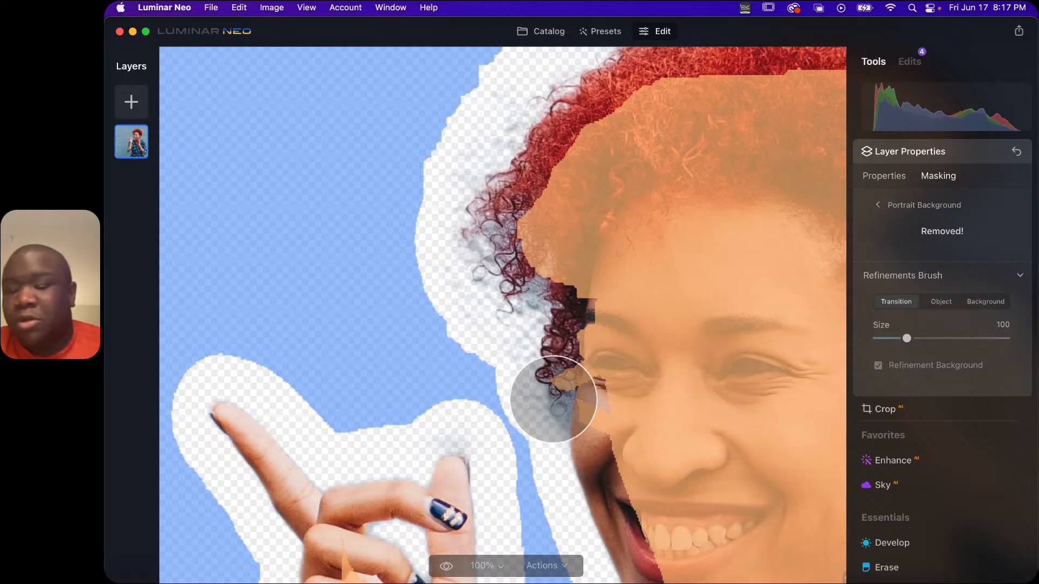
pyautogui.press('[')
pyautogui.press('[')
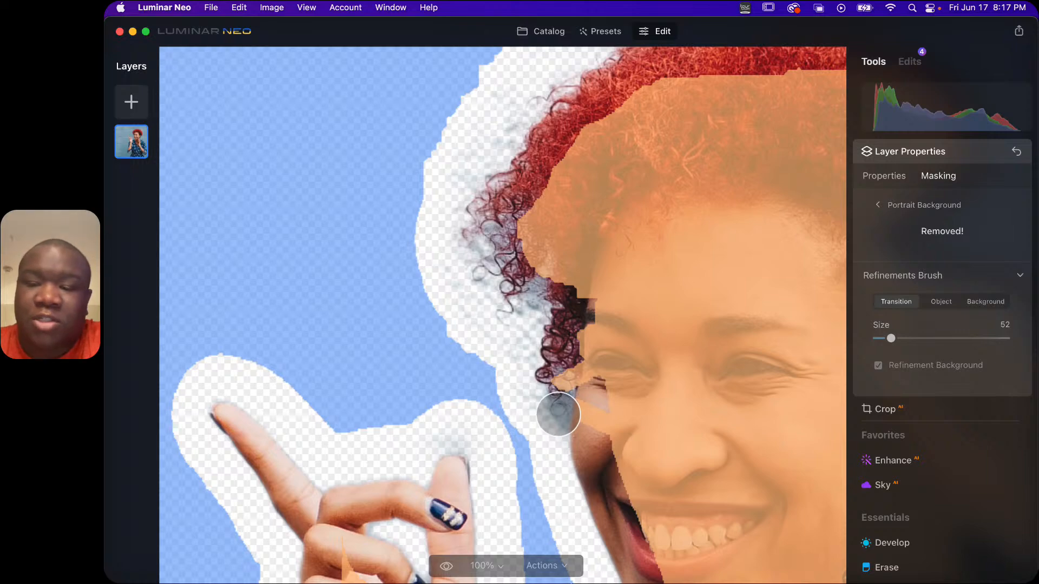
pyautogui.moveTo(891, 339)
pyautogui.mouseDown()
pyautogui.moveTo(921, 338)
pyautogui.moveTo(876, 340)
pyautogui.mouseUp()
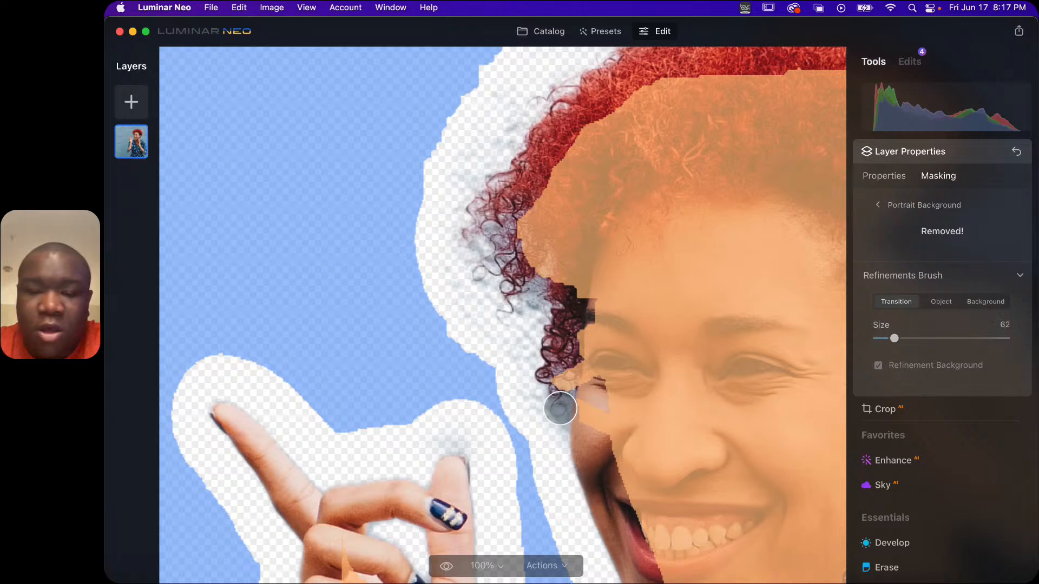
pyautogui.scroll(5, 560, 408)
pyautogui.scroll(-5, 561, 409)
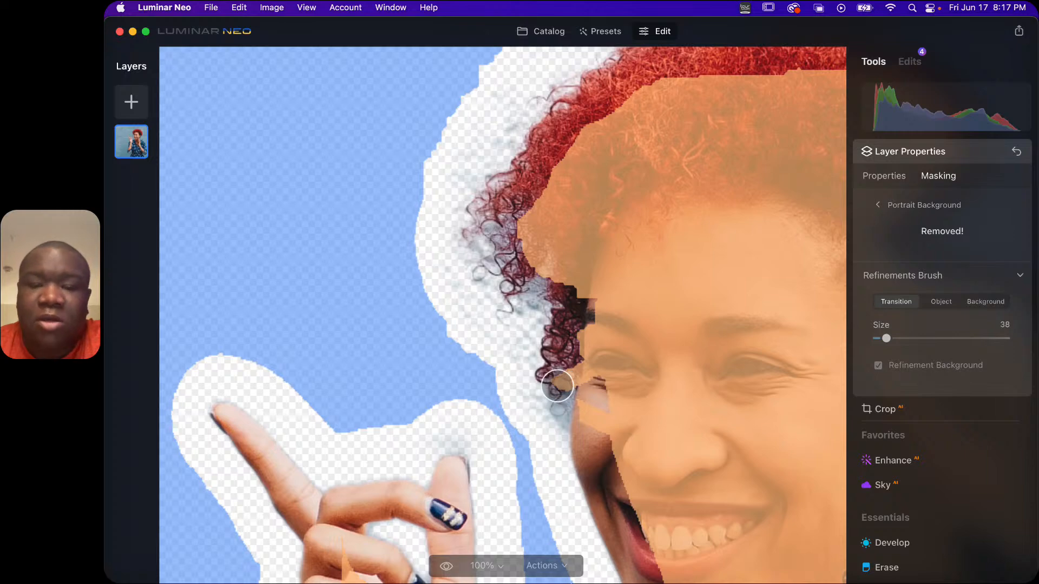
pyautogui.moveTo(560, 404); pyautogui.dragTo(563, 367)
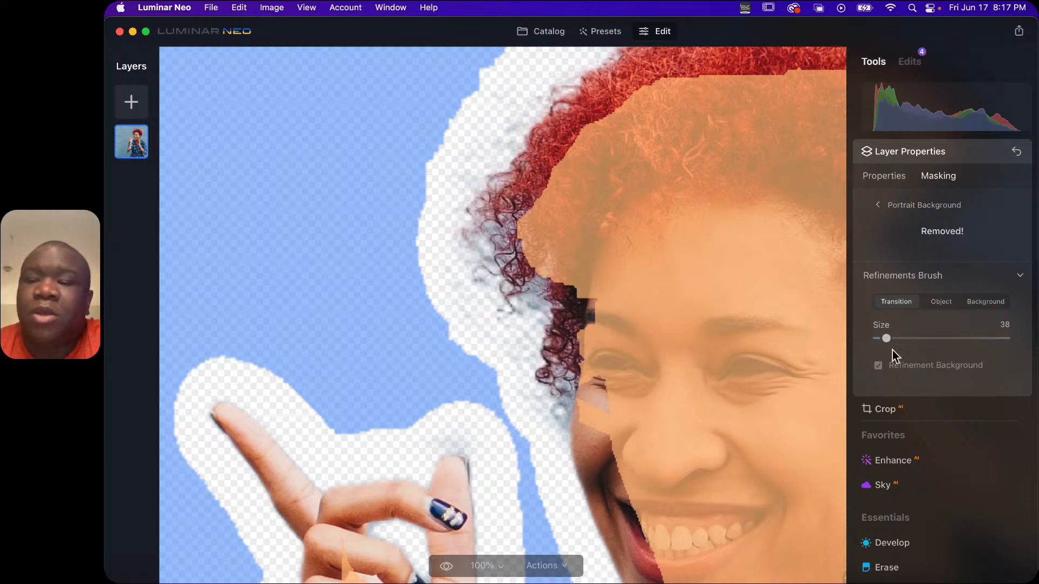
# Mark the hair edge, loose curls and side of the face as Object with the refinement brush at size 86
pyautogui.click(940, 302)
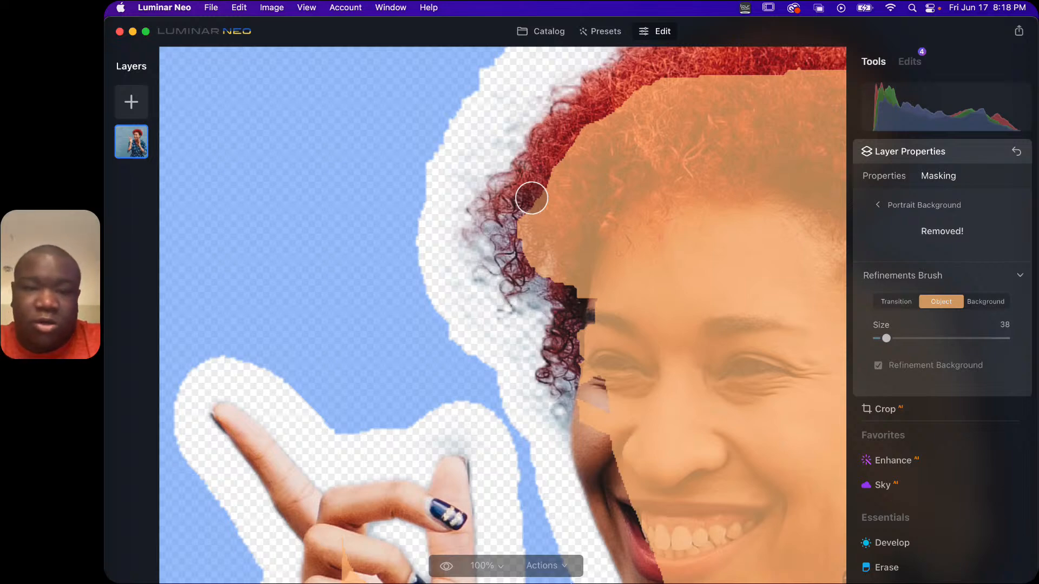
pyautogui.press(']')
pyautogui.press(']')
pyautogui.moveTo(537, 199)
pyautogui.mouseDown()
pyautogui.moveTo(572, 144)
pyautogui.moveTo(639, 92)
pyautogui.moveTo(698, 75)
pyautogui.moveTo(803, 74)
pyautogui.mouseUp()
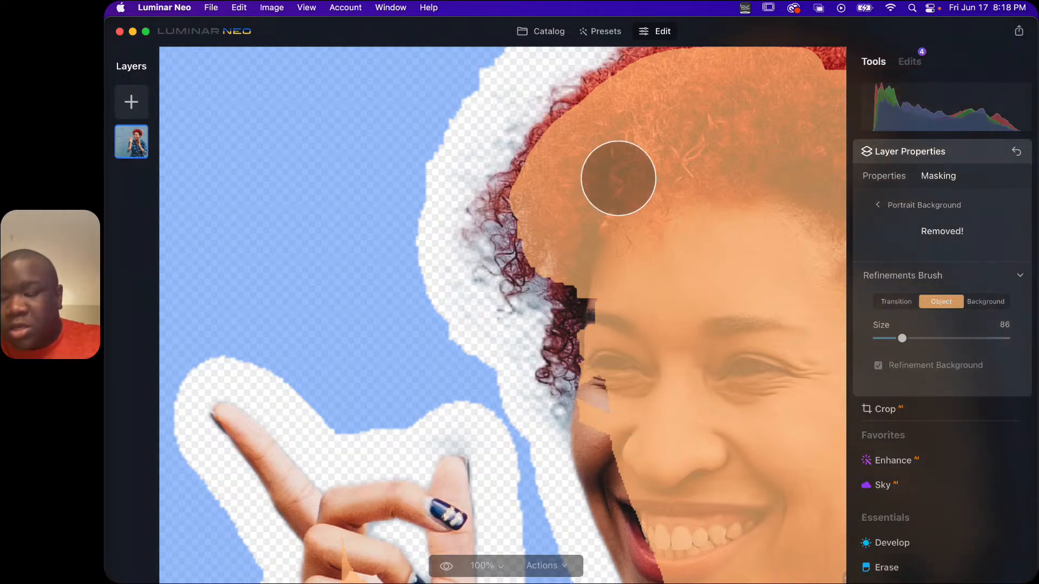
pyautogui.moveTo(549, 227)
pyautogui.mouseDown()
pyautogui.moveTo(541, 255)
pyautogui.moveTo(510, 239)
pyautogui.moveTo(503, 193)
pyautogui.moveTo(526, 150)
pyautogui.moveTo(623, 63)
pyautogui.moveTo(525, 114)
pyautogui.moveTo(493, 216)
pyautogui.moveTo(497, 278)
pyautogui.moveTo(552, 294)
pyautogui.moveTo(571, 328)
pyautogui.moveTo(566, 362)
pyautogui.moveTo(546, 382)
pyautogui.moveTo(585, 405)
pyautogui.moveTo(567, 449)
pyautogui.moveTo(622, 576)
pyautogui.mouseUp()
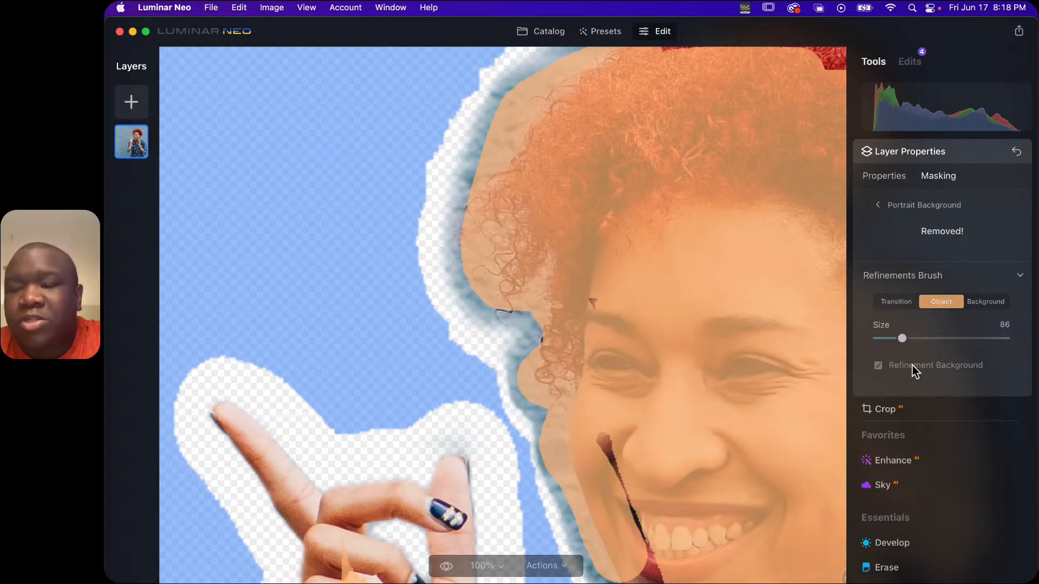
# Repaint the outer edge of the curls and cheek as Transition with the refinement brush at size 86
pyautogui.click(895, 301)
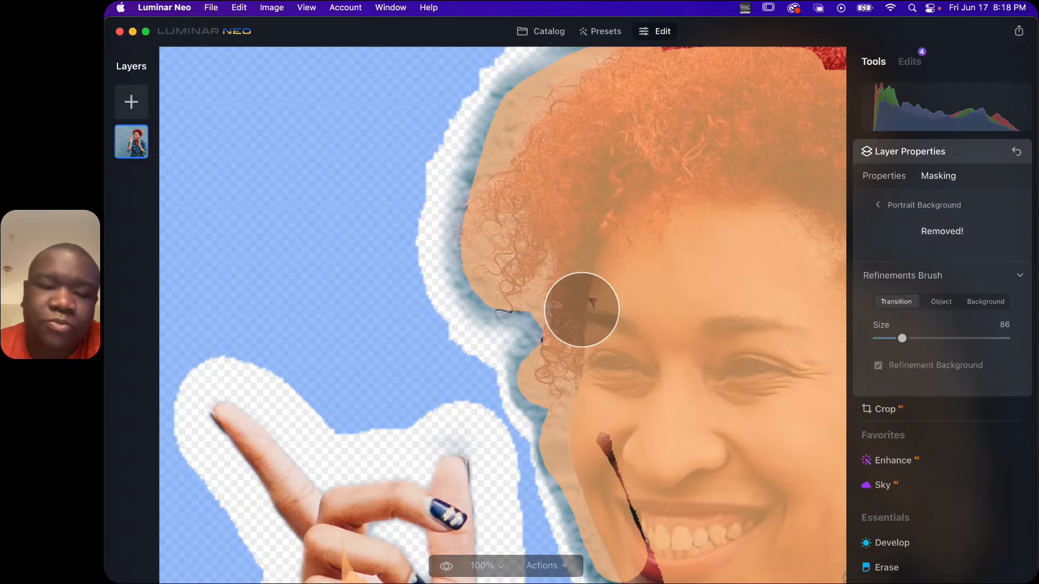
pyautogui.moveTo(610, 567)
pyautogui.mouseDown()
pyautogui.moveTo(568, 510)
pyautogui.moveTo(514, 344)
pyautogui.moveTo(478, 317)
pyautogui.moveTo(457, 225)
pyautogui.moveTo(494, 104)
pyautogui.moveTo(547, 69)
pyautogui.moveTo(494, 119)
pyautogui.mouseUp()
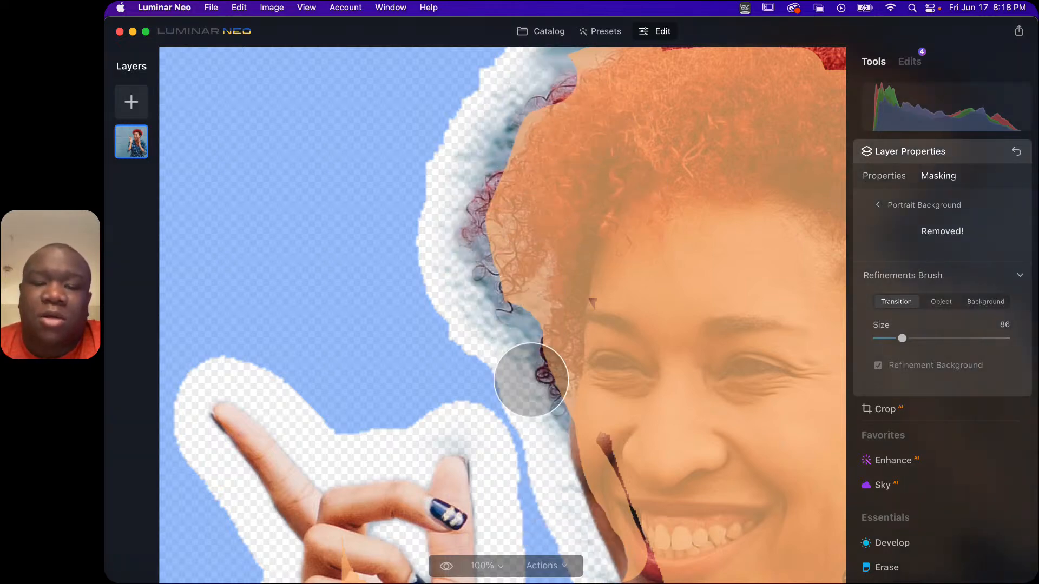
pyautogui.scroll(-5, 557, 312)
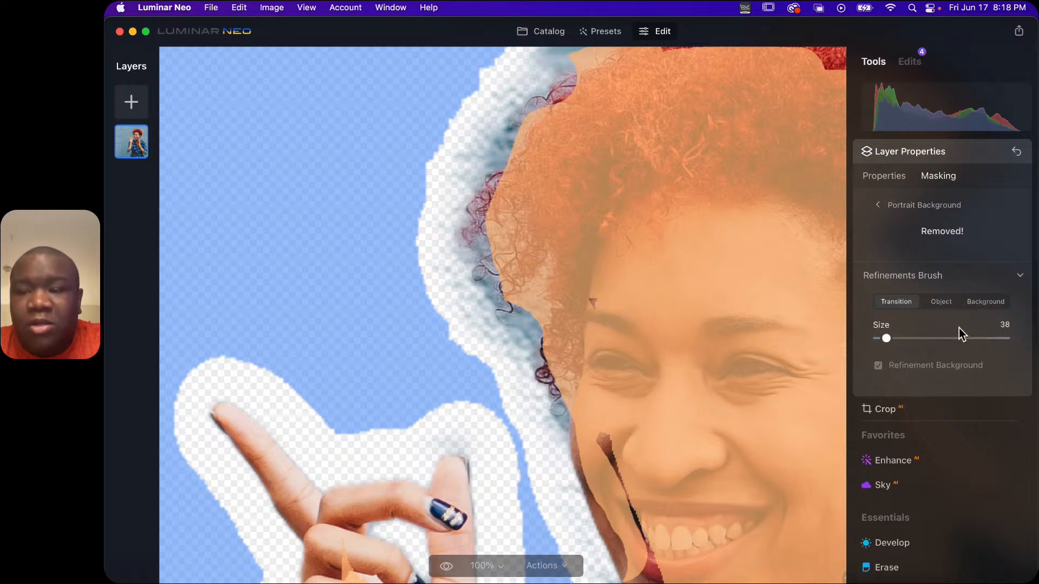
# Mark the area just outside the curls as Background with the refinement brush at size 110
pyautogui.click(978, 303)
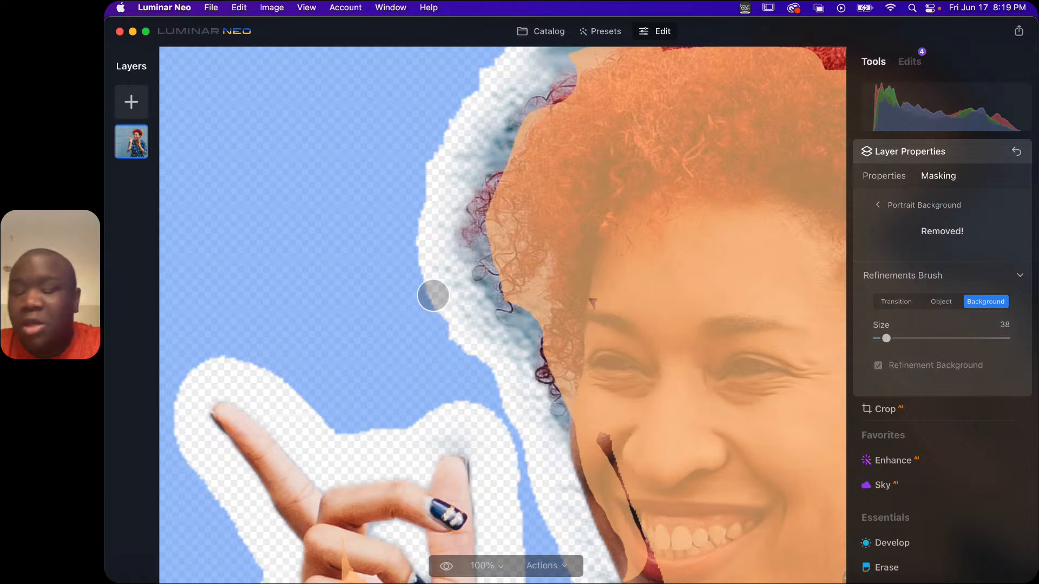
pyautogui.press(']')
pyautogui.press(']')
pyautogui.press(']')
pyautogui.press(']')
pyautogui.moveTo(436, 310)
pyautogui.mouseDown()
pyautogui.moveTo(501, 399)
pyautogui.moveTo(439, 289)
pyautogui.moveTo(453, 332)
pyautogui.moveTo(424, 216)
pyautogui.moveTo(427, 155)
pyautogui.moveTo(444, 117)
pyautogui.moveTo(487, 74)
pyautogui.mouseUp()
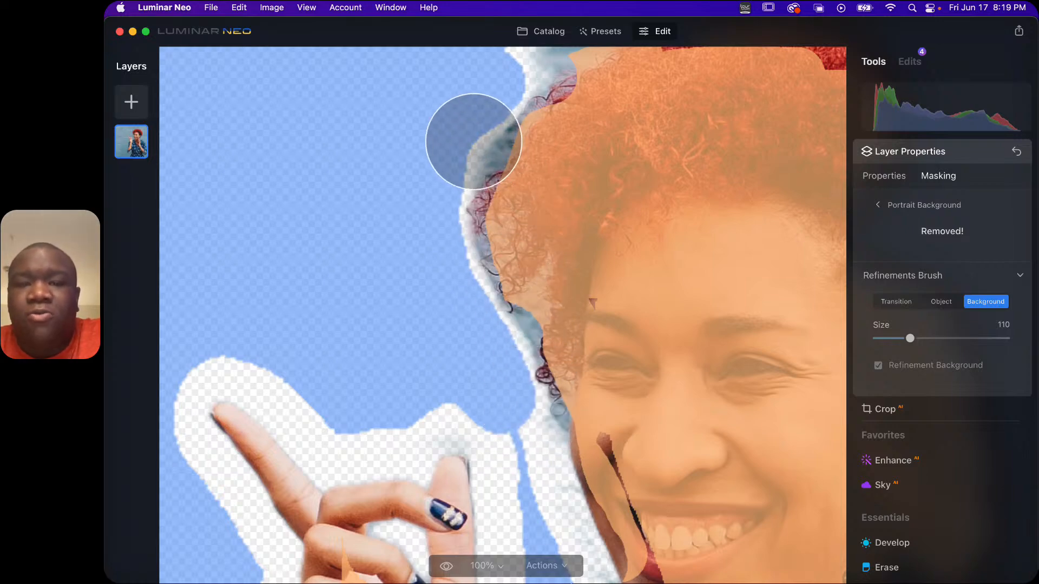
# Mark the leftover patches beside the curls and the gap between the face and raised hand as Background, starting with brush size 62
pyautogui.press('[')
pyautogui.press('[')
pyautogui.moveTo(493, 143); pyautogui.dragTo(494, 137)
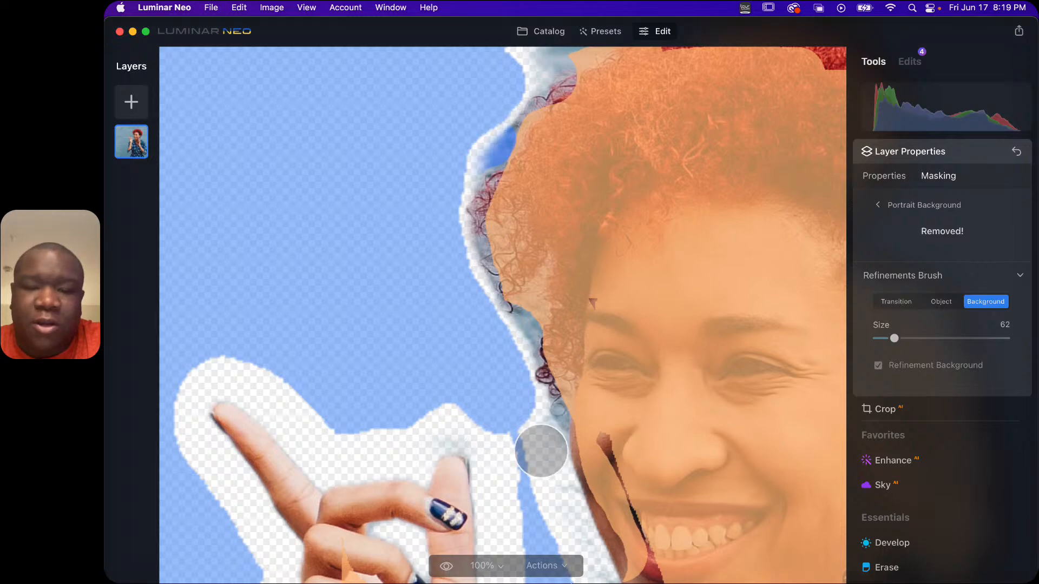
pyautogui.click(513, 341)
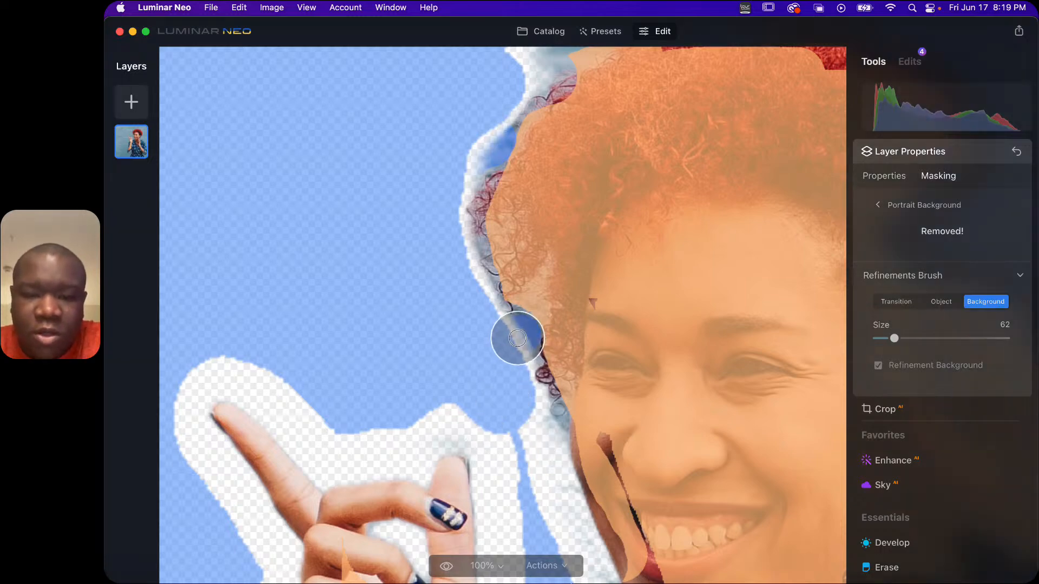
pyautogui.click(550, 430)
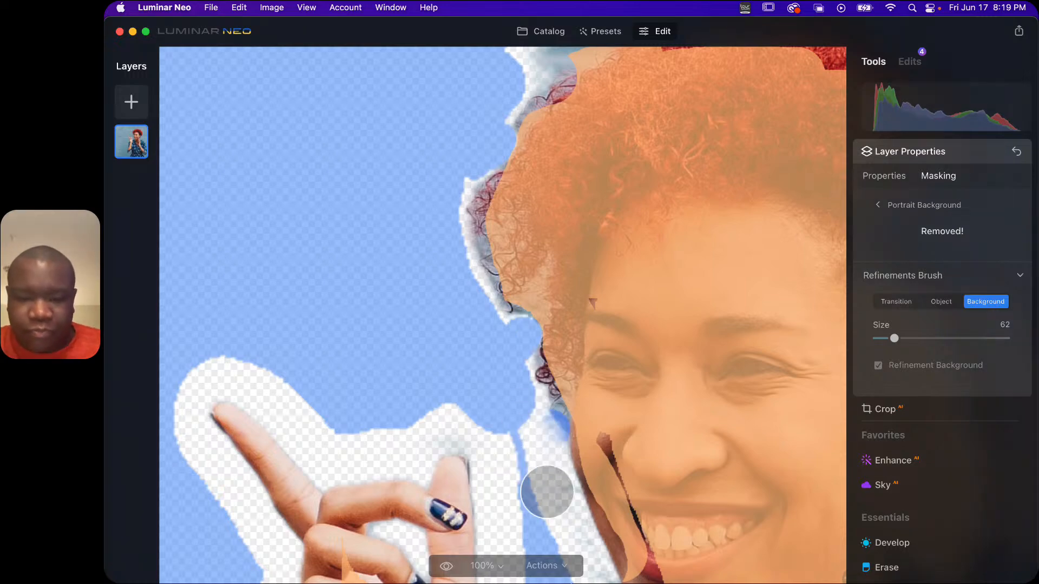
pyautogui.moveTo(546, 511); pyautogui.dragTo(513, 302)
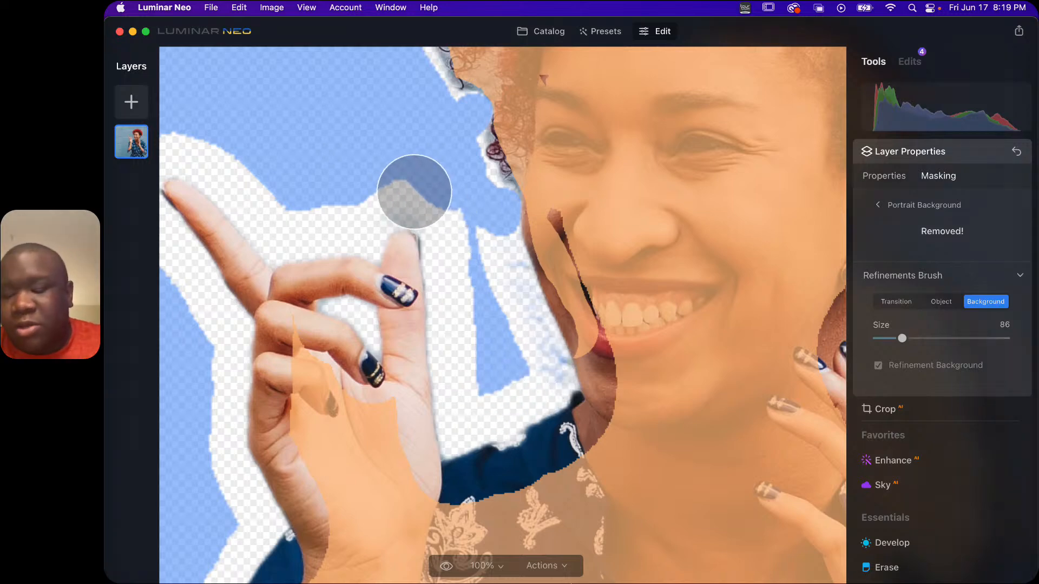
pyautogui.press('shift+super+z')
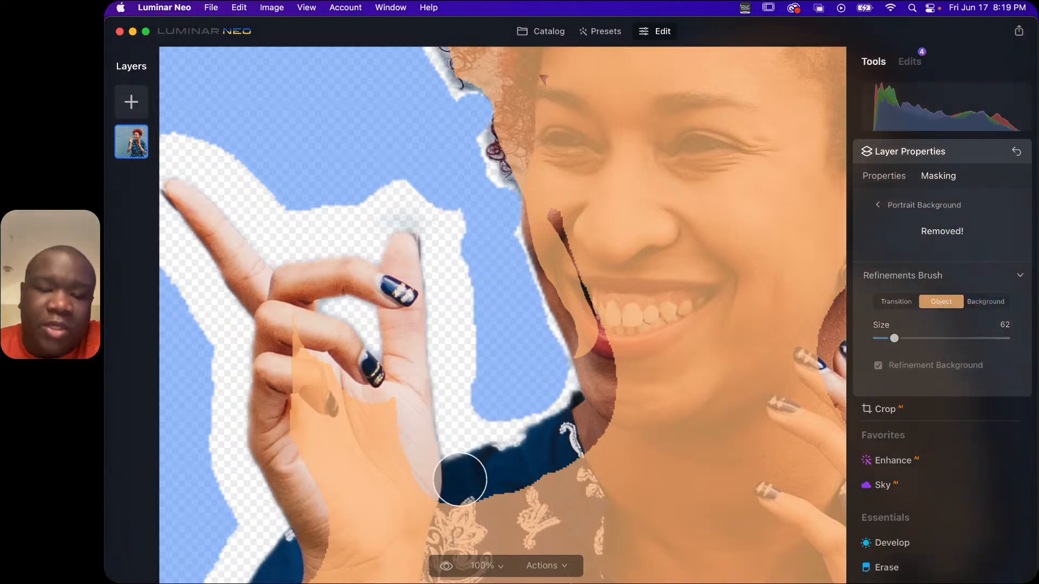
# Mark the raised hand and the dress shoulder as Object at brush size 62, and leave the Refinements Brush to view the cut-out
pyautogui.moveTo(458, 481)
pyautogui.mouseDown()
pyautogui.moveTo(550, 447)
pyautogui.moveTo(592, 410)
pyautogui.moveTo(605, 380)
pyautogui.moveTo(597, 349)
pyautogui.moveTo(609, 428)
pyautogui.moveTo(562, 463)
pyautogui.moveTo(479, 495)
pyautogui.moveTo(443, 493)
pyautogui.moveTo(423, 482)
pyautogui.moveTo(405, 401)
pyautogui.moveTo(360, 397)
pyautogui.moveTo(343, 386)
pyautogui.moveTo(332, 353)
pyautogui.moveTo(291, 327)
pyautogui.moveTo(273, 375)
pyautogui.moveTo(292, 293)
pyautogui.mouseUp()
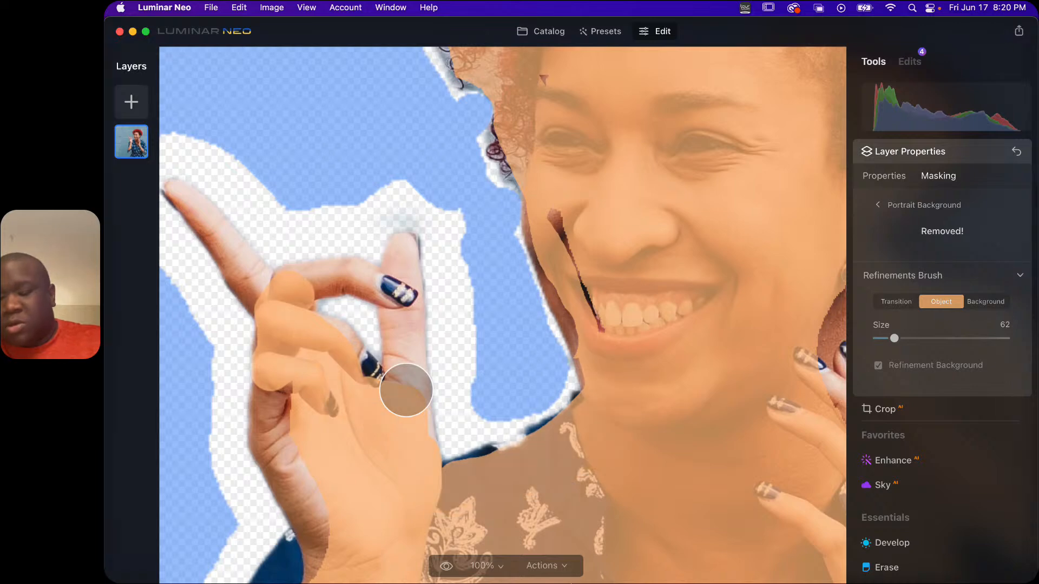
pyautogui.press('super+0')
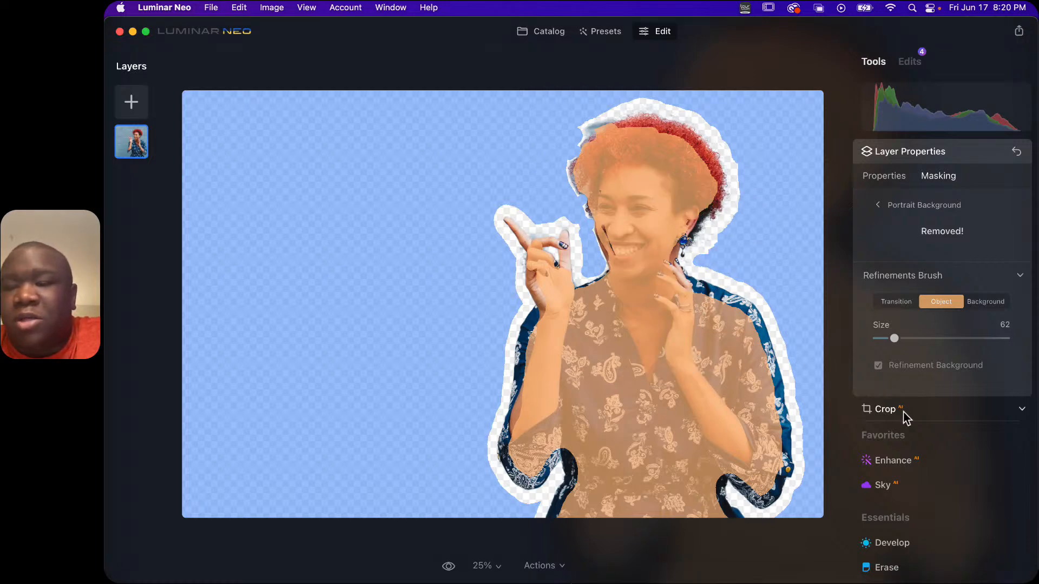
pyautogui.click(987, 276)
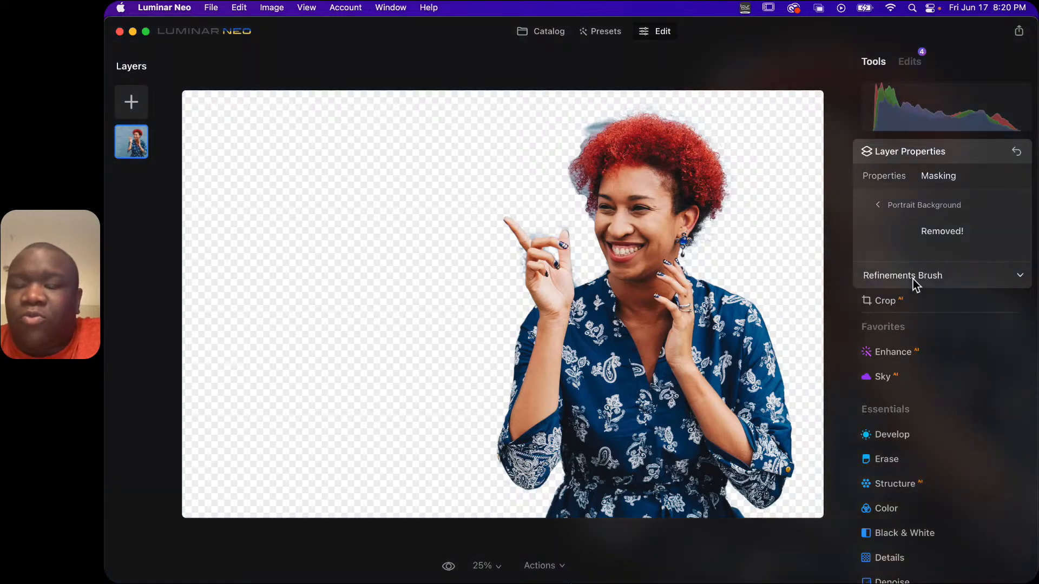
pyautogui.click(1019, 275)
pyautogui.click(1017, 275)
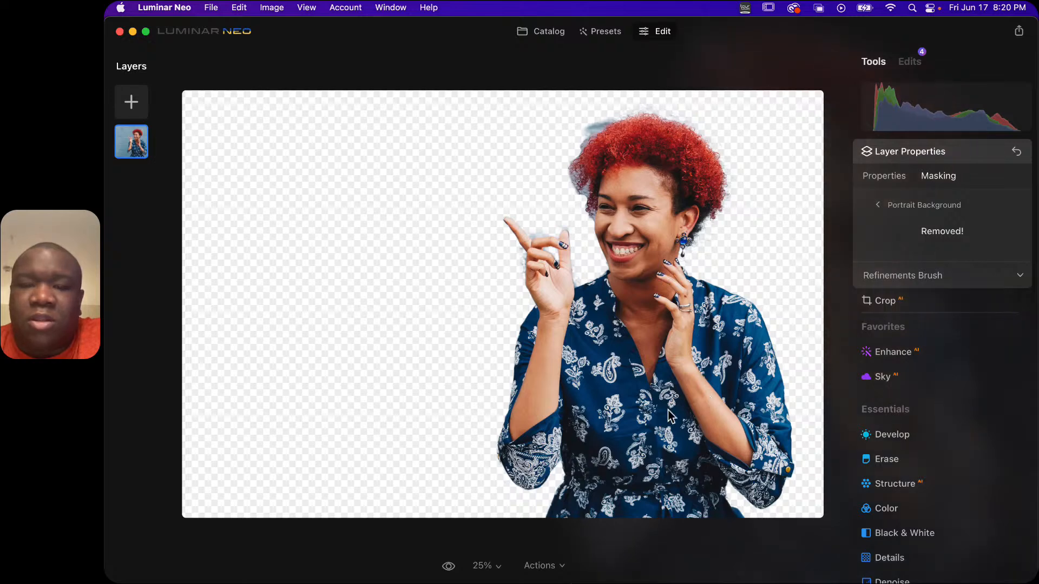
# Erase the leftover blue background patch along the upper edge of the red curls with the mask brush at size 62
pyautogui.click(879, 204)
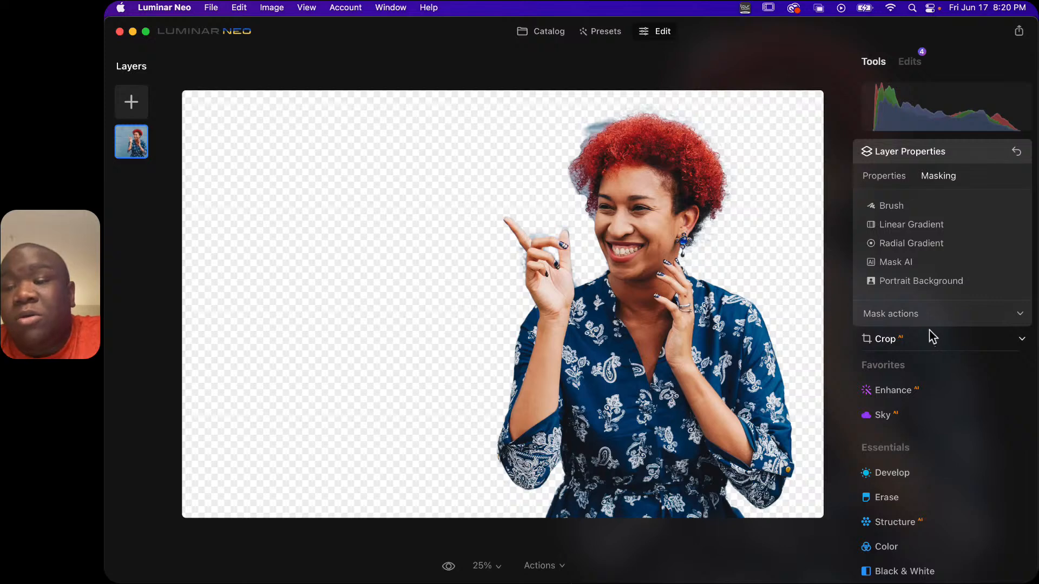
pyautogui.click(595, 134)
pyautogui.moveTo(633, 111); pyautogui.dragTo(588, 261)
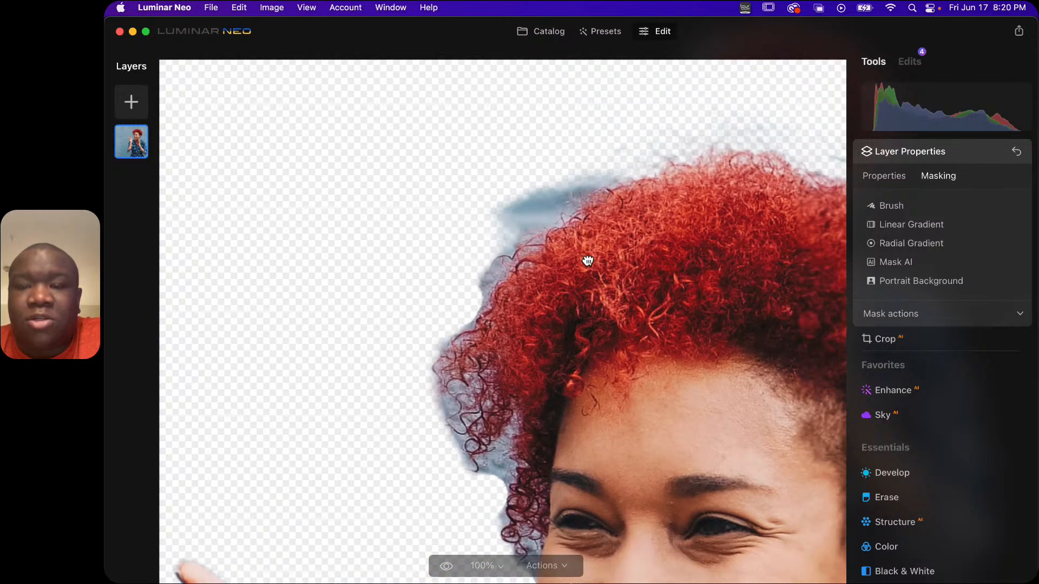
pyautogui.click(890, 206)
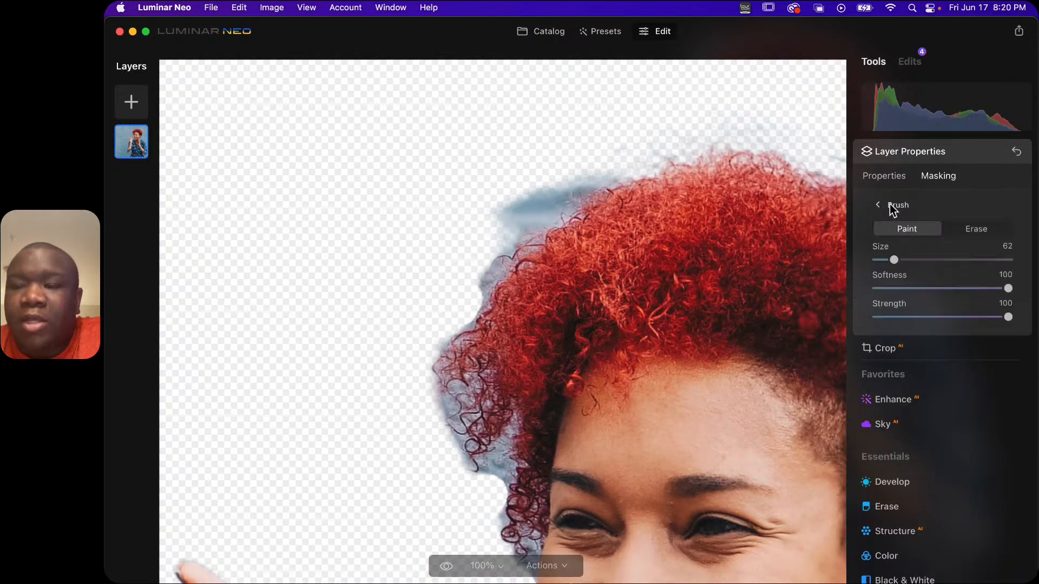
pyautogui.click(969, 233)
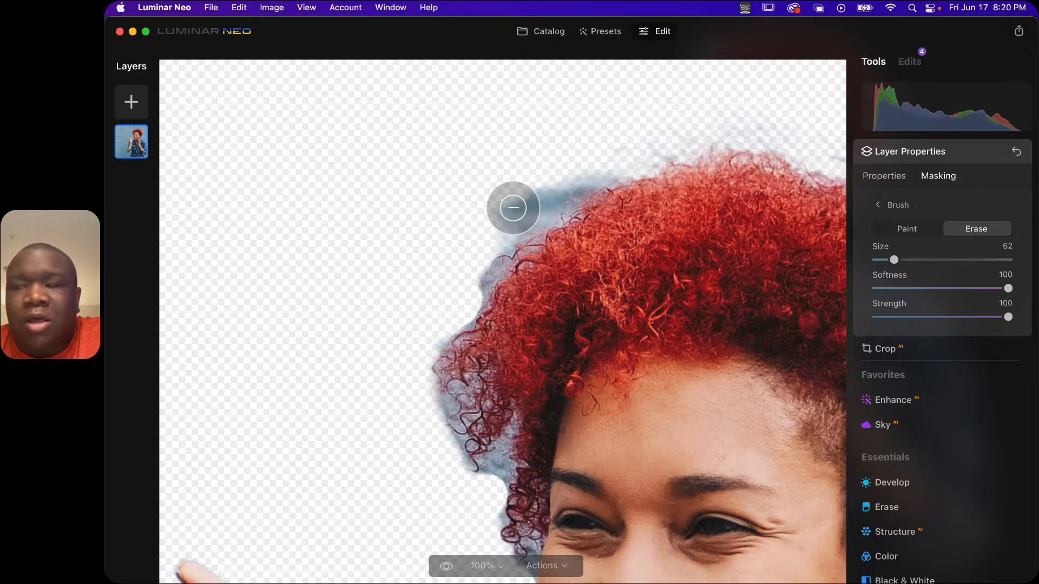
pyautogui.moveTo(505, 213)
pyautogui.mouseDown()
pyautogui.moveTo(560, 176)
pyautogui.moveTo(524, 216)
pyautogui.moveTo(562, 175)
pyautogui.moveTo(633, 163)
pyautogui.mouseUp()
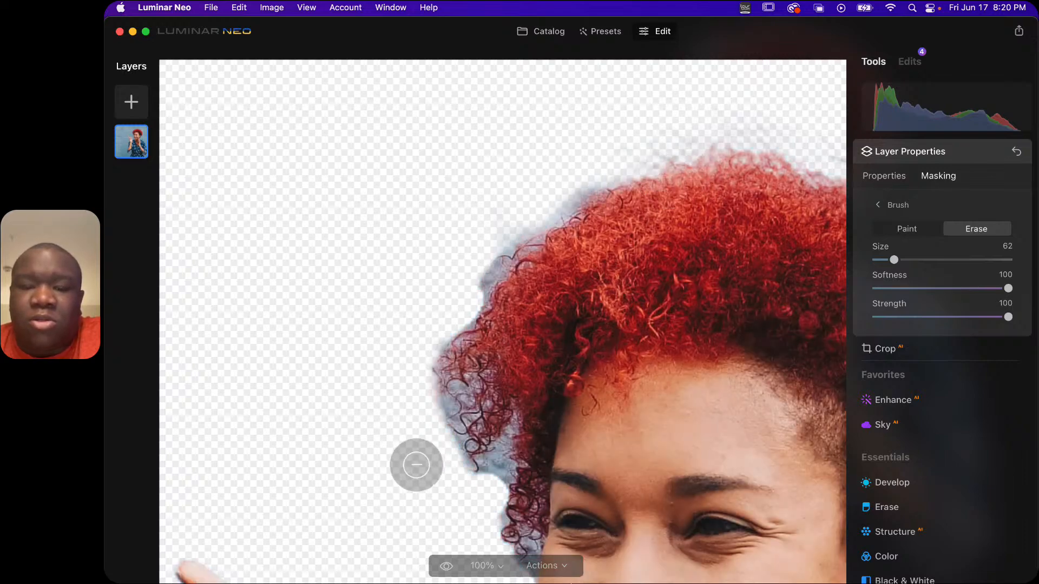
pyautogui.moveTo(546, 195)
pyautogui.mouseDown()
pyautogui.moveTo(511, 226)
pyautogui.moveTo(568, 175)
pyautogui.moveTo(632, 155)
pyautogui.mouseUp()
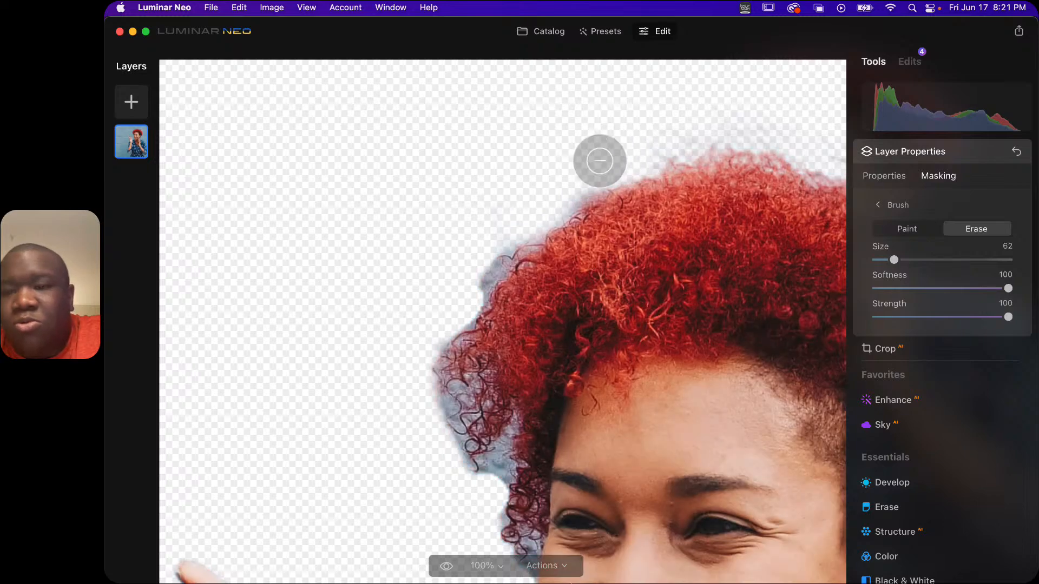
# Erase the background remnants below the curls and around the pointing hand with the mask brush at size 38
pyautogui.moveTo(359, 434); pyautogui.dragTo(482, 209)
pyautogui.press('[')
pyautogui.press('[')
pyautogui.press('[')
pyautogui.press('[')
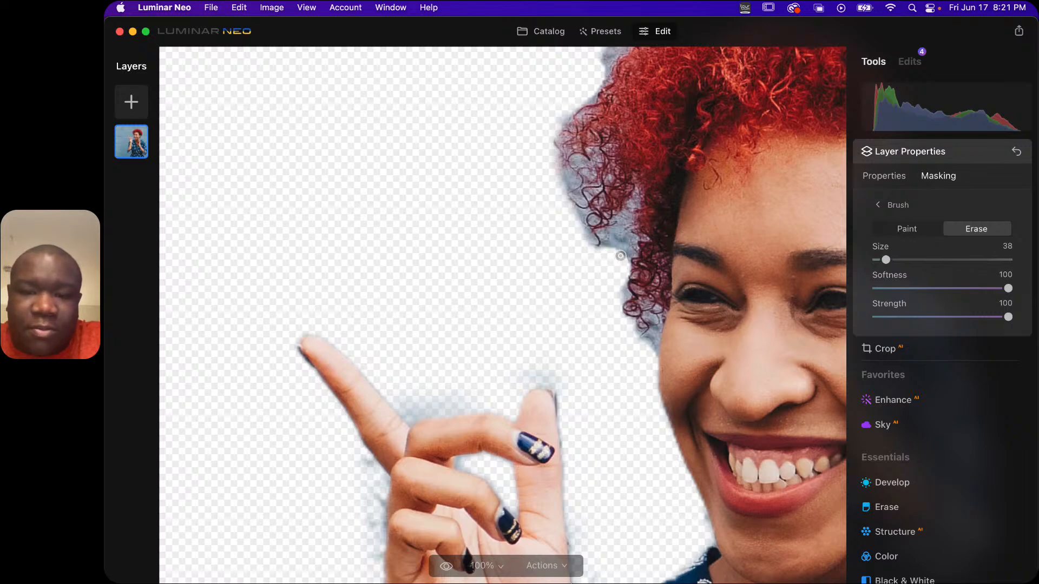
pyautogui.moveTo(617, 250)
pyautogui.mouseDown()
pyautogui.moveTo(620, 231)
pyautogui.moveTo(610, 274)
pyautogui.mouseUp()
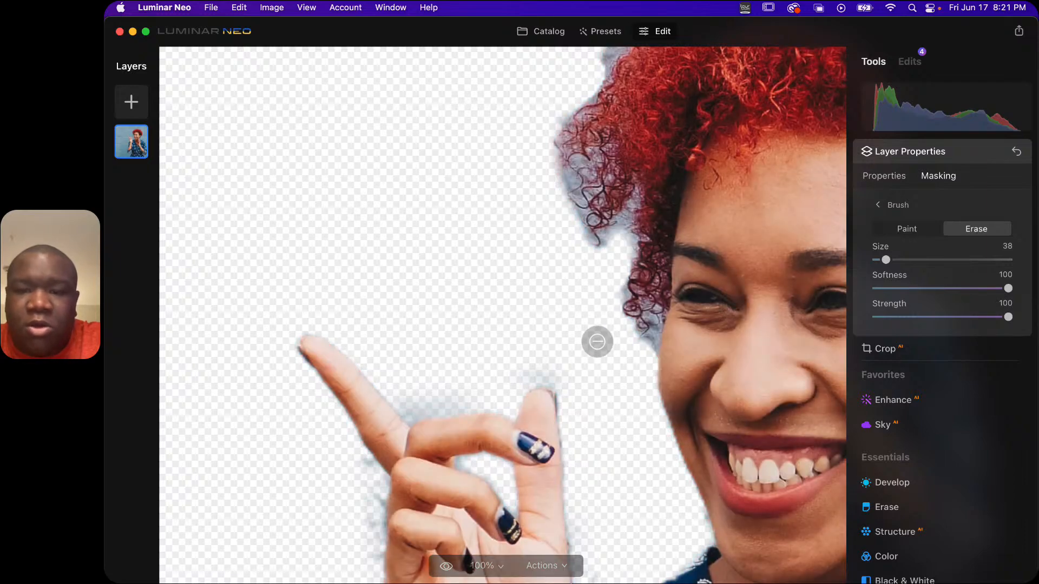
pyautogui.moveTo(437, 404)
pyautogui.mouseDown()
pyautogui.moveTo(413, 410)
pyautogui.moveTo(391, 394)
pyautogui.mouseUp()
pyautogui.moveTo(299, 423)
pyautogui.mouseDown()
pyautogui.moveTo(337, 465)
pyautogui.moveTo(363, 465)
pyautogui.moveTo(367, 562)
pyautogui.moveTo(374, 489)
pyautogui.mouseUp()
pyautogui.moveTo(485, 392)
pyautogui.mouseDown()
pyautogui.moveTo(418, 404)
pyautogui.moveTo(486, 390)
pyautogui.mouseUp()
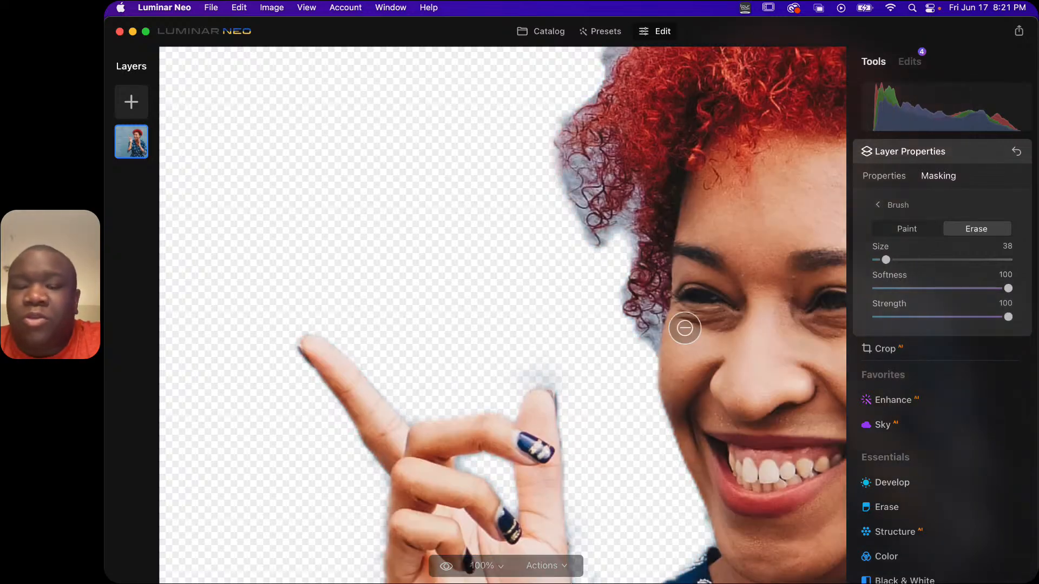
pyautogui.press('super+0')
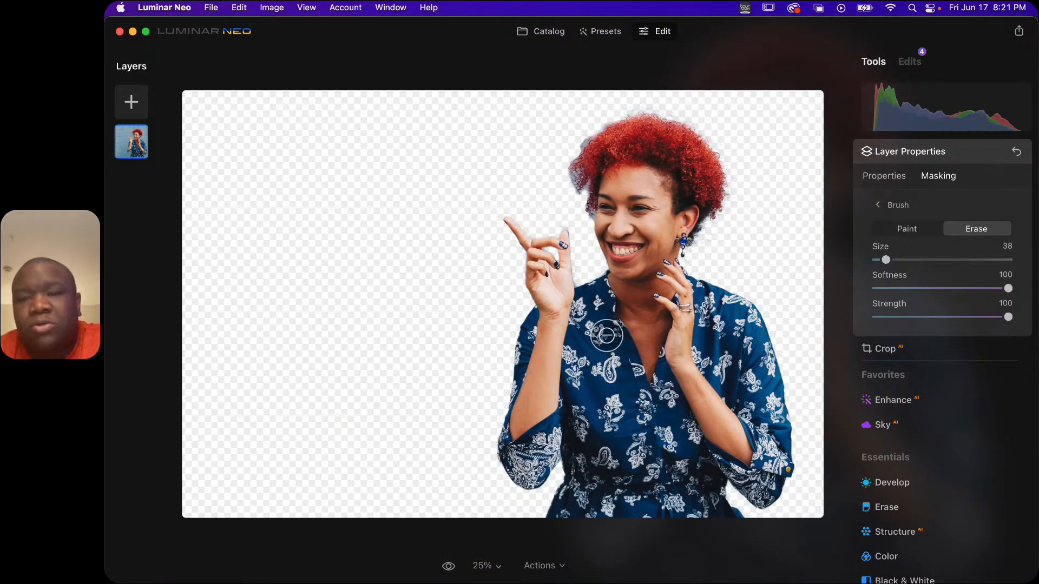
# Add the golden Sparklers overlay with hearts as a layer beneath the portrait and set its opacity to 100
pyautogui.click(132, 102)
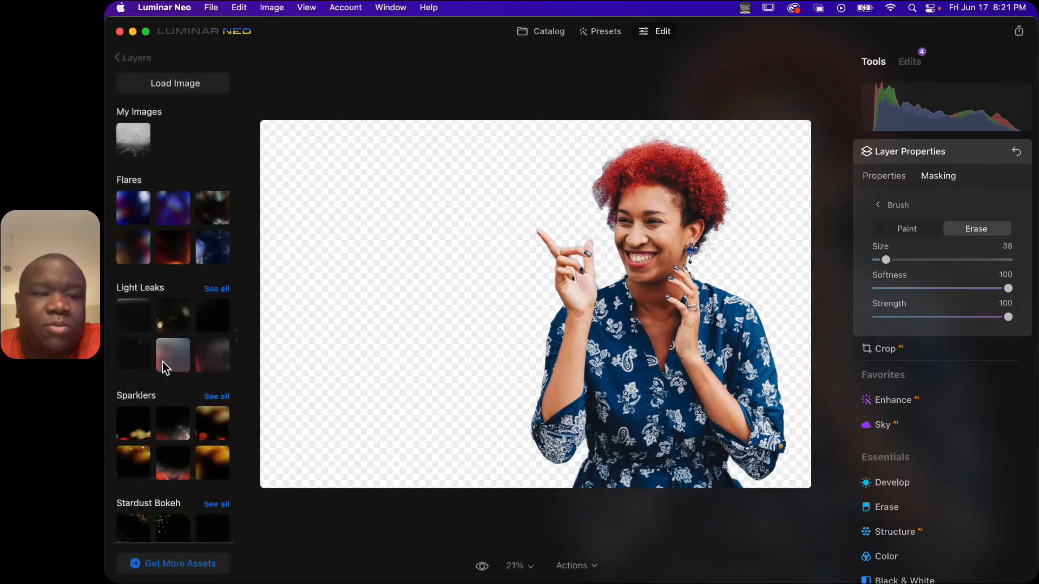
pyautogui.click(211, 457)
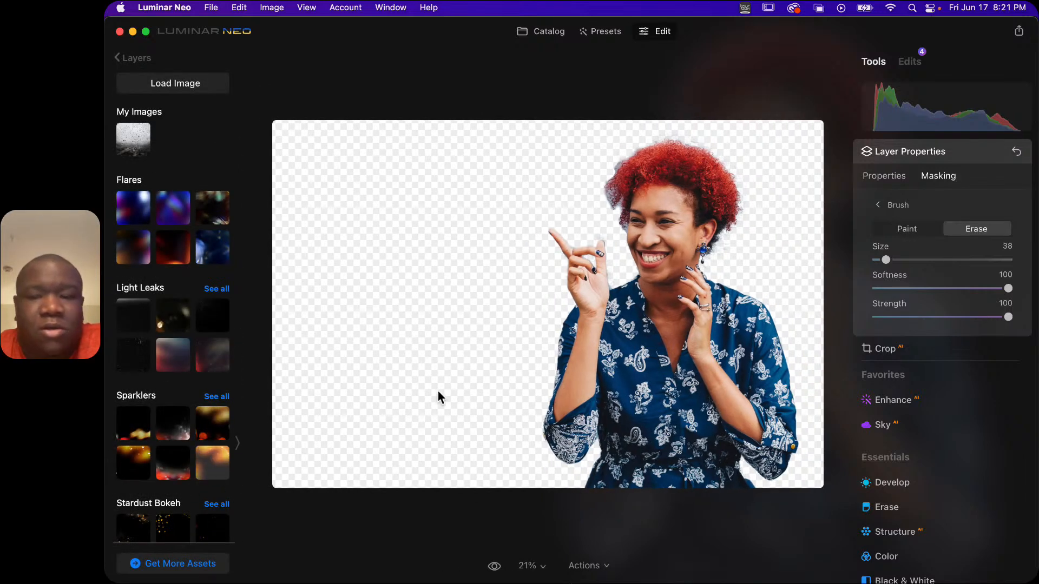
pyautogui.moveTo(134, 145); pyautogui.dragTo(135, 211)
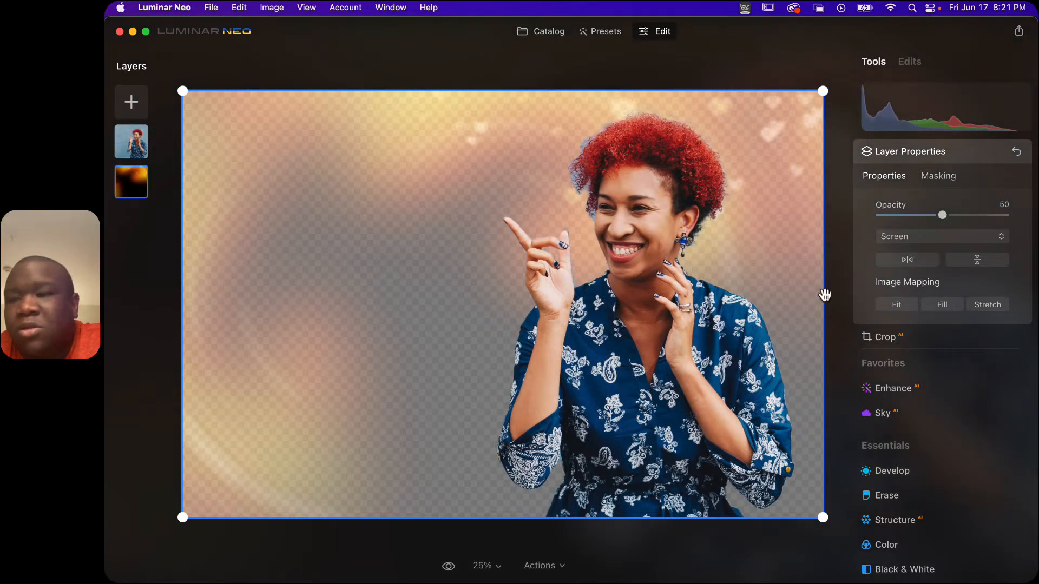
pyautogui.moveTo(942, 215); pyautogui.dragTo(1009, 219)
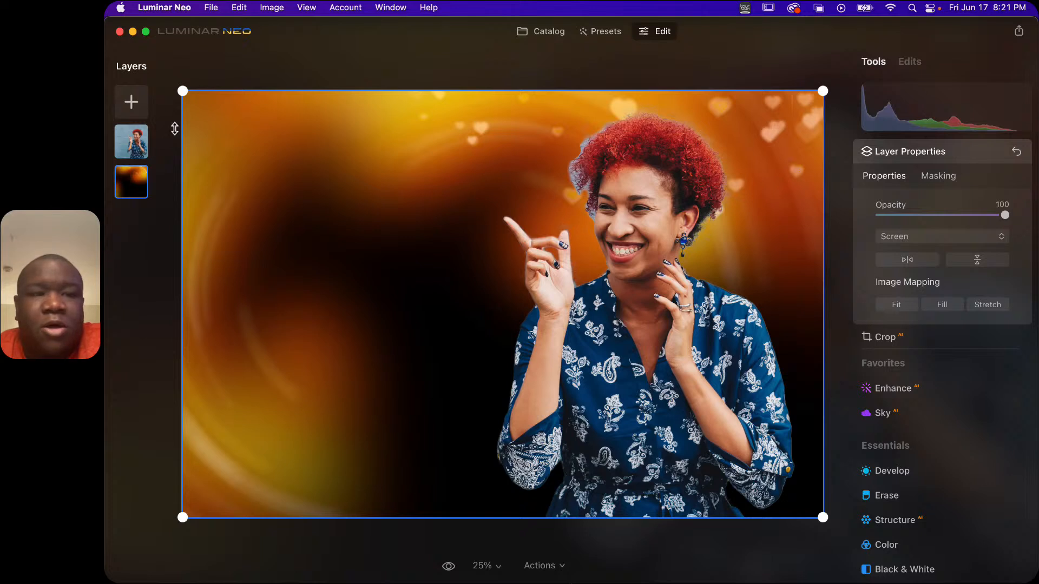
# Add the raindrop image as a layer above the portrait, stretch it across the canvas width, and set its opacity to 18
pyautogui.click(131, 142)
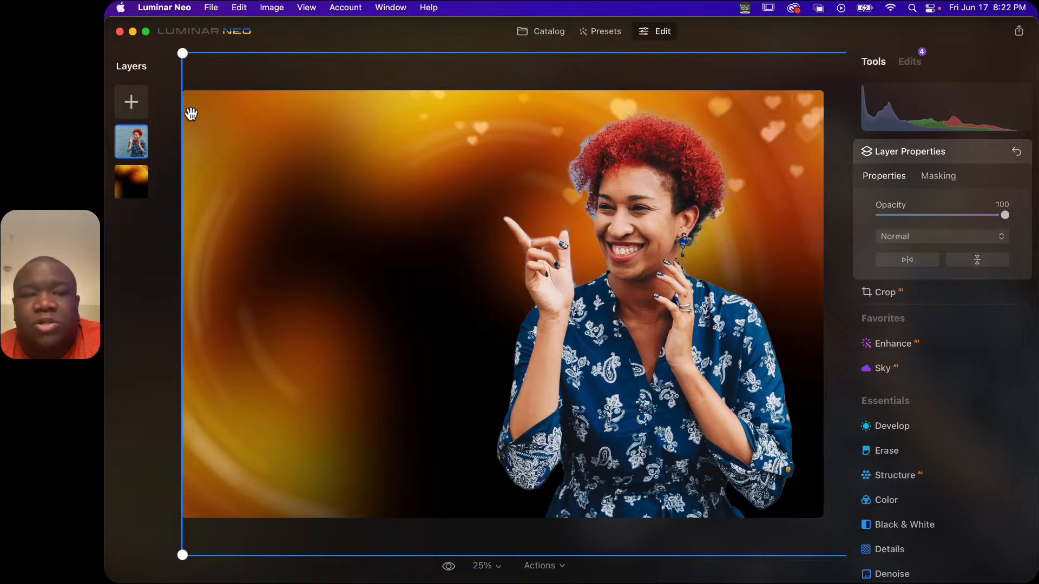
pyautogui.click(142, 108)
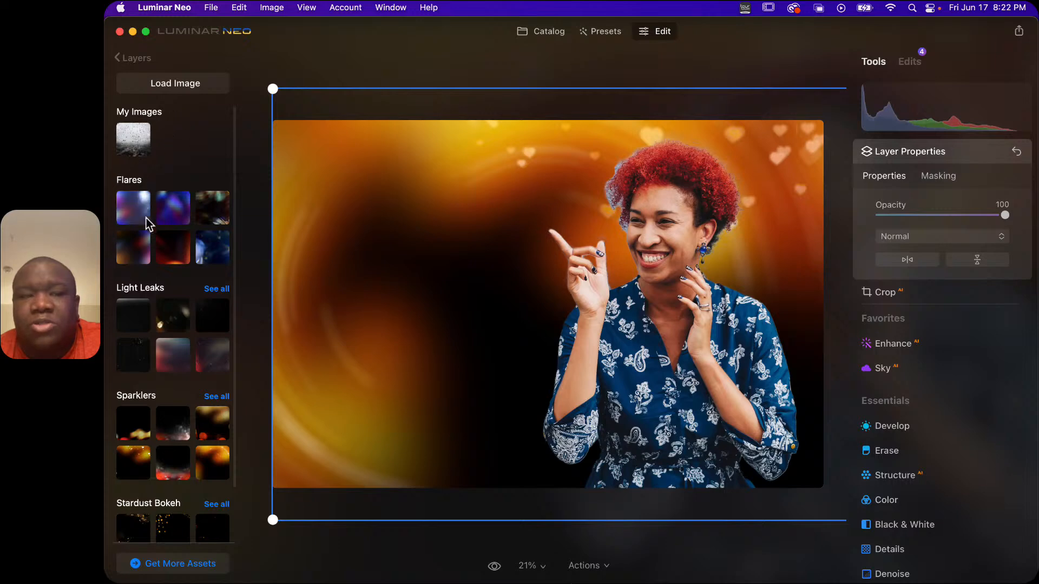
pyautogui.click(133, 142)
pyautogui.moveTo(475, 292); pyautogui.dragTo(532, 292)
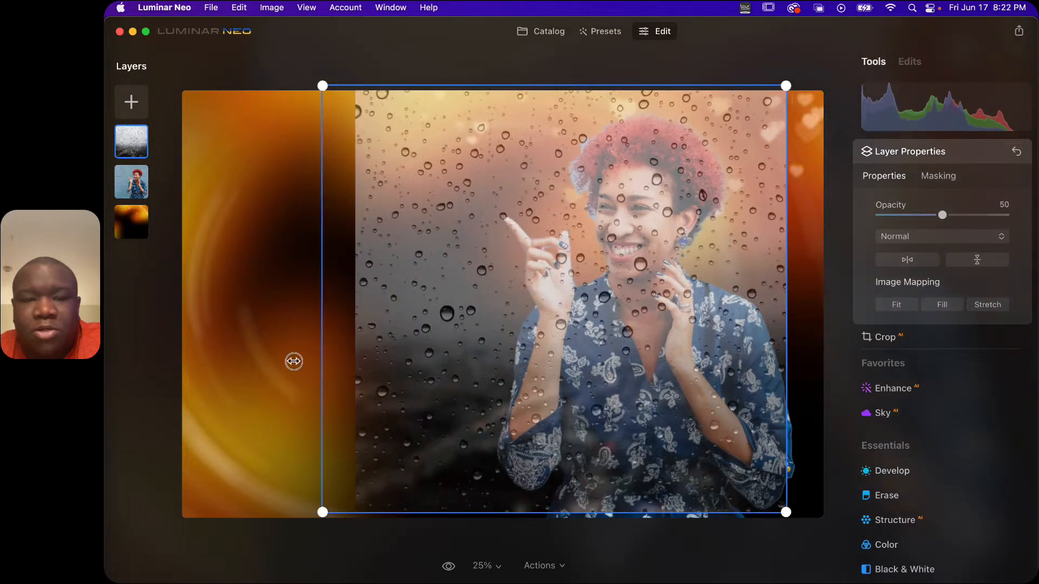
pyautogui.moveTo(322, 360); pyautogui.dragTo(221, 359)
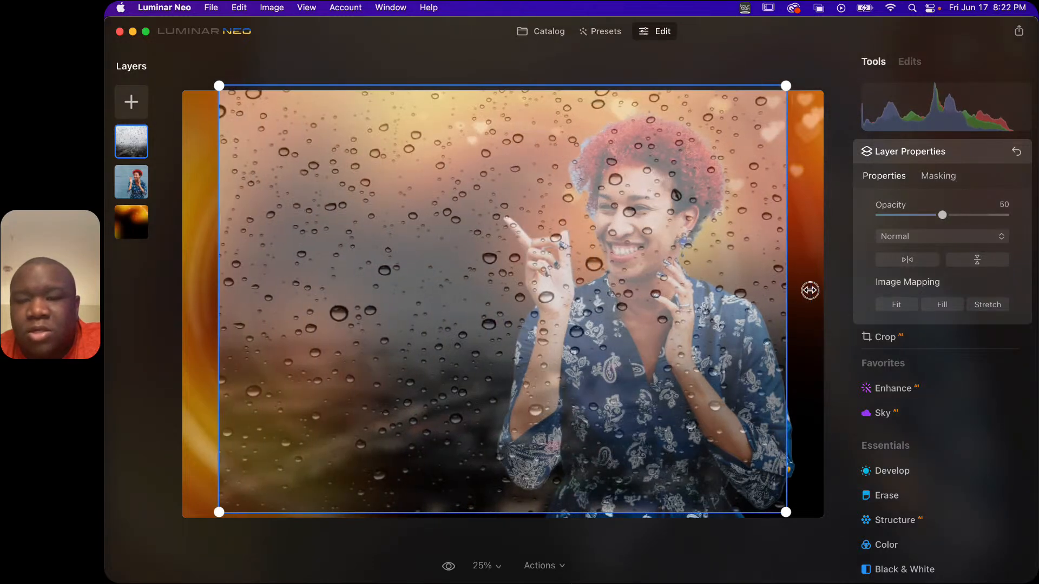
pyautogui.moveTo(786, 290); pyautogui.dragTo(827, 293)
pyautogui.moveTo(220, 314); pyautogui.dragTo(163, 314)
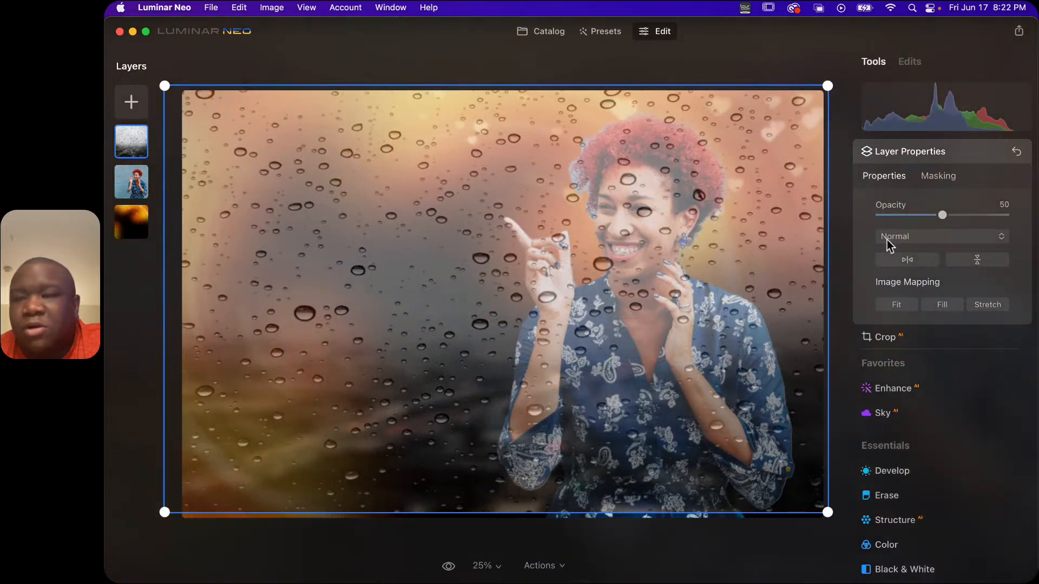
pyautogui.moveTo(942, 215); pyautogui.dragTo(902, 216)
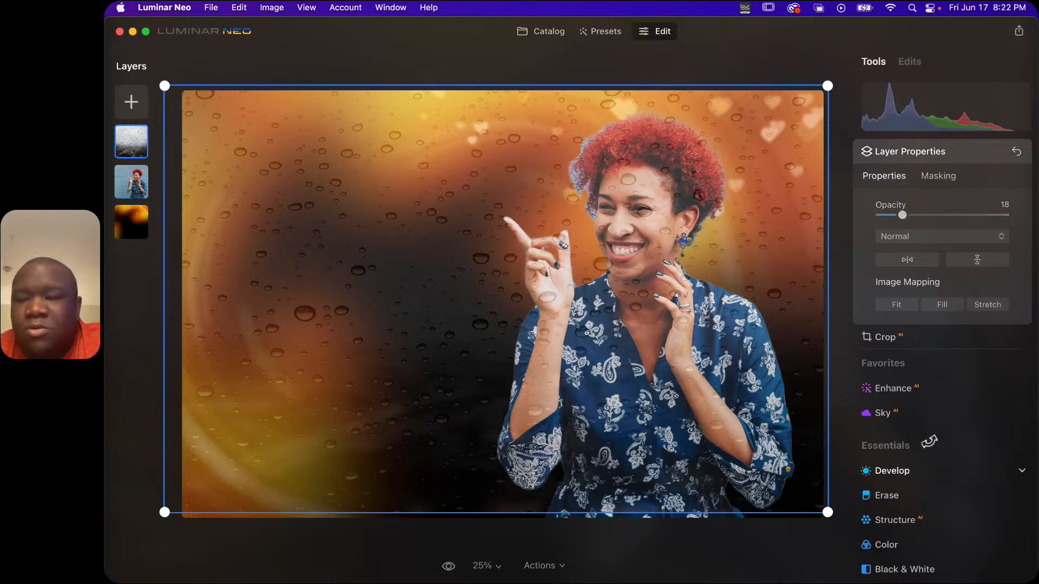
pyautogui.click(131, 183)
pyautogui.click(133, 209)
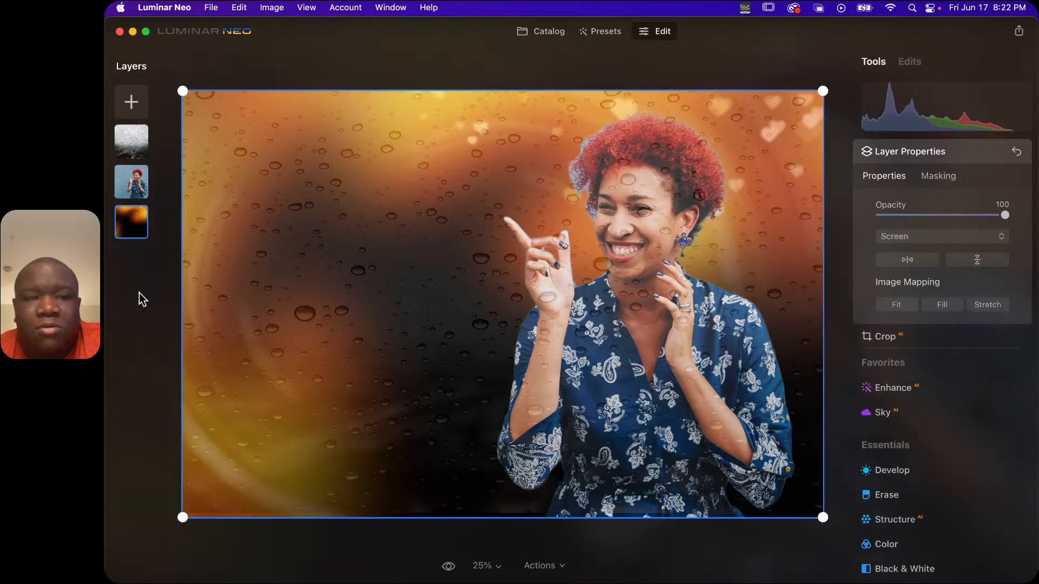
pyautogui.click(721, 532)
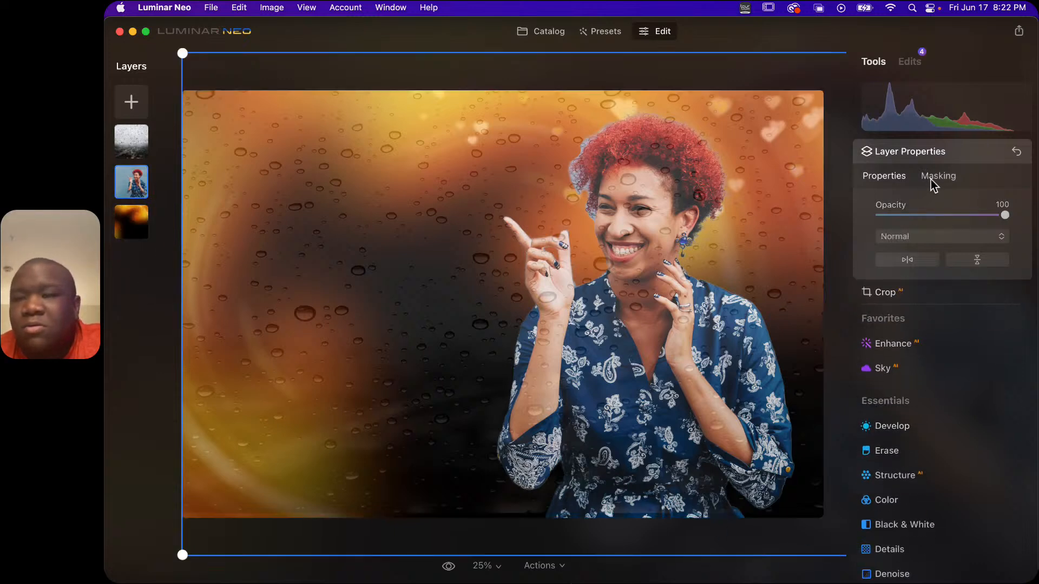
pyautogui.click(947, 153)
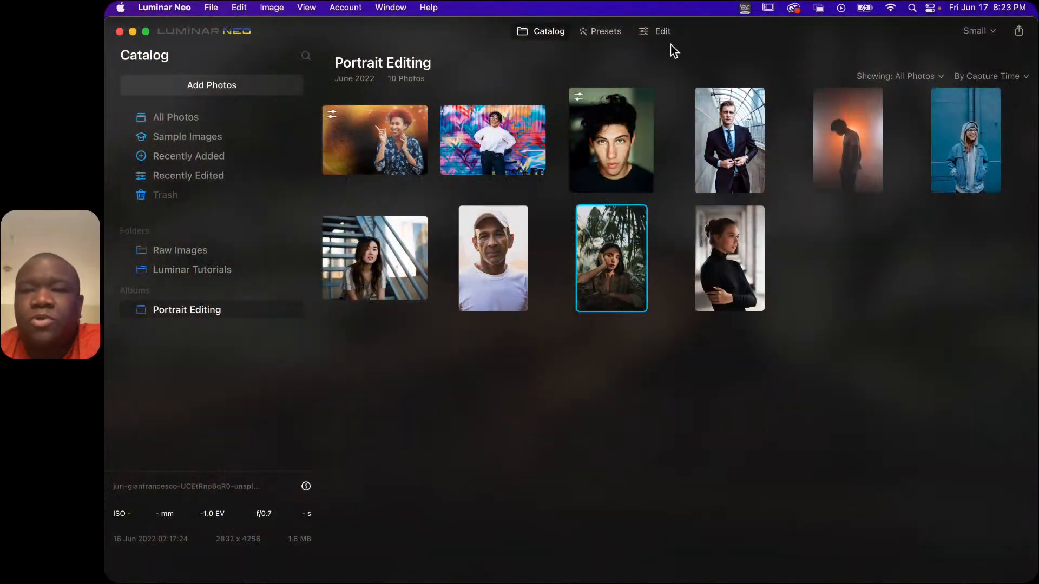
# Open the selected portrait of the woman among palm leaves for editing and raise Enhance's Accent AI to roughly a third of its range
pyautogui.click(663, 31)
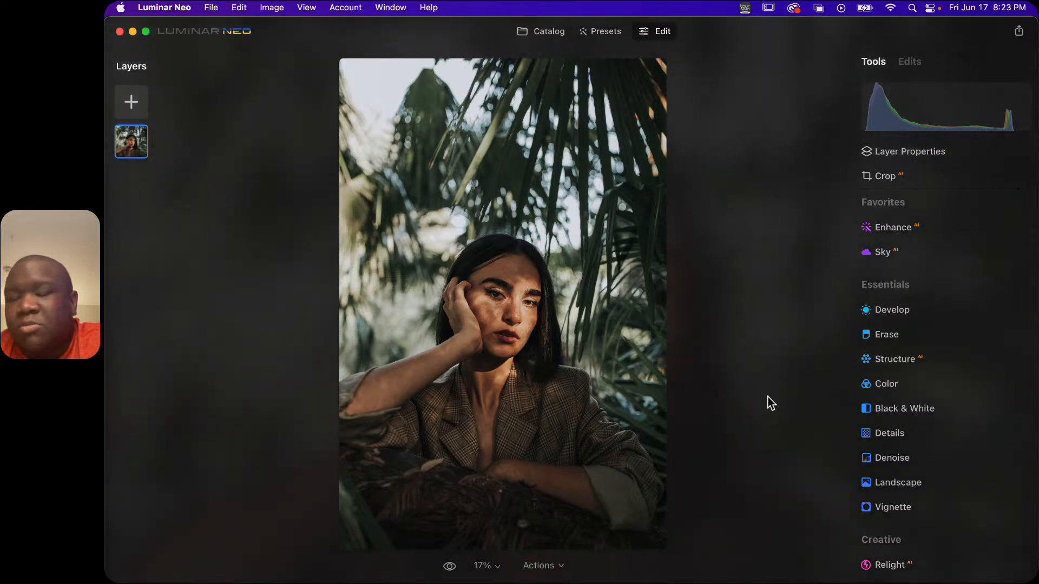
pyautogui.scroll(-1, 893, 367)
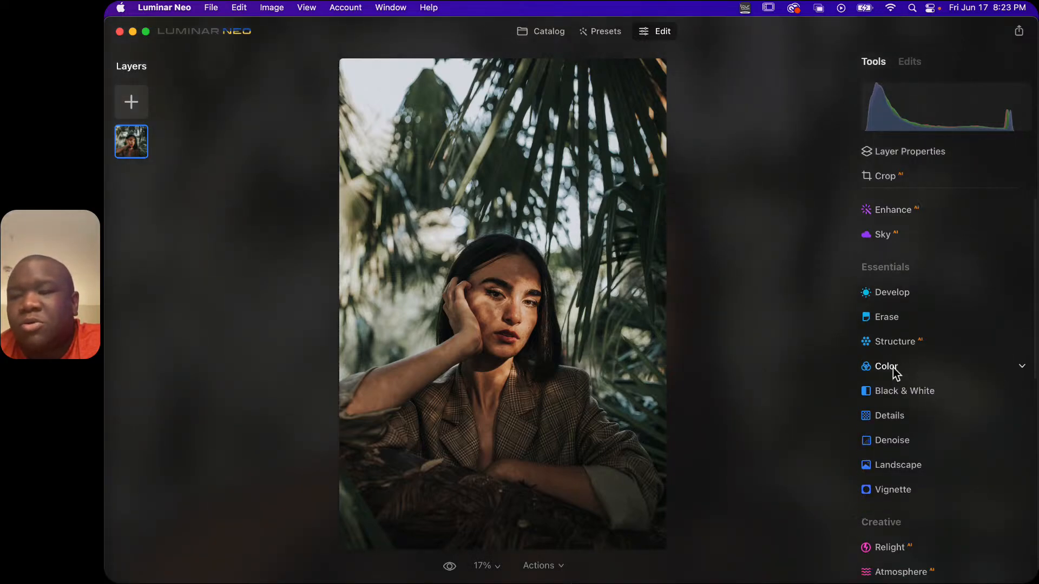
pyautogui.scroll(1, 899, 213)
pyautogui.click(899, 214)
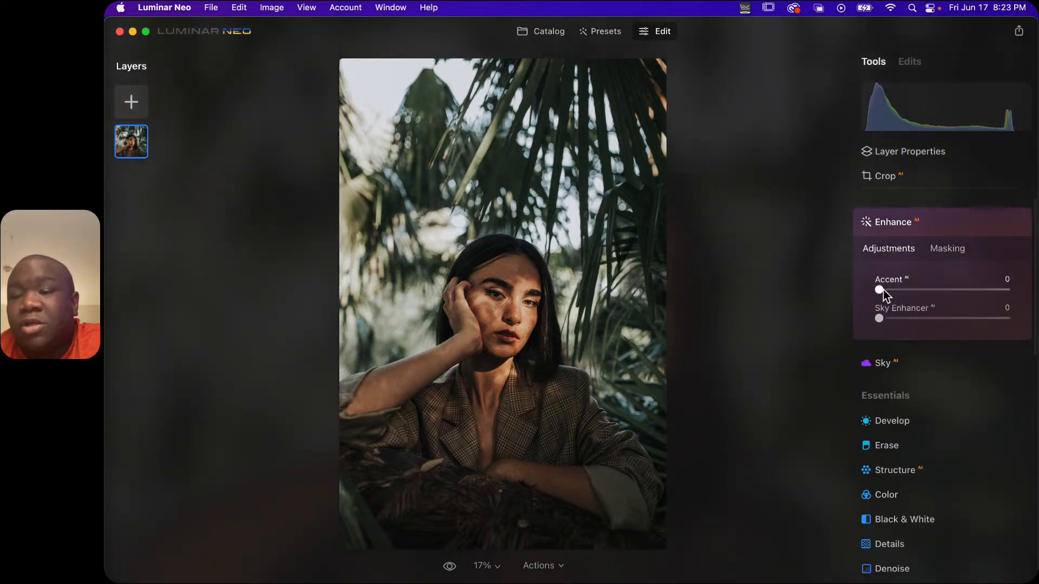
pyautogui.moveTo(881, 291); pyautogui.dragTo(923, 294)
pyautogui.click(943, 224)
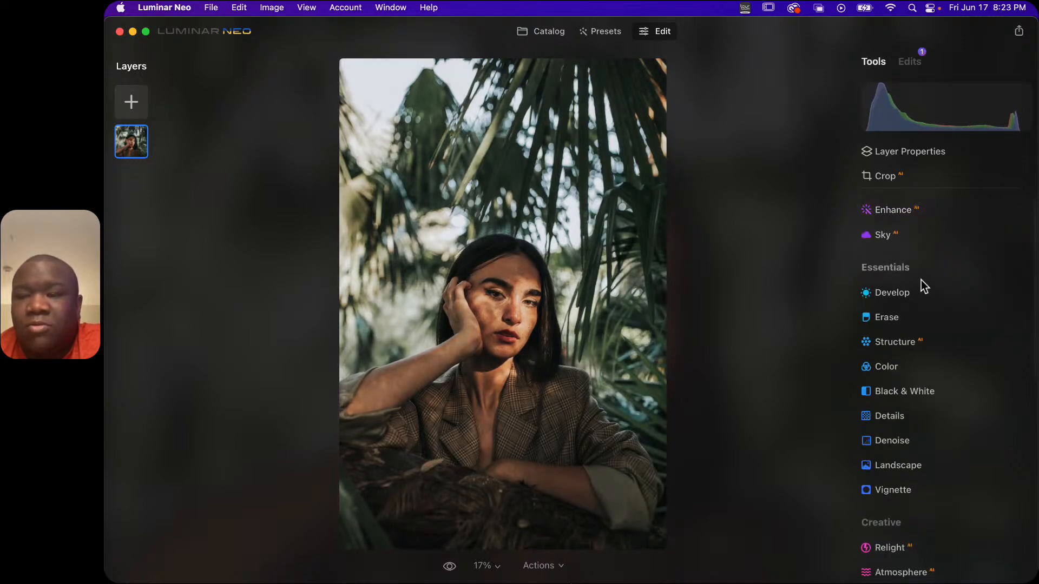
# Blur the palm background with Portrait Bokeh at an amount of 61 and compare the photo with and without the effect
pyautogui.scroll(-10, 911, 322)
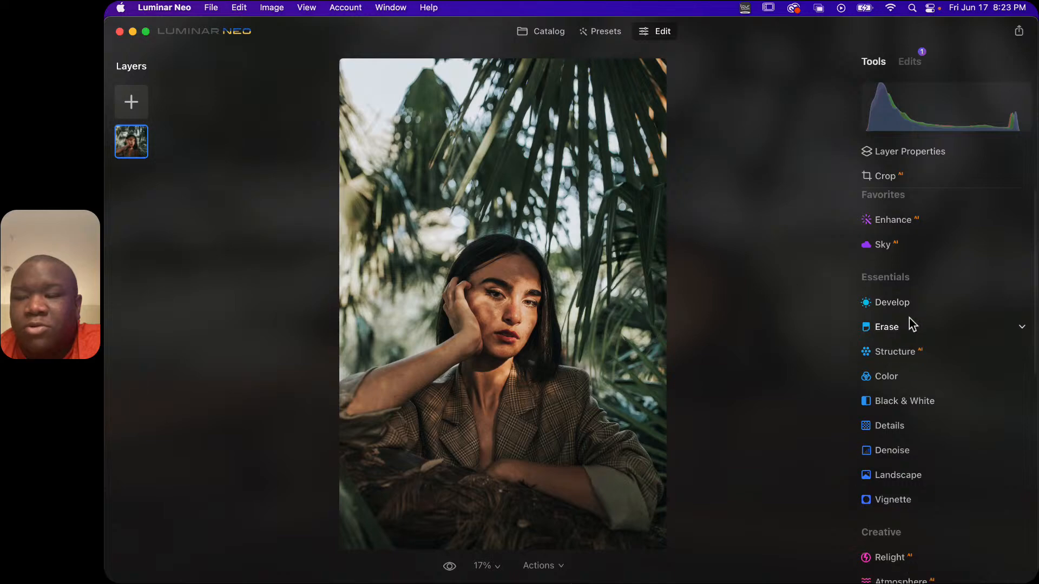
pyautogui.scroll(-3, 910, 324)
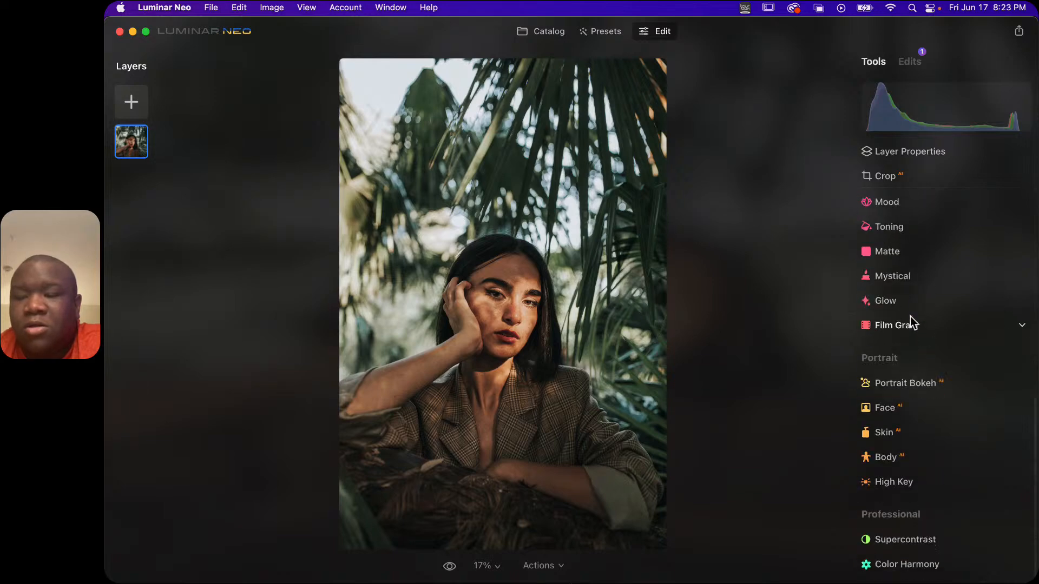
pyautogui.click(927, 389)
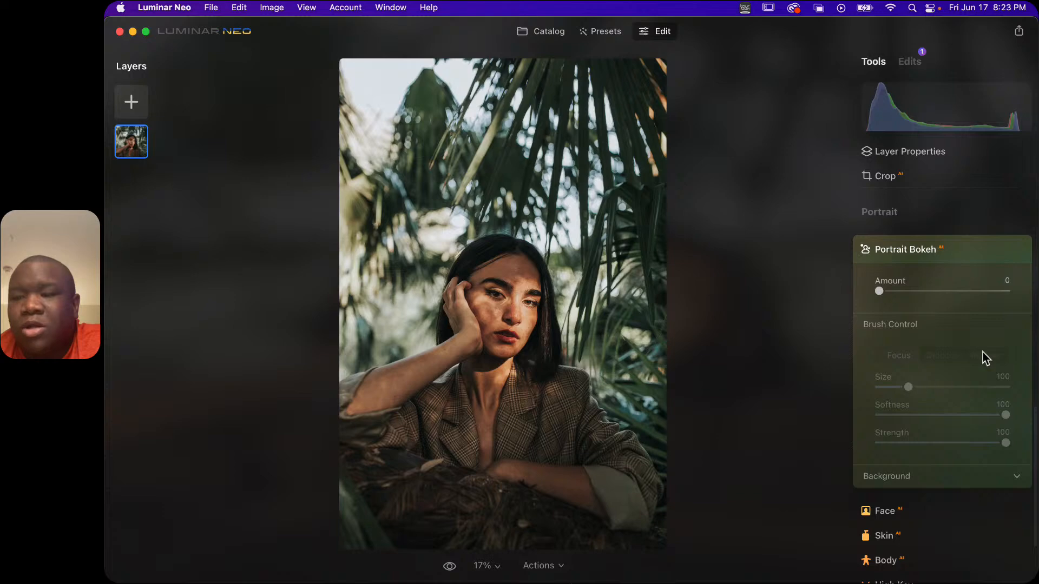
pyautogui.moveTo(879, 291); pyautogui.dragTo(964, 299)
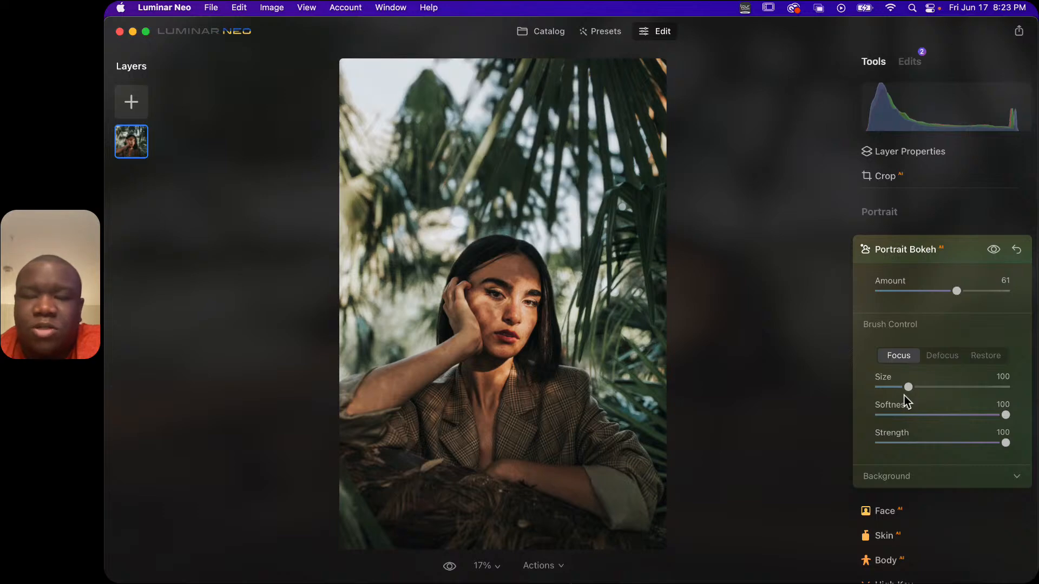
pyautogui.click(992, 251)
pyautogui.click(993, 250)
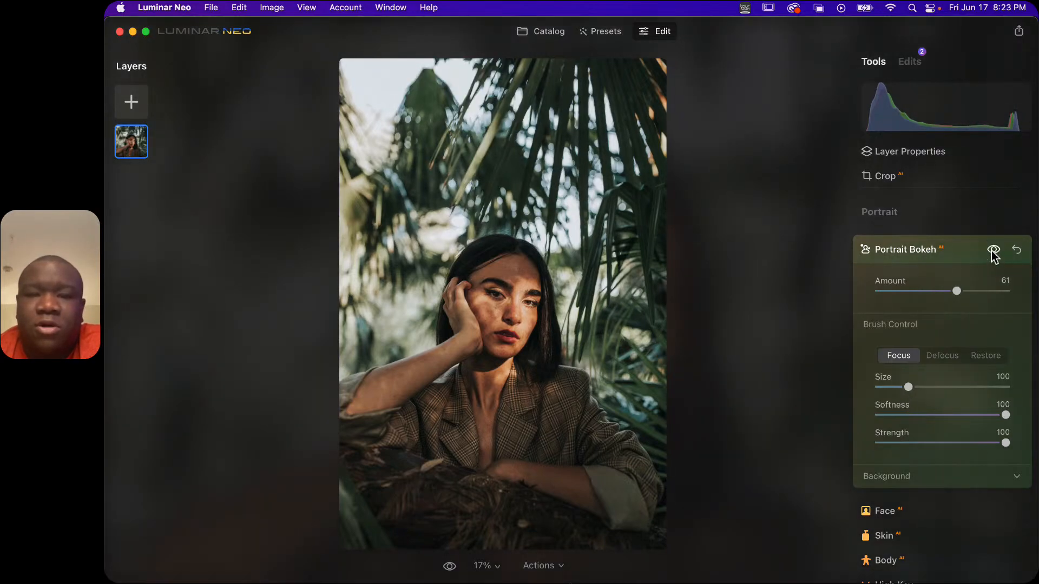
pyautogui.click(993, 251)
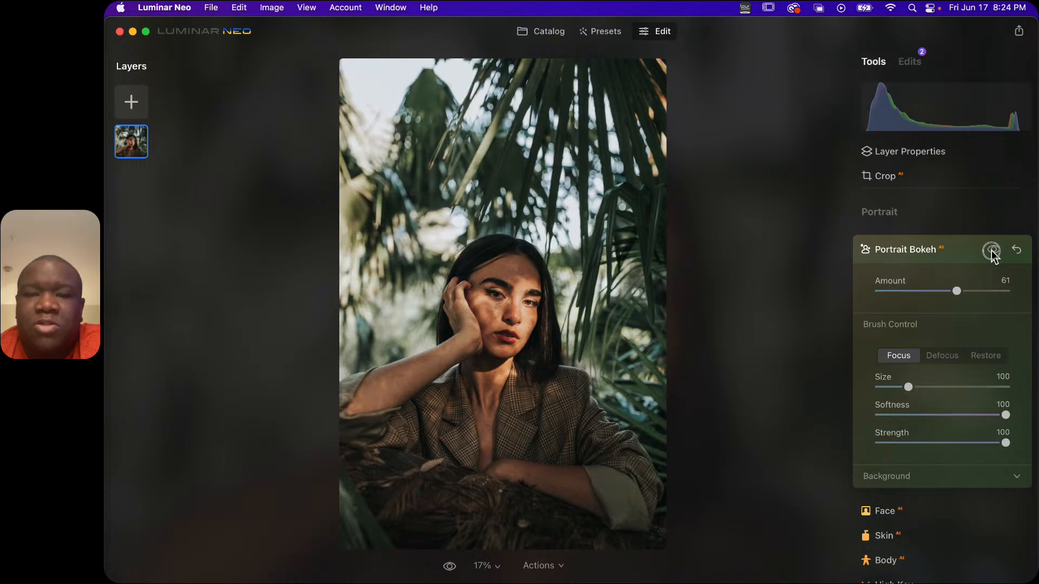
pyautogui.click(992, 250)
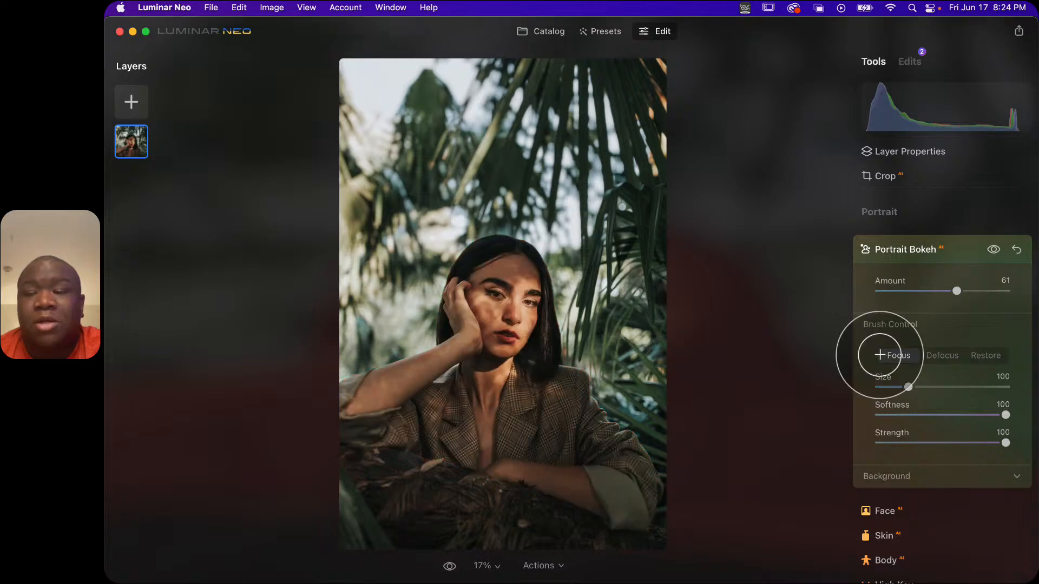
pyautogui.click(992, 251)
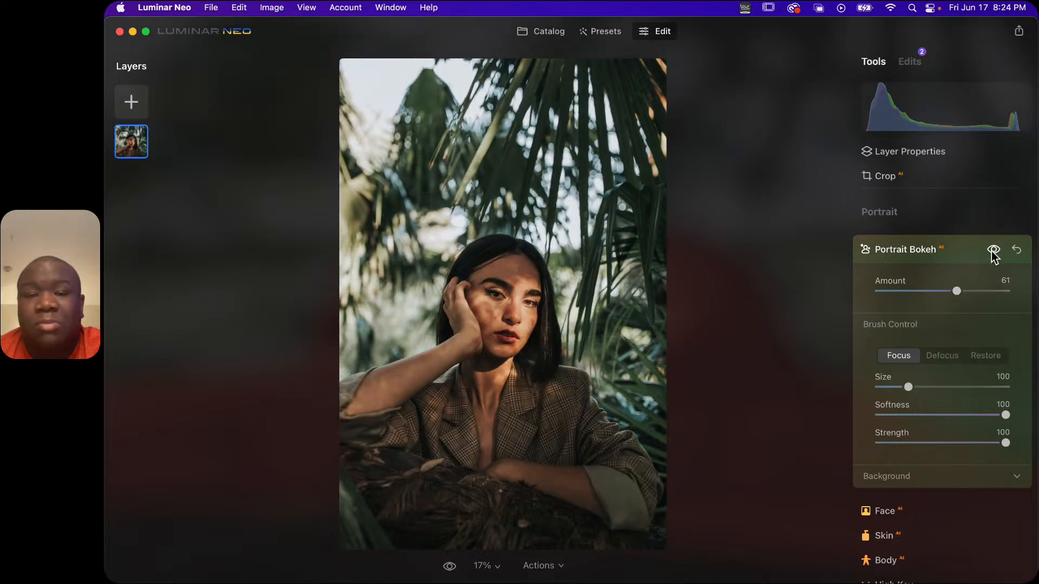
# Compare the portrait with and without Portrait Bokeh, examining the edge of the woman's hair up close
pyautogui.click(993, 251)
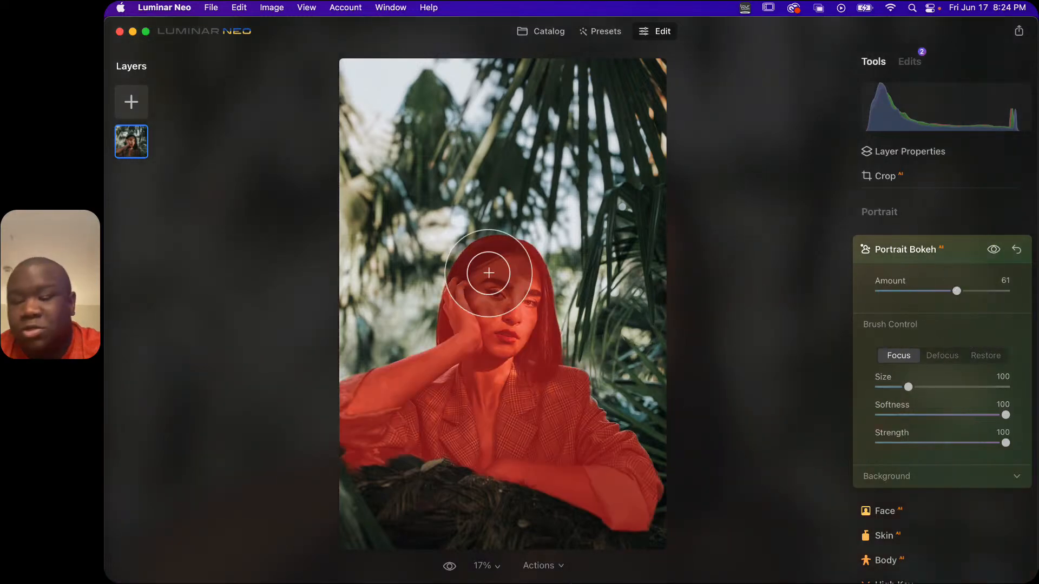
pyautogui.press('super+equal')
pyautogui.press('super+equal')
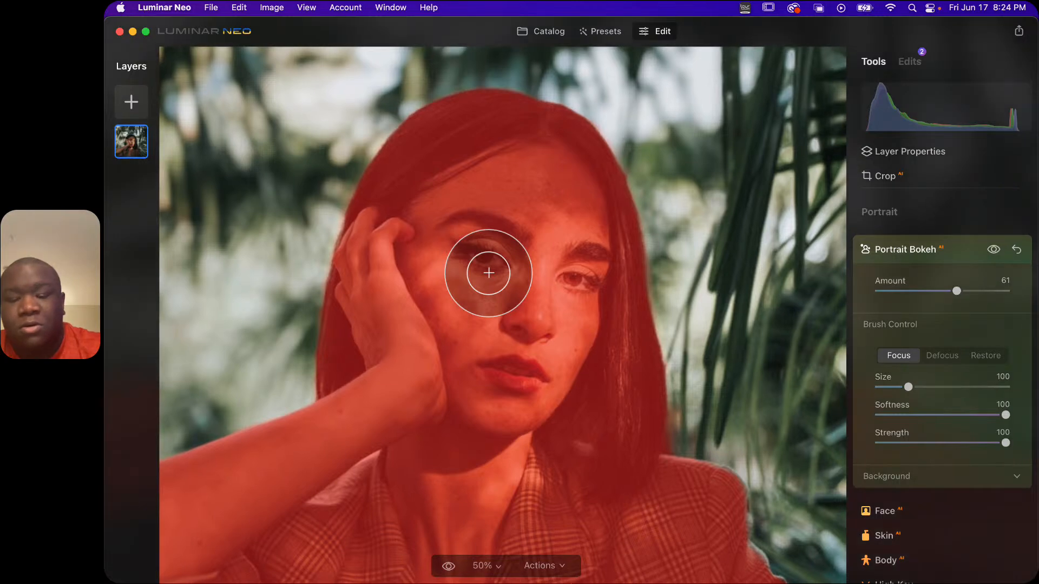
pyautogui.moveTo(539, 170); pyautogui.dragTo(532, 309)
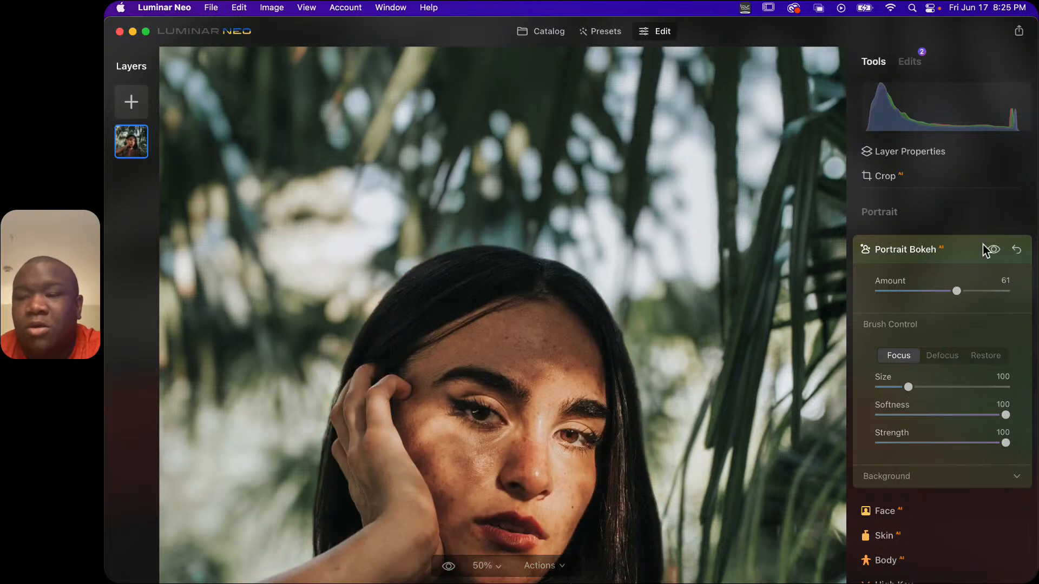
pyautogui.click(993, 251)
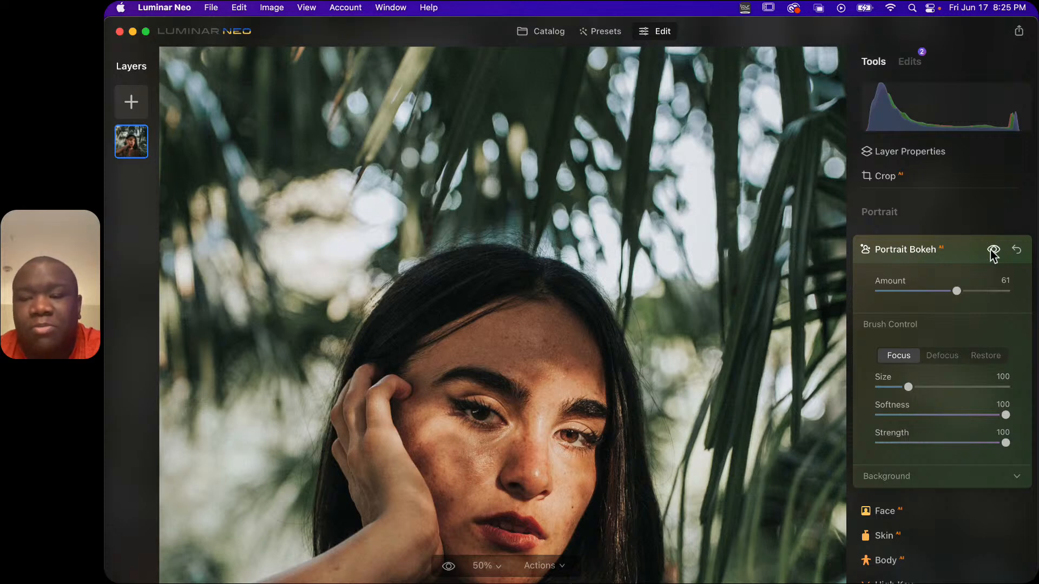
pyautogui.click(993, 250)
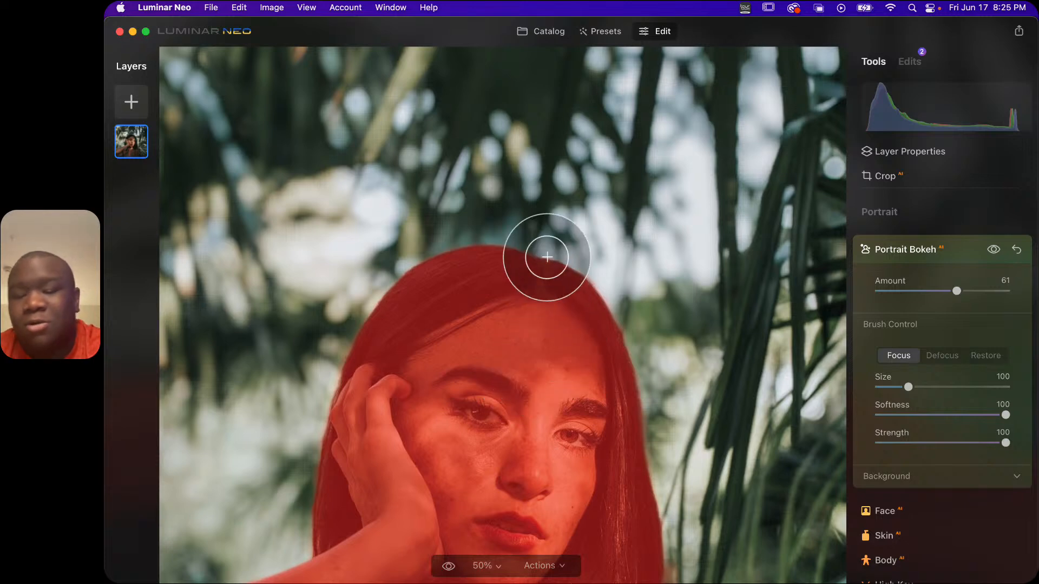
# Reduce the Focus brush to size 52 and paint along the upper outline of the woman's hair
pyautogui.press('[')
pyautogui.press('[')
pyautogui.press('[')
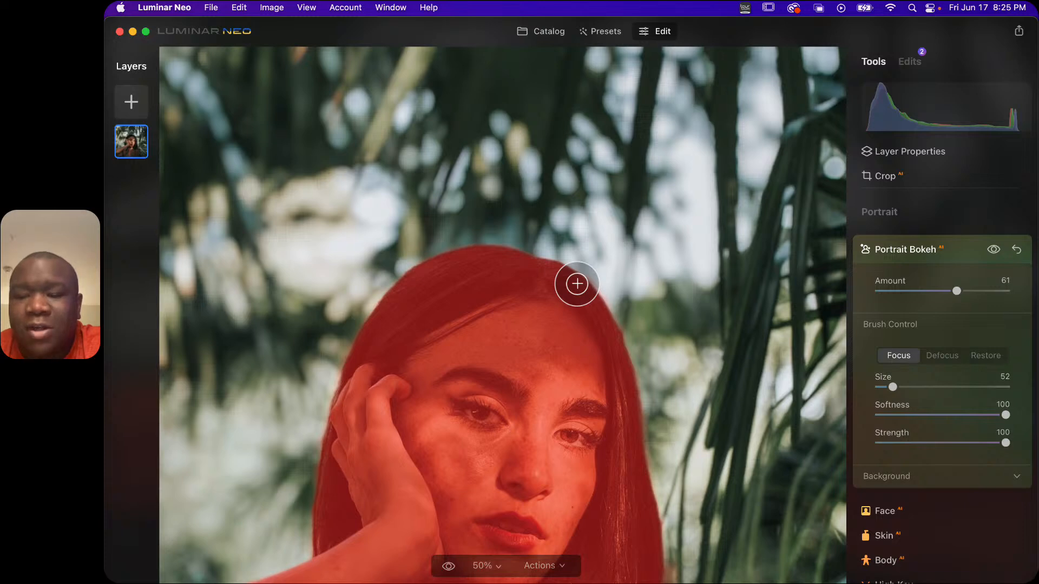
pyautogui.moveTo(577, 283)
pyautogui.mouseDown()
pyautogui.moveTo(524, 257)
pyautogui.moveTo(455, 253)
pyautogui.moveTo(415, 271)
pyautogui.moveTo(378, 309)
pyautogui.mouseUp()
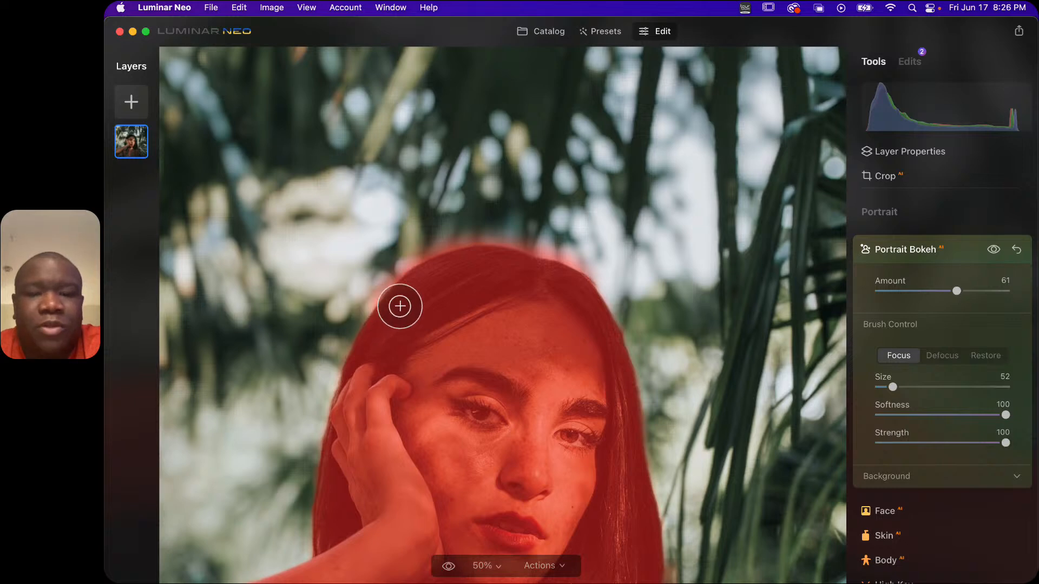
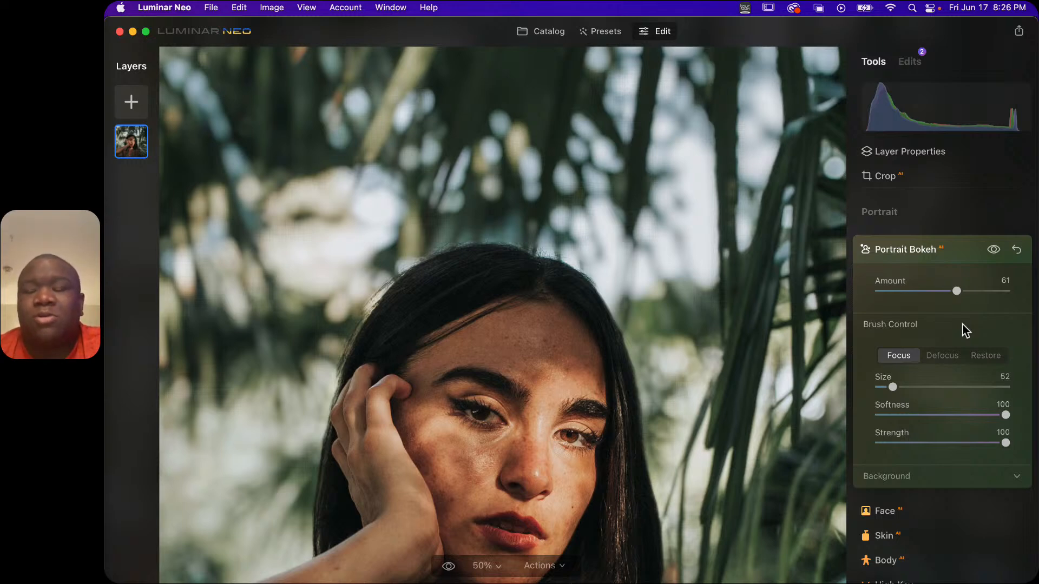
pyautogui.press('super+0')
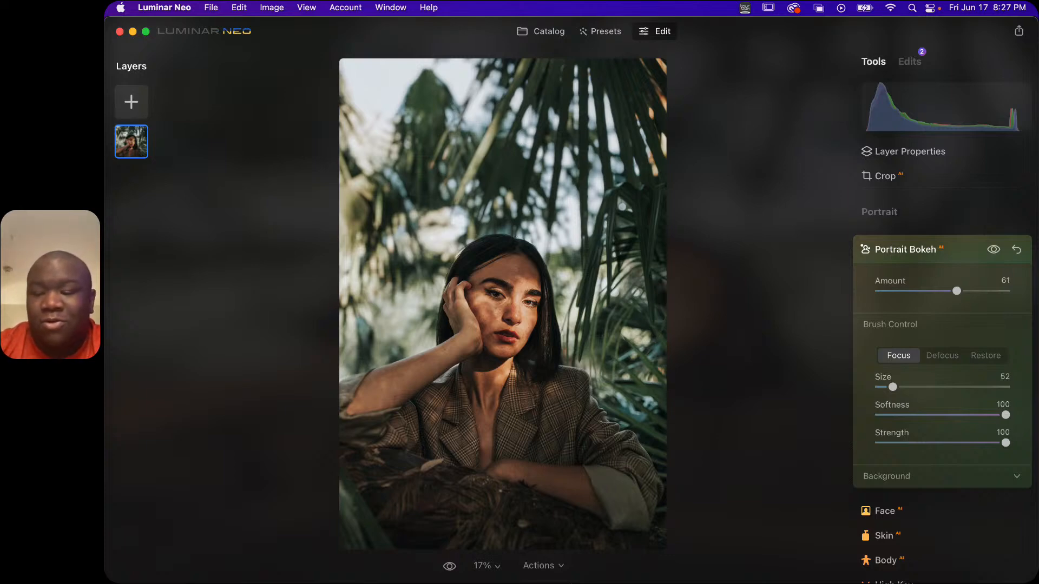
pyautogui.click(497, 569)
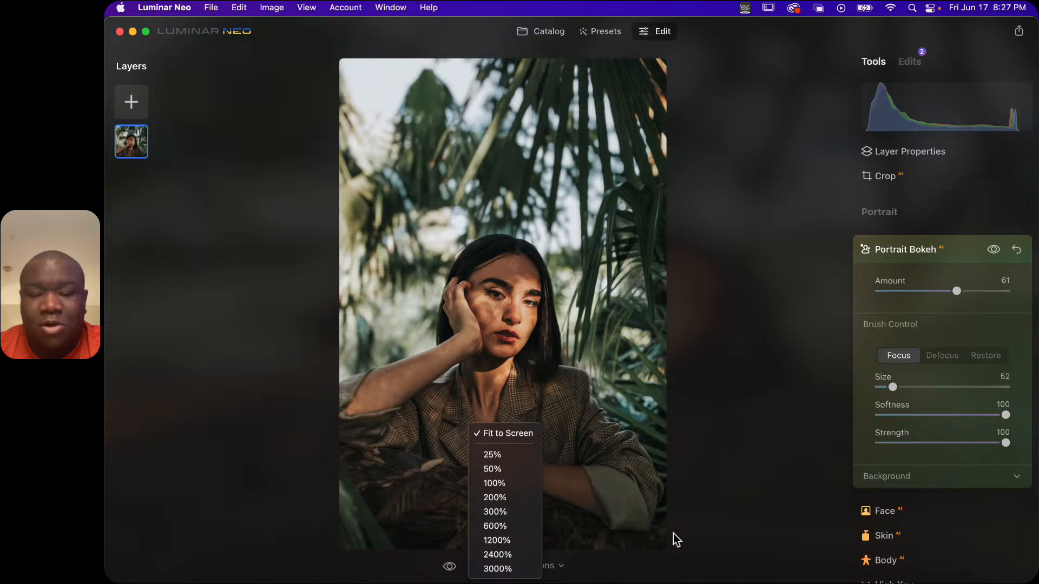
pyautogui.click(720, 470)
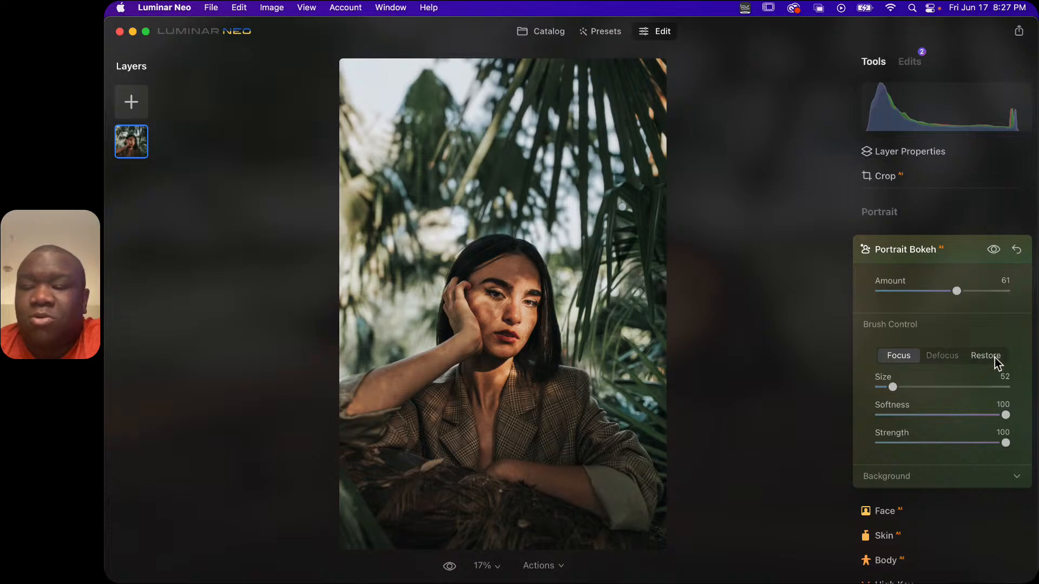
# Paint over the woman's jacket sleeve and elbow with the Defocus brush and compare the area with and without the effect
pyautogui.click(898, 359)
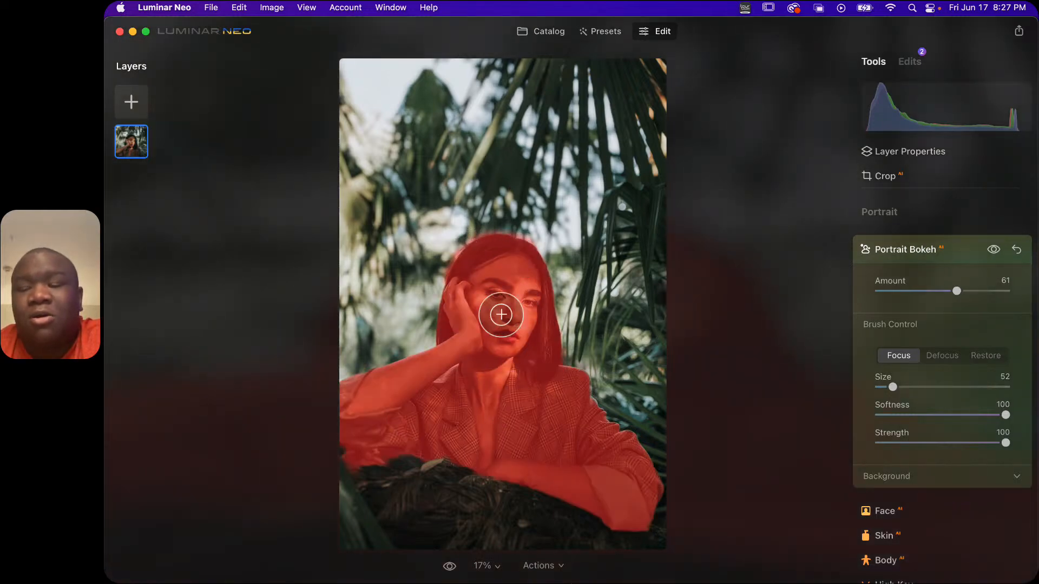
pyautogui.click(941, 355)
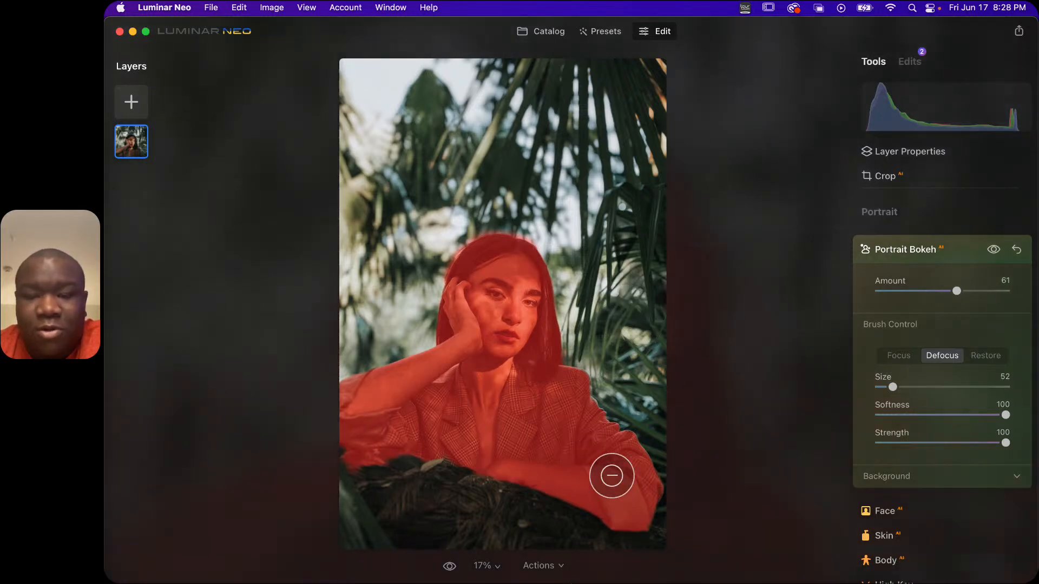
pyautogui.moveTo(614, 440)
pyautogui.mouseDown()
pyautogui.moveTo(642, 500)
pyautogui.moveTo(625, 438)
pyautogui.moveTo(657, 501)
pyautogui.moveTo(644, 524)
pyautogui.mouseUp()
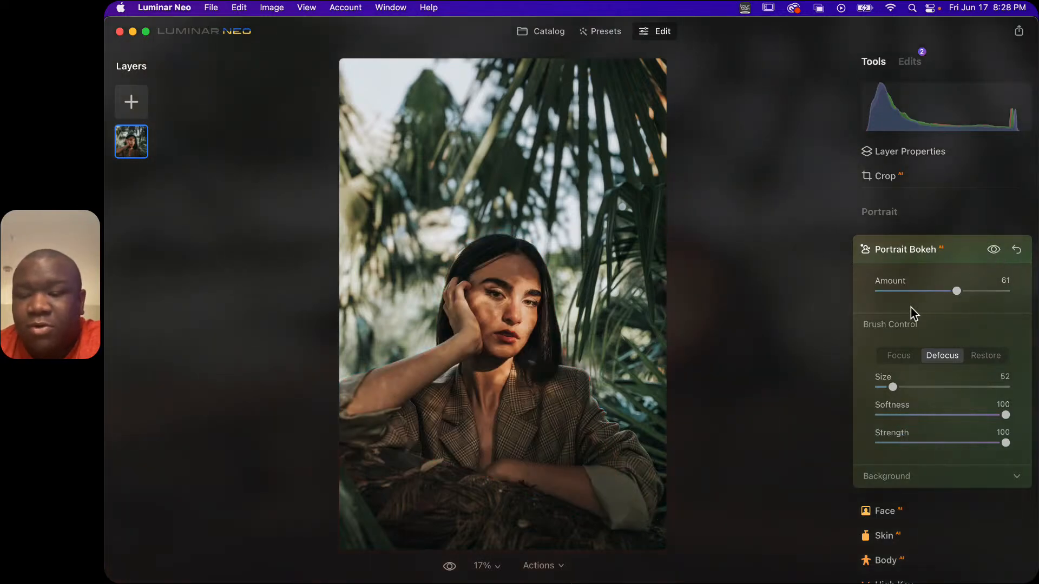
pyautogui.press('super+equal')
pyautogui.press('super+equal')
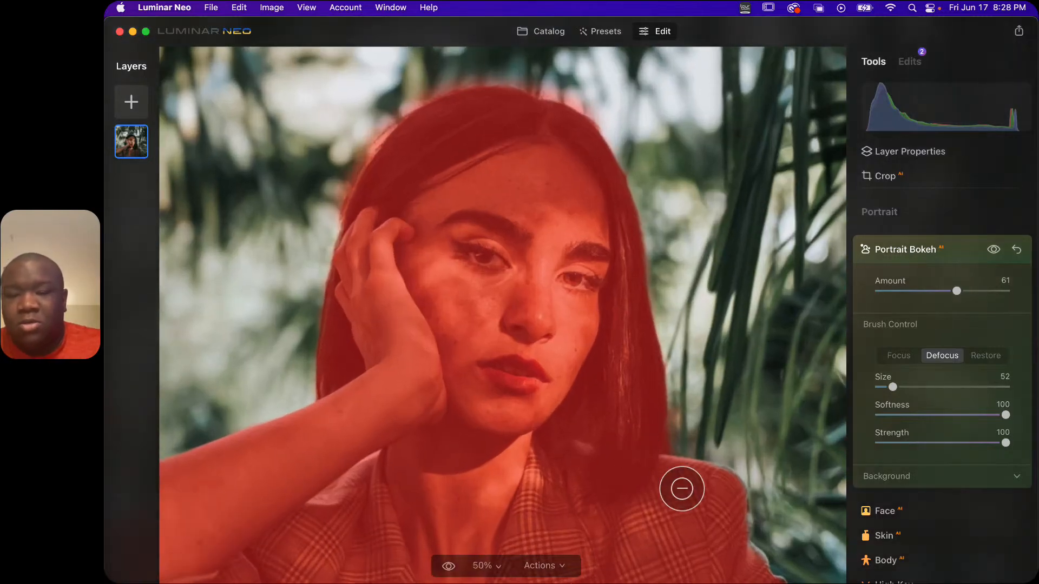
pyautogui.moveTo(682, 489); pyautogui.dragTo(471, 202)
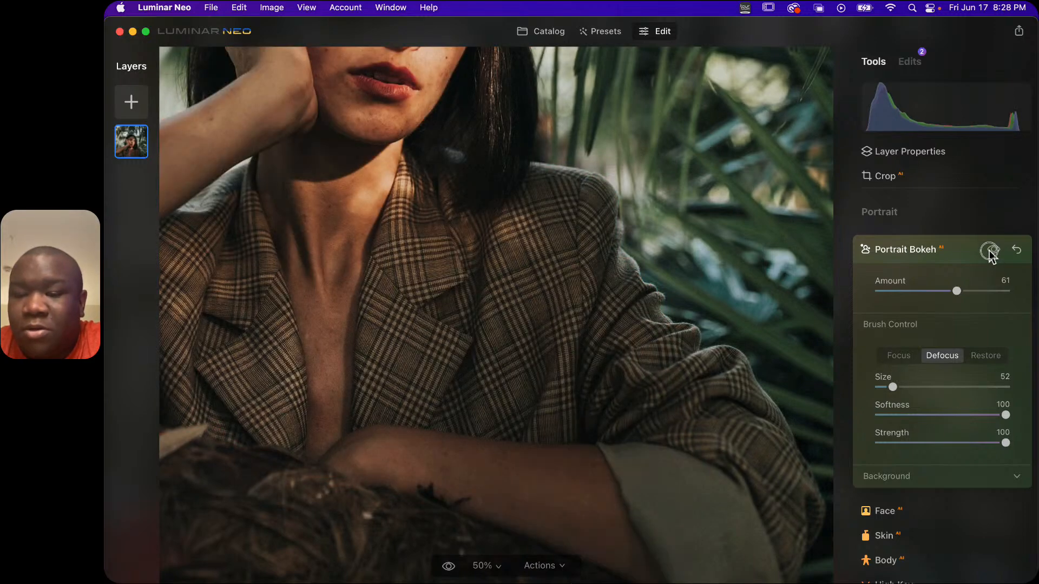
pyautogui.click(992, 251)
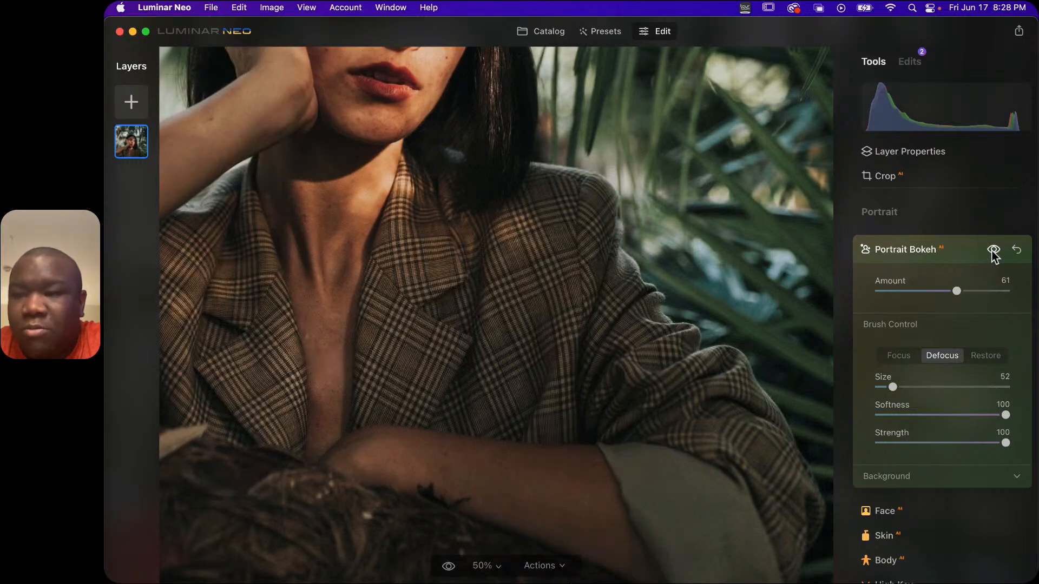
pyautogui.click(993, 252)
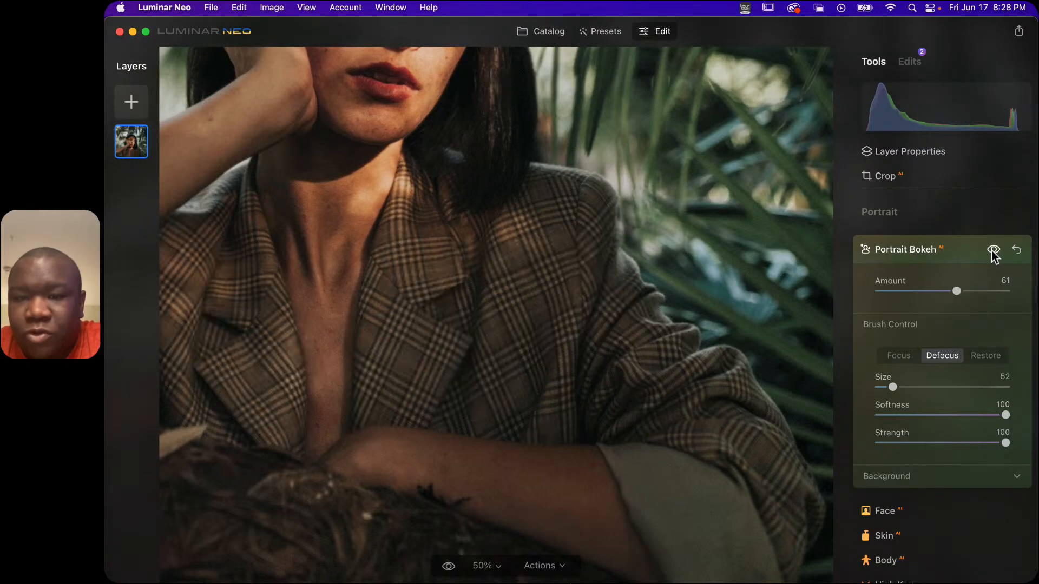
pyautogui.click(993, 250)
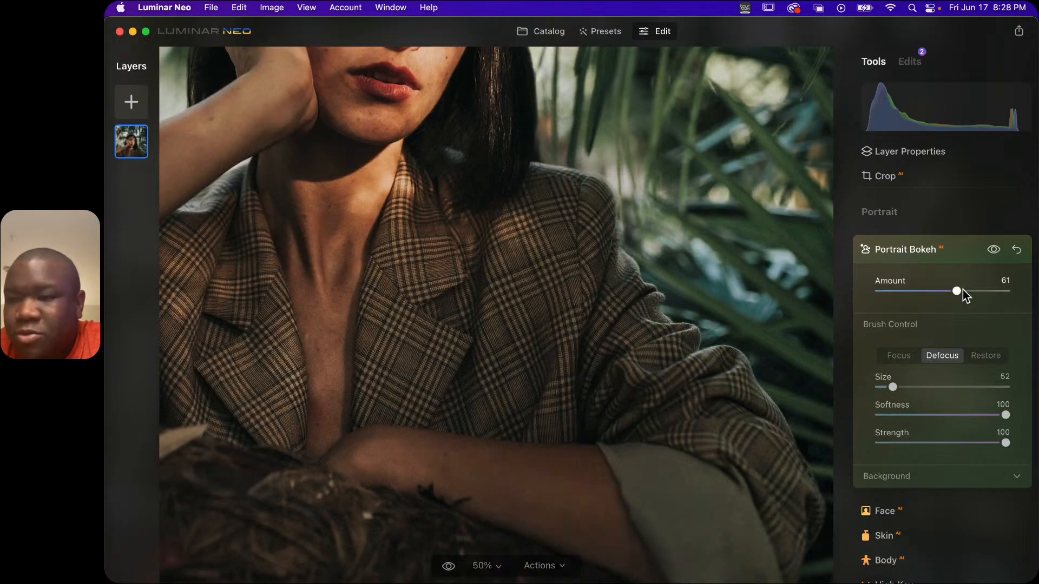
# Raise the Portrait Bokeh amount to 100 and compare the photo with and without the effect
pyautogui.moveTo(958, 291); pyautogui.dragTo(1007, 291)
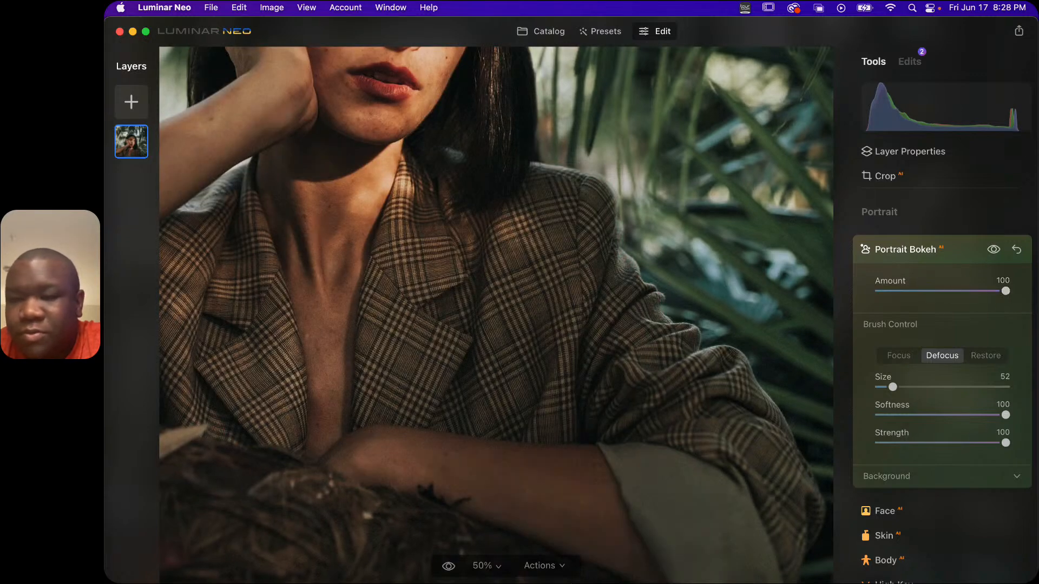
pyautogui.click(940, 355)
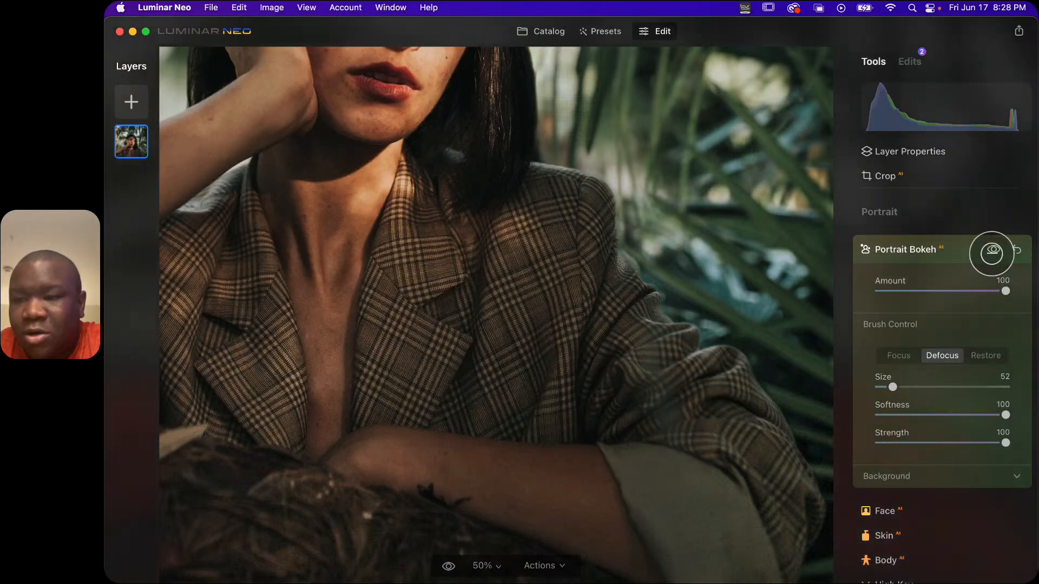
pyautogui.click(992, 250)
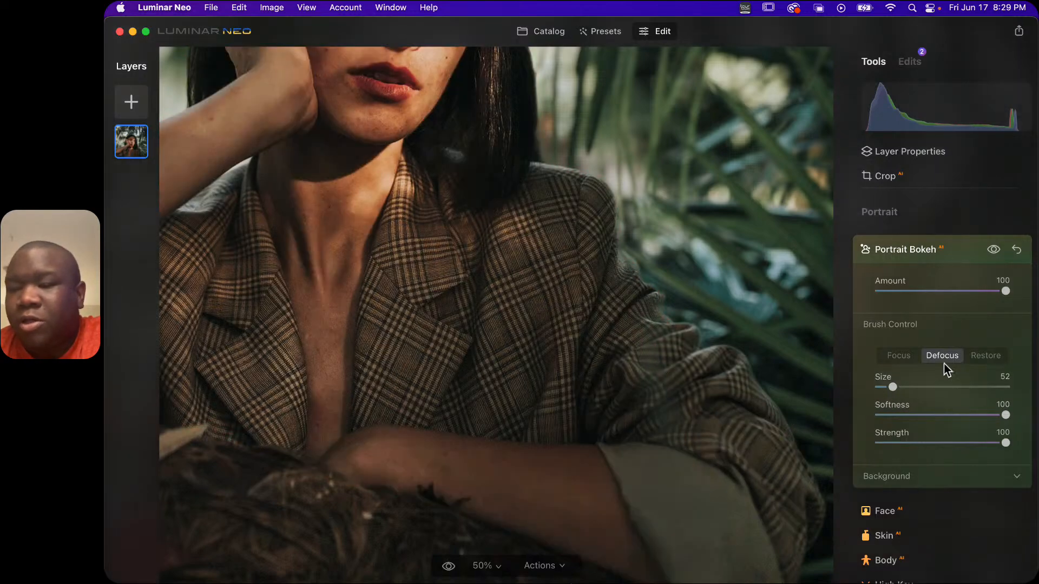
# Repaint the defocused jacket sleeve and elbow with the Focus brush, enlarging it to size 124 to fill the area
pyautogui.click(900, 358)
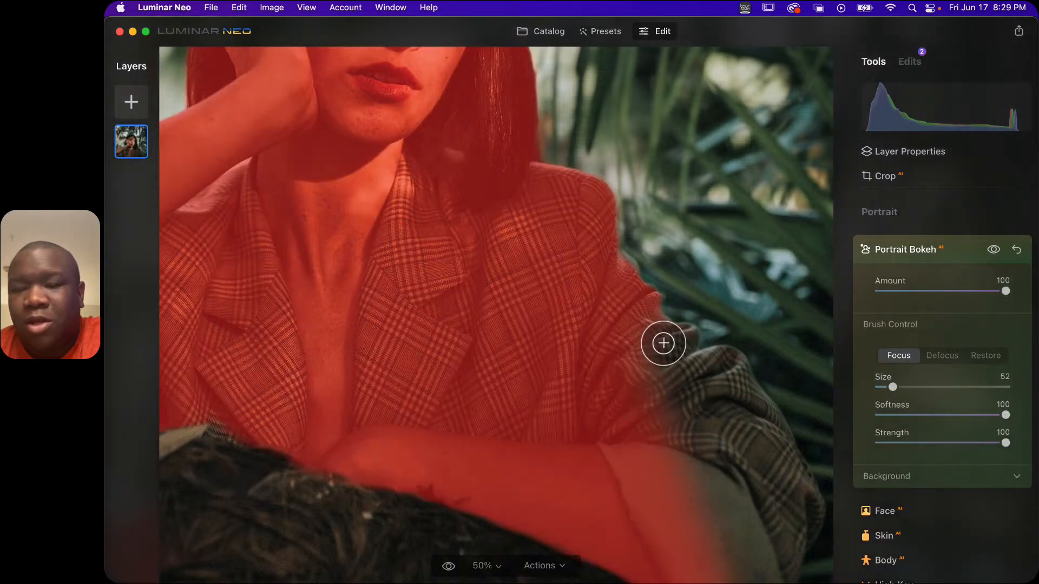
pyautogui.moveTo(680, 340)
pyautogui.mouseDown()
pyautogui.moveTo(649, 383)
pyautogui.moveTo(732, 365)
pyautogui.moveTo(644, 415)
pyautogui.moveTo(701, 413)
pyautogui.moveTo(719, 386)
pyautogui.moveTo(743, 404)
pyautogui.moveTo(743, 392)
pyautogui.moveTo(797, 497)
pyautogui.moveTo(798, 530)
pyautogui.moveTo(784, 562)
pyautogui.moveTo(761, 575)
pyautogui.moveTo(705, 545)
pyautogui.moveTo(748, 530)
pyautogui.moveTo(764, 543)
pyautogui.moveTo(750, 526)
pyautogui.mouseUp()
pyautogui.press(']')
pyautogui.press(']')
pyautogui.press(']')
pyautogui.moveTo(742, 483)
pyautogui.mouseDown()
pyautogui.moveTo(713, 438)
pyautogui.moveTo(685, 444)
pyautogui.moveTo(727, 512)
pyautogui.moveTo(744, 507)
pyautogui.moveTo(715, 450)
pyautogui.mouseUp()
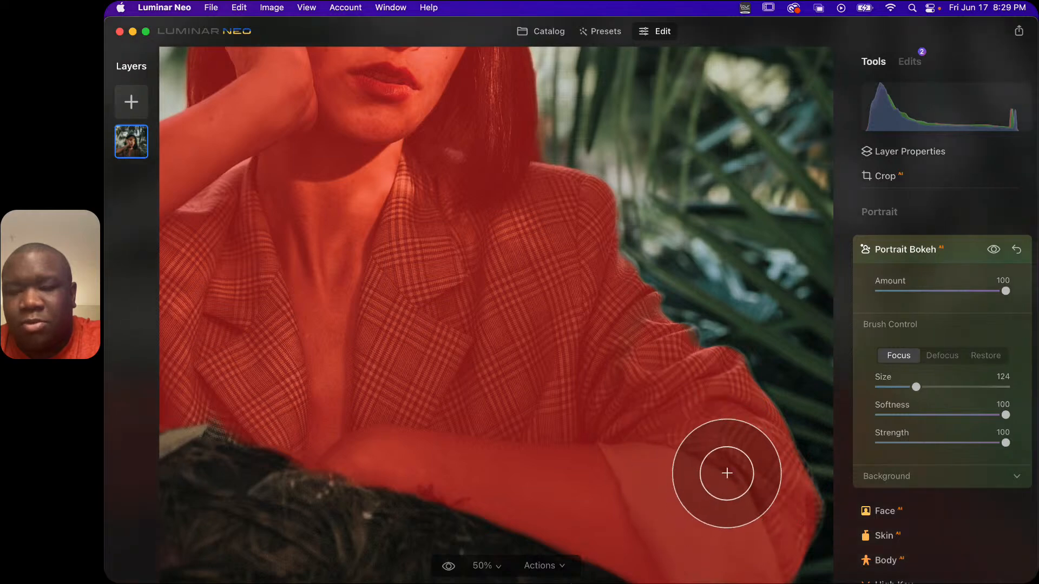
# Reduce the Portrait Bokeh brush to size 28 and switch it to Restore mode
pyautogui.press('[')
pyautogui.press('[')
pyautogui.press('[')
pyautogui.press('[')
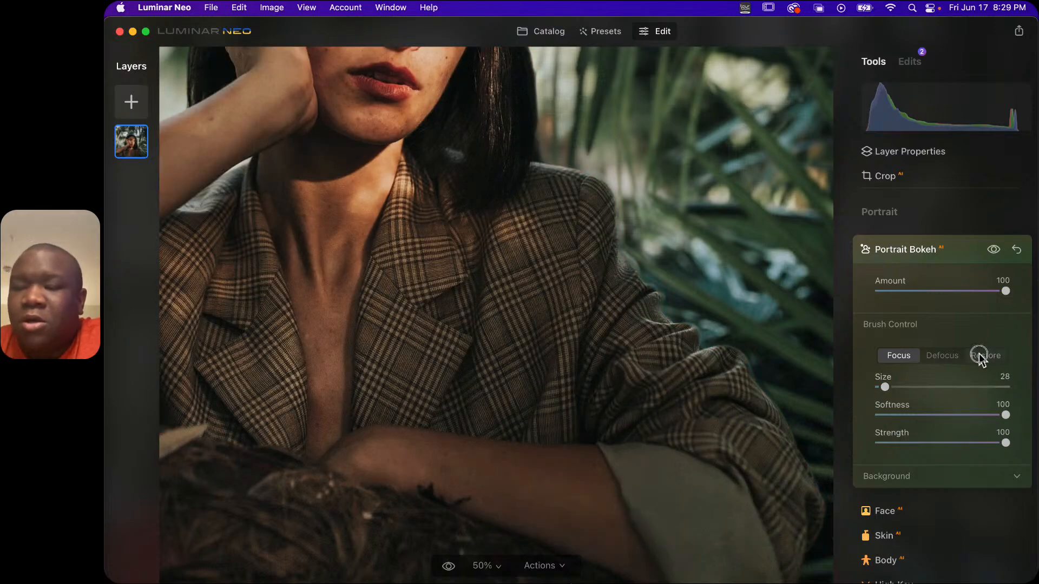
pyautogui.click(981, 357)
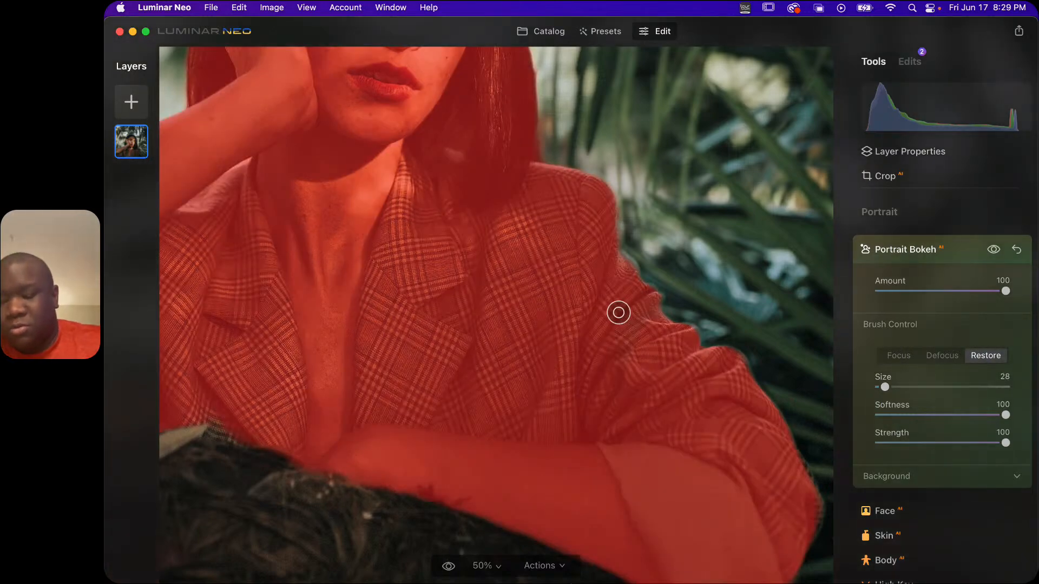
pyautogui.press('super+0')
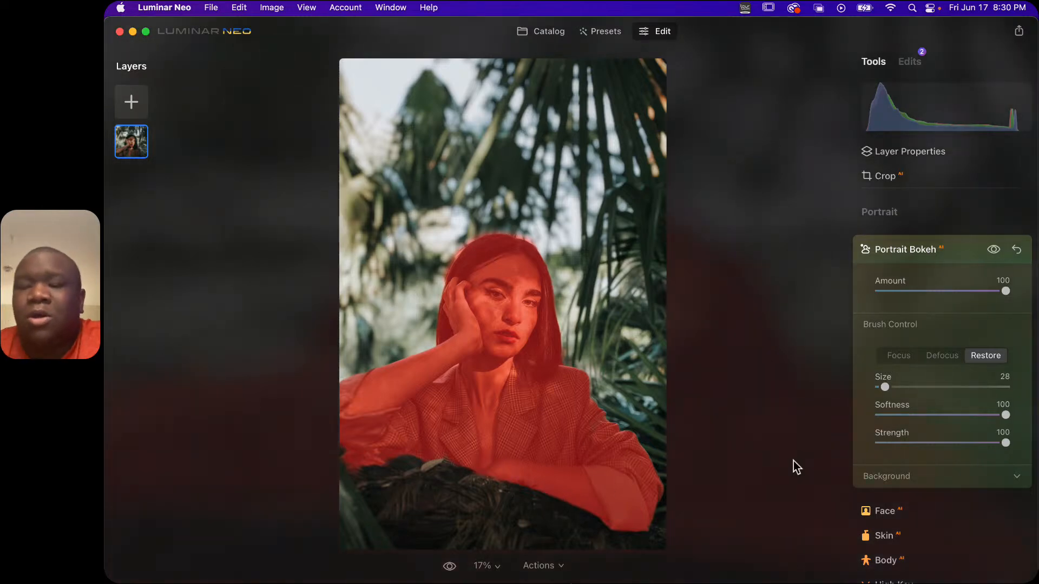
# Darken the blurred background by setting its Brightness to -66 in Portrait Bokeh
pyautogui.click(982, 478)
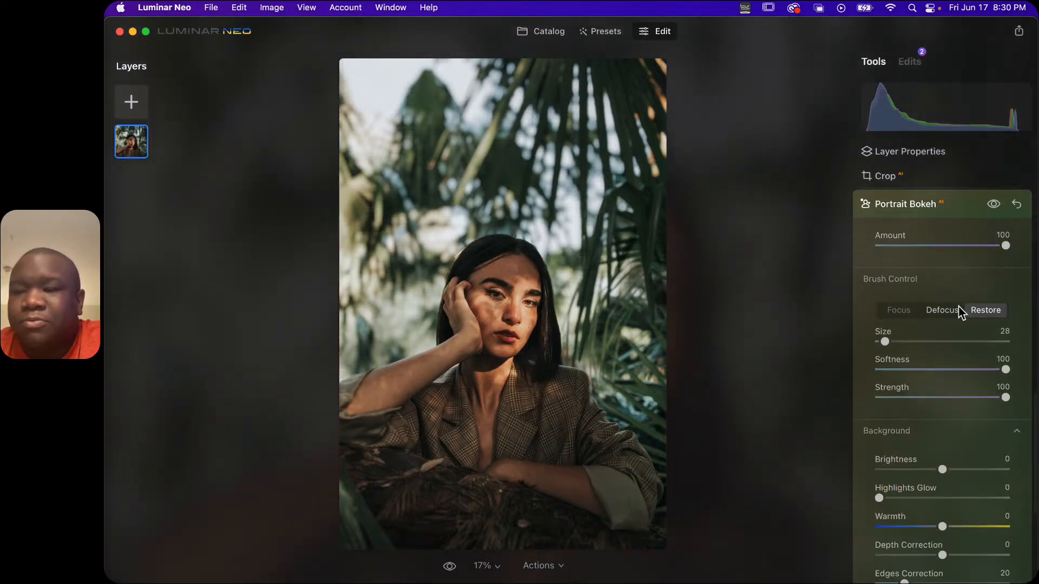
pyautogui.scroll(-4, 957, 304)
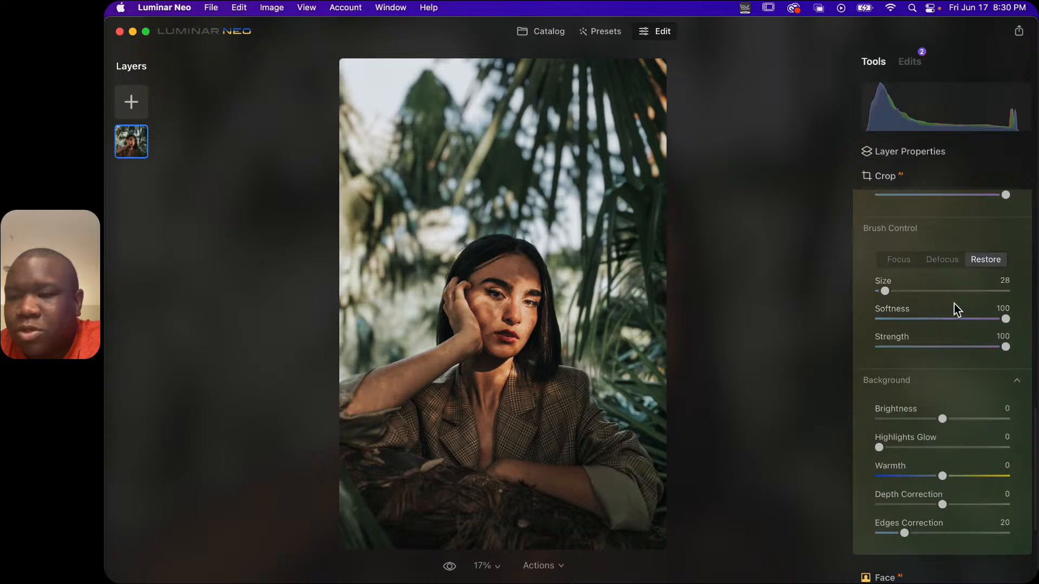
pyautogui.scroll(-1, 954, 304)
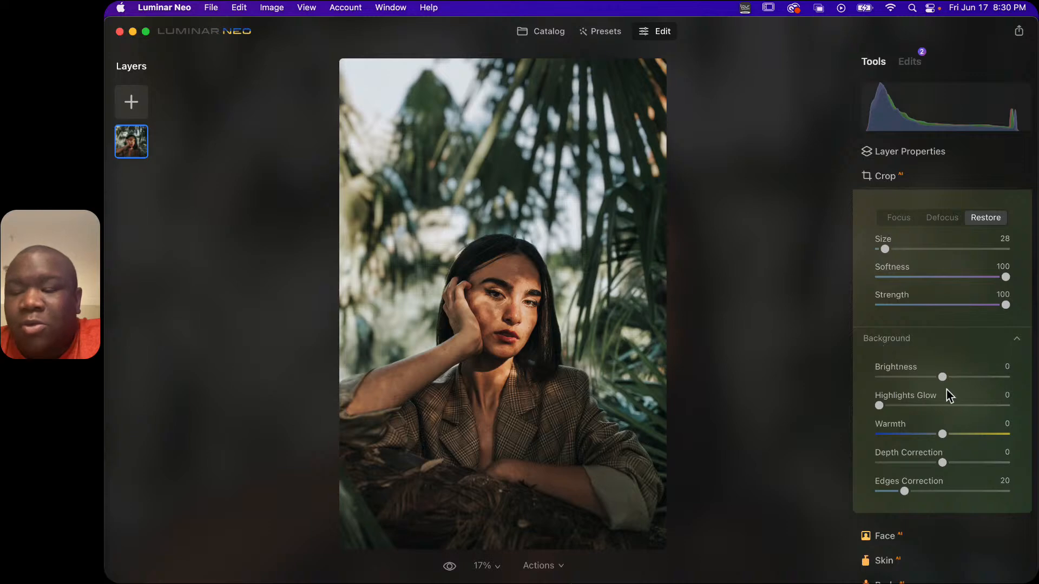
pyautogui.moveTo(940, 379); pyautogui.dragTo(896, 385)
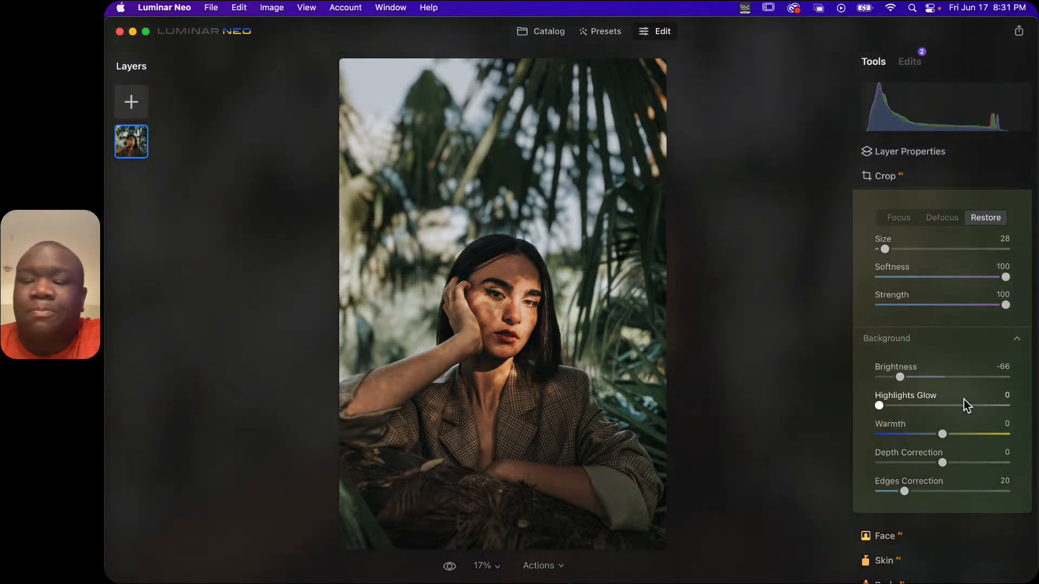
# Try a Highlights Glow of 39 on the background and return it to 0
pyautogui.moveTo(878, 407); pyautogui.dragTo(937, 416)
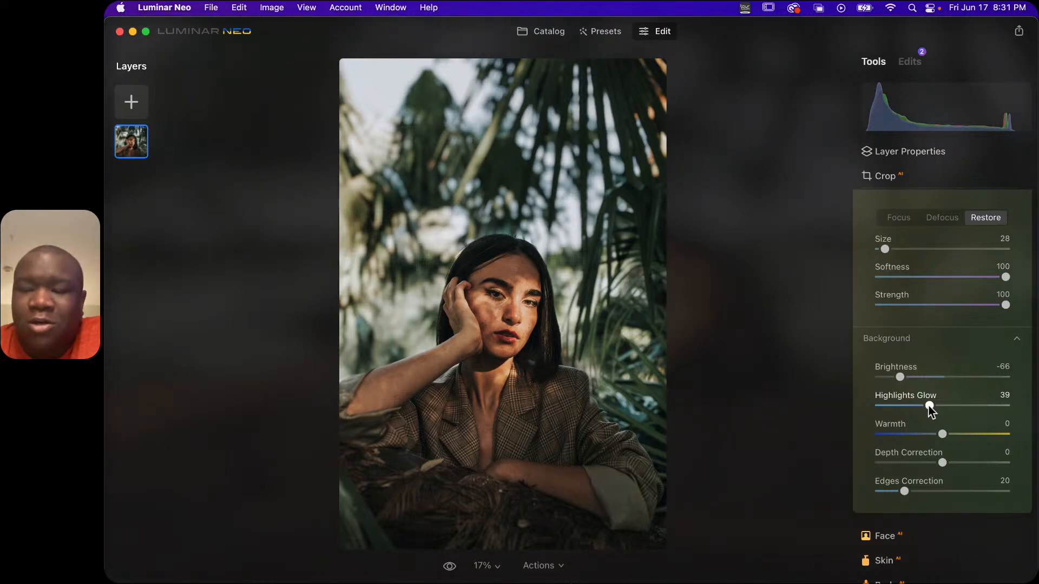
pyautogui.moveTo(929, 407); pyautogui.dragTo(861, 404)
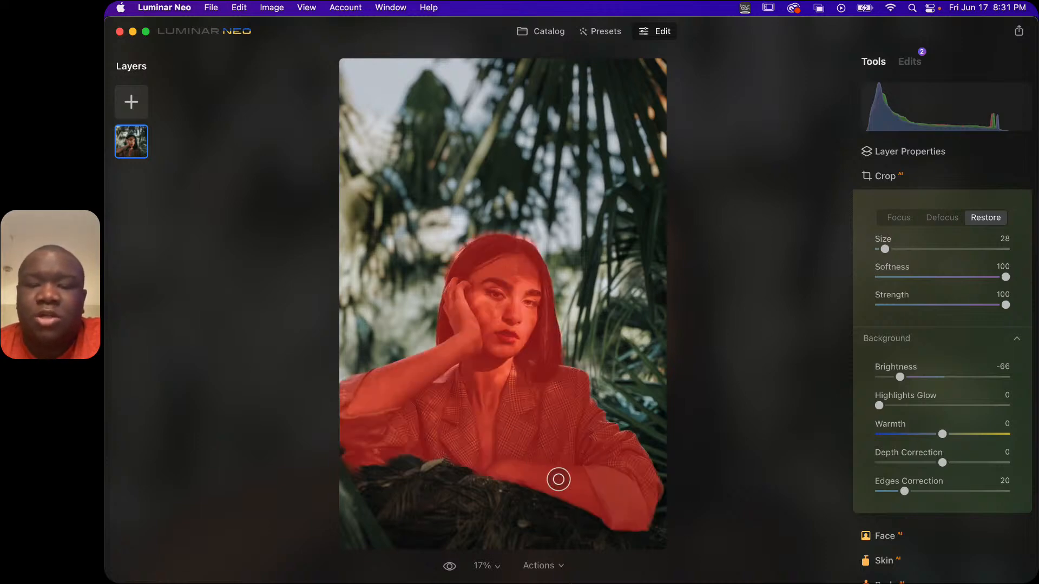
# Cool the background to a Warmth of -35 and set its Depth Correction to -33
pyautogui.moveTo(945, 437); pyautogui.dragTo(918, 440)
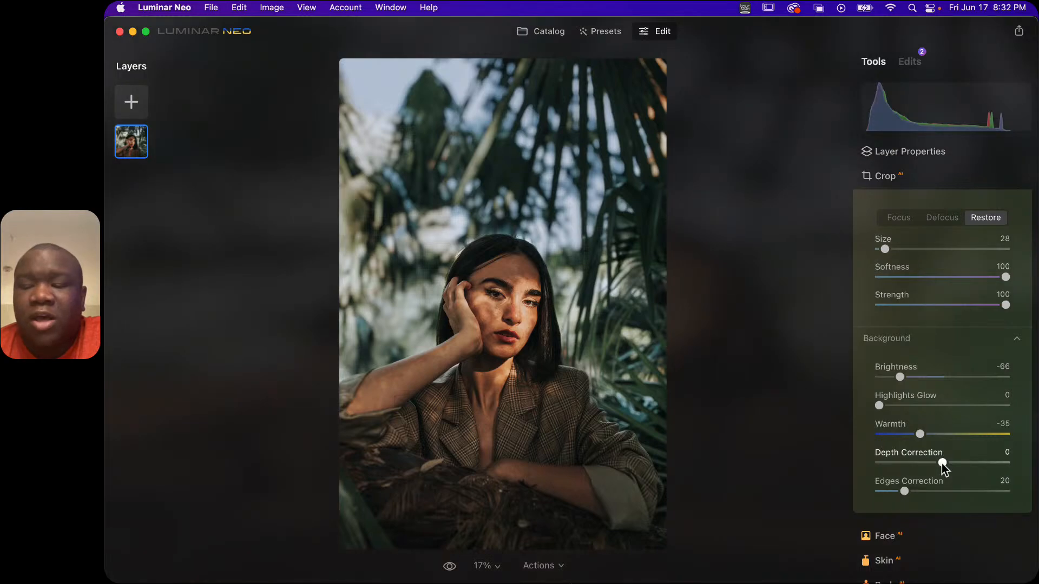
pyautogui.moveTo(942, 464)
pyautogui.mouseDown()
pyautogui.moveTo(877, 464)
pyautogui.moveTo(977, 465)
pyautogui.moveTo(921, 464)
pyautogui.mouseUp()
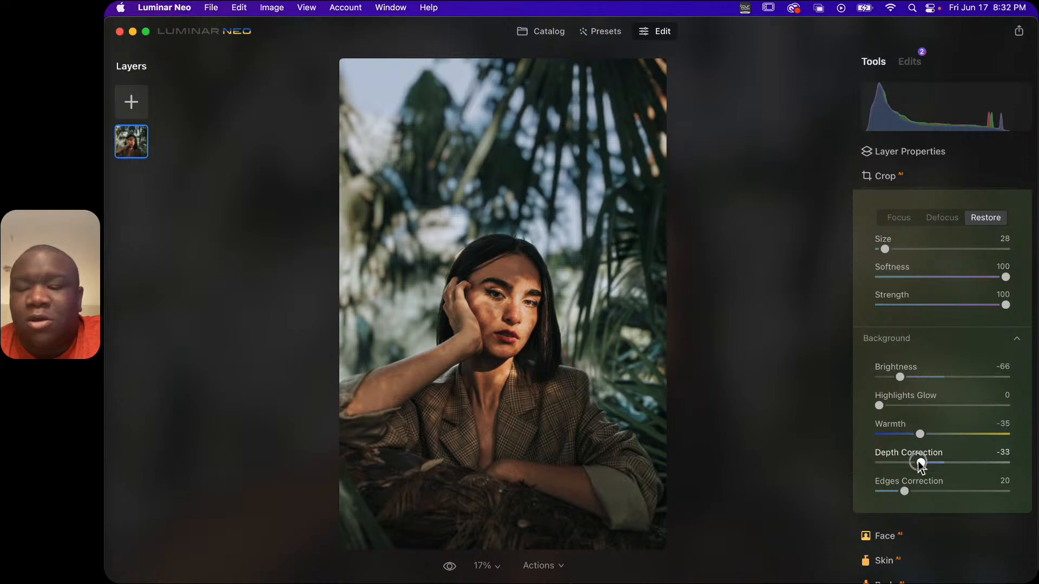
# Try Depth Correction at -100, 100 and 30 on the Portrait Bokeh background and settle on -23
pyautogui.moveTo(919, 464); pyautogui.dragTo(860, 459)
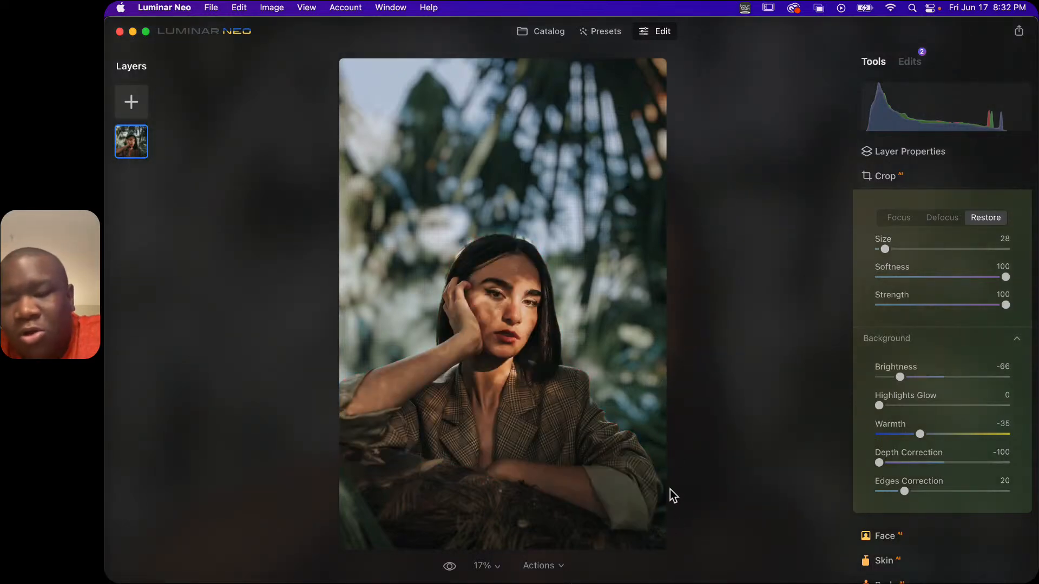
pyautogui.moveTo(905, 464); pyautogui.dragTo(1036, 464)
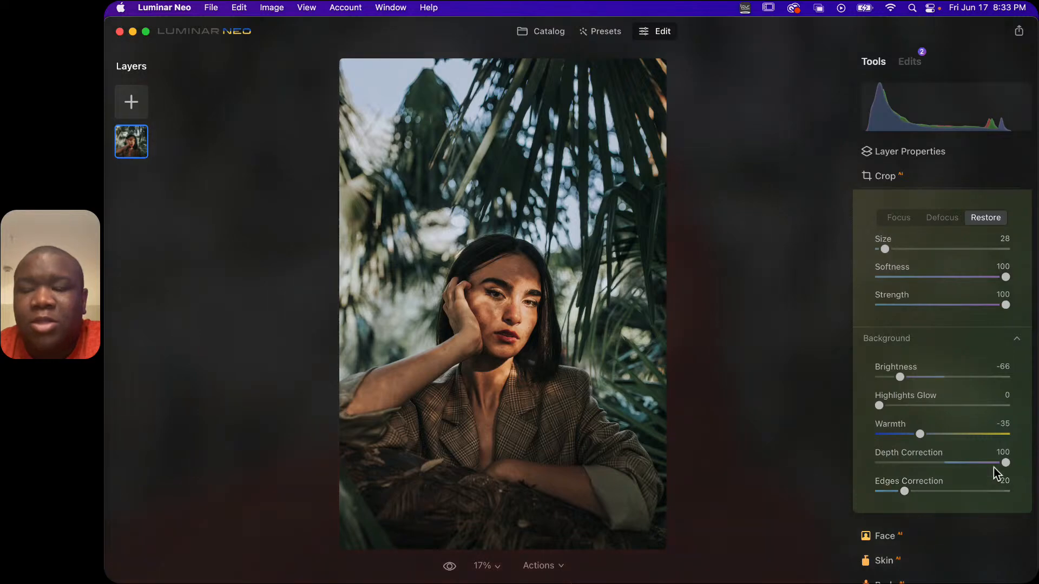
pyautogui.moveTo(1005, 463); pyautogui.dragTo(959, 467)
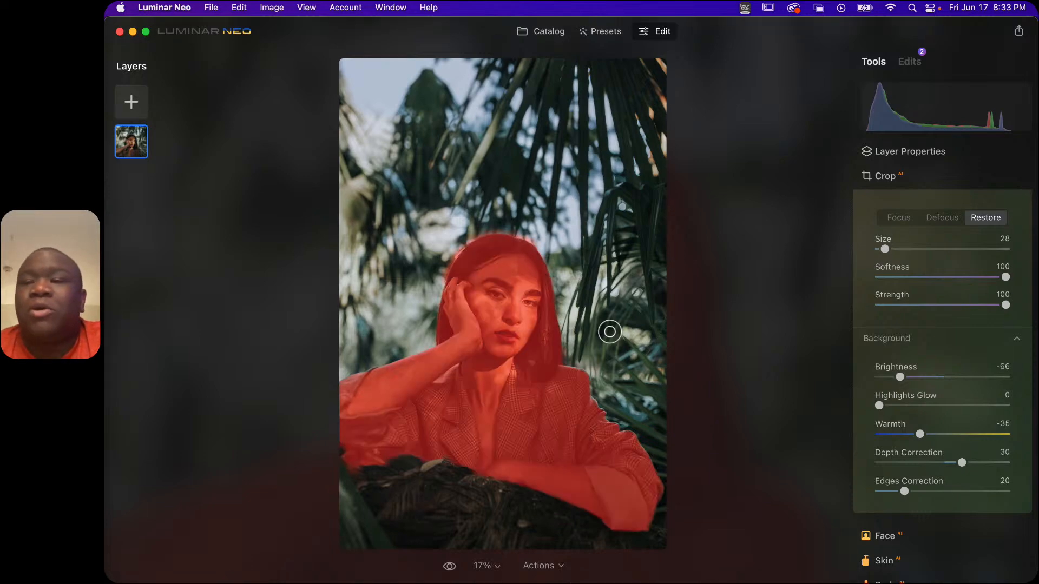
pyautogui.moveTo(962, 464); pyautogui.dragTo(927, 465)
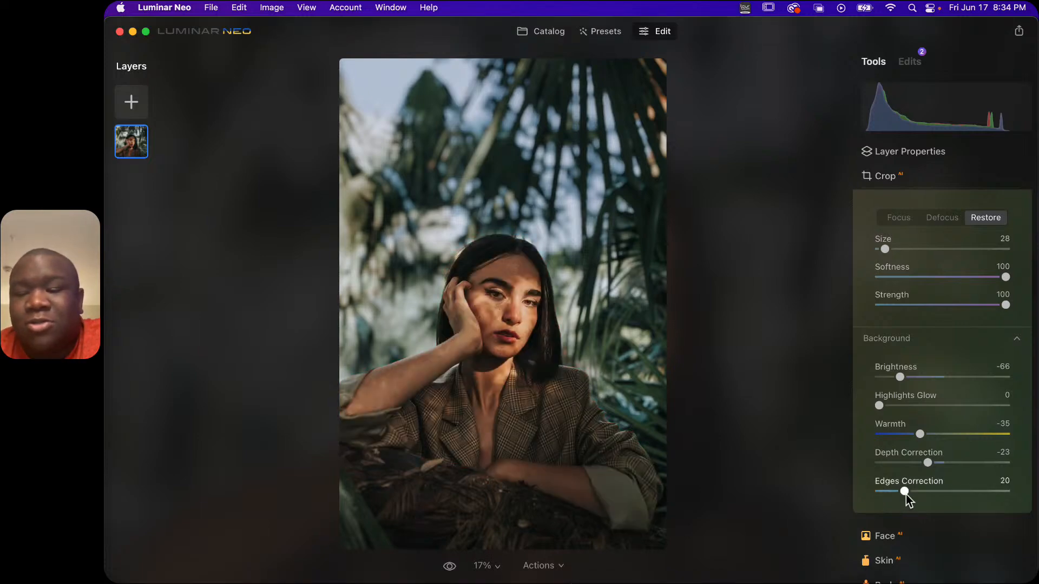
# Try Edges Correction at 63 and 94, inspect the mask edge around the head, and return it to 20
pyautogui.moveTo(907, 497); pyautogui.dragTo(958, 500)
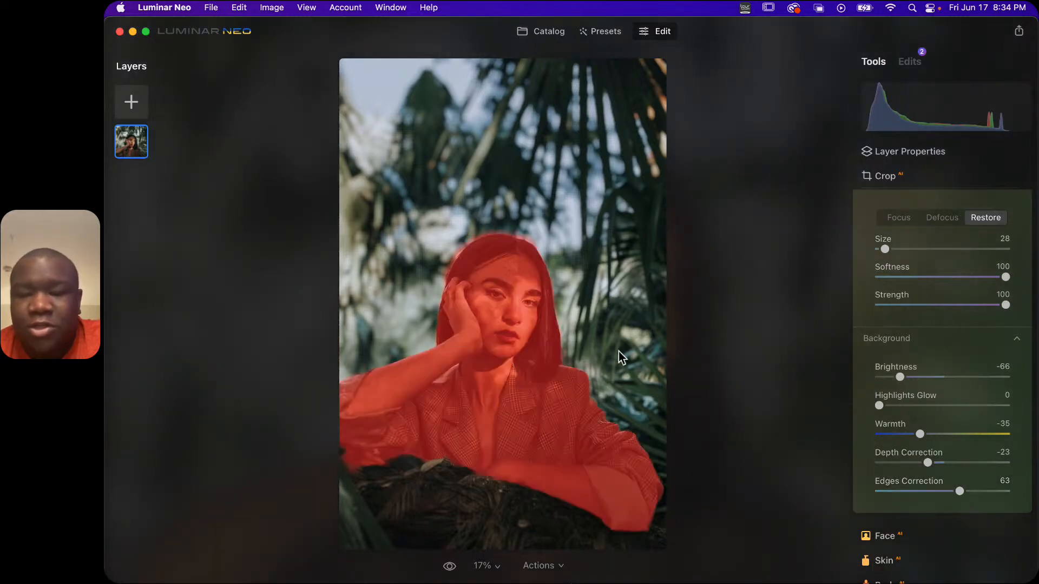
pyautogui.press('super+equal')
pyautogui.press('super+equal')
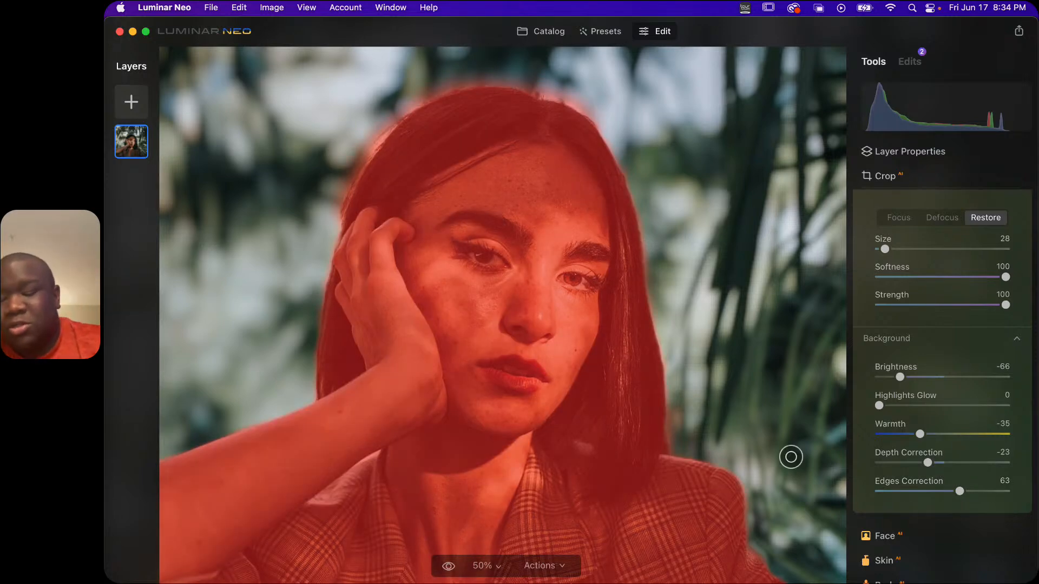
pyautogui.press('super+0')
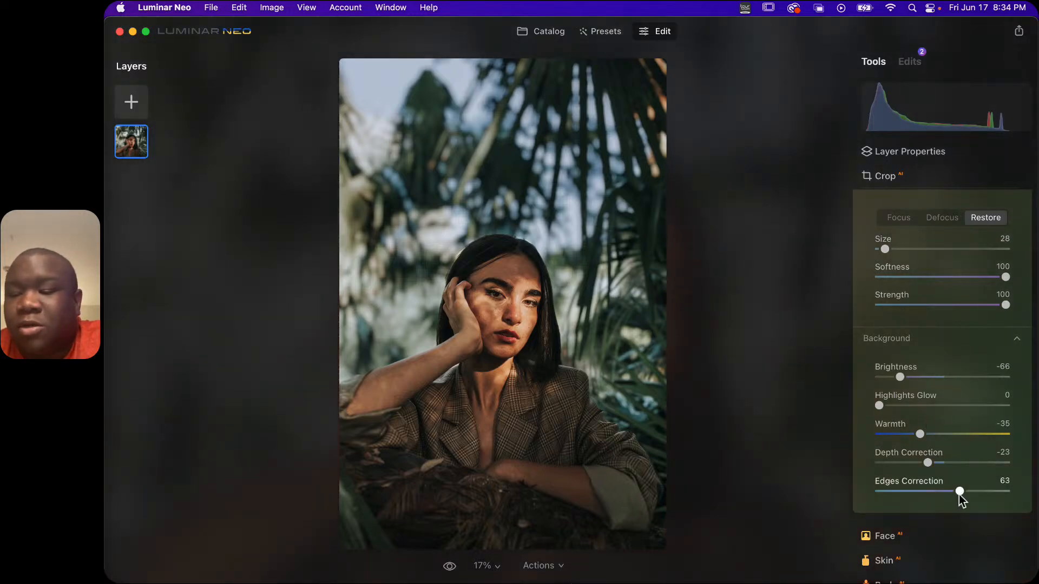
pyautogui.moveTo(959, 493); pyautogui.dragTo(1000, 492)
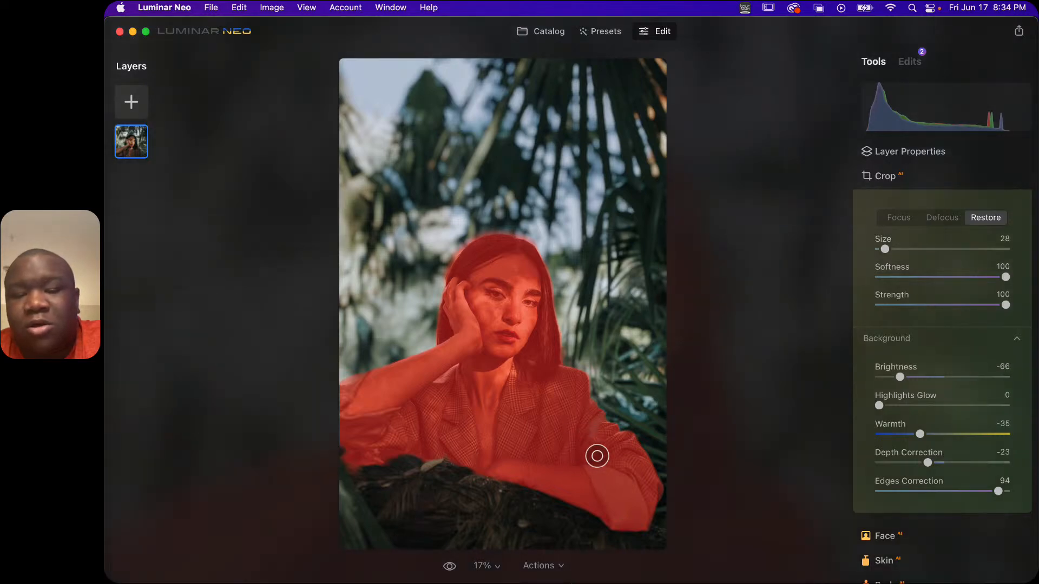
pyautogui.moveTo(997, 491); pyautogui.dragTo(896, 493)
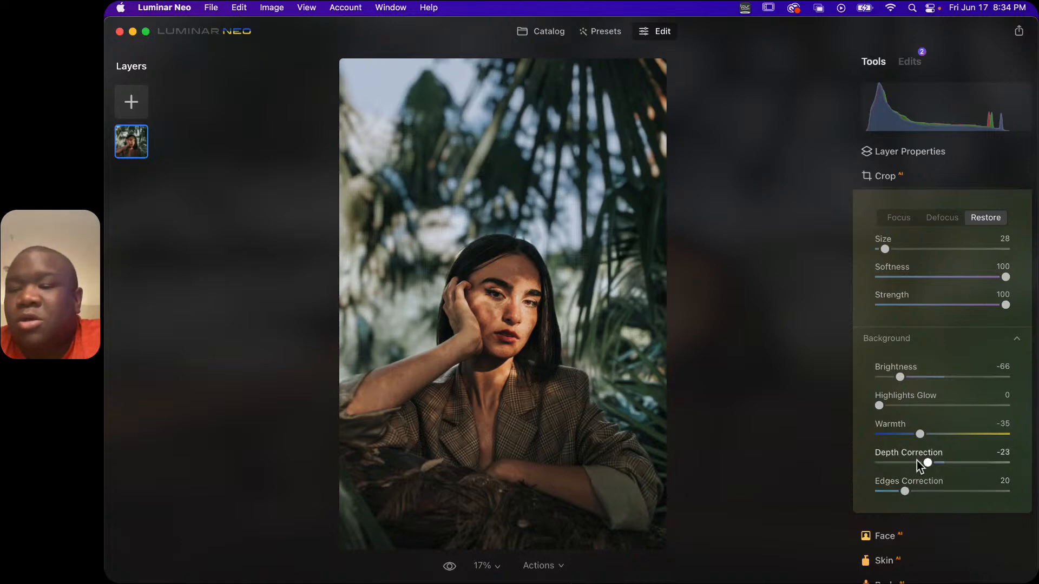
# Keep the Portrait Bokeh Amount at 100, close its settings and open the Relight tool
pyautogui.click(976, 337)
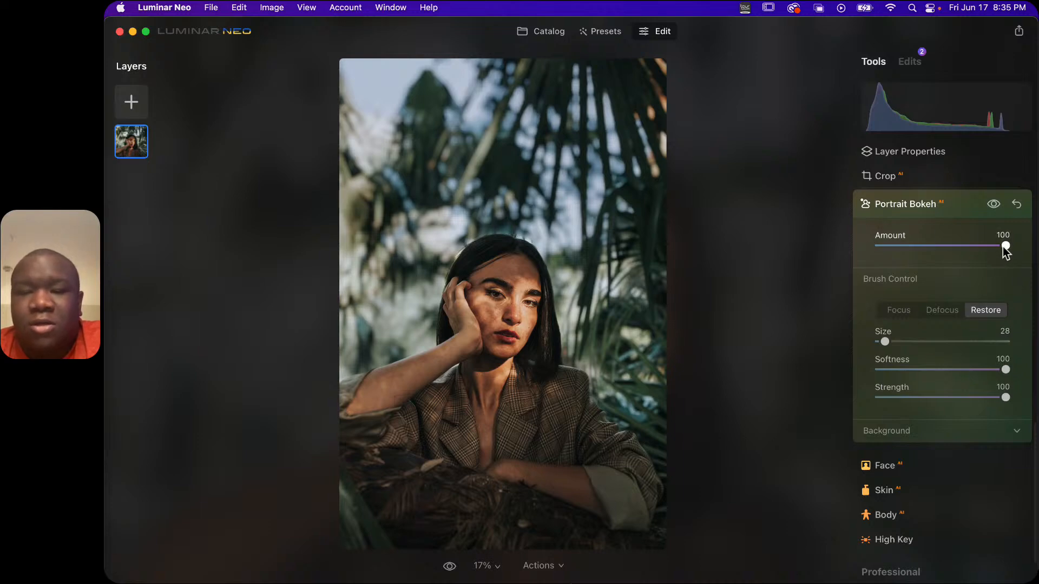
pyautogui.moveTo(1008, 247)
pyautogui.mouseDown()
pyautogui.moveTo(912, 251)
pyautogui.moveTo(1016, 260)
pyautogui.mouseUp()
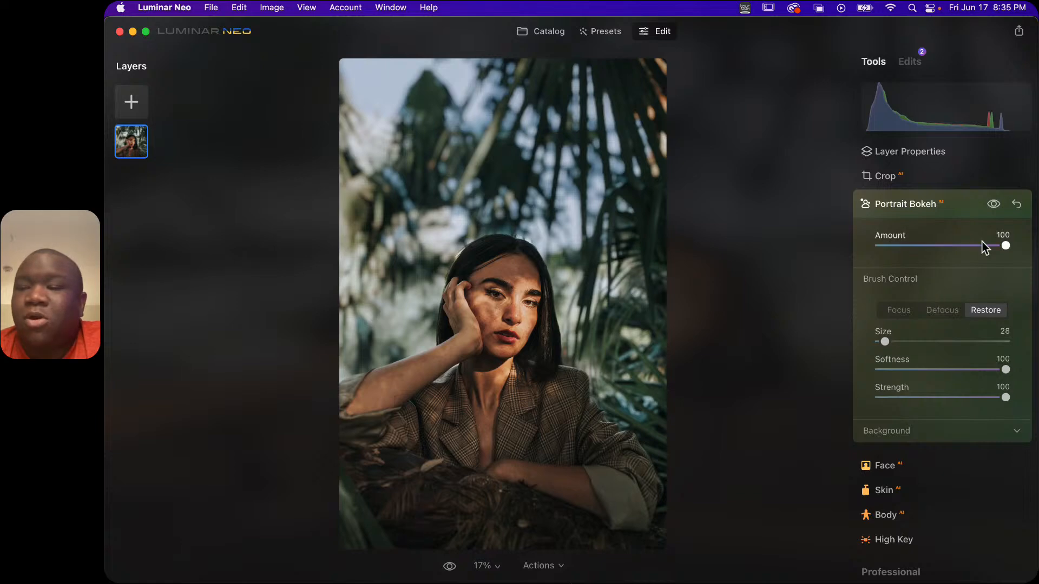
pyautogui.click(959, 206)
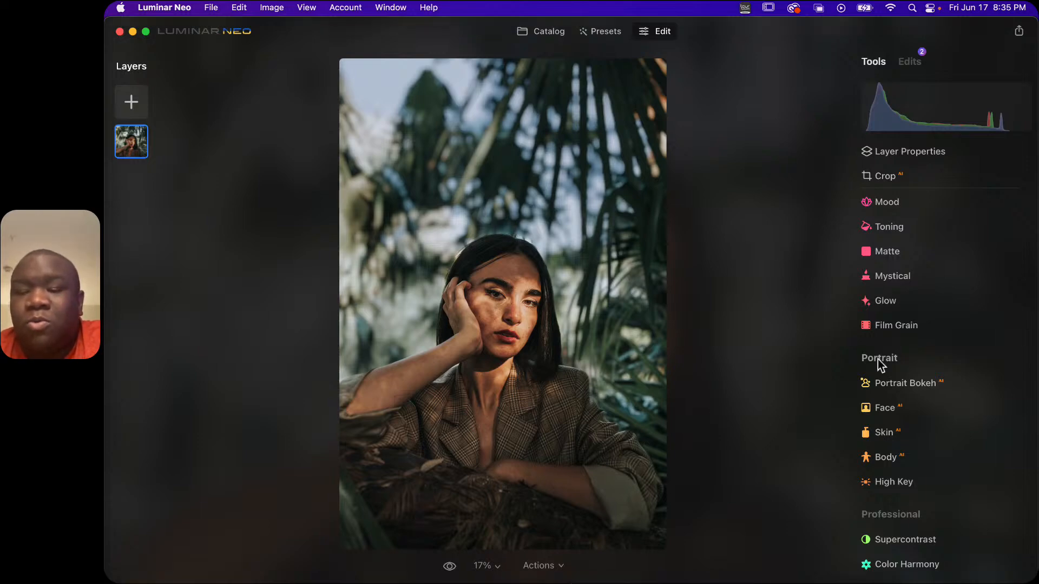
pyautogui.scroll(1, 936, 381)
pyautogui.scroll(4, 936, 382)
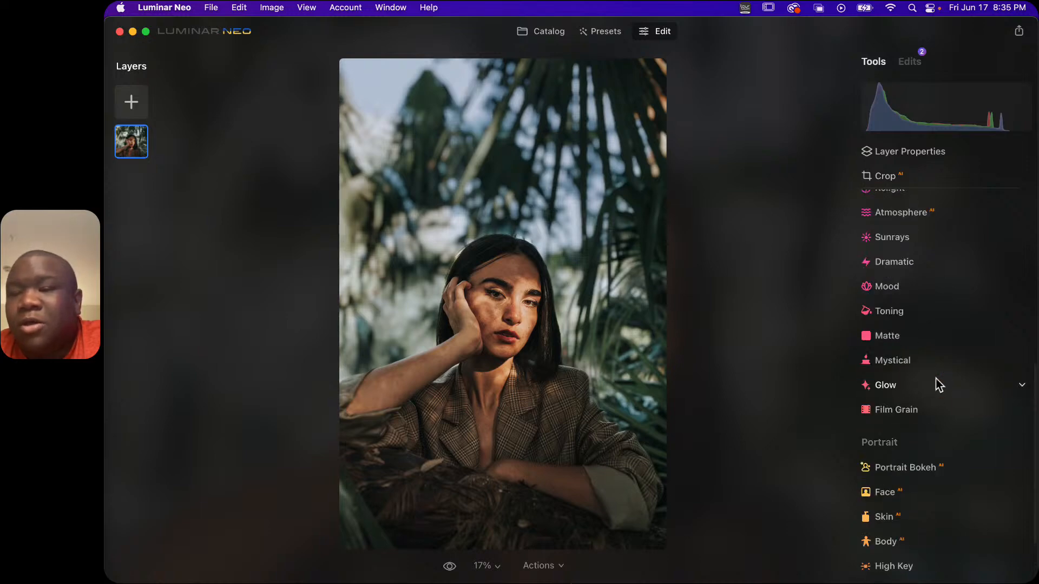
pyautogui.scroll(2, 935, 378)
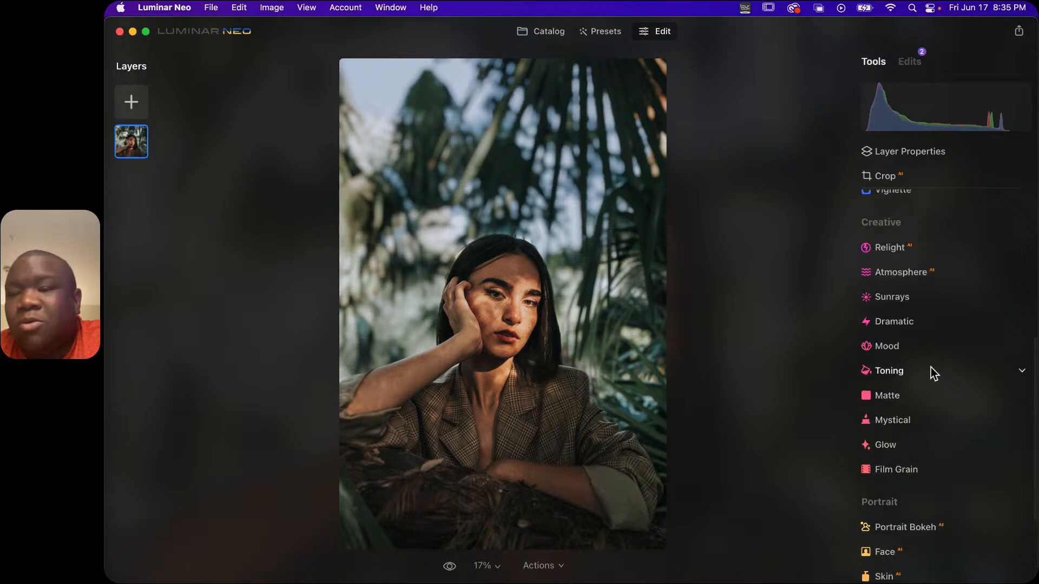
pyautogui.click(937, 250)
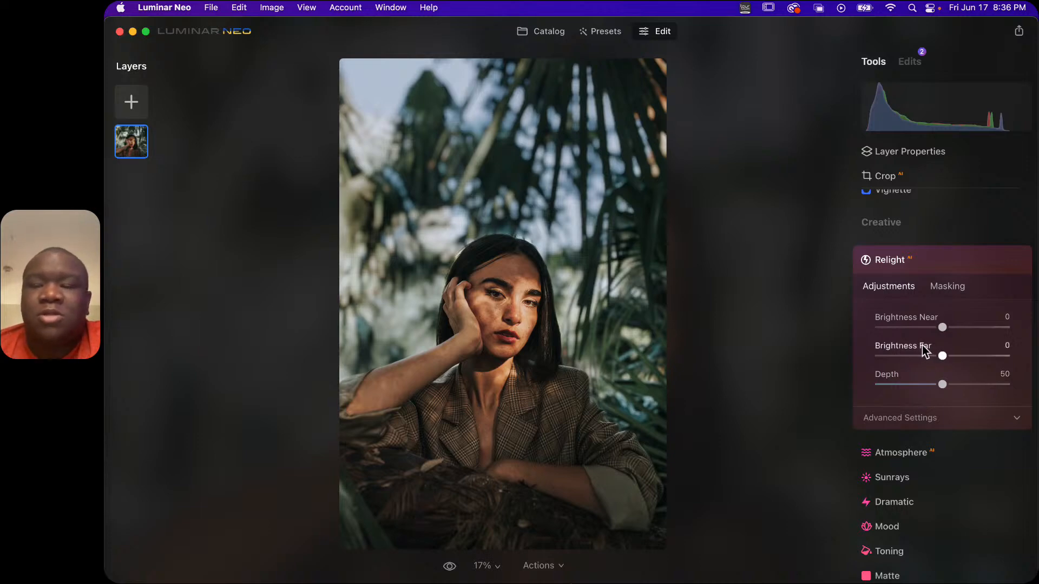
# Try a Relight Brightness Near of 66 with a before/after comparison, try -58, and reset it to 0
pyautogui.moveTo(943, 328); pyautogui.dragTo(986, 333)
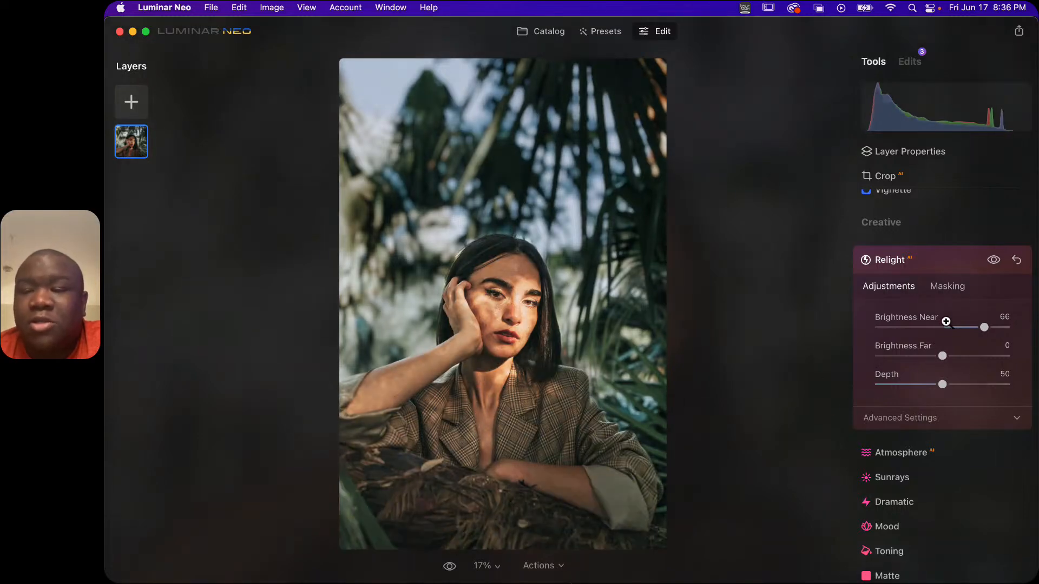
pyautogui.click(994, 260)
pyautogui.click(994, 260)
pyautogui.click(994, 260)
pyautogui.click(994, 260)
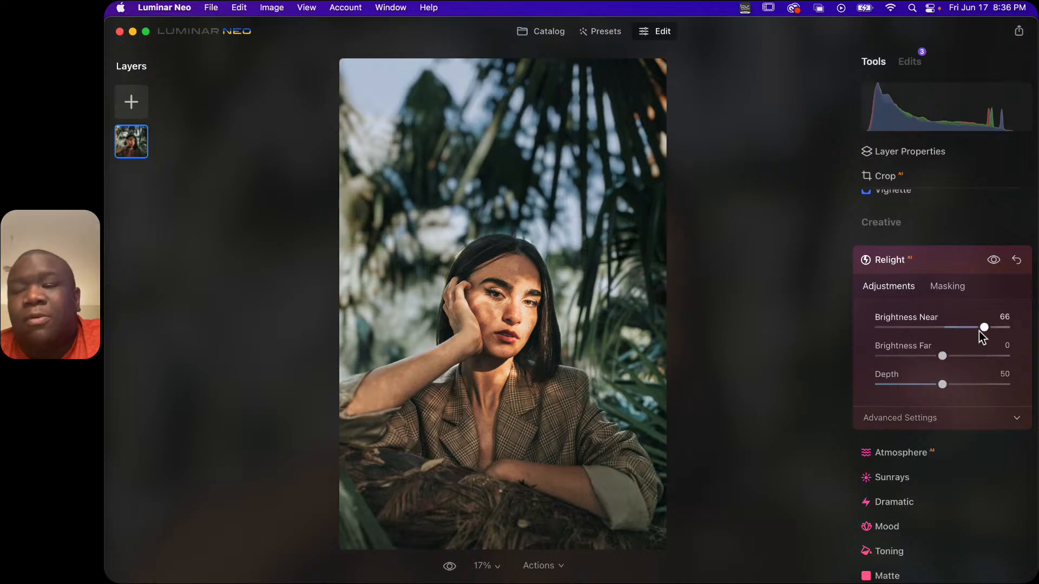
pyautogui.moveTo(981, 327); pyautogui.dragTo(894, 336)
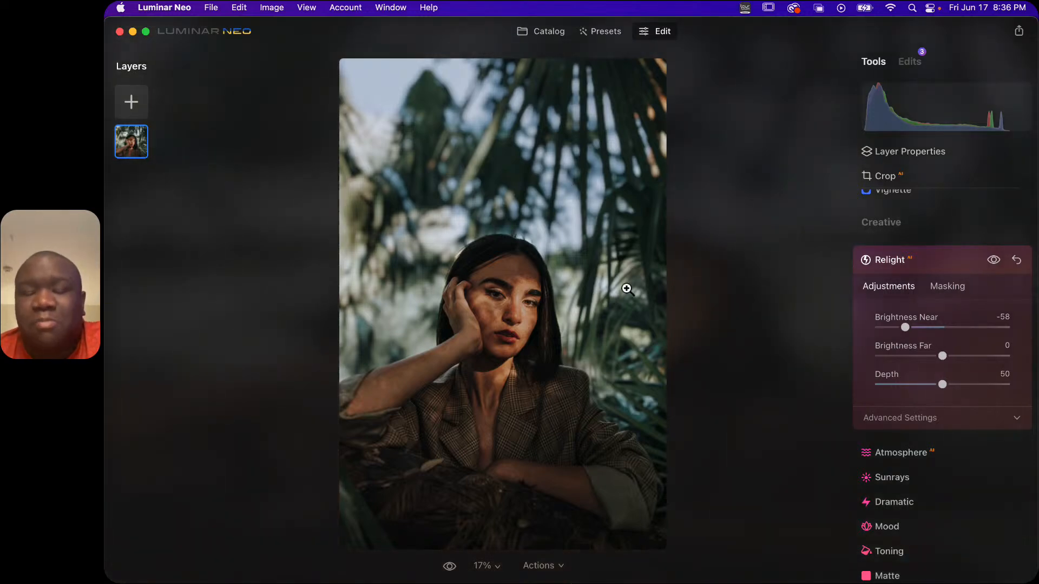
pyautogui.doubleClick(905, 328)
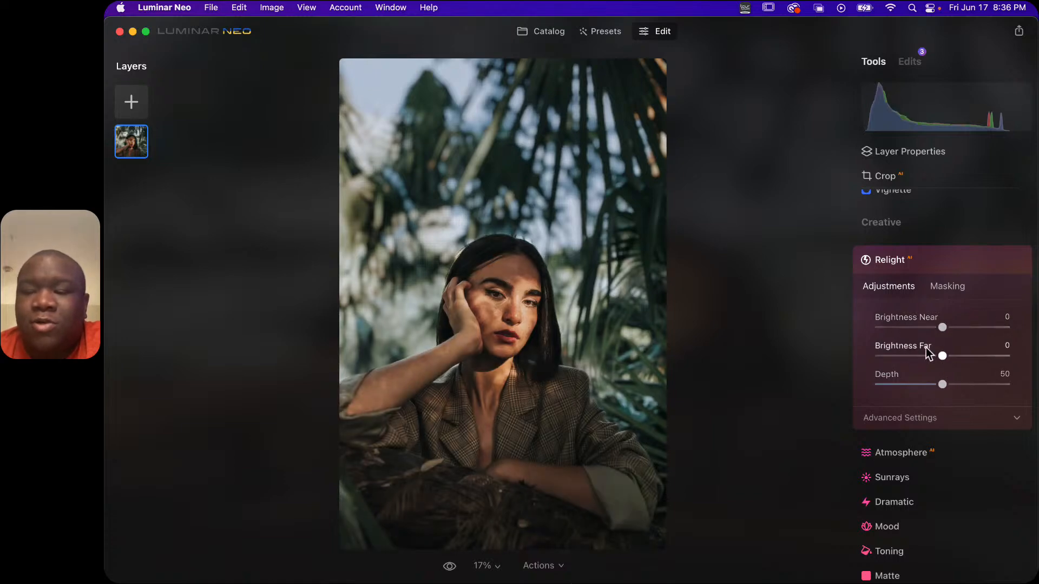
# Try a Relight Brightness Far of -73 and of 74 on the background, and reset it to 0
pyautogui.moveTo(942, 358); pyautogui.dragTo(894, 356)
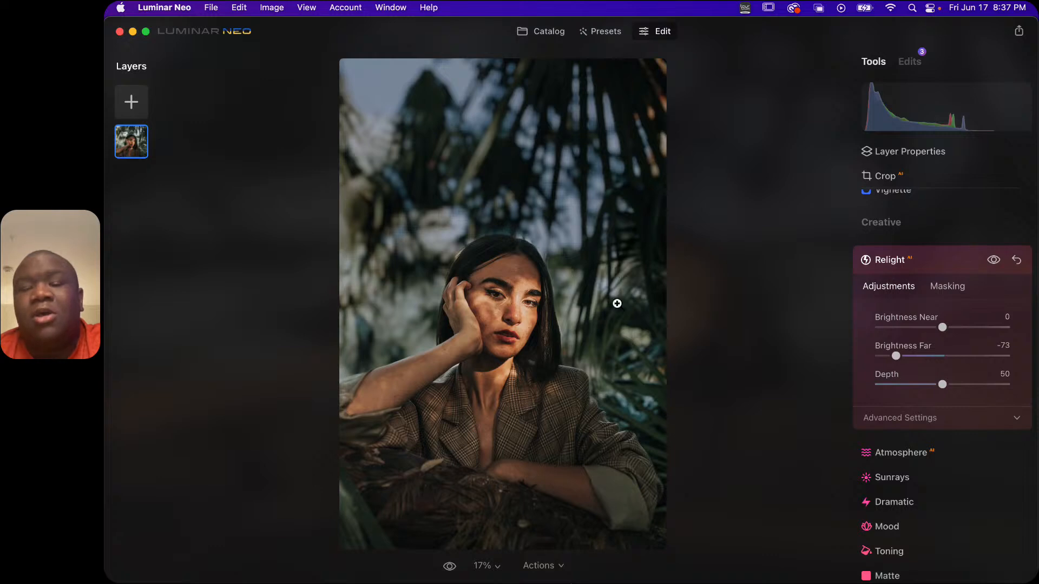
pyautogui.moveTo(895, 357); pyautogui.dragTo(998, 365)
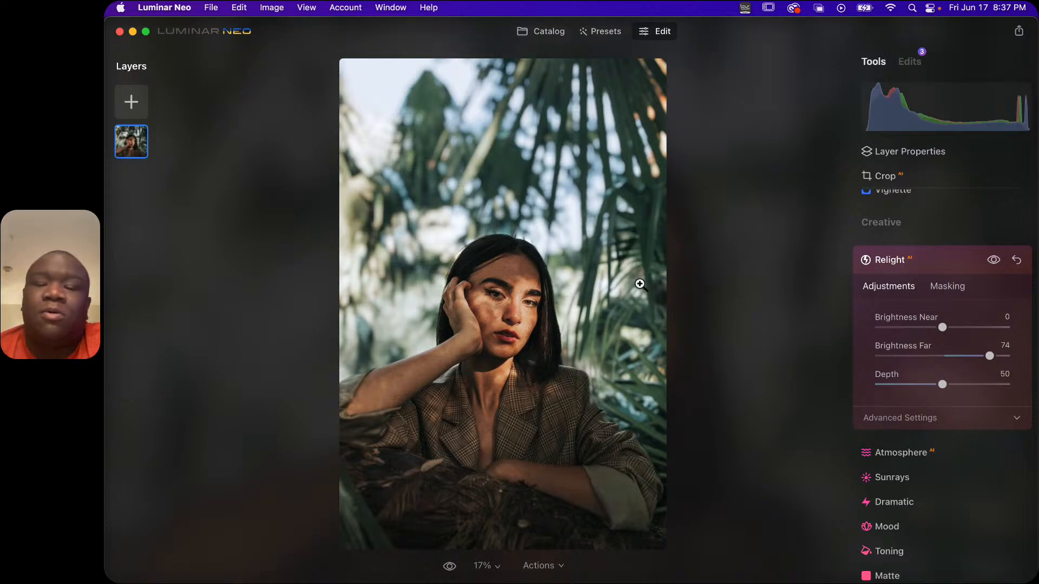
pyautogui.doubleClick(989, 356)
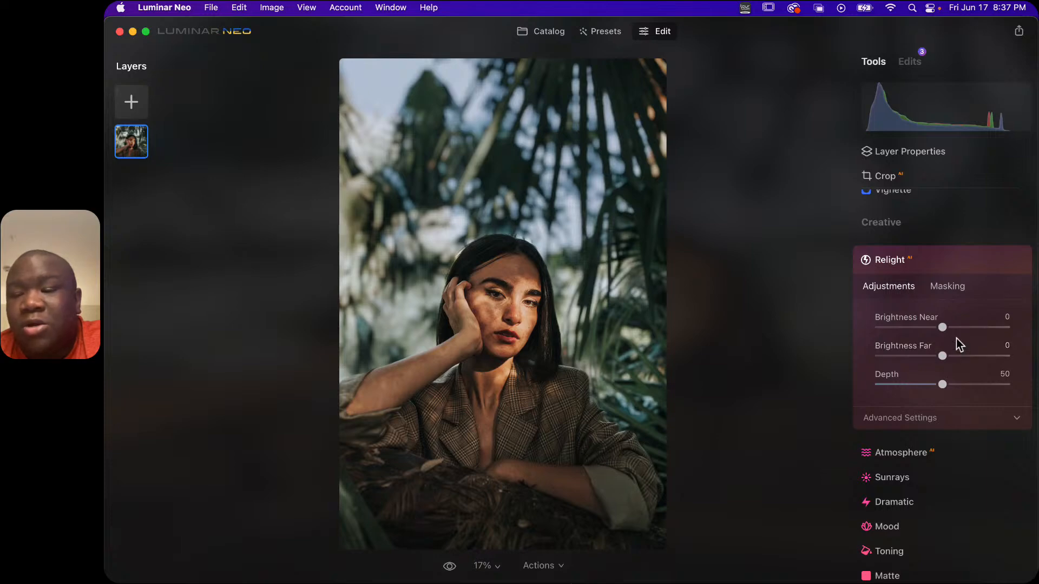
# Set Relight's Brightness Near to 23 and Brightness Far to -13, and compare the photo with and without the effect
pyautogui.moveTo(942, 327); pyautogui.dragTo(959, 328)
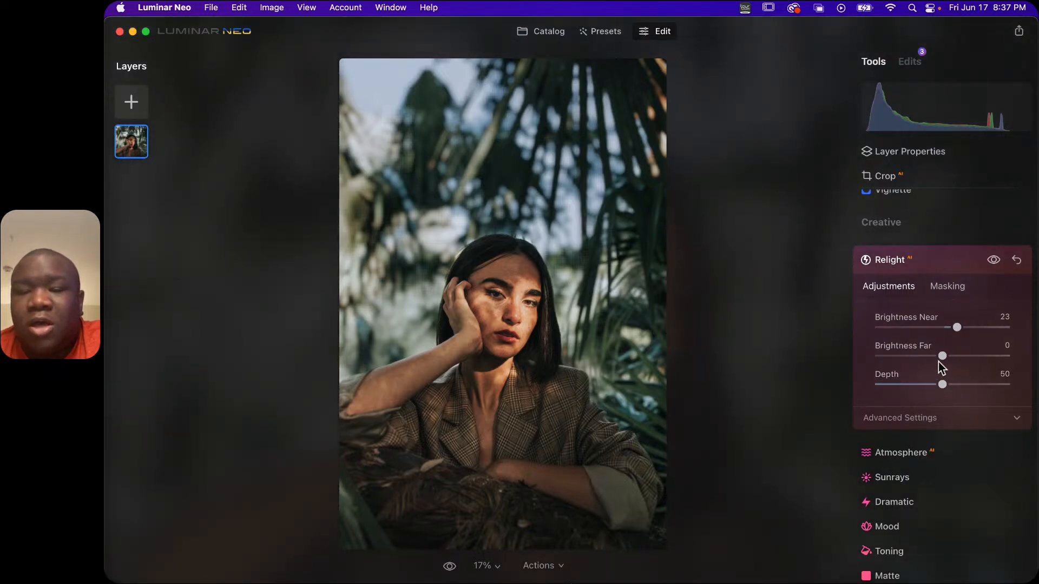
pyautogui.moveTo(942, 358); pyautogui.dragTo(932, 360)
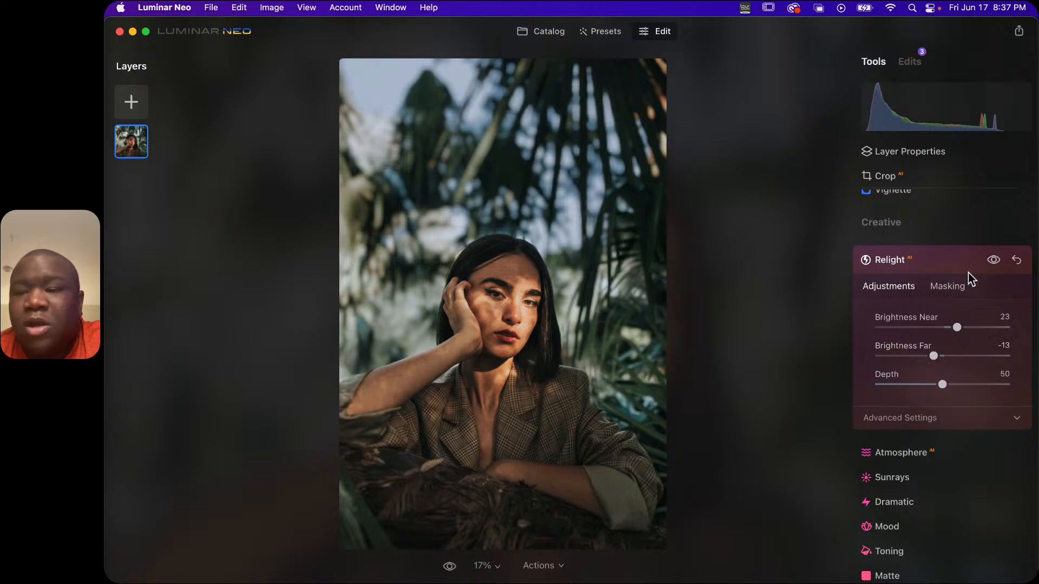
pyautogui.click(994, 260)
pyautogui.click(994, 261)
pyautogui.click(994, 261)
pyautogui.click(994, 261)
pyautogui.click(993, 261)
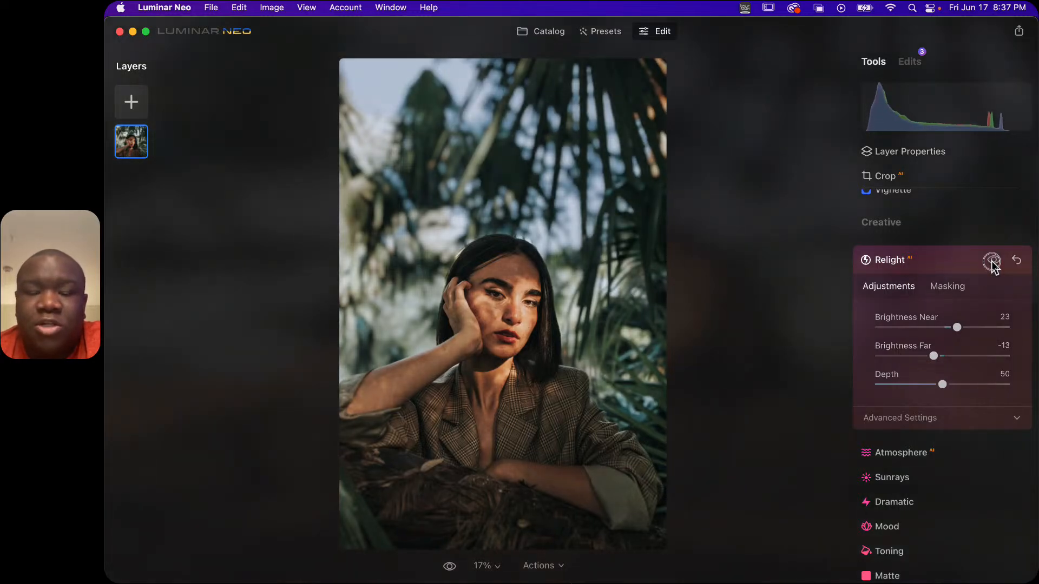
pyautogui.click(993, 261)
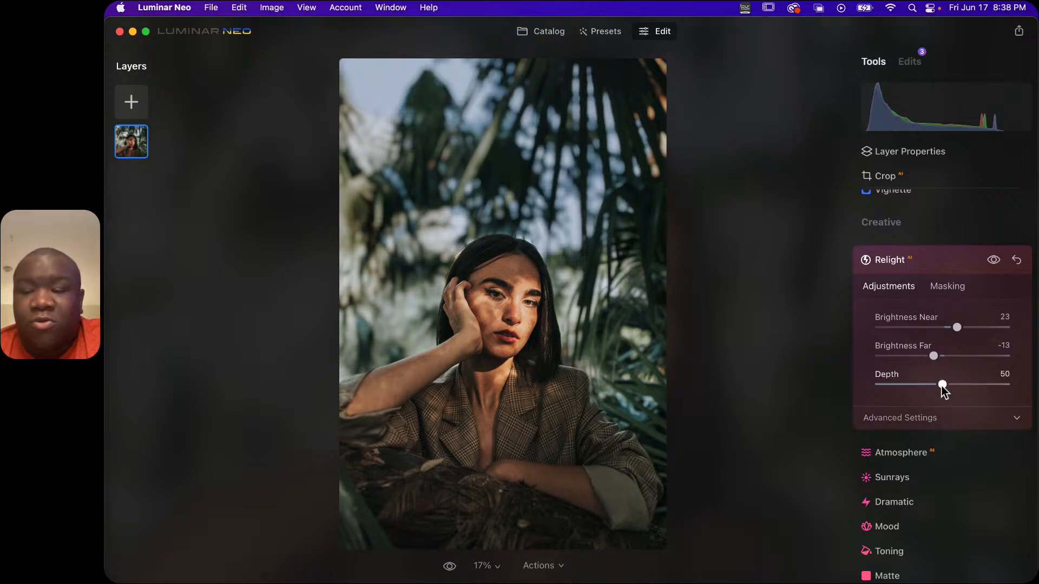
# Try a Relight Depth of 42 and of 77, and reset it to 50
pyautogui.moveTo(943, 389)
pyautogui.mouseDown()
pyautogui.moveTo(923, 390)
pyautogui.moveTo(982, 389)
pyautogui.moveTo(899, 391)
pyautogui.moveTo(956, 387)
pyautogui.moveTo(934, 386)
pyautogui.mouseUp()
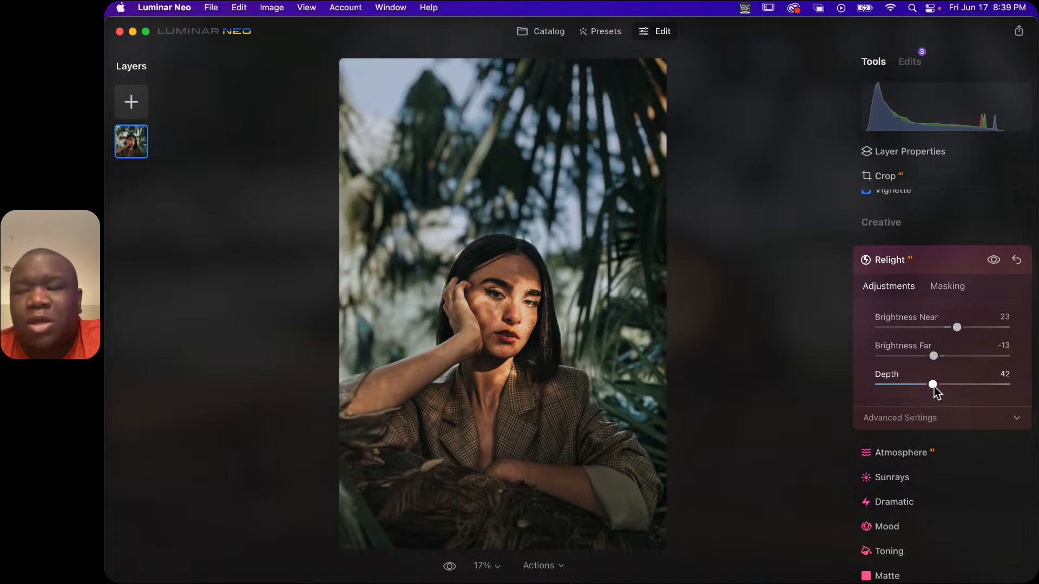
pyautogui.moveTo(935, 387); pyautogui.dragTo(981, 387)
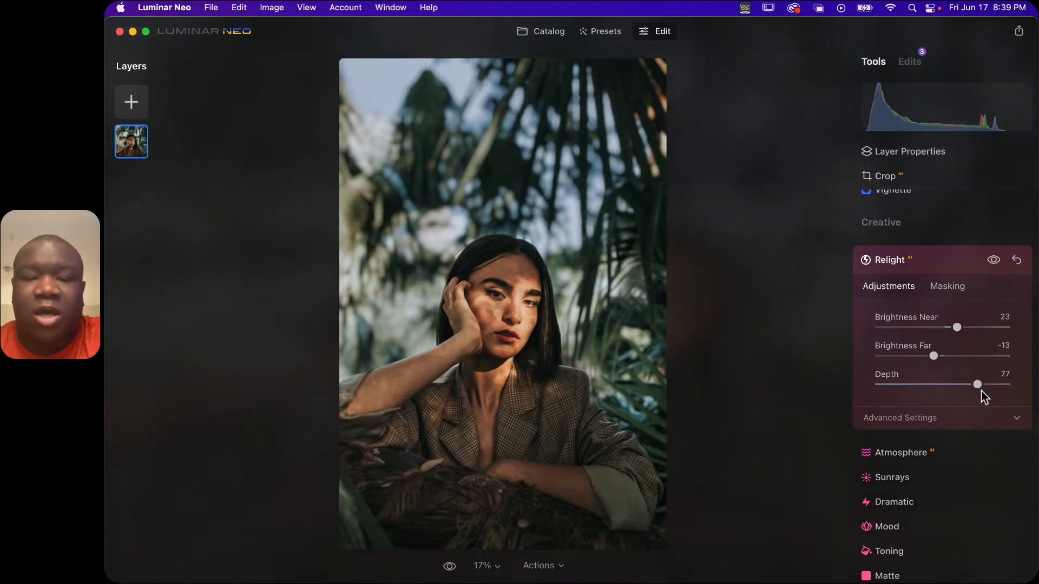
pyautogui.doubleClick(893, 376)
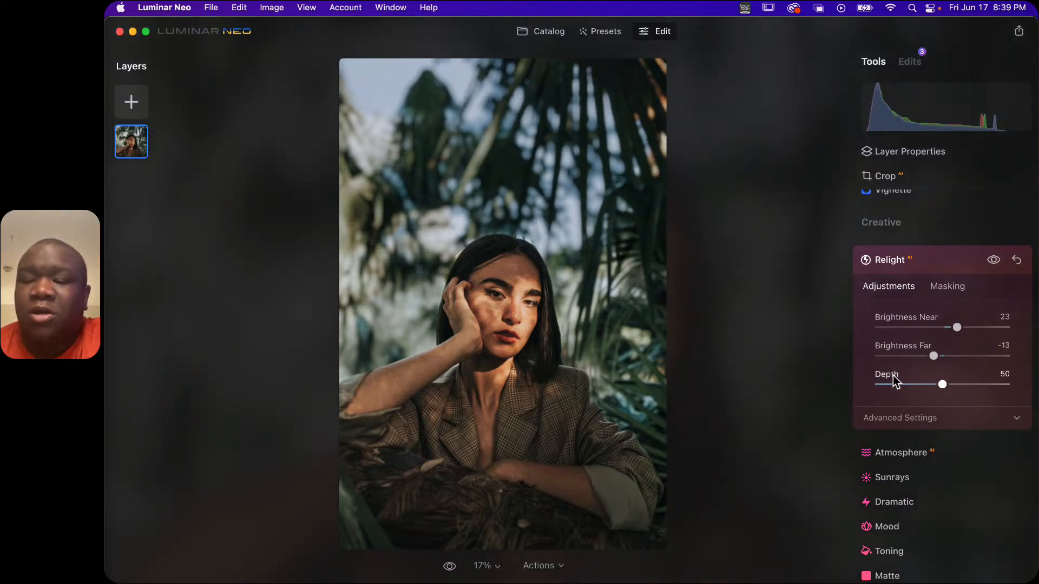
# Set Relight's Brightness Far to -100 and raise Dehalo to 95, checking the halo along the hair edge
pyautogui.click(946, 420)
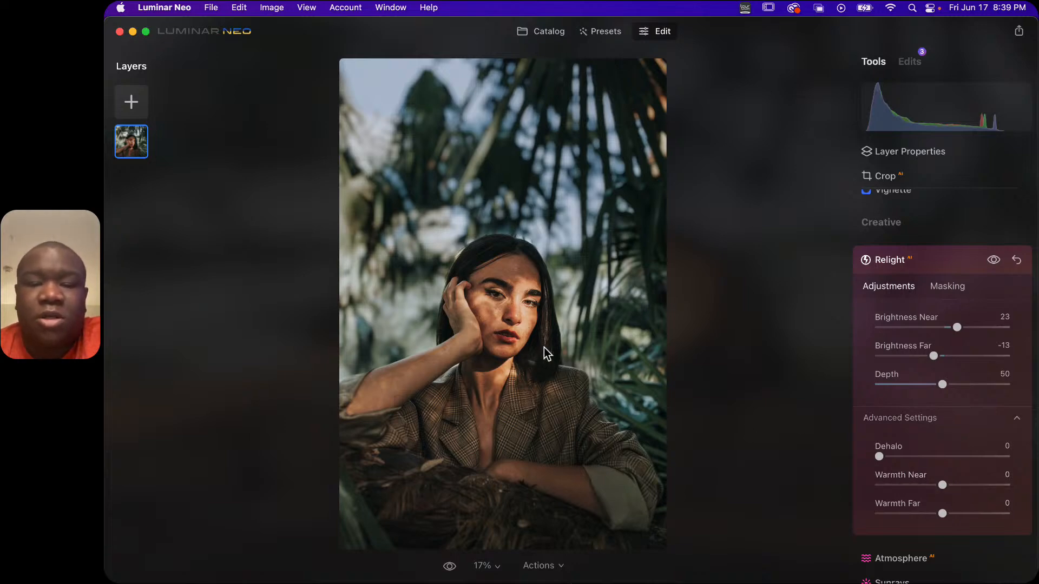
pyautogui.click(547, 270)
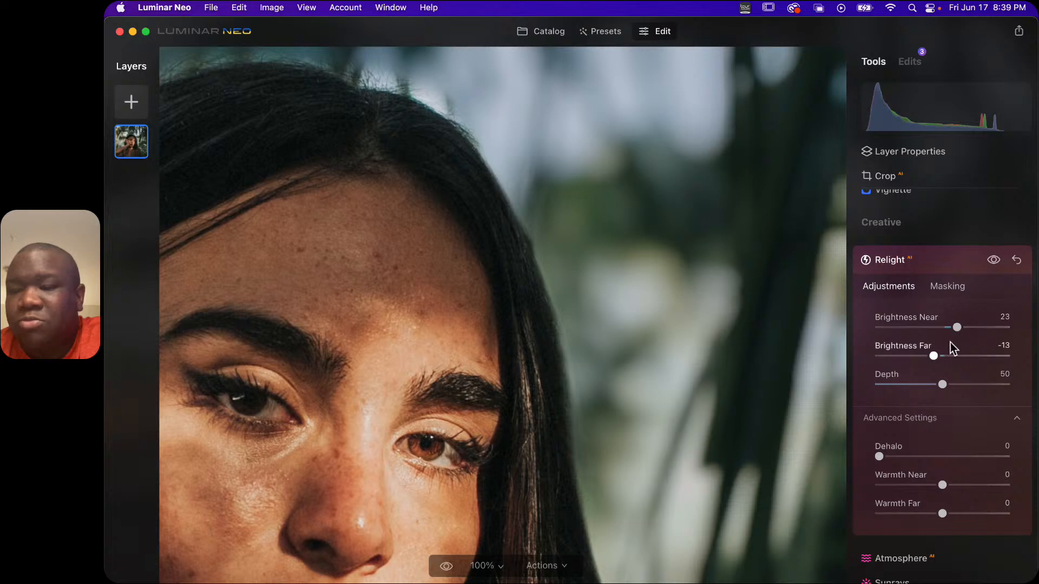
pyautogui.moveTo(935, 355); pyautogui.dragTo(877, 356)
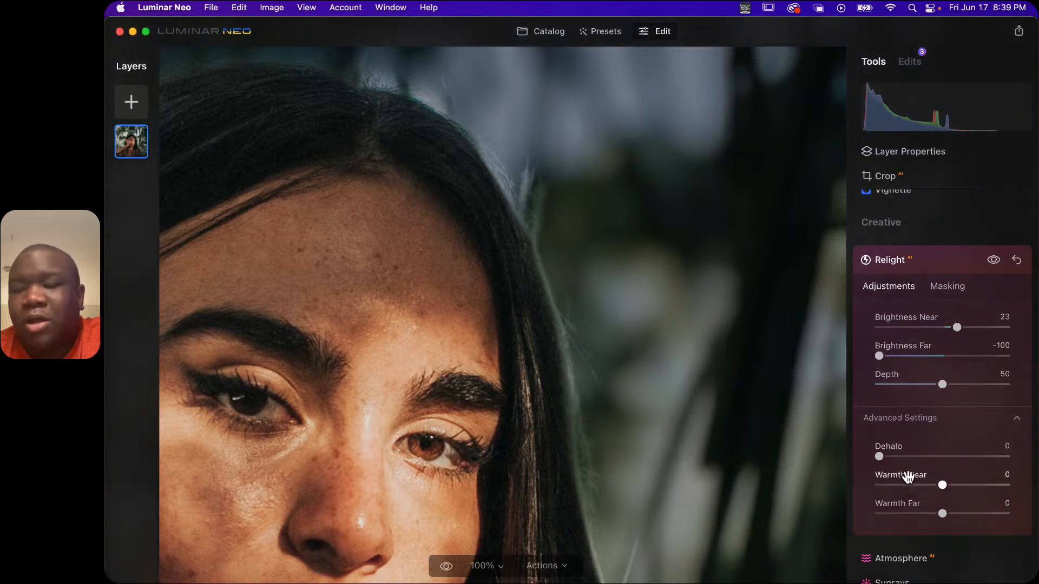
pyautogui.moveTo(879, 457); pyautogui.dragTo(963, 458)
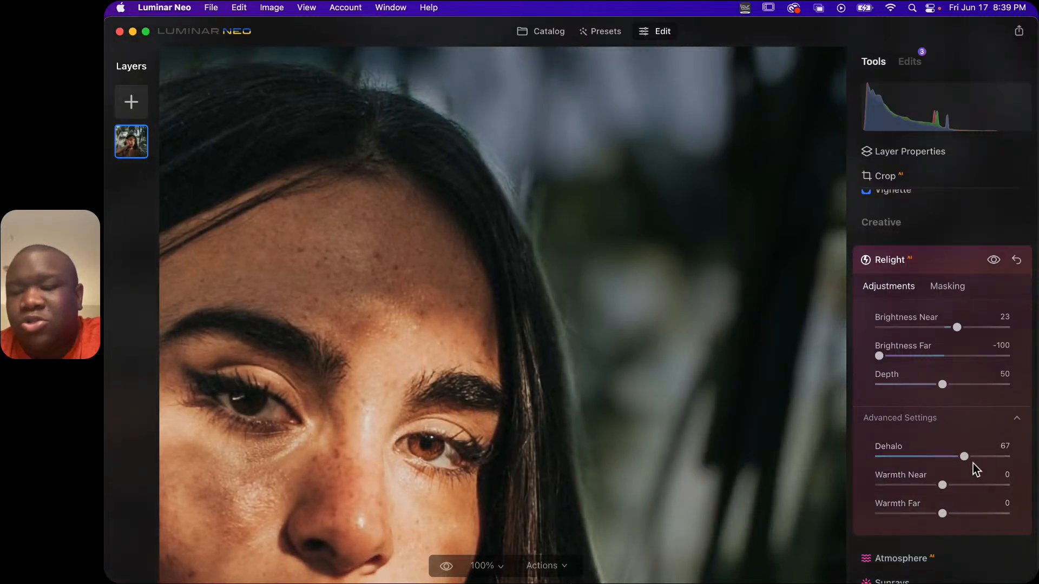
pyautogui.moveTo(962, 456); pyautogui.dragTo(1001, 459)
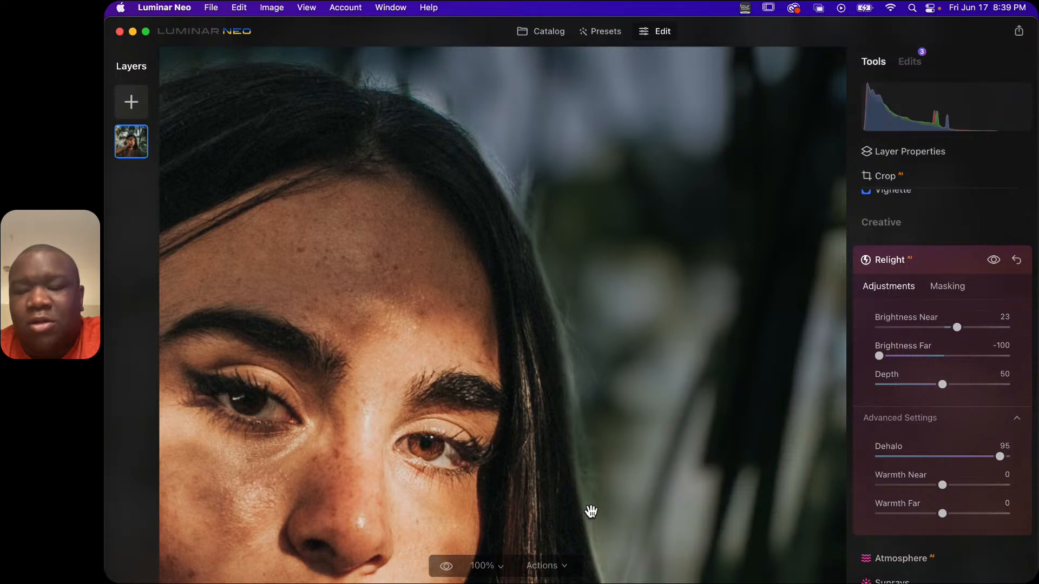
pyautogui.click(471, 266)
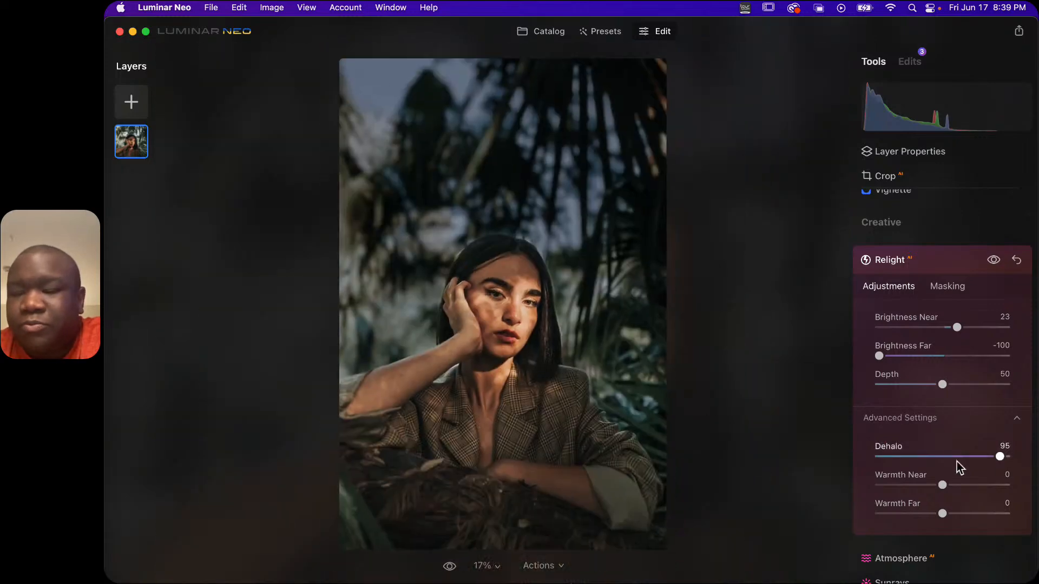
# Check Relight's Dehalo at 0, set it to 100, and set Brightness Far to -20
pyautogui.moveTo(999, 458); pyautogui.dragTo(831, 460)
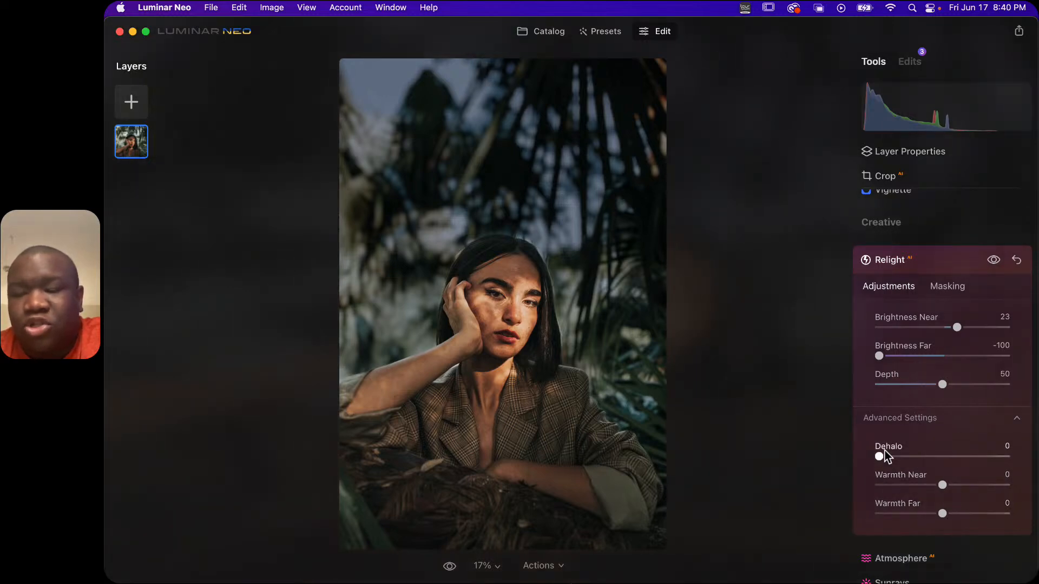
pyautogui.moveTo(878, 455); pyautogui.dragTo(1016, 473)
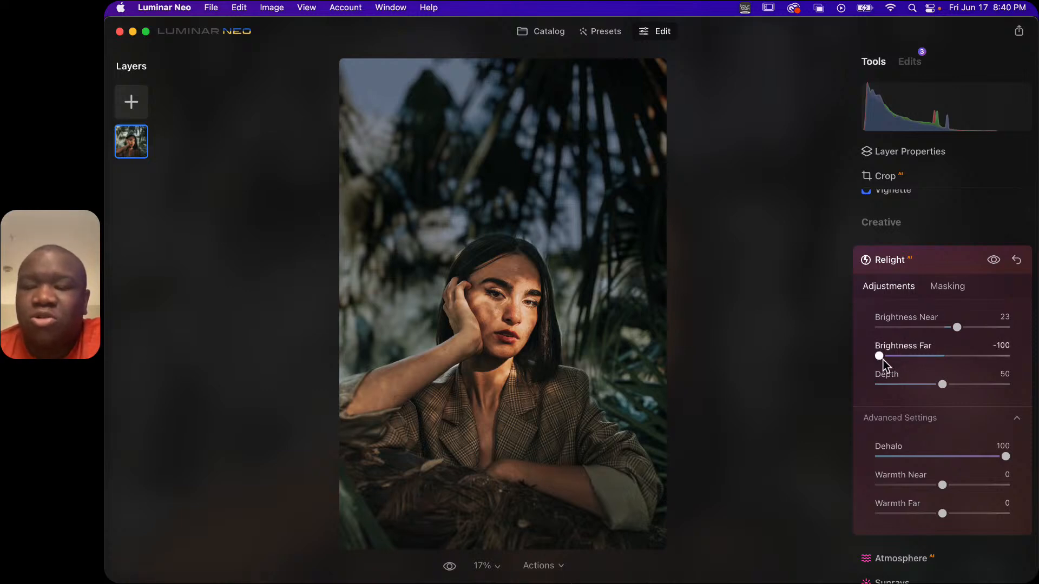
pyautogui.moveTo(880, 356); pyautogui.dragTo(936, 362)
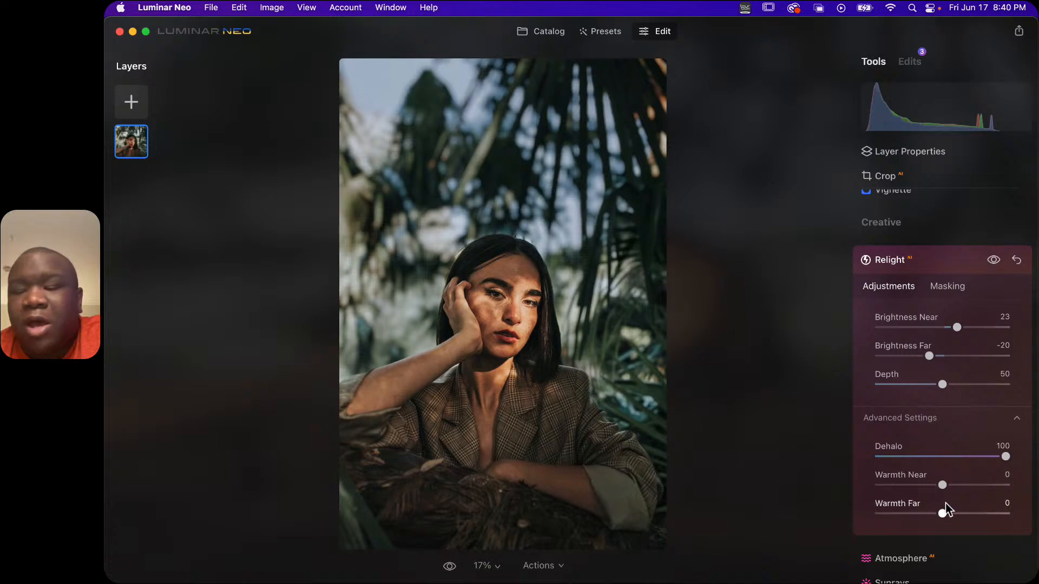
# Set Relight's Warmth Far to -18 and Warmth Near to 22, and inspect the hair edge against the background up close
pyautogui.moveTo(942, 519); pyautogui.dragTo(919, 520)
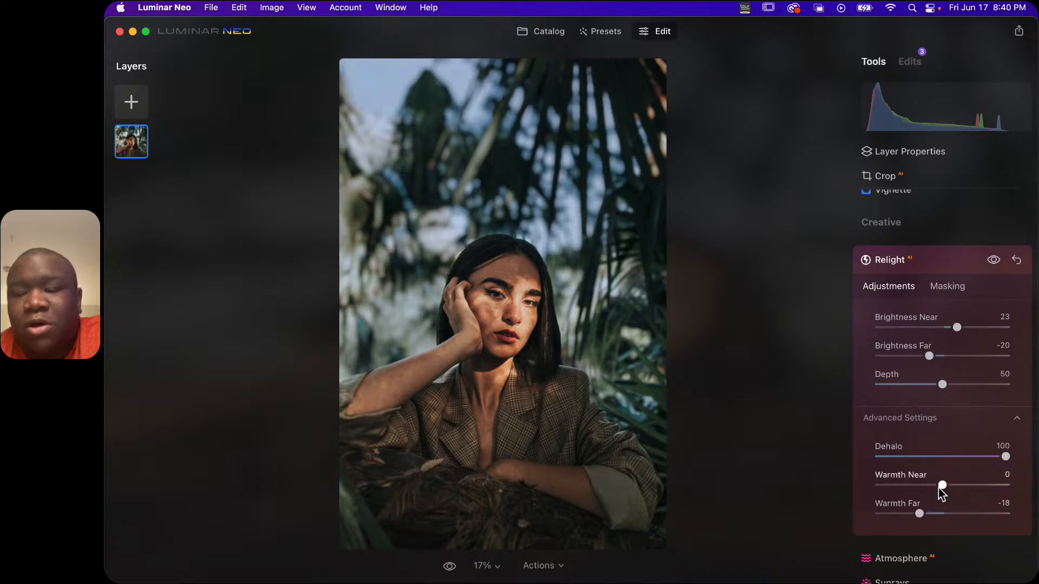
pyautogui.moveTo(942, 486); pyautogui.dragTo(973, 490)
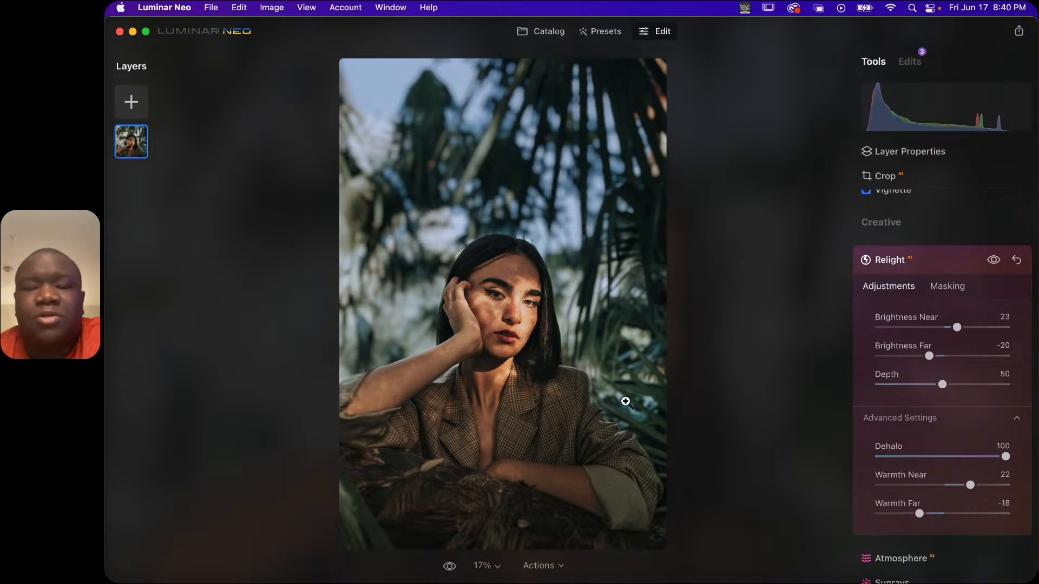
pyautogui.click(498, 298)
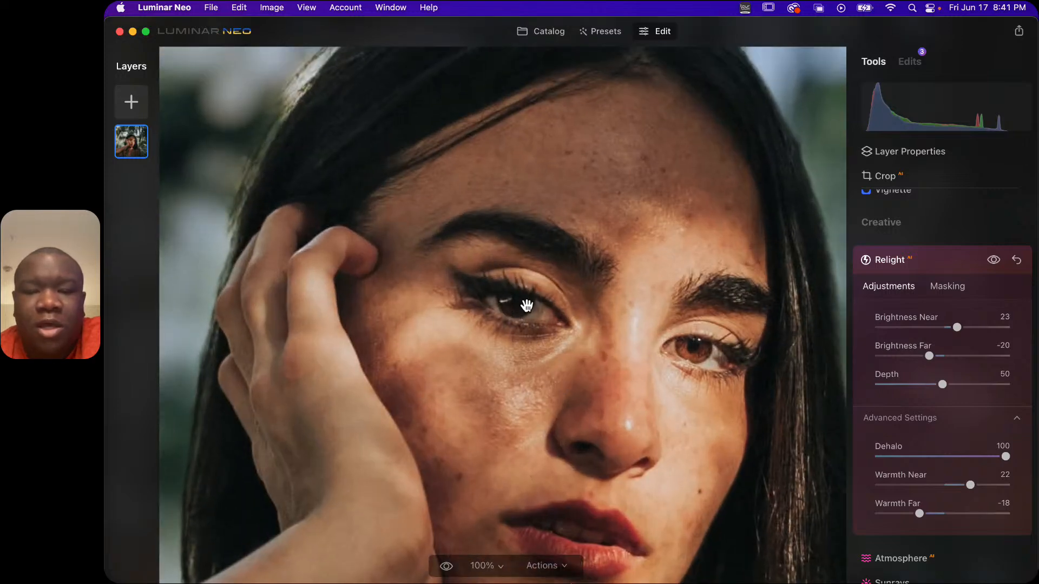
pyautogui.moveTo(444, 204); pyautogui.dragTo(594, 336)
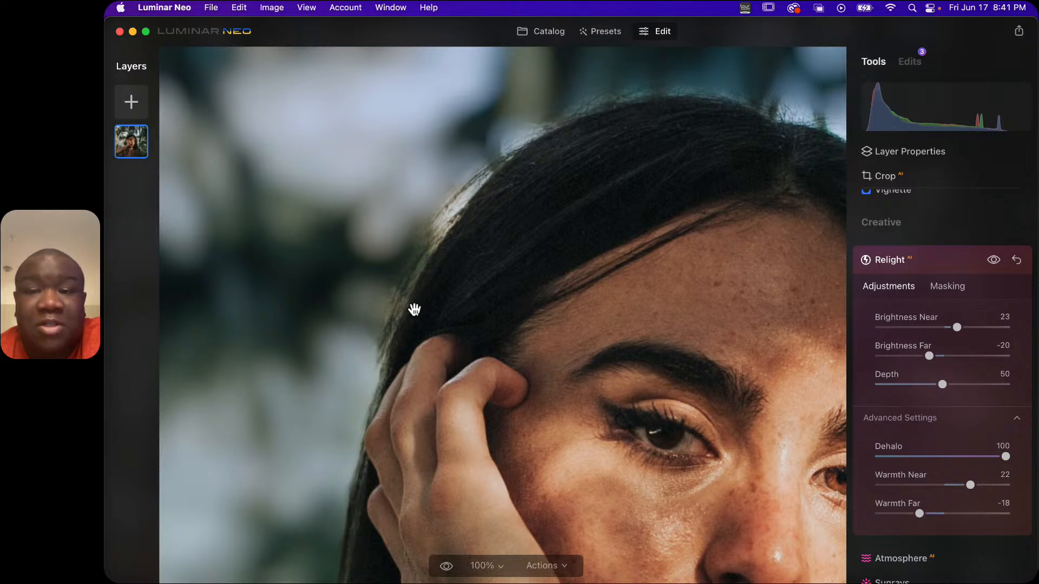
pyautogui.moveTo(408, 311); pyautogui.dragTo(578, 357)
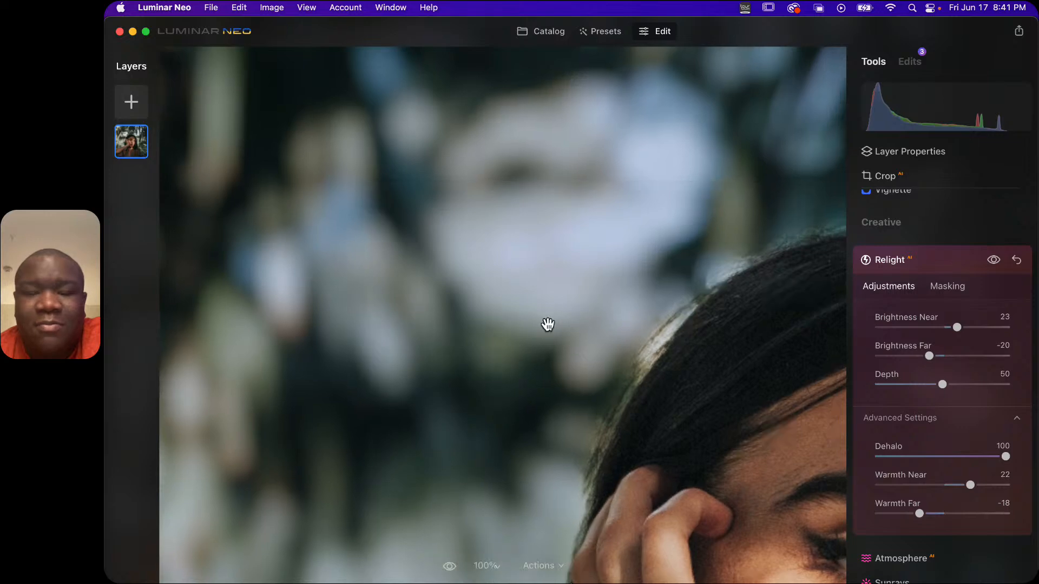
pyautogui.click(546, 323)
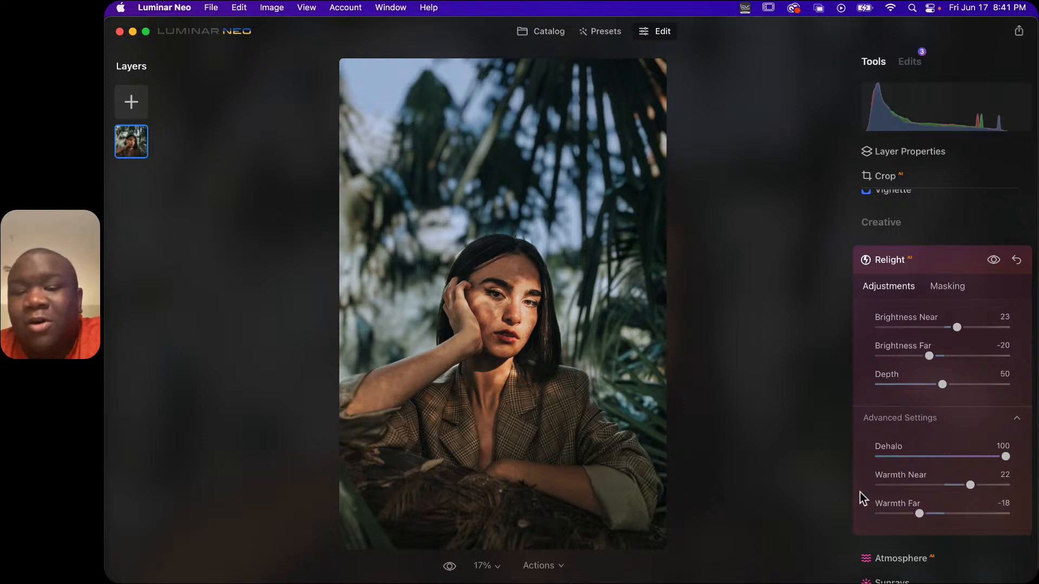
# Collapse Relight's advanced settings, review its masking options, and close the tool
pyautogui.click(953, 421)
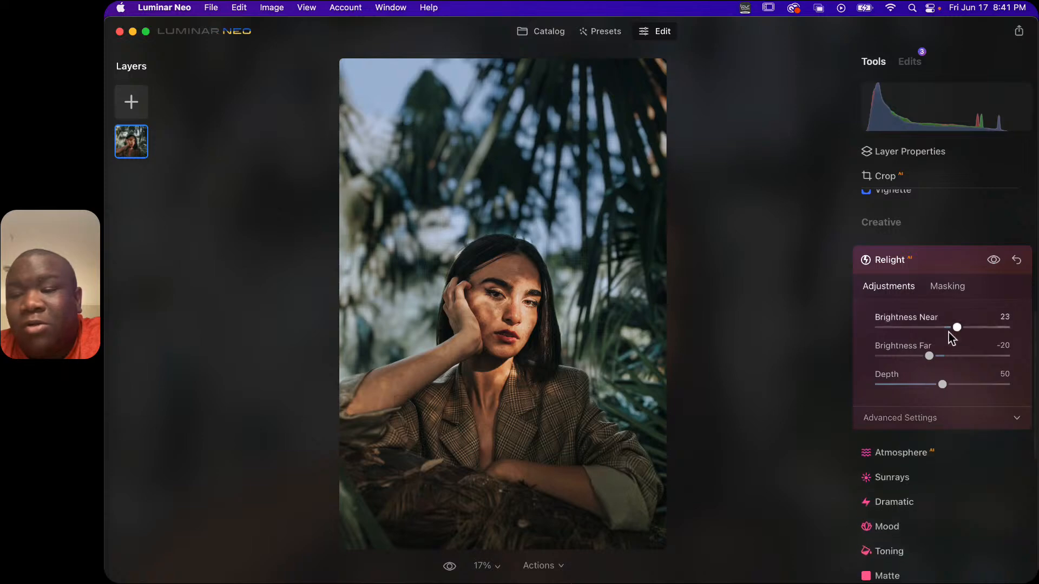
pyautogui.click(946, 289)
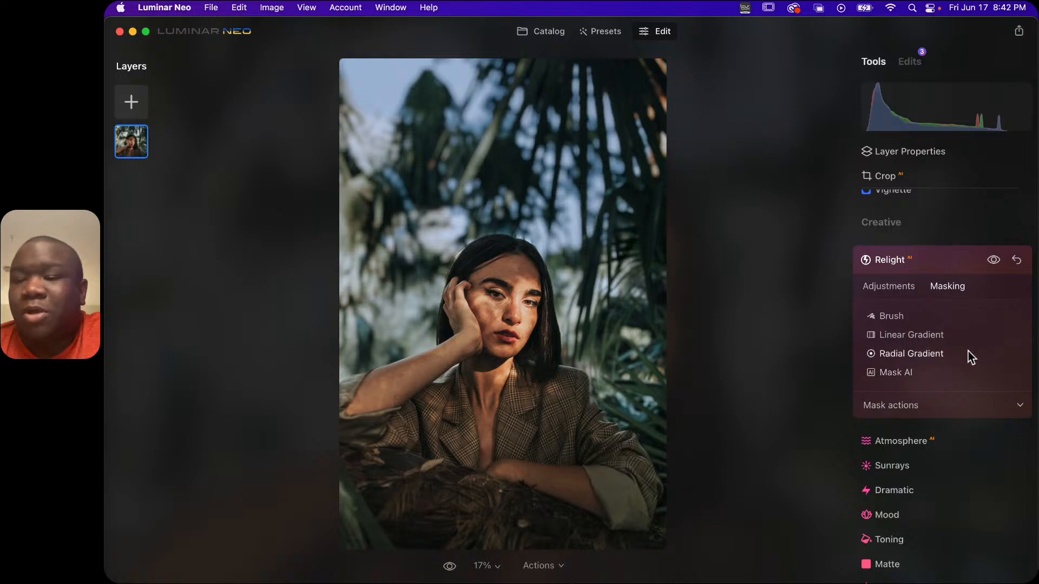
pyautogui.click(951, 267)
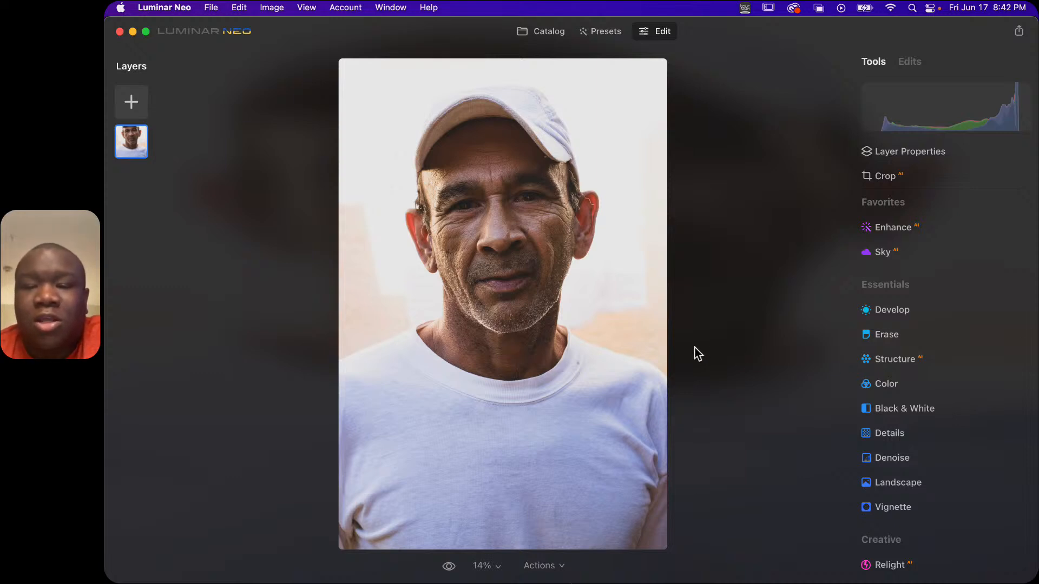
# Apply Enhance with an Accent of 36 to the portrait of the man in the white cap
pyautogui.click(893, 227)
pyautogui.moveTo(882, 308); pyautogui.dragTo(931, 311)
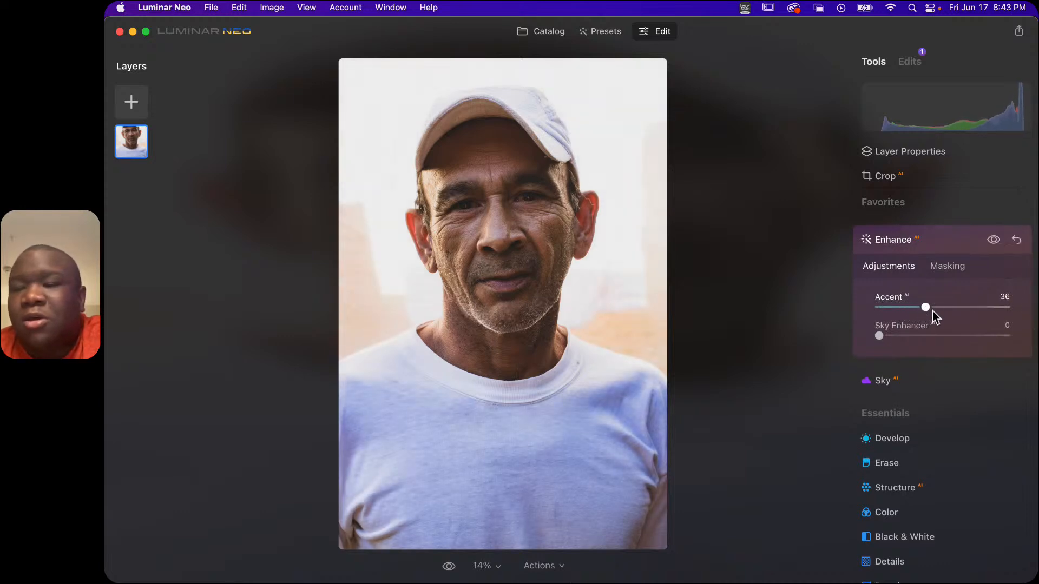
pyautogui.click(933, 239)
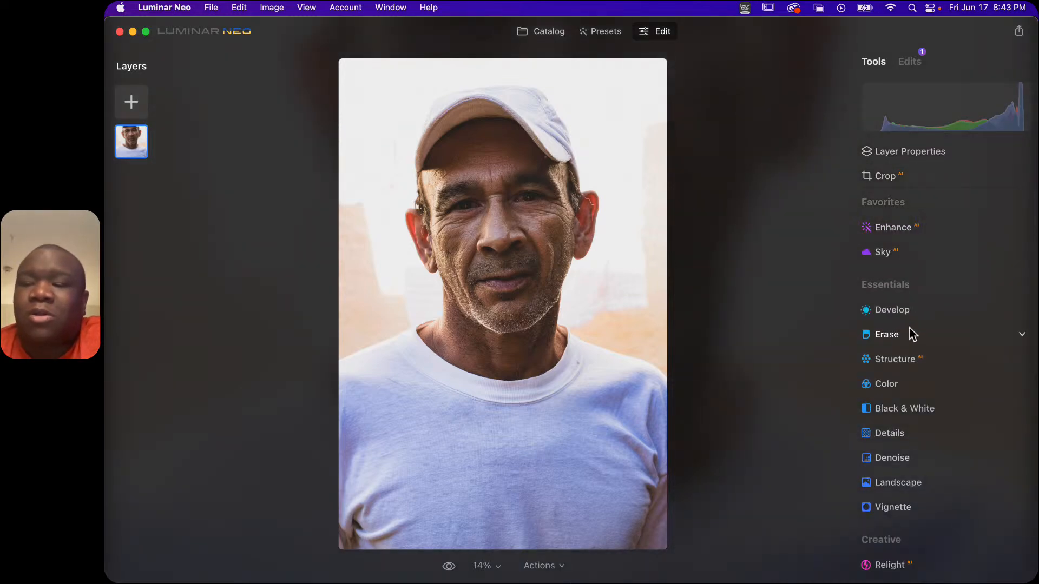
# Open the Face tool's adjustments from the Portrait group for the man's portrait
pyautogui.scroll(-1, 923, 325)
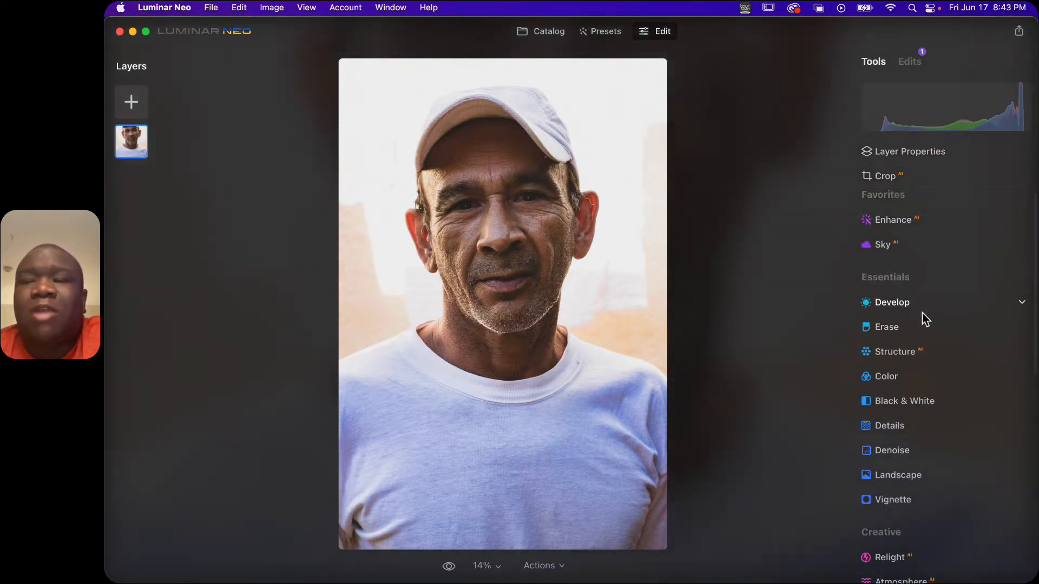
pyautogui.scroll(-5, 922, 313)
pyautogui.scroll(-3, 924, 312)
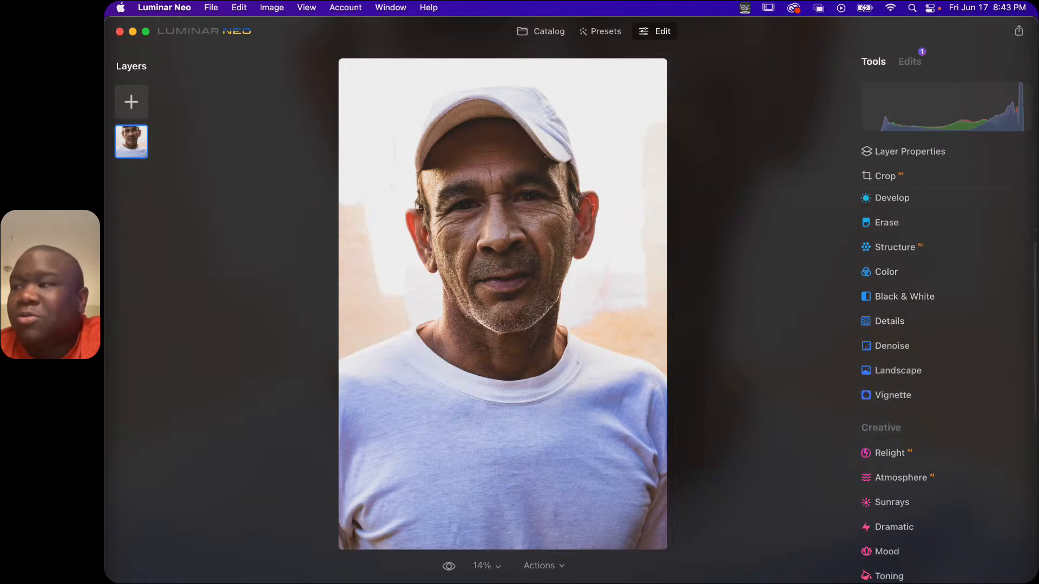
pyautogui.scroll(-6, 927, 321)
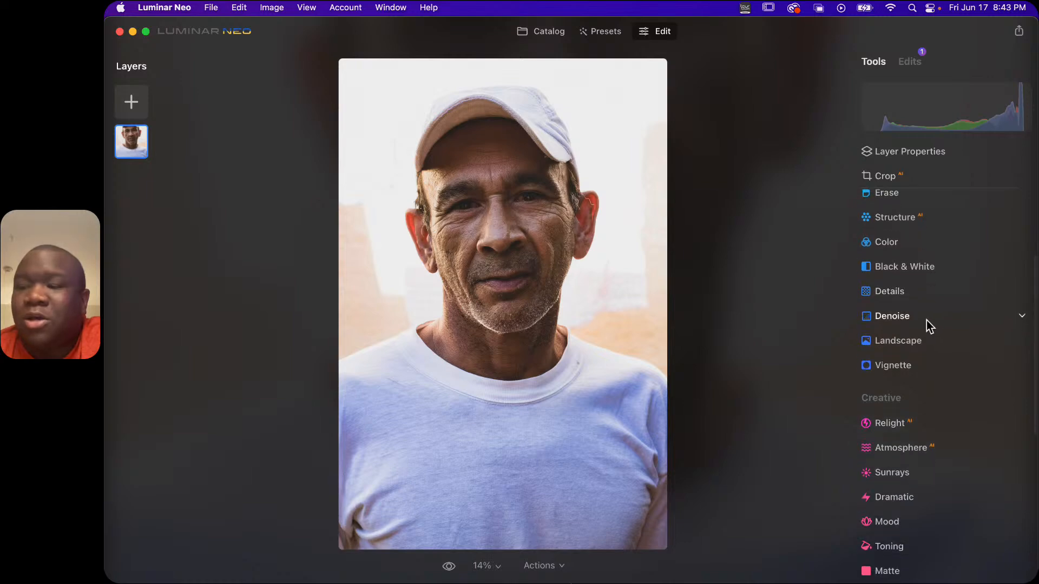
pyautogui.scroll(-4, 925, 318)
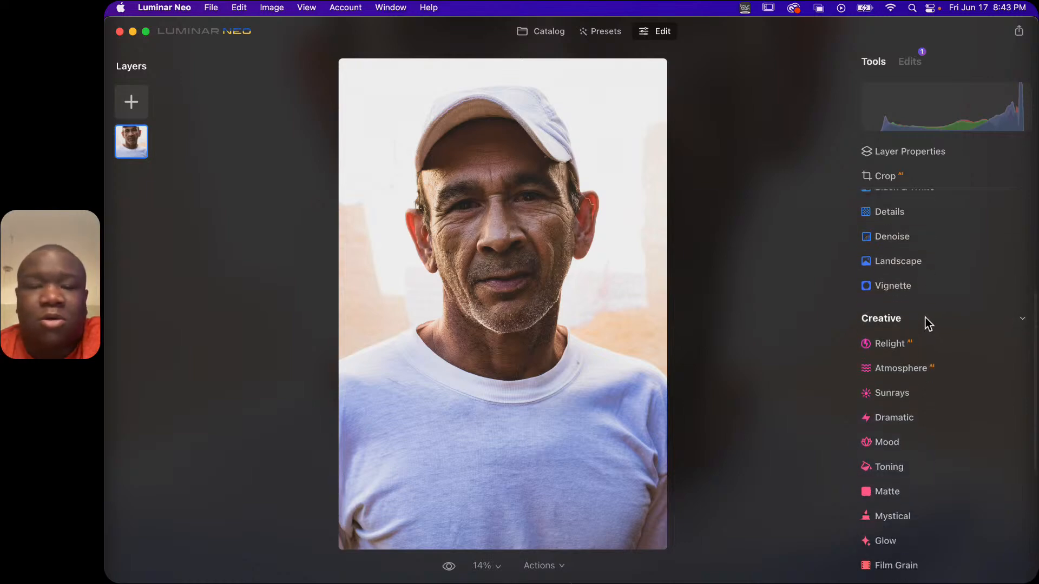
pyautogui.scroll(-4, 925, 318)
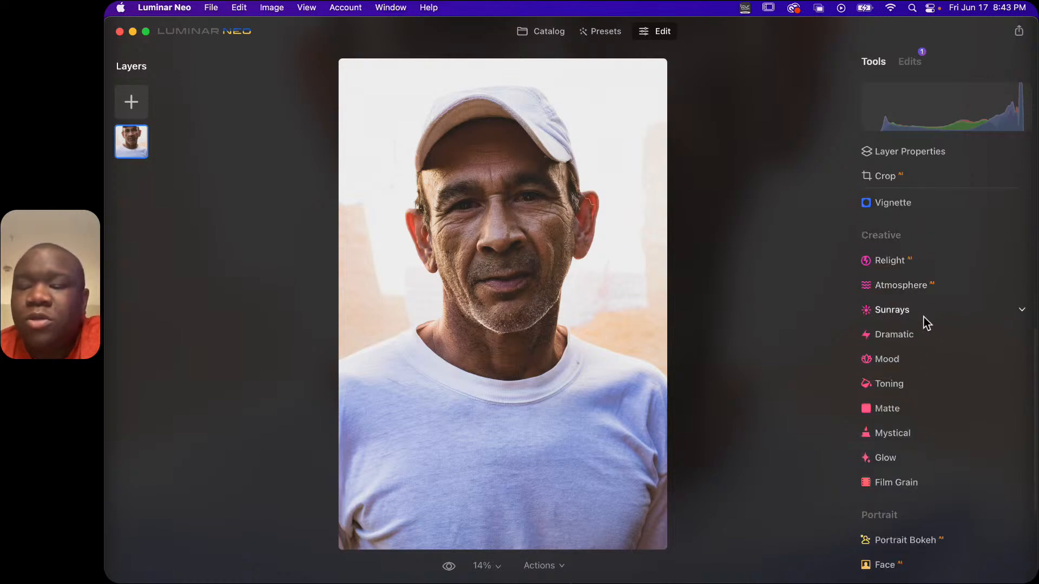
pyautogui.scroll(-6, 925, 318)
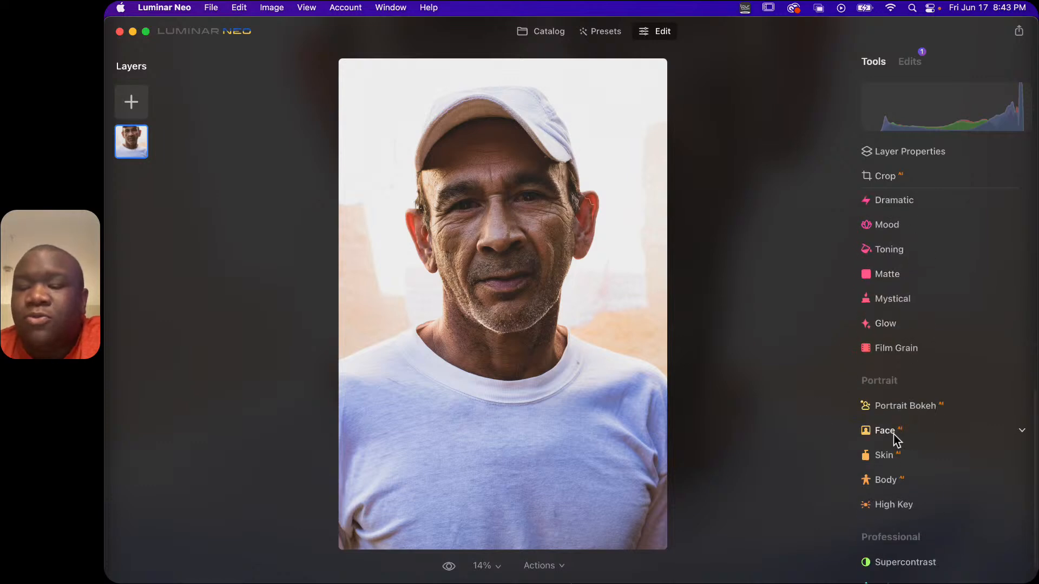
pyautogui.scroll(-2, 898, 433)
pyautogui.click(914, 410)
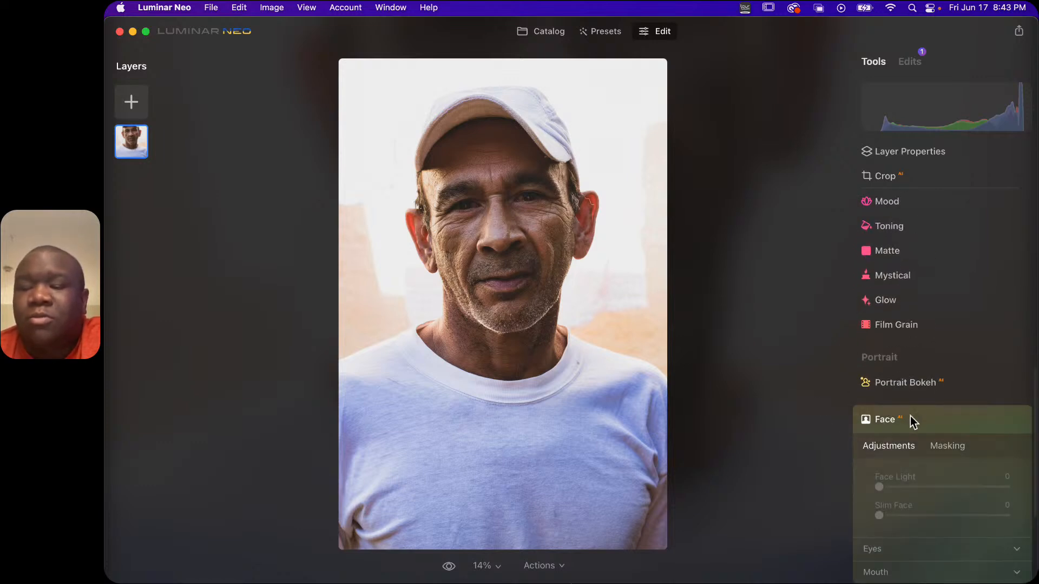
pyautogui.scroll(-5, 951, 428)
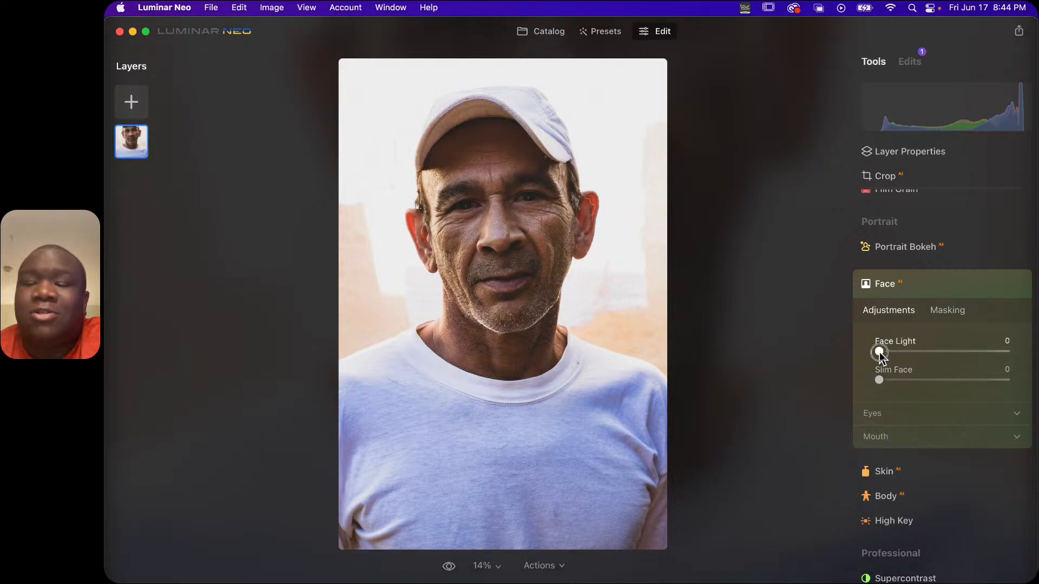
# Try a Face Light of 59 and of 90, comparing the man's face with and without the effect
pyautogui.moveTo(879, 353); pyautogui.dragTo(958, 360)
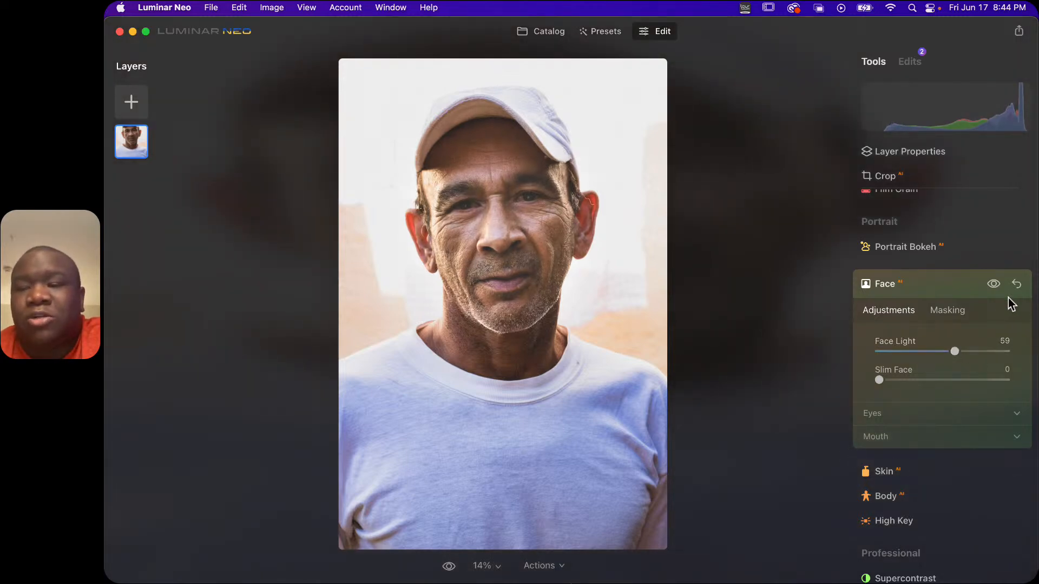
pyautogui.moveTo(956, 355); pyautogui.dragTo(996, 356)
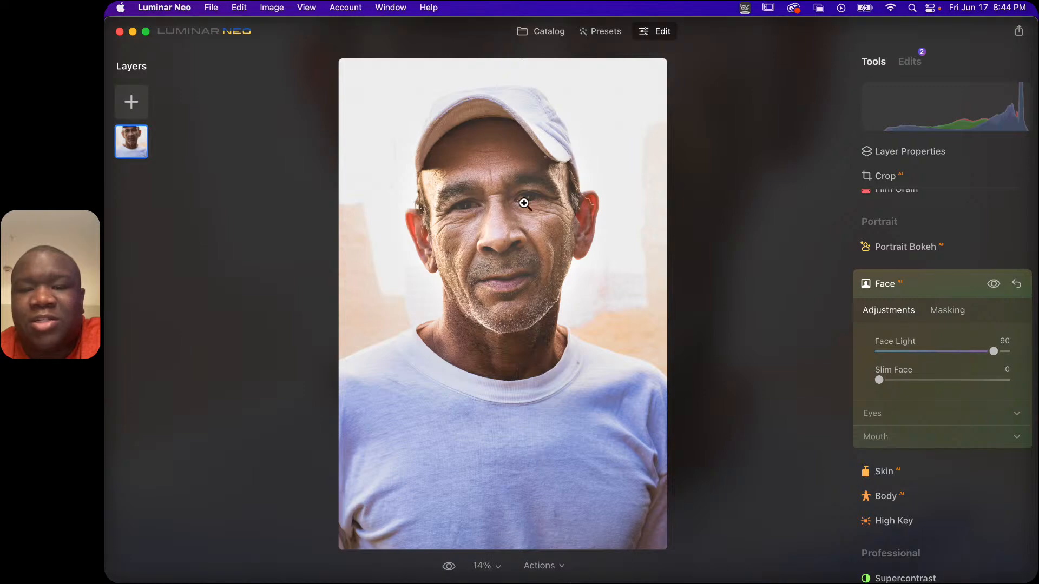
pyautogui.click(994, 284)
pyautogui.click(993, 284)
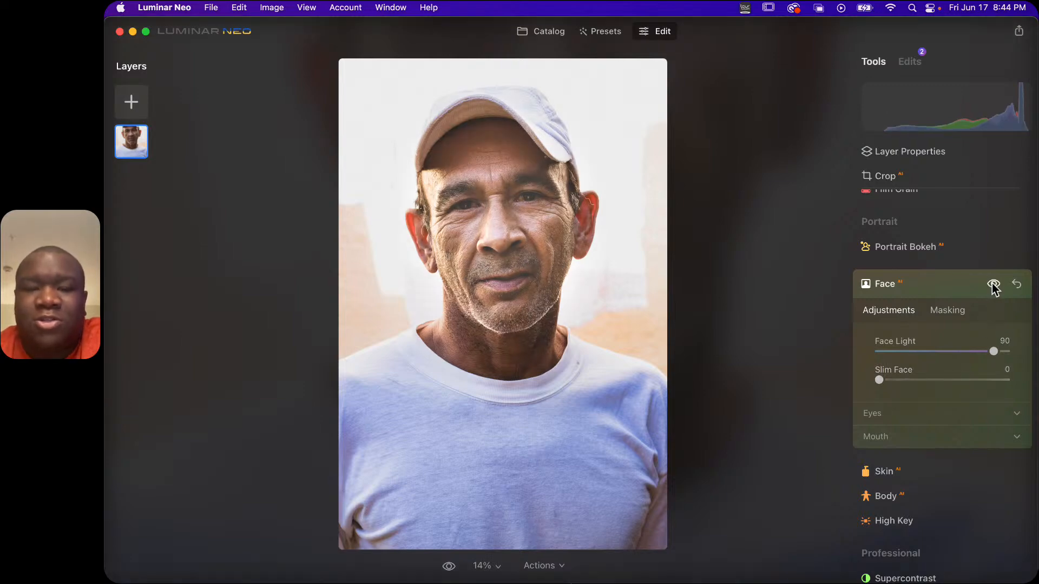
pyautogui.click(993, 284)
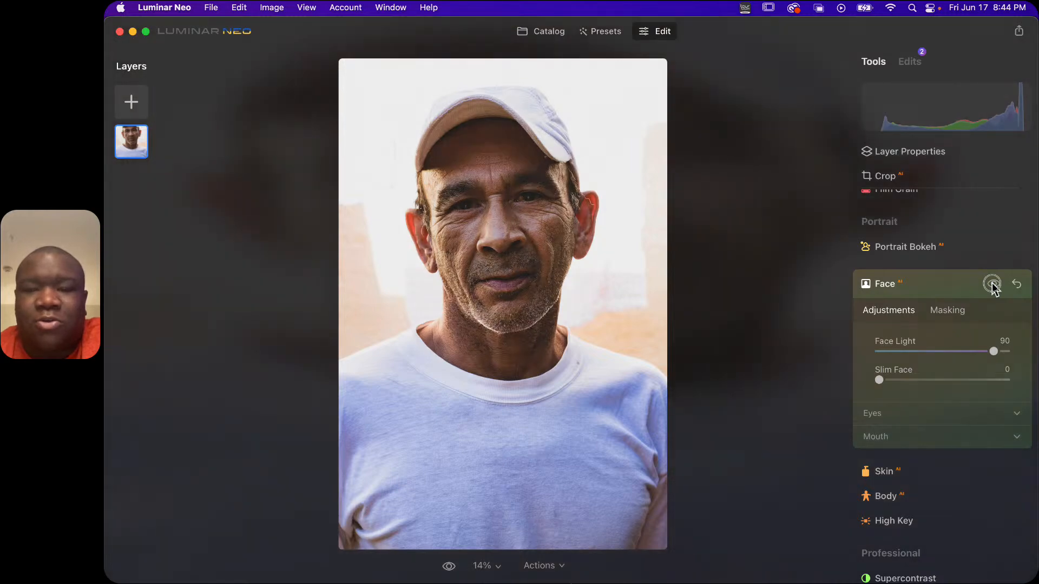
pyautogui.click(993, 284)
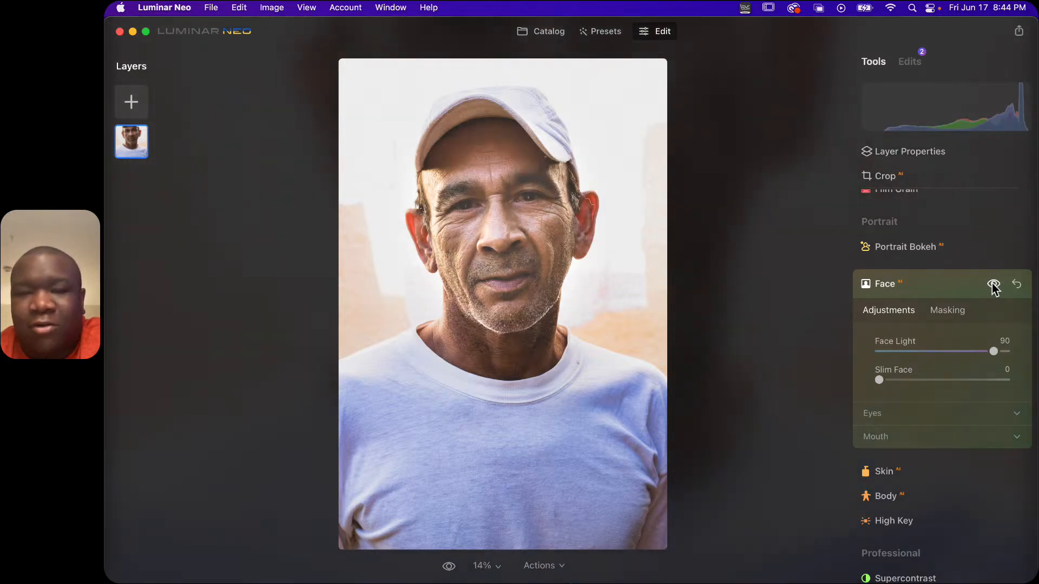
pyautogui.click(993, 284)
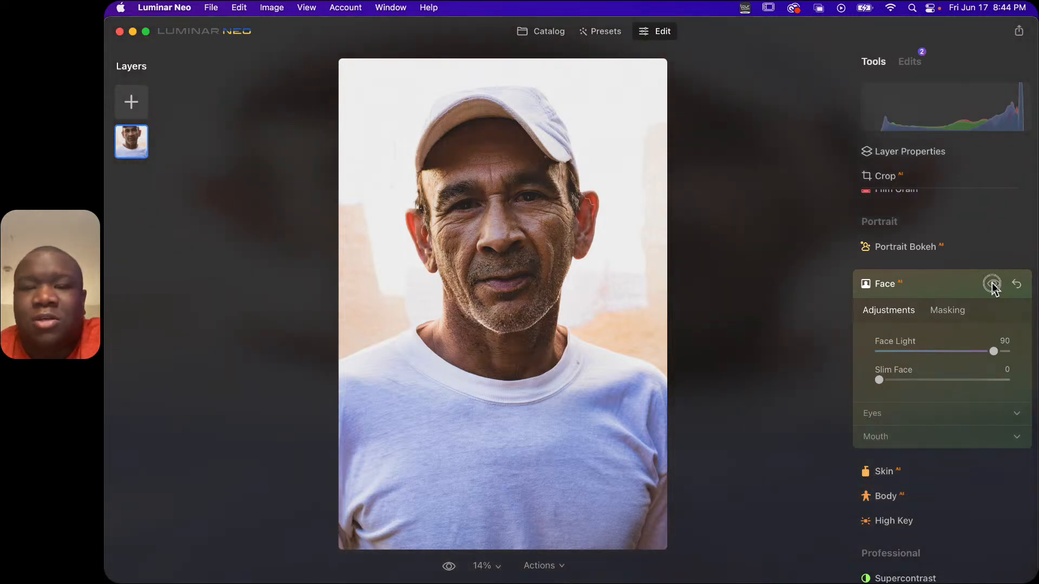
pyautogui.click(993, 284)
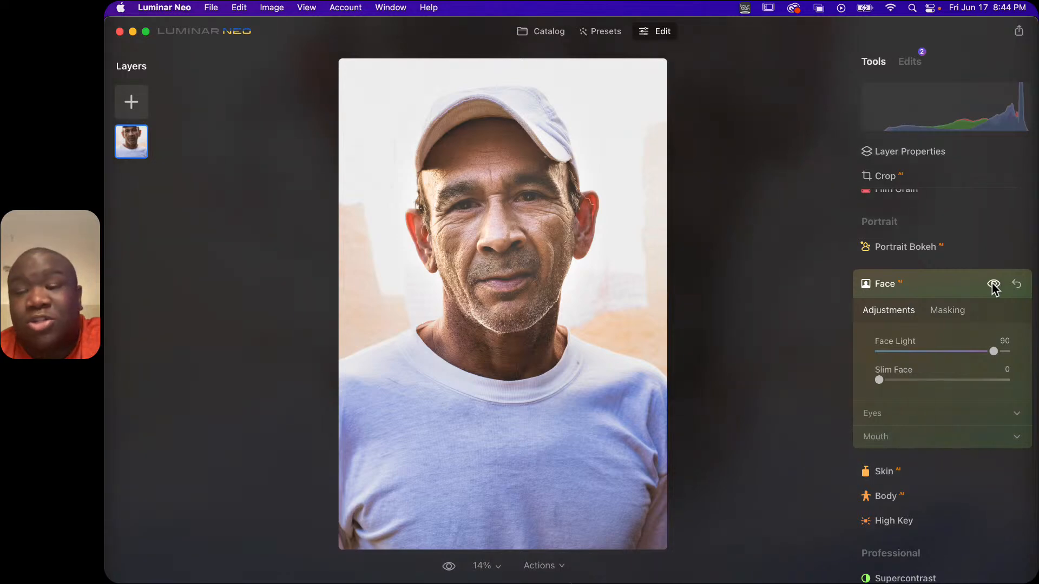
# Set Face Light to 28 and compare the man's face with and without the effect
pyautogui.moveTo(994, 355); pyautogui.dragTo(909, 360)
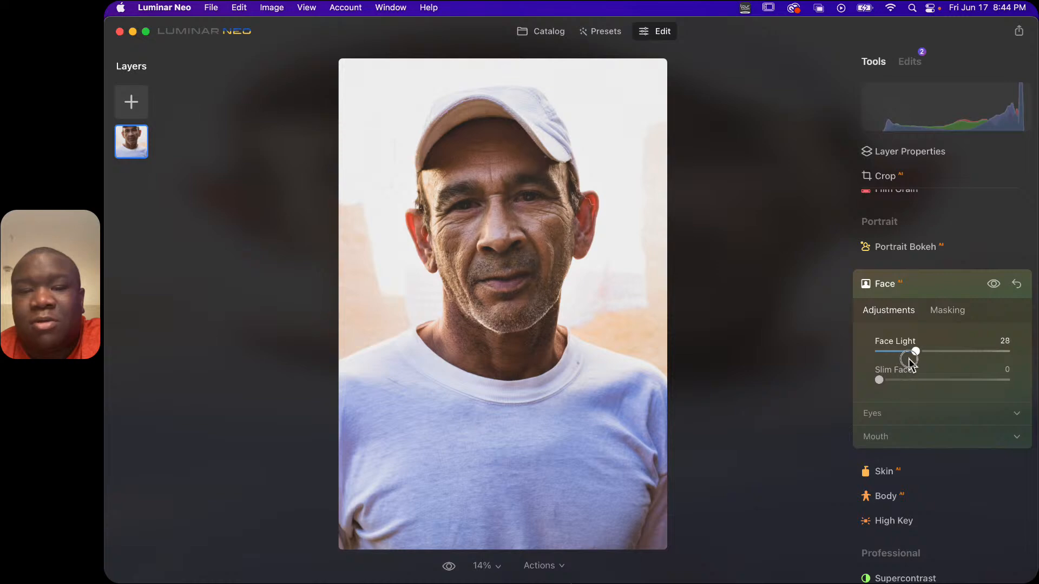
pyautogui.click(994, 285)
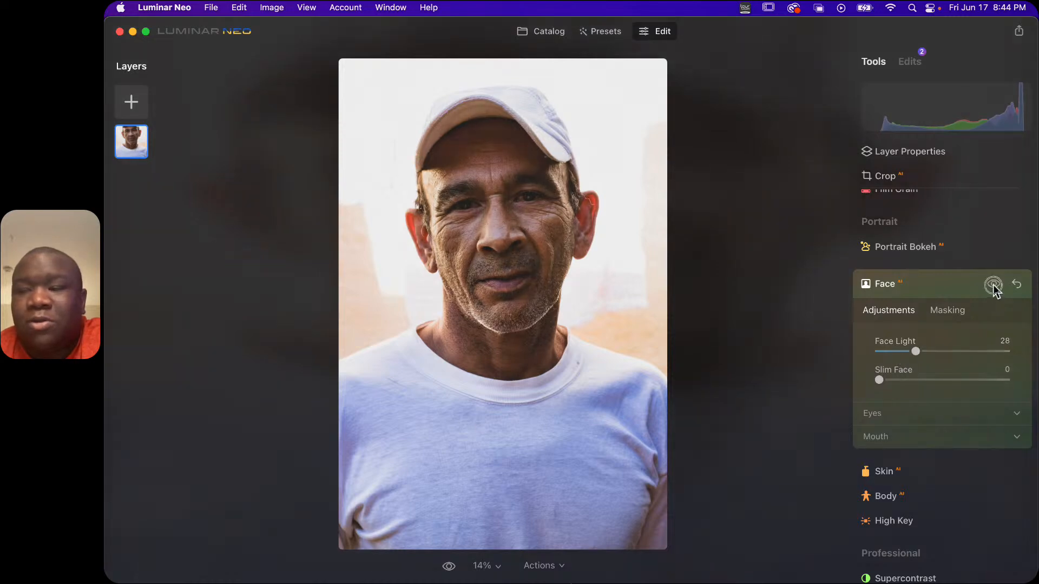
# Compare the portrait with the Face adjustments off and on, and lower Face Light to 11
pyautogui.click(993, 286)
pyautogui.click(993, 285)
pyautogui.click(994, 285)
pyautogui.click(994, 285)
pyautogui.click(994, 285)
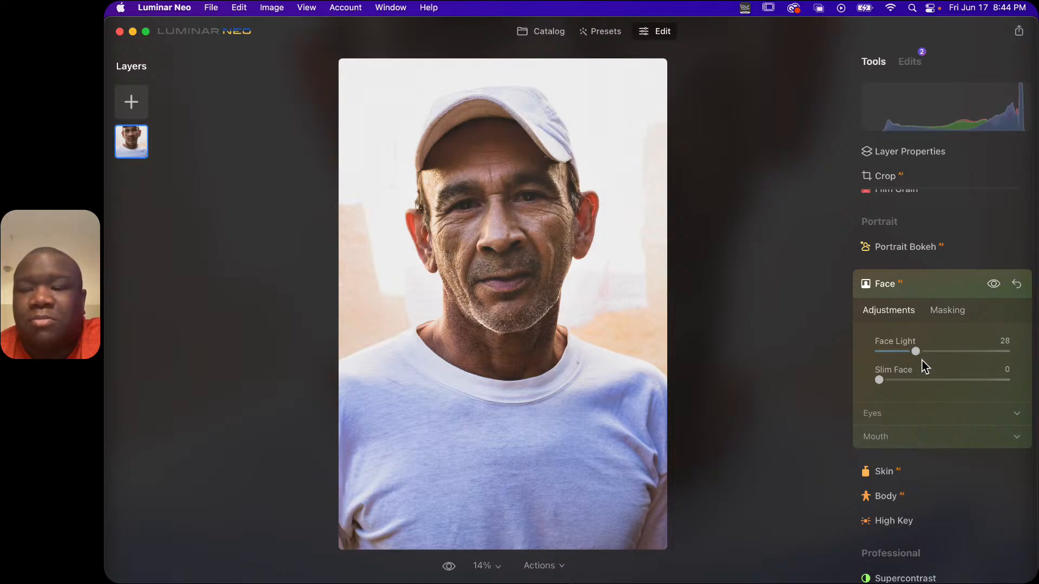
pyautogui.moveTo(915, 354); pyautogui.dragTo(891, 354)
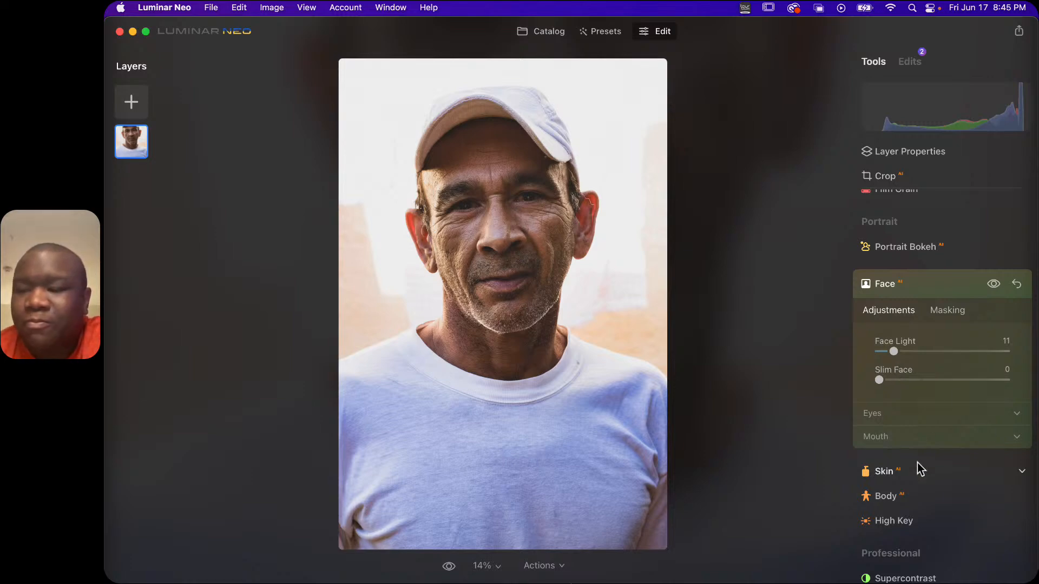
# Try the Blue iris colour in the Face tool's Eyes settings and check it both close up and on the whole portrait
pyautogui.click(939, 412)
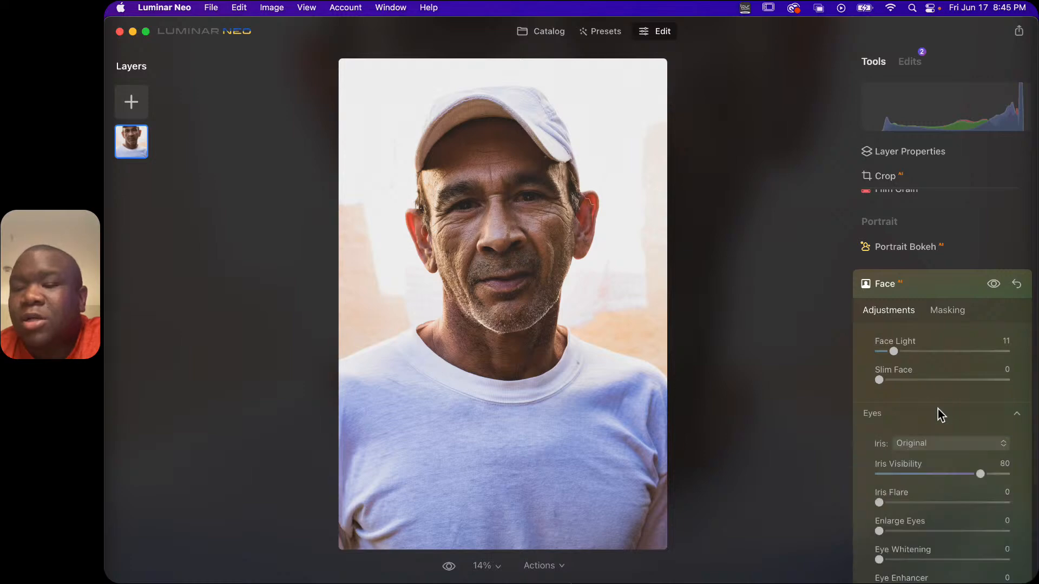
pyautogui.scroll(-3, 954, 376)
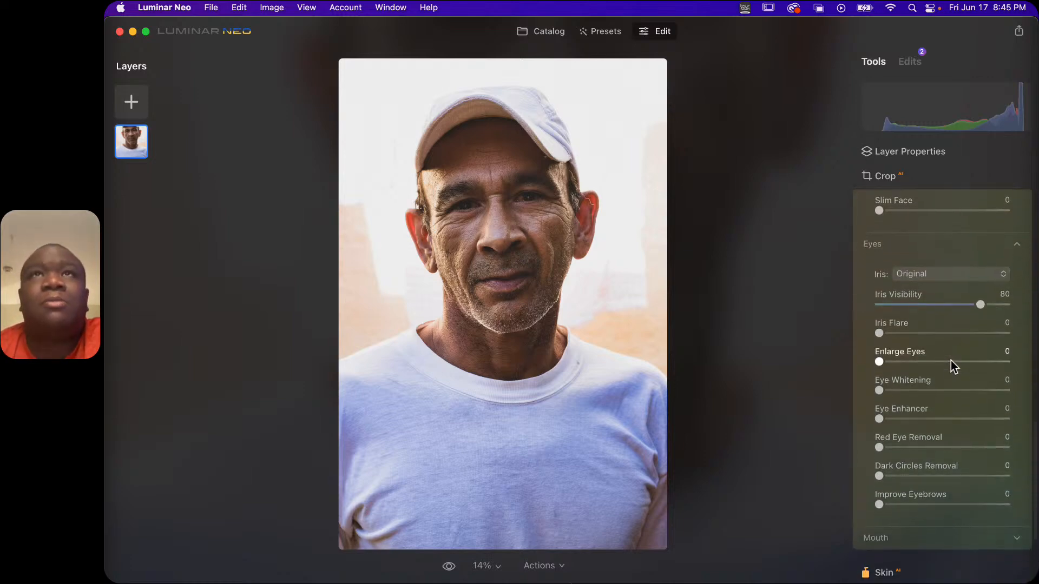
pyautogui.click(527, 206)
pyautogui.moveTo(376, 277); pyautogui.dragTo(547, 355)
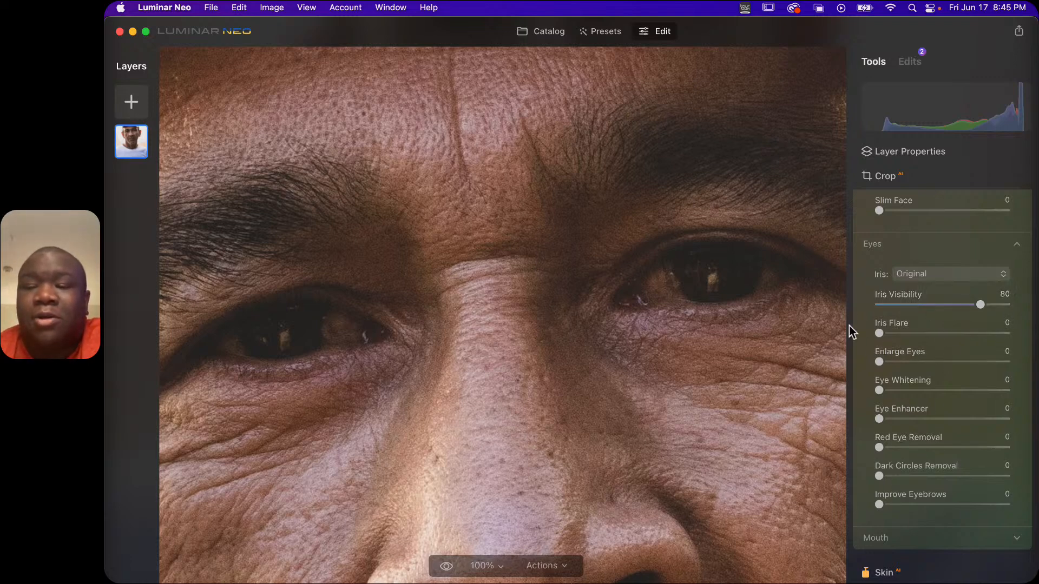
pyautogui.click(922, 276)
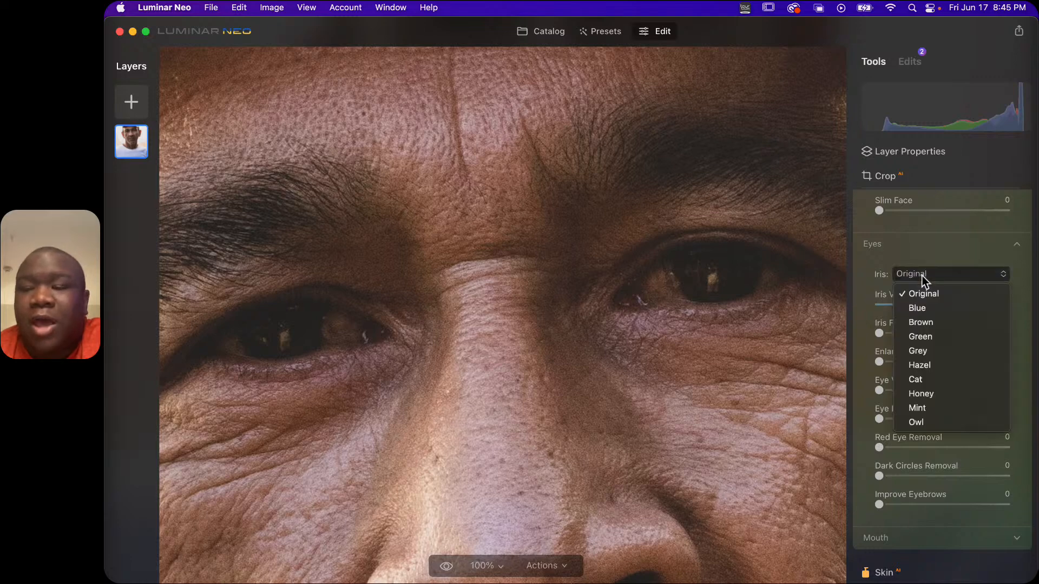
pyautogui.click(923, 308)
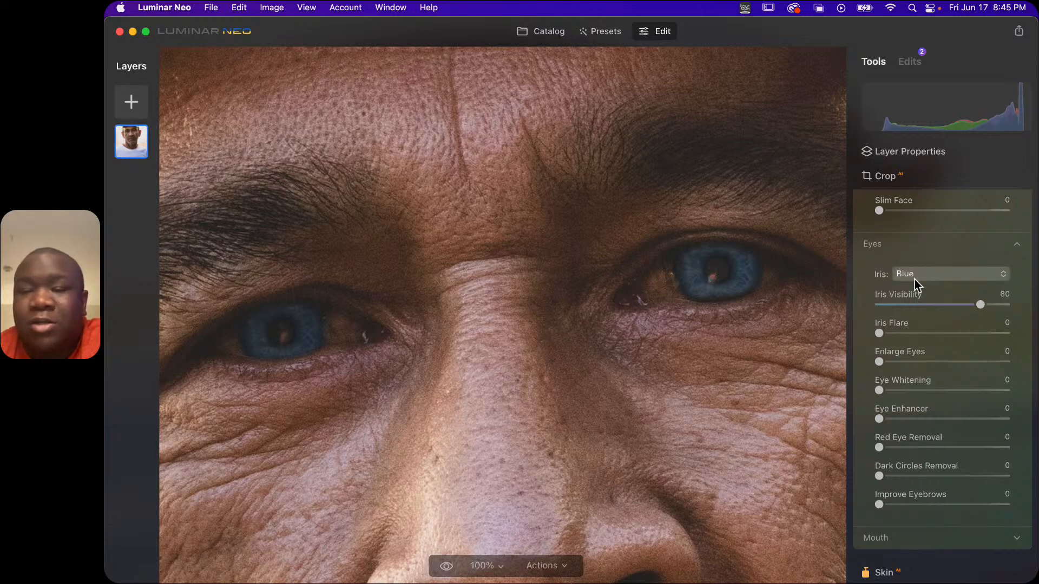
pyautogui.click(510, 287)
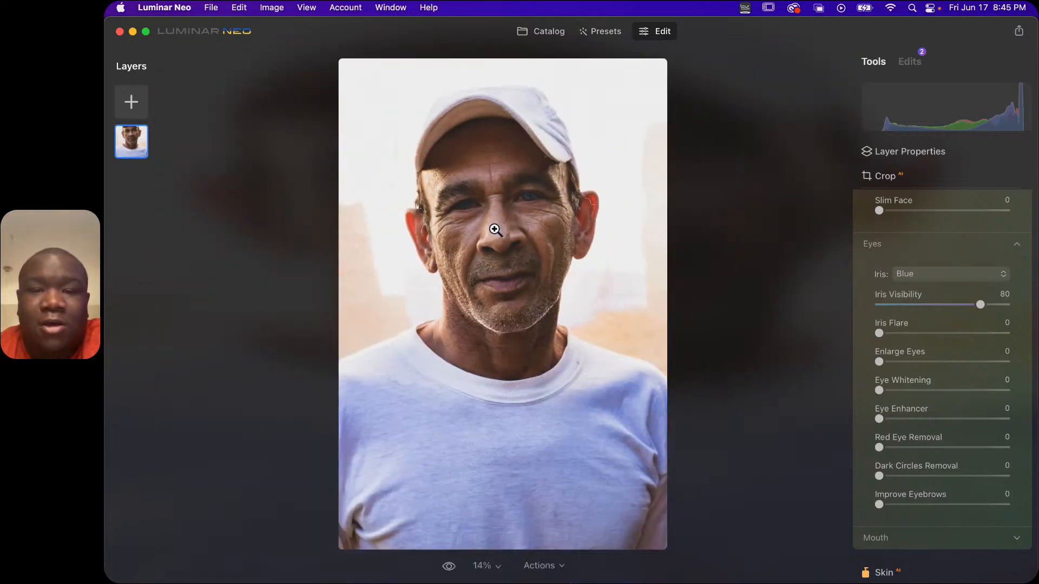
pyautogui.click(496, 199)
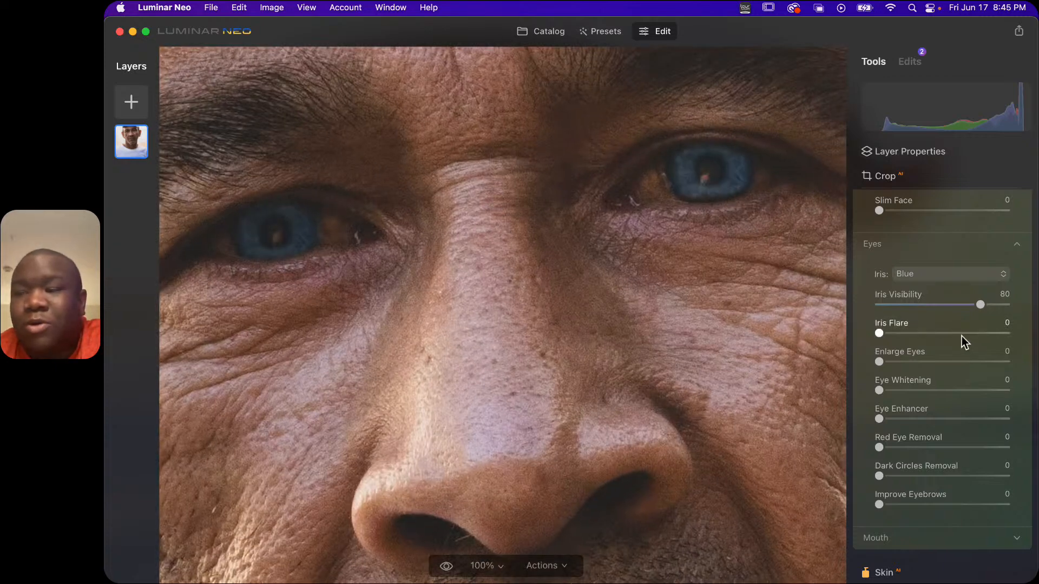
# Try the Brown, Hazel and Owl iris options on the man's eyes
pyautogui.click(907, 278)
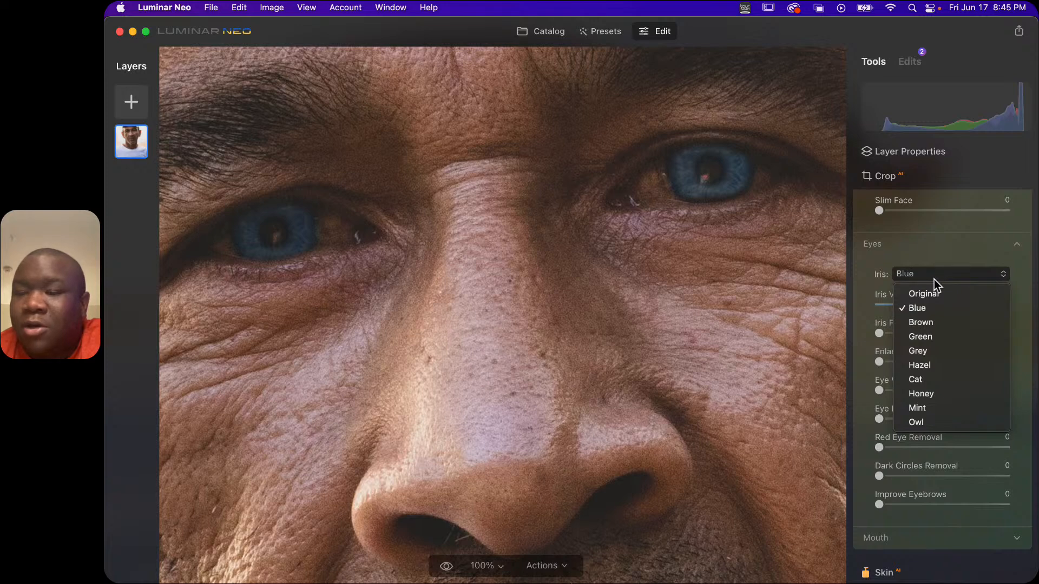
pyautogui.click(937, 323)
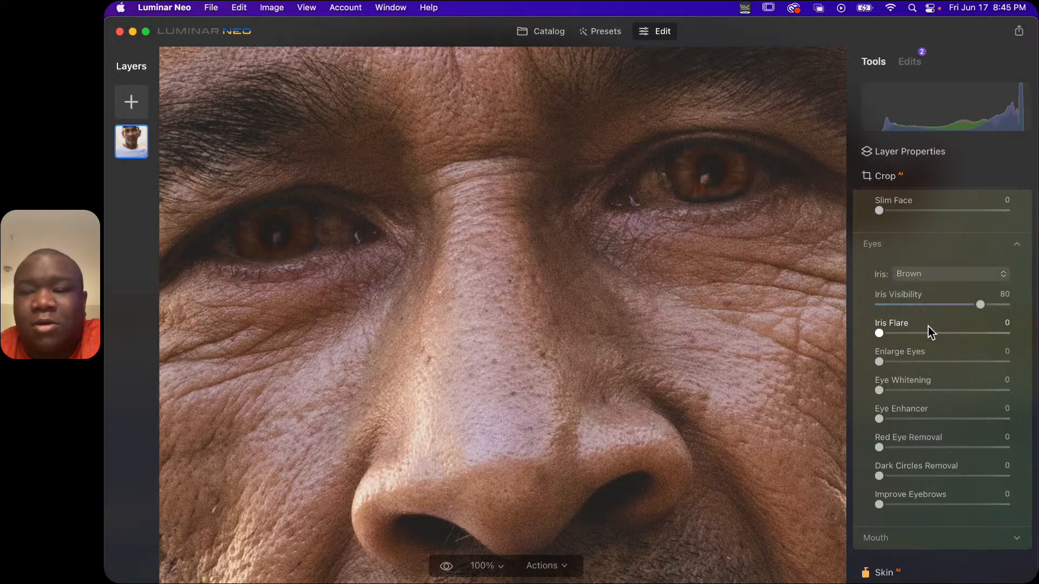
pyautogui.click(921, 277)
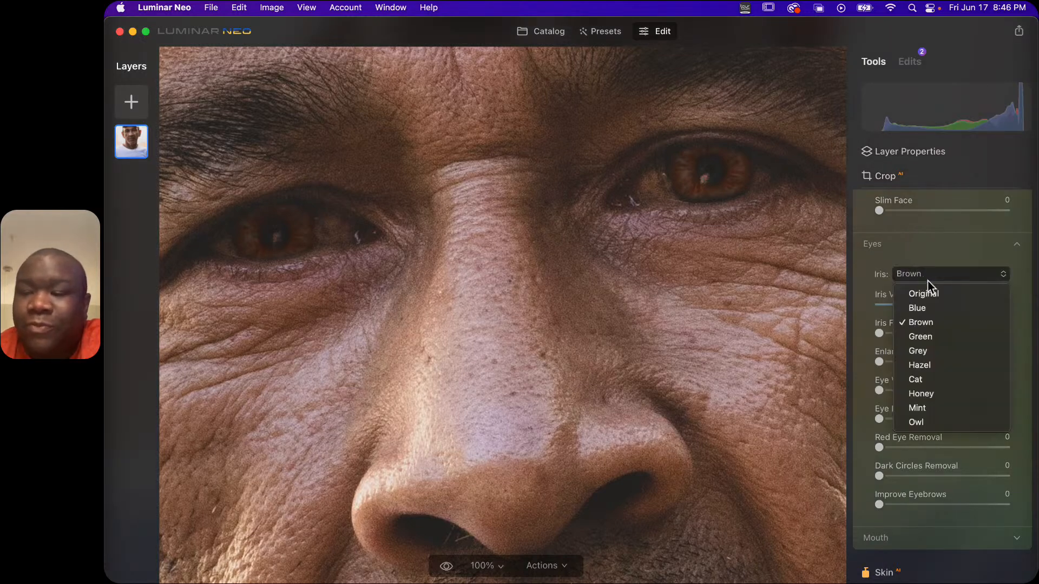
pyautogui.click(934, 363)
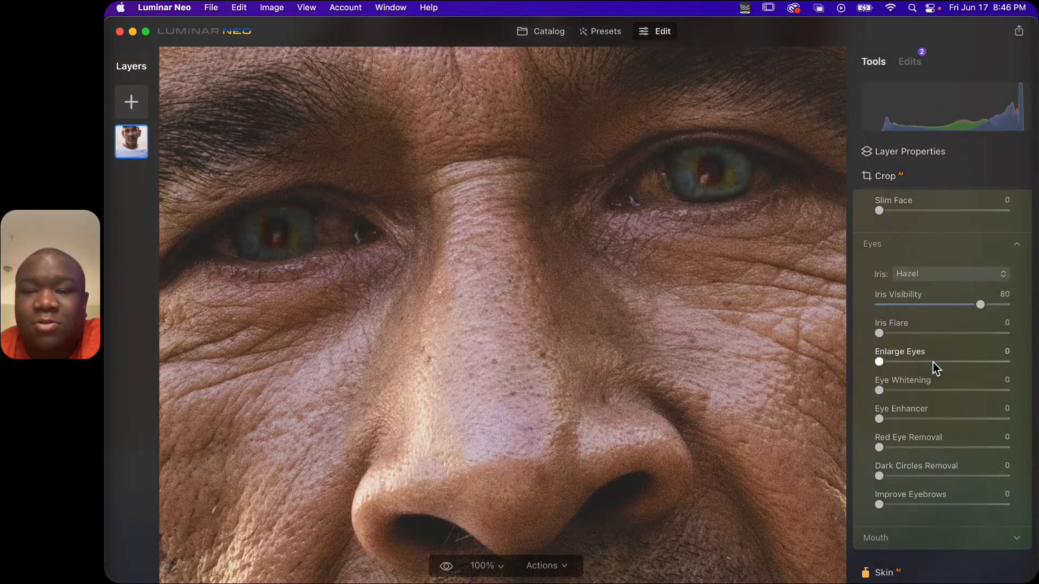
pyautogui.click(939, 276)
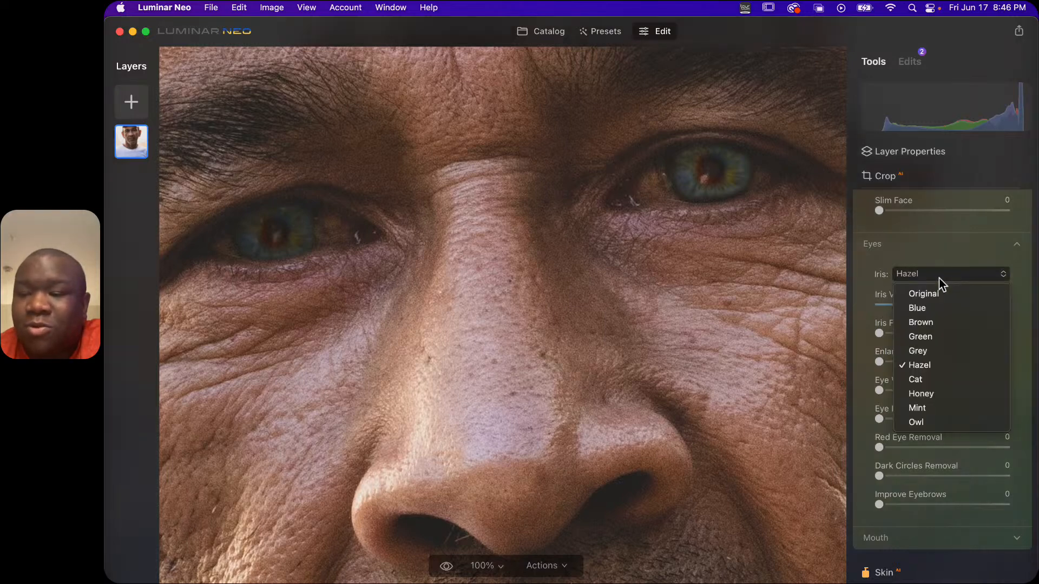
pyautogui.click(914, 423)
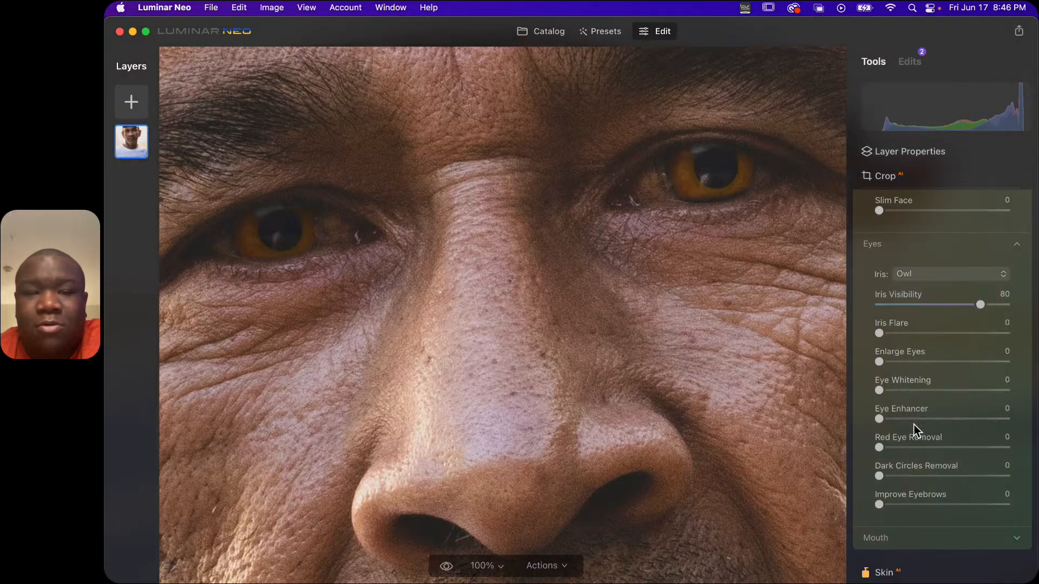
# Try the Cat iris option and restore the iris to Original
pyautogui.click(934, 277)
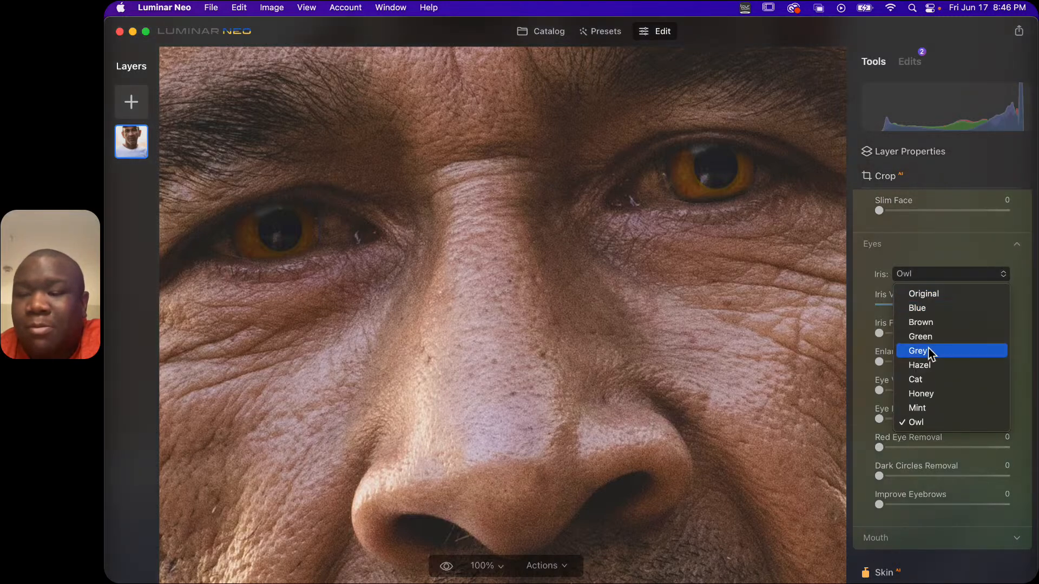
pyautogui.click(917, 384)
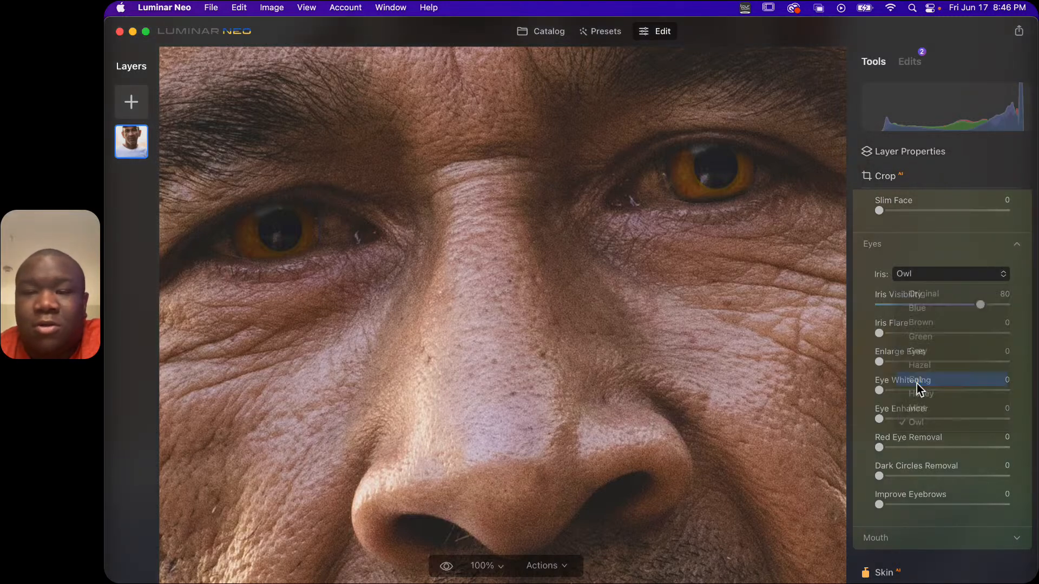
pyautogui.click(924, 274)
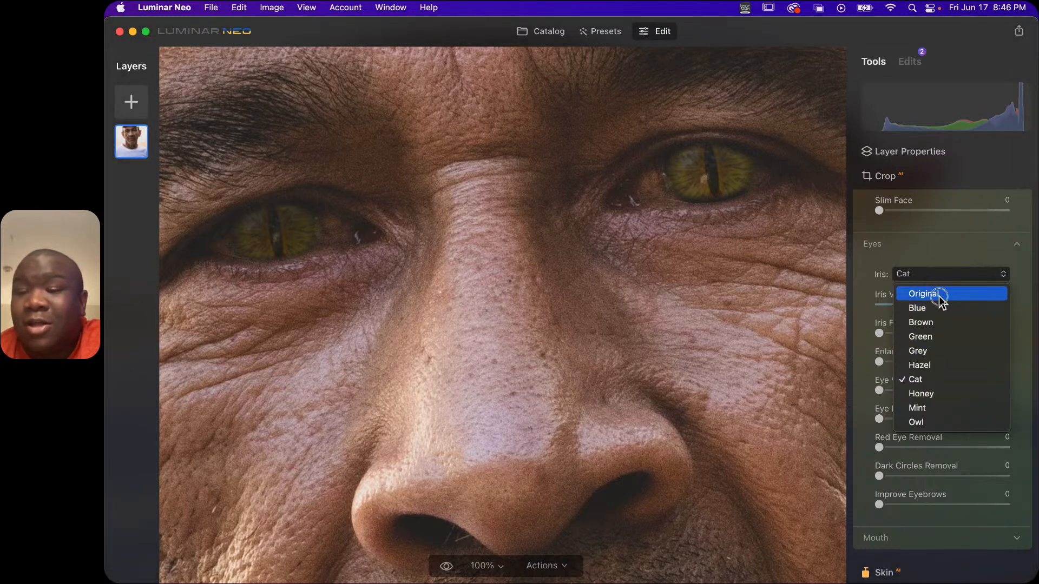
pyautogui.click(940, 295)
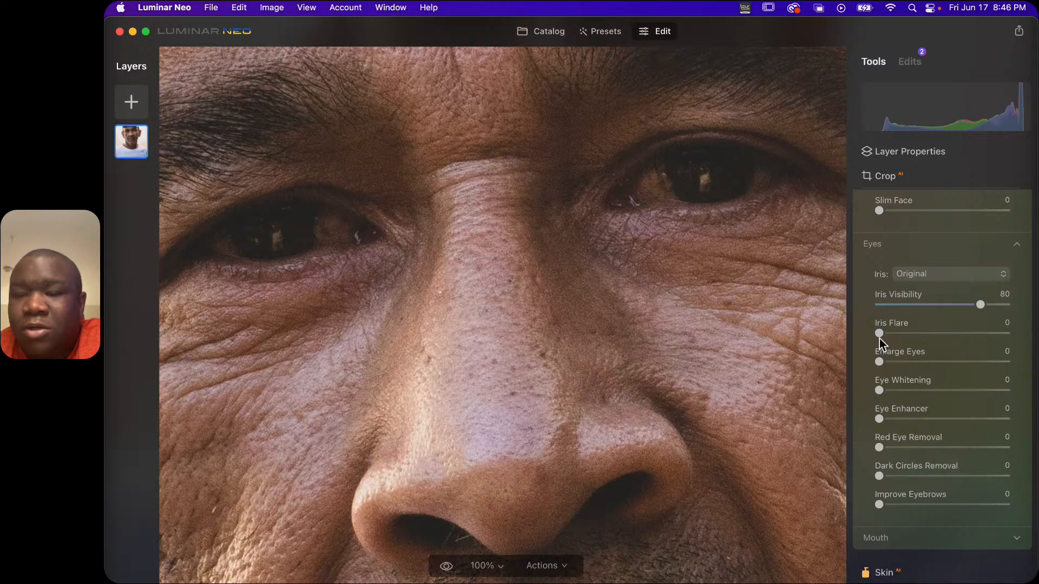
# Try an Iris Flare of 38 and return it to 0
pyautogui.moveTo(879, 333); pyautogui.dragTo(928, 335)
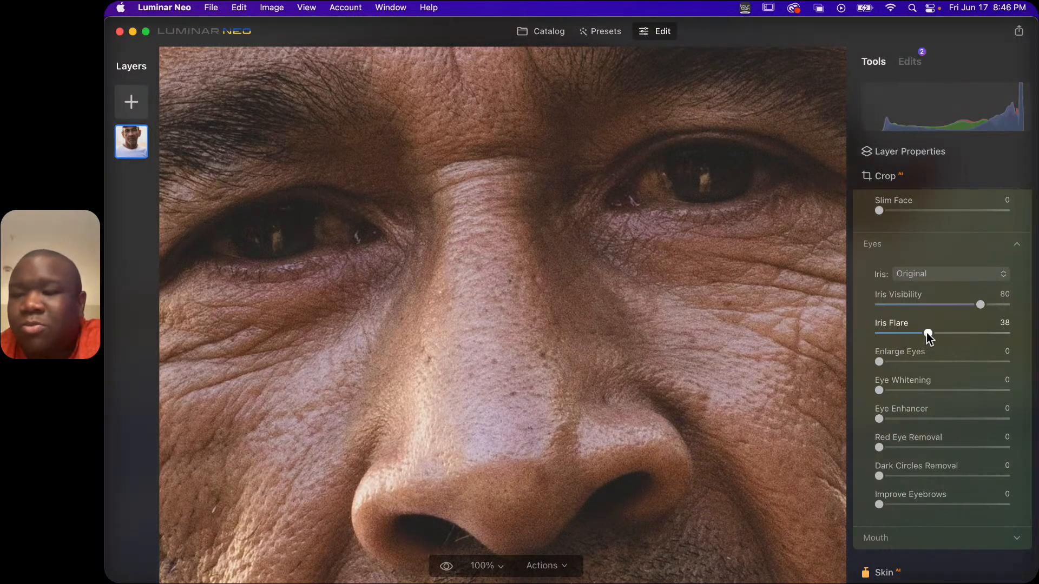
pyautogui.moveTo(923, 331); pyautogui.dragTo(863, 336)
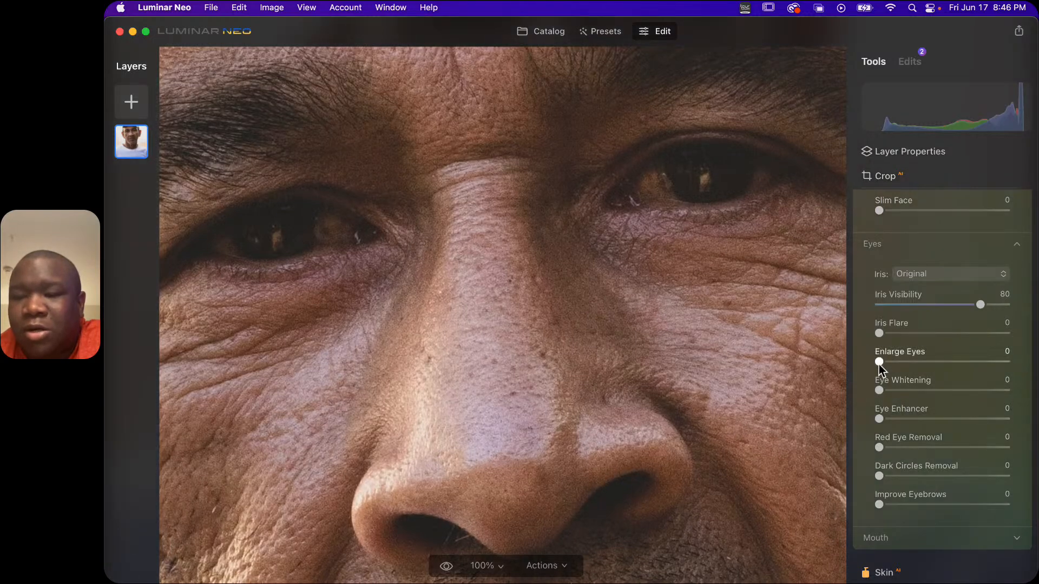
# Set Enlarge Eyes to 74 and compare the whole portrait with the Face adjustments off and on
pyautogui.click(504, 232)
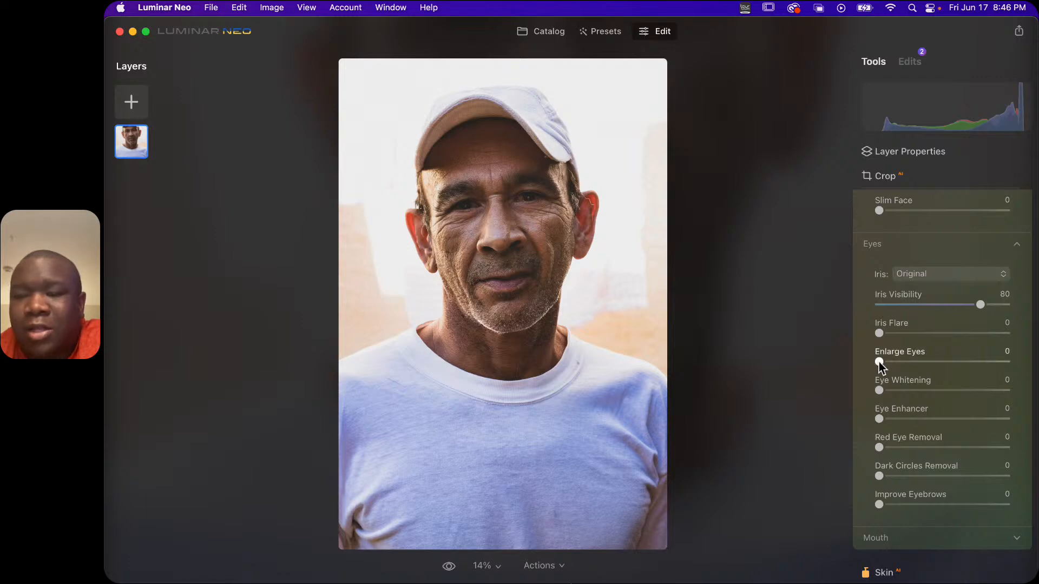
pyautogui.moveTo(880, 364); pyautogui.dragTo(917, 368)
pyautogui.moveTo(932, 369); pyautogui.dragTo(977, 369)
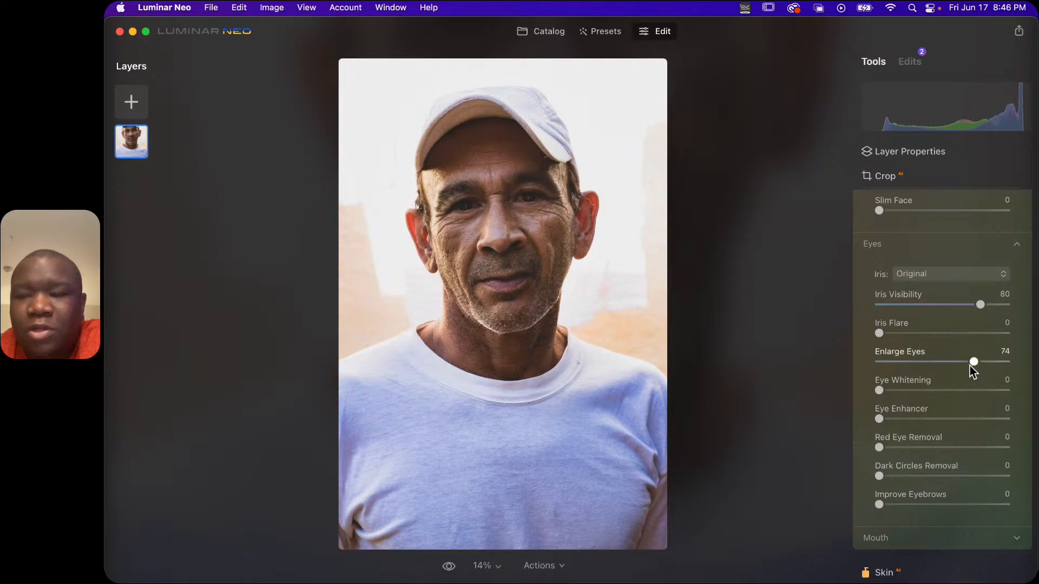
pyautogui.scroll(5, 992, 307)
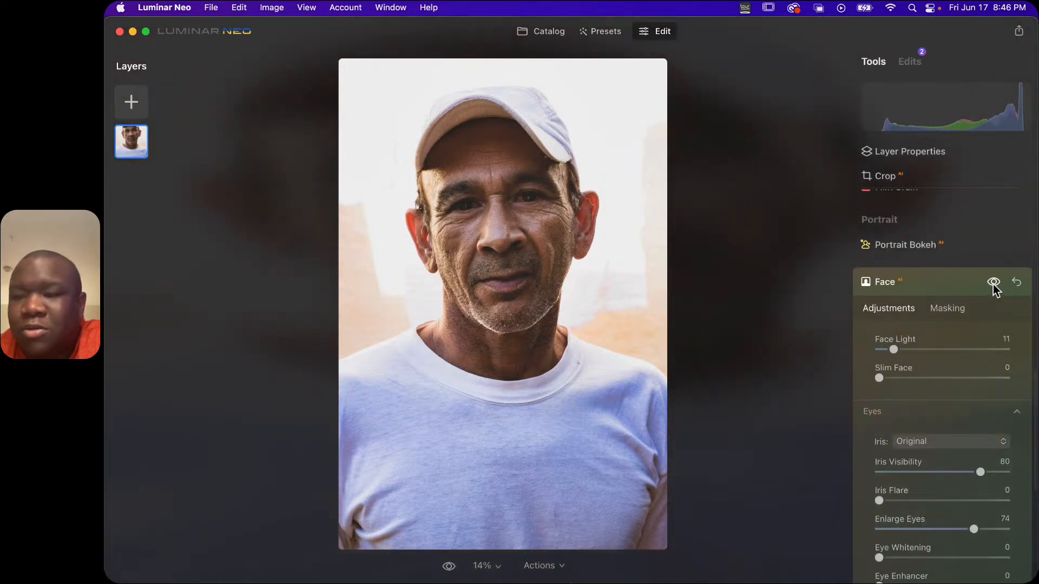
pyautogui.click(994, 282)
pyautogui.click(994, 282)
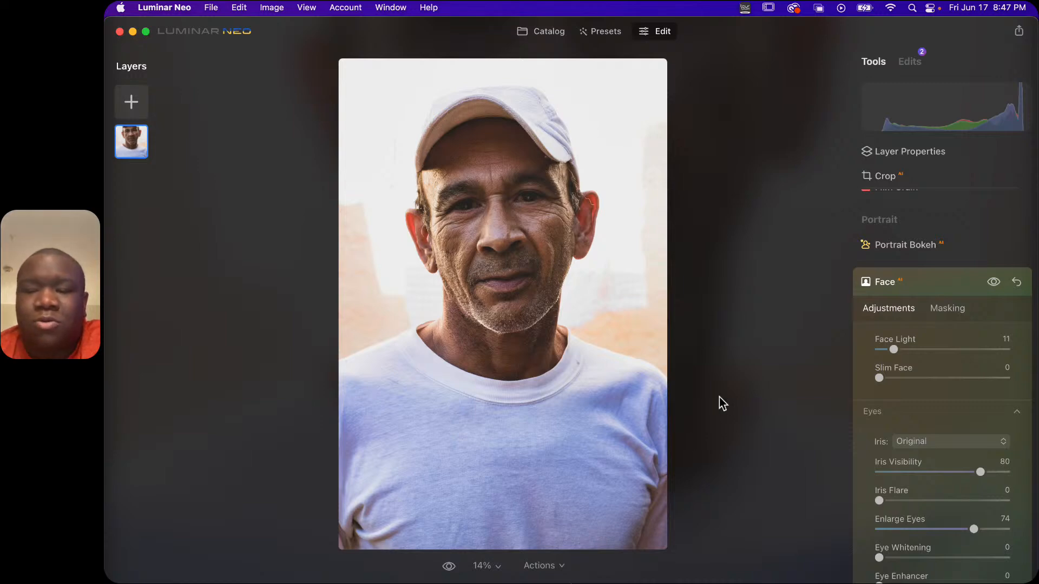
# Try the Blue iris with the enlarged eyes on the whole portrait and switch it back to Original
pyautogui.click(936, 446)
pyautogui.click(933, 475)
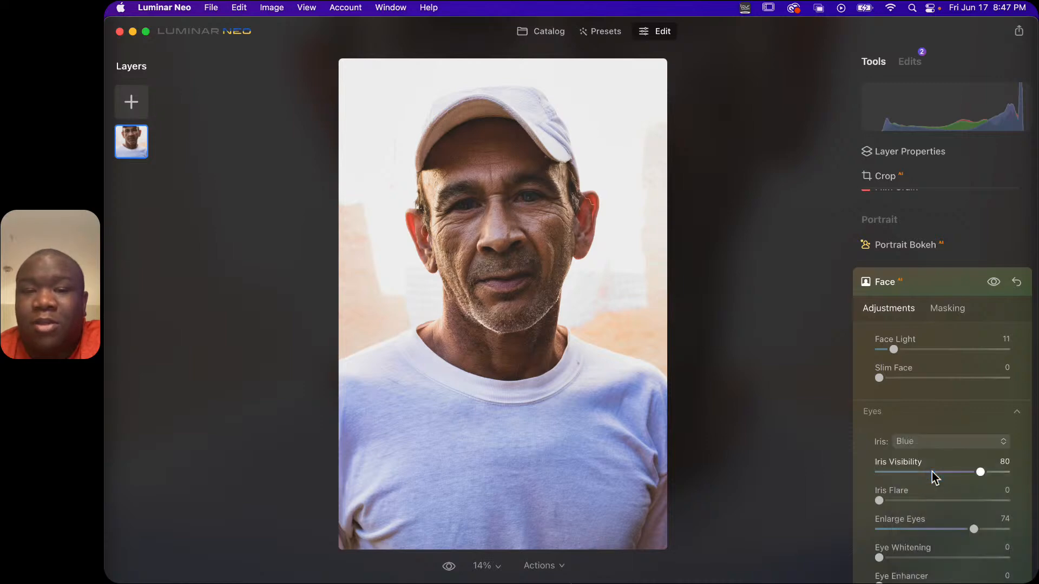
pyautogui.click(936, 440)
pyautogui.click(935, 461)
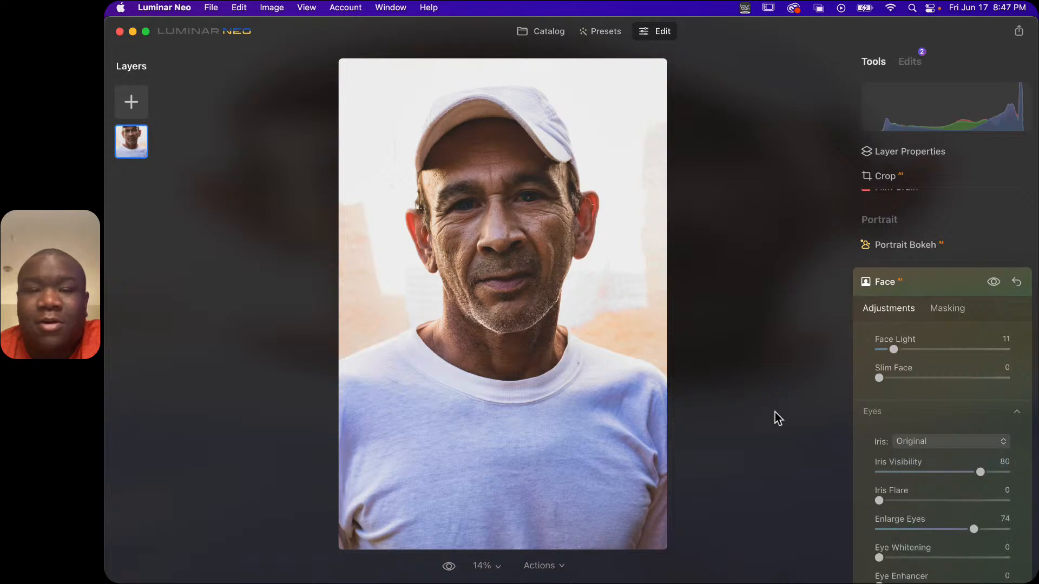
# Reduce Enlarge Eyes to 56 and reset it to 0
pyautogui.scroll(-5, 930, 386)
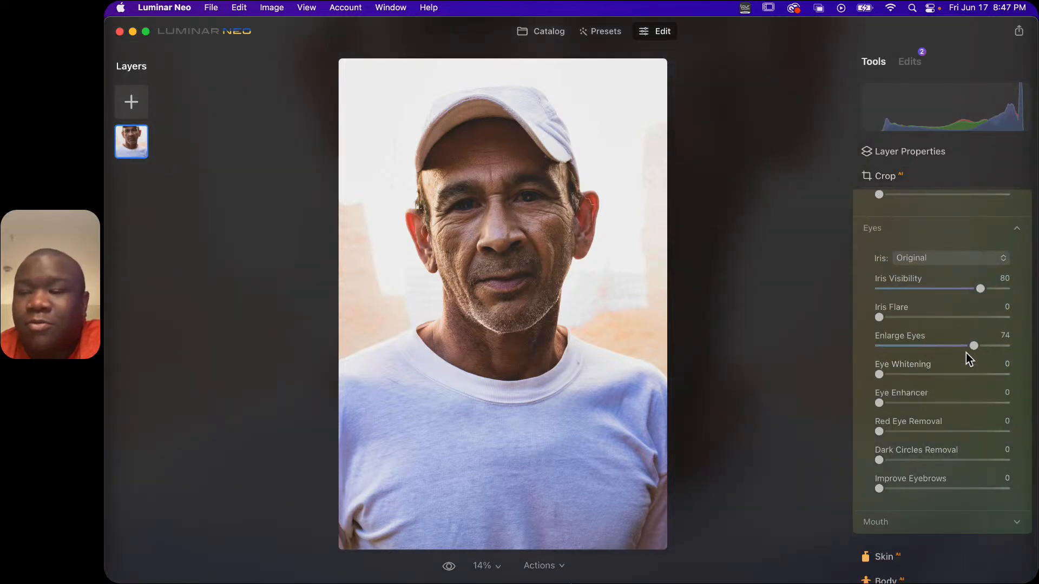
pyautogui.moveTo(972, 353); pyautogui.dragTo(952, 347)
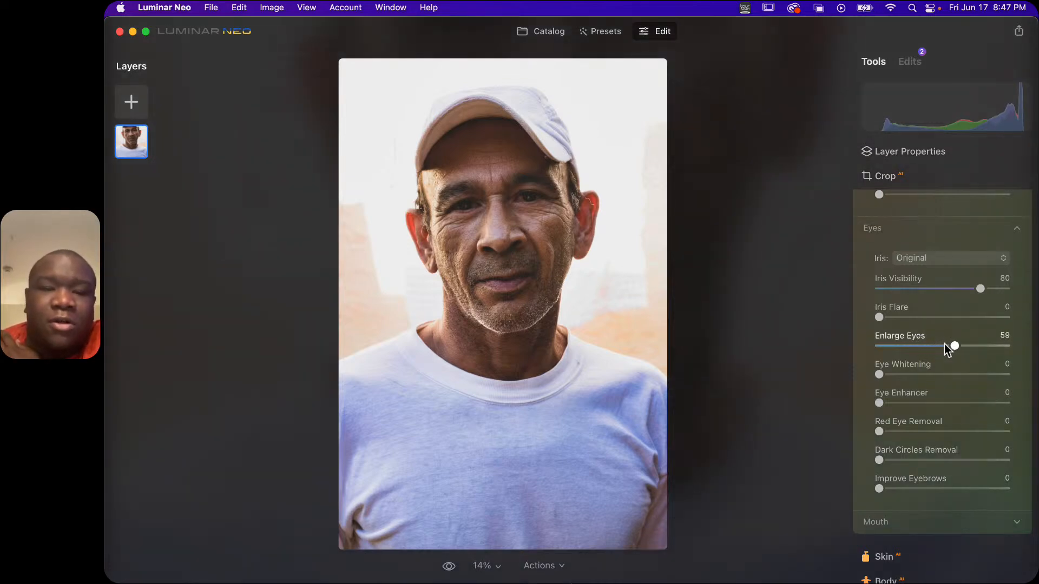
pyautogui.moveTo(953, 346); pyautogui.dragTo(951, 348)
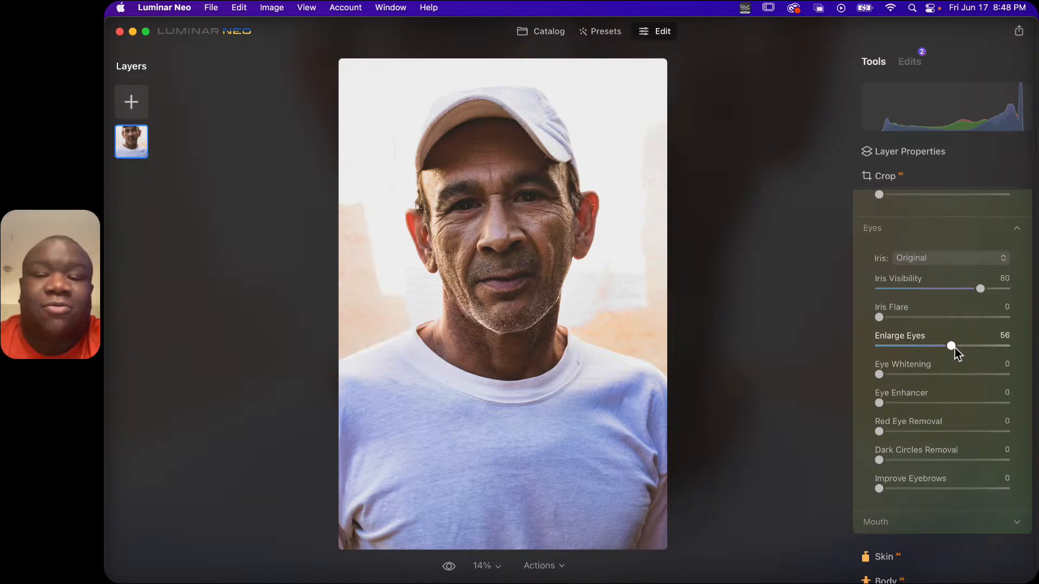
pyautogui.moveTo(951, 347); pyautogui.dragTo(838, 353)
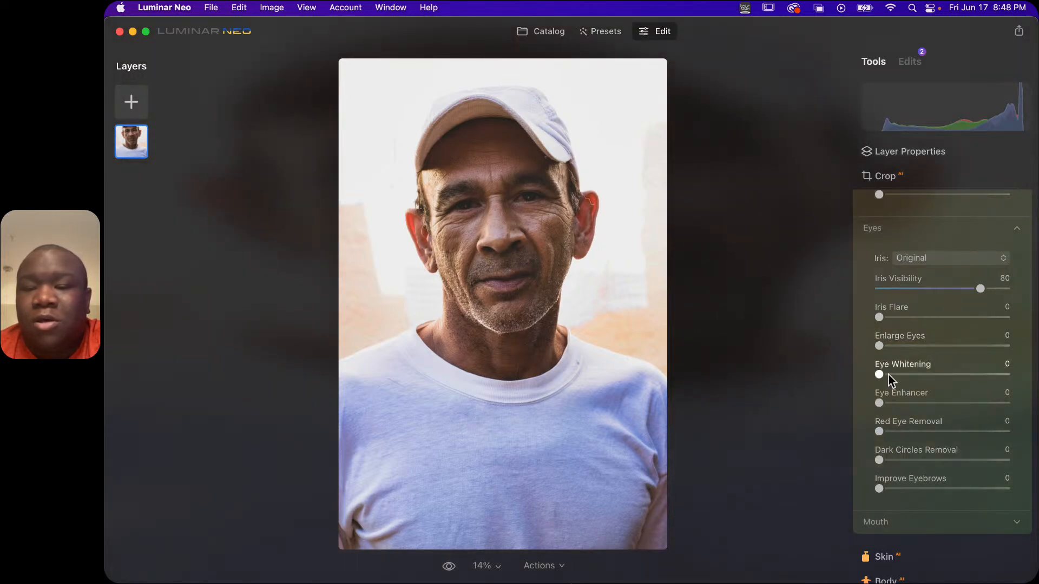
# Set Eye Whitening to 85 and compare the eyes close up with the Face adjustments off and on
pyautogui.click(496, 202)
pyautogui.moveTo(529, 204); pyautogui.dragTo(527, 280)
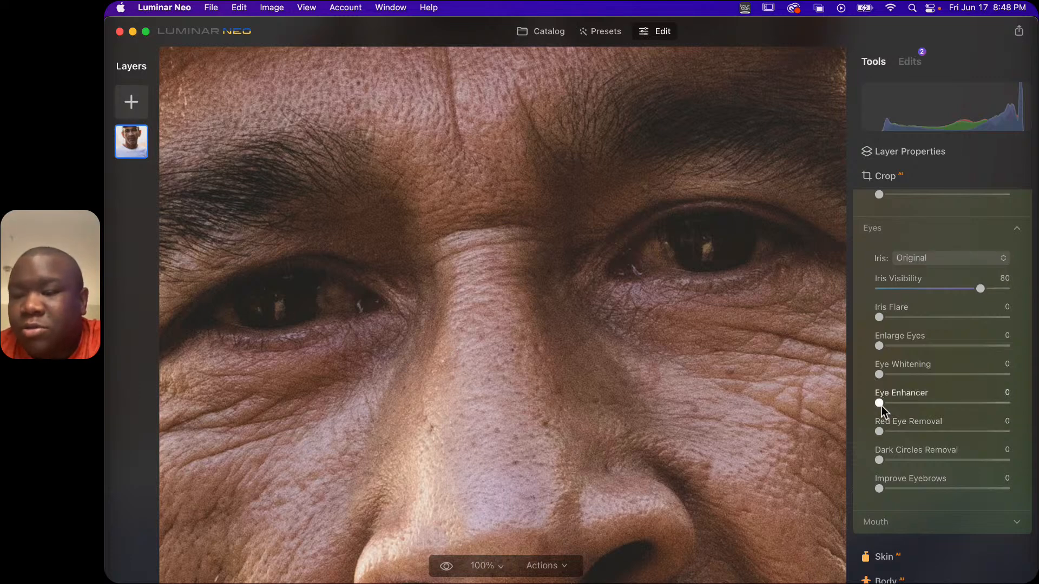
pyautogui.moveTo(878, 375); pyautogui.dragTo(988, 381)
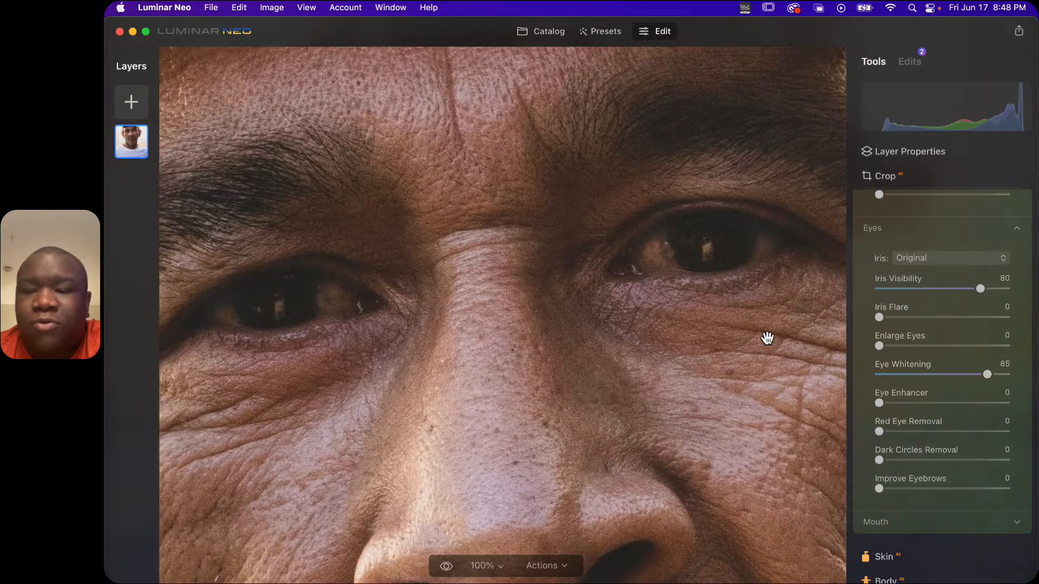
pyautogui.scroll(5, 990, 264)
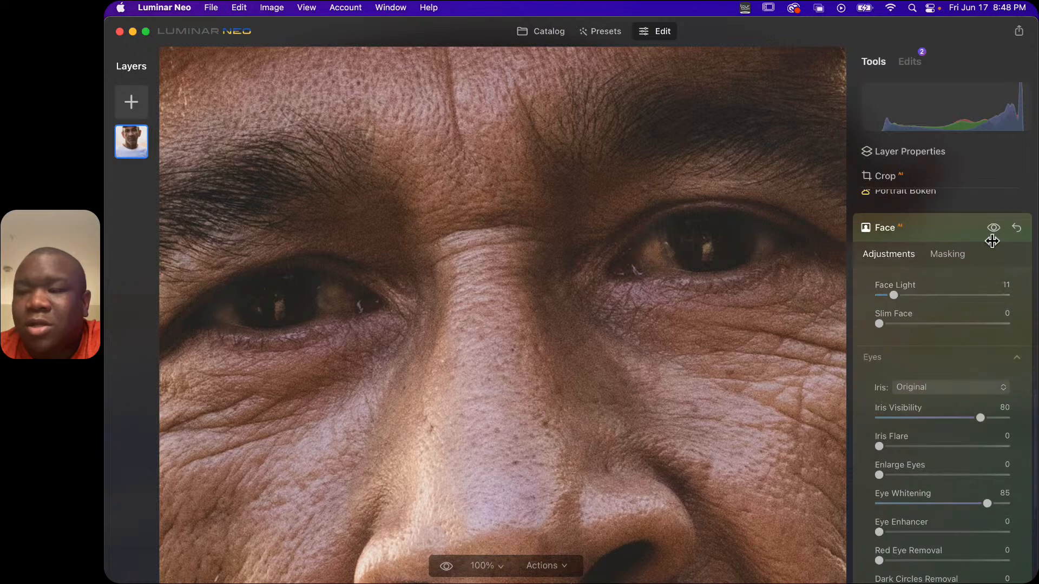
pyautogui.click(994, 228)
pyautogui.click(994, 228)
pyautogui.click(993, 228)
pyautogui.click(994, 228)
pyautogui.click(994, 228)
pyautogui.click(994, 228)
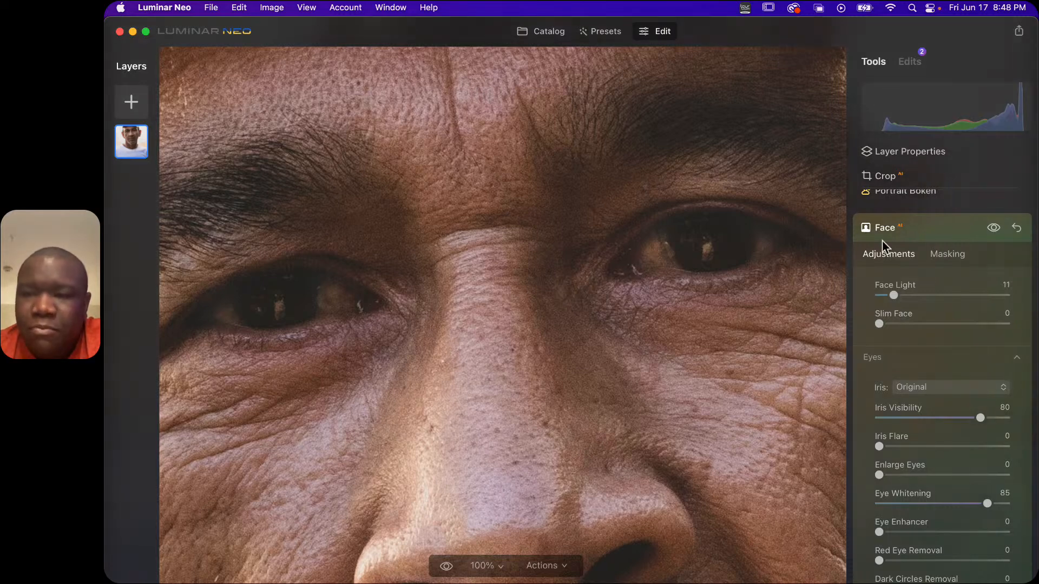
# Compare the eyes with the Face adjustments off and on, close up and on the whole portrait, and reset Eye Whitening to 0
pyautogui.click(994, 228)
pyautogui.click(994, 227)
pyautogui.click(993, 228)
pyautogui.click(994, 228)
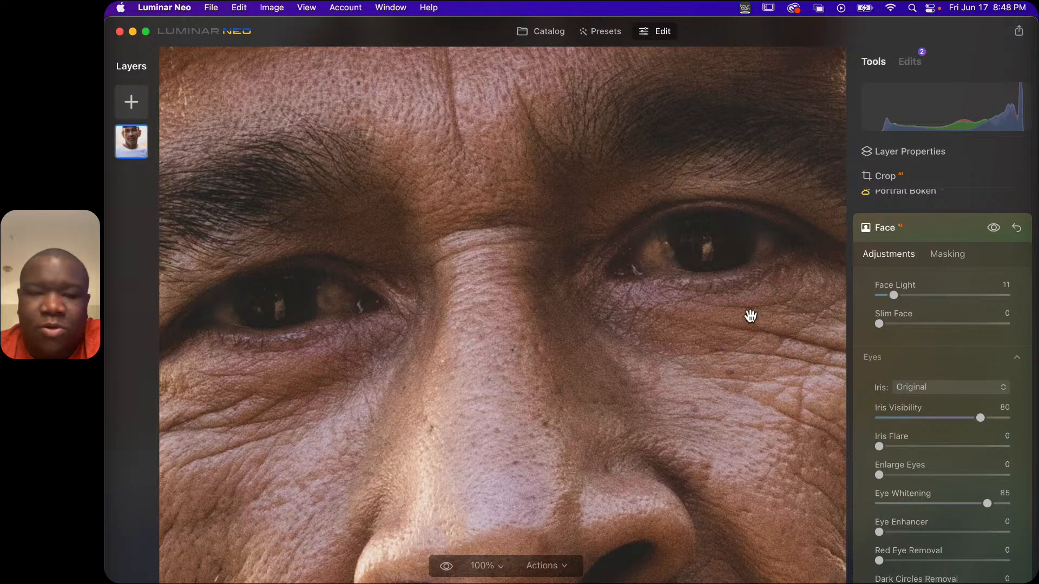
pyautogui.doubleClick(492, 310)
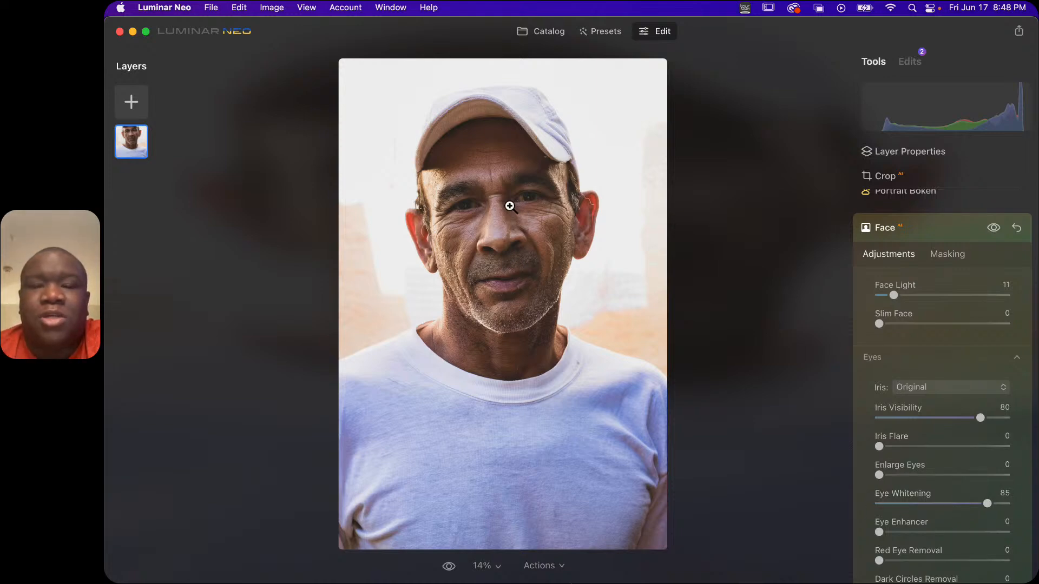
pyautogui.click(991, 229)
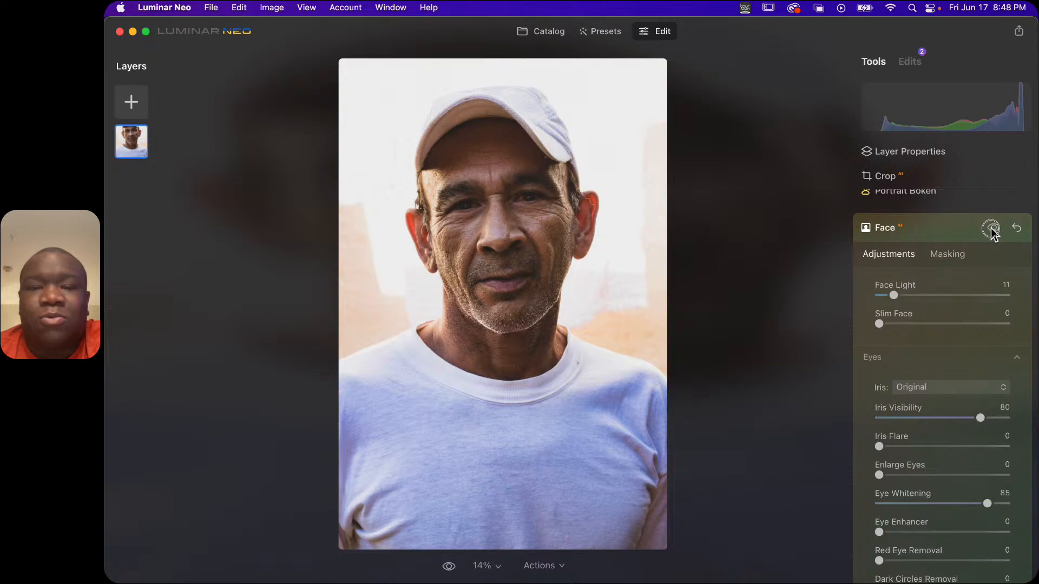
pyautogui.click(991, 228)
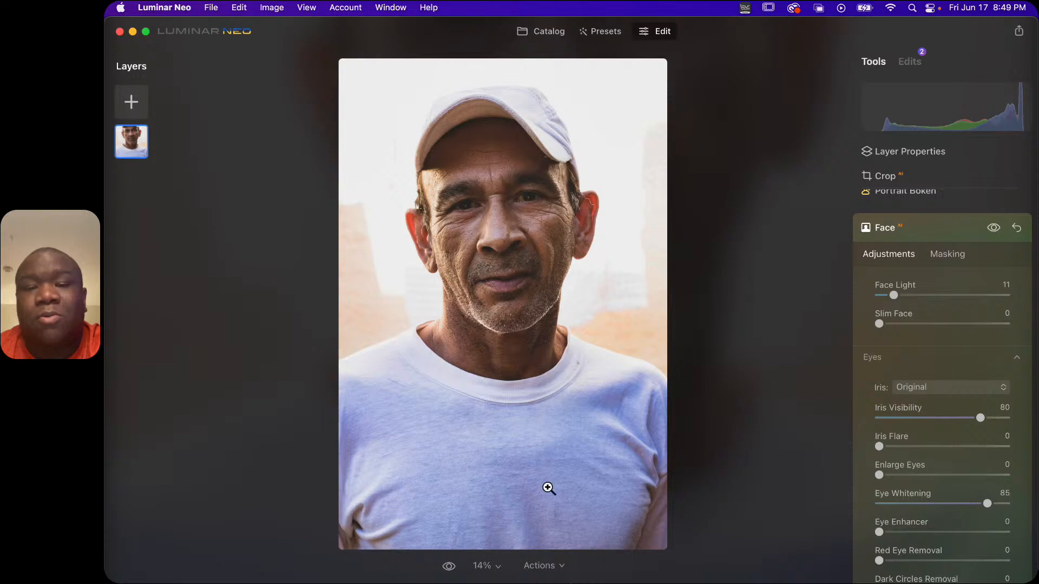
pyautogui.moveTo(988, 502); pyautogui.dragTo(870, 508)
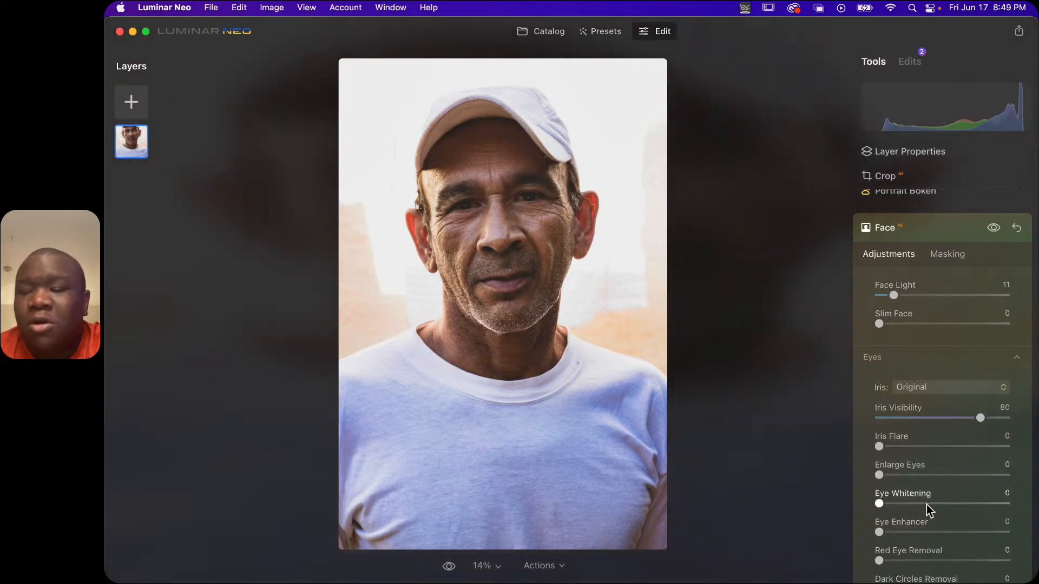
# Try Eye Enhancer at 71 and 68 with the eyes shown close up, and reset it to 0
pyautogui.scroll(-2, 926, 505)
pyautogui.scroll(-10, 928, 503)
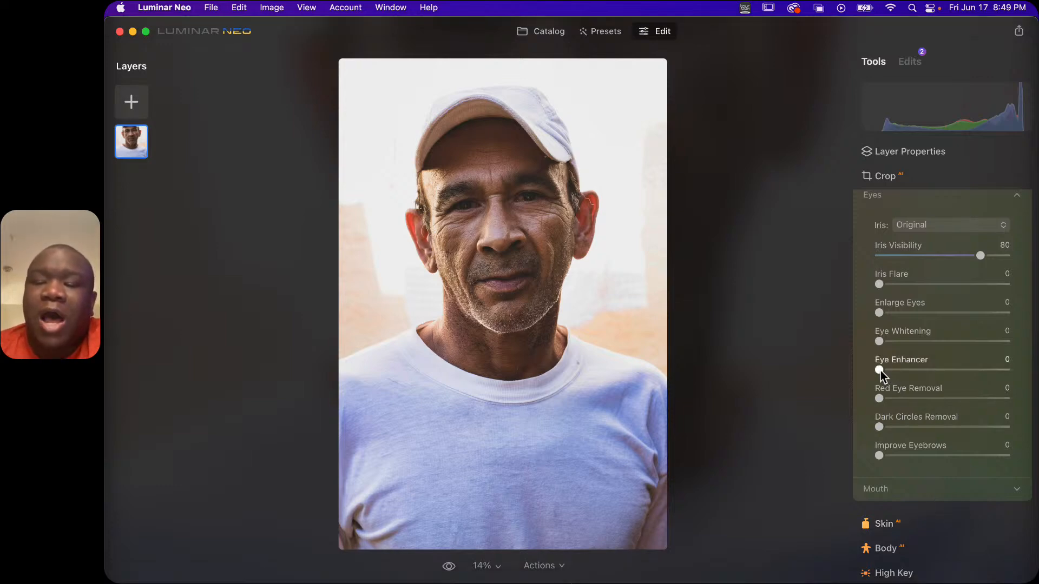
pyautogui.moveTo(881, 371); pyautogui.dragTo(980, 380)
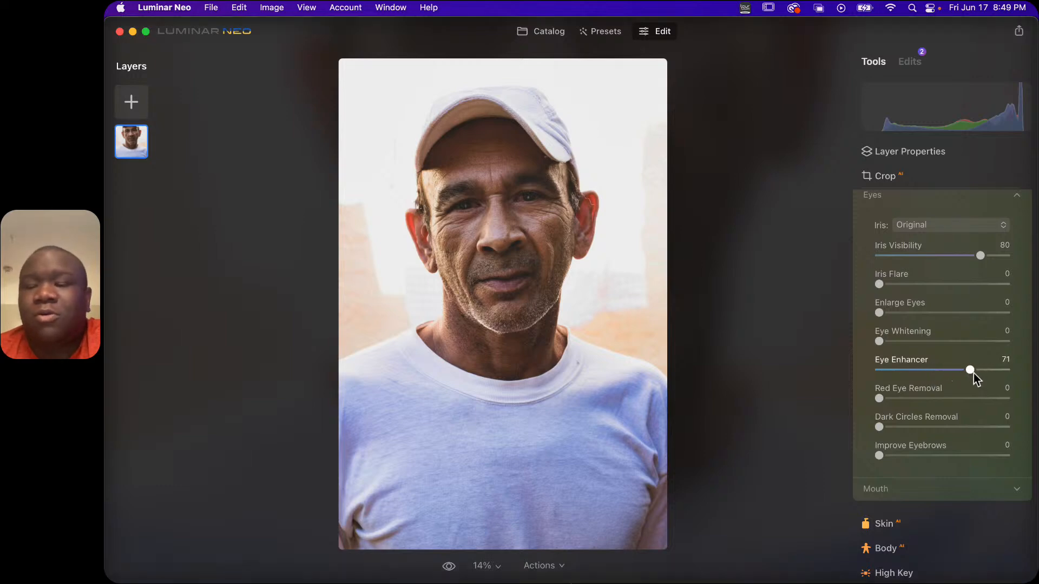
pyautogui.click(513, 205)
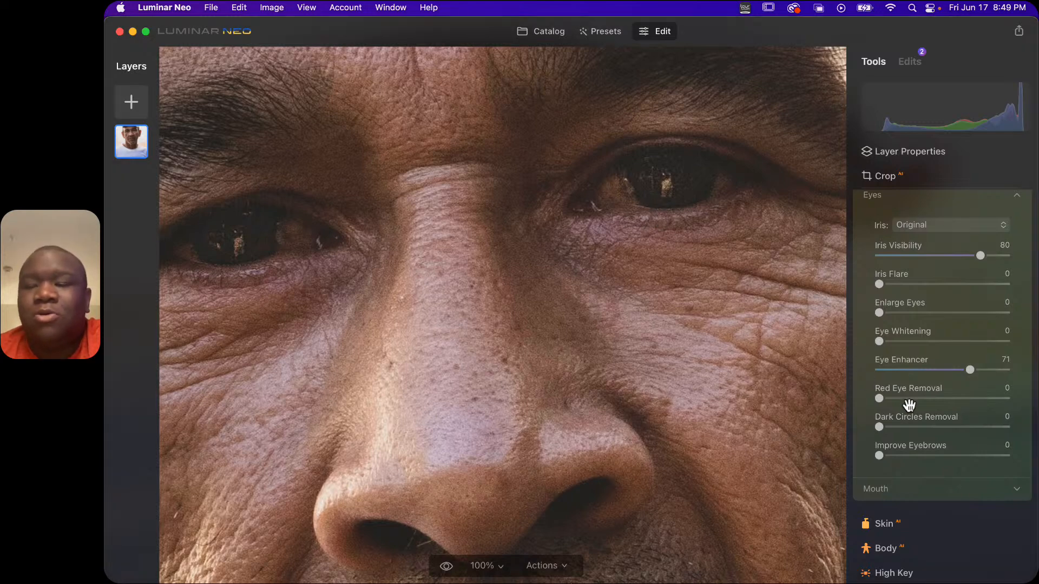
pyautogui.moveTo(969, 375)
pyautogui.mouseDown()
pyautogui.moveTo(877, 374)
pyautogui.moveTo(966, 373)
pyautogui.mouseUp()
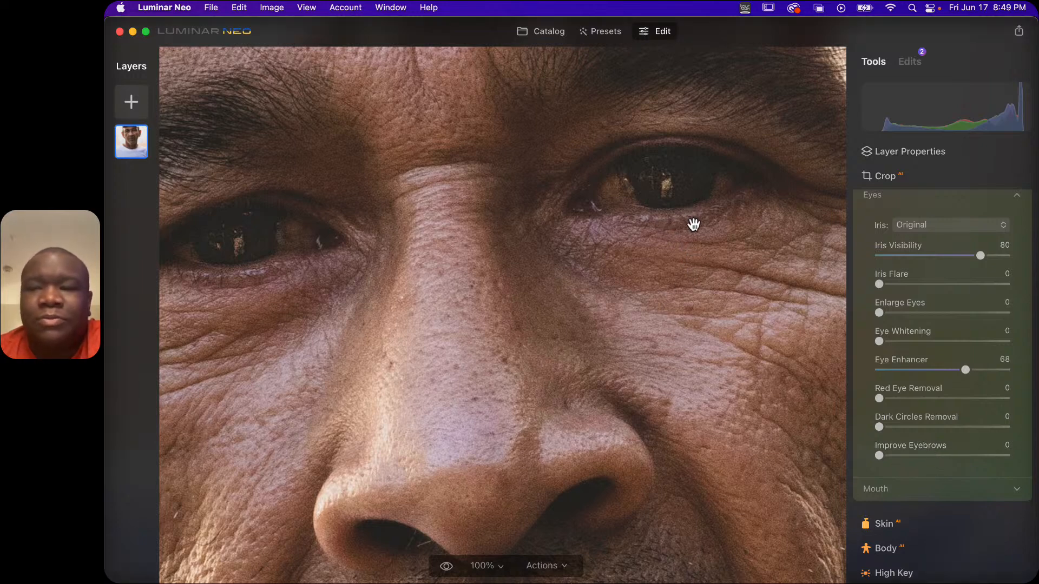
pyautogui.moveTo(966, 370); pyautogui.dragTo(855, 360)
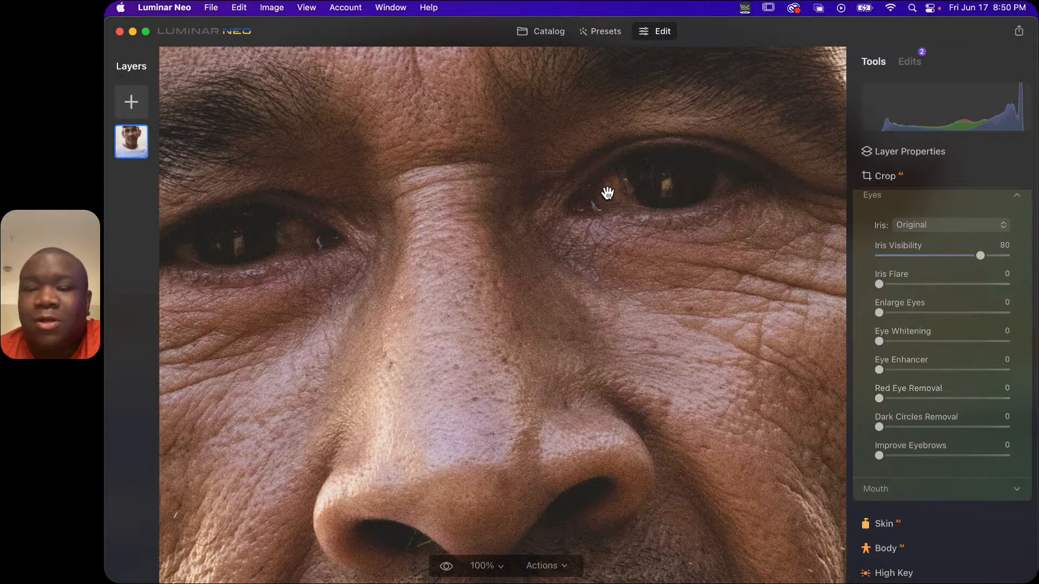
# Try Dark Circles Removal at 59 and 34, and raise it to 66 on the whole portrait
pyautogui.moveTo(470, 211); pyautogui.dragTo(499, 220)
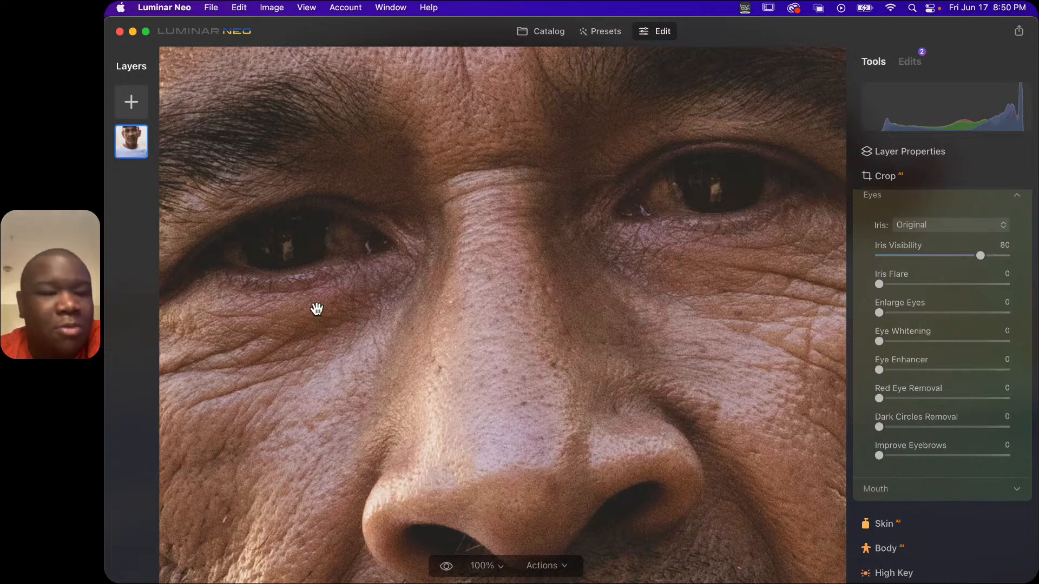
pyautogui.moveTo(879, 427); pyautogui.dragTo(960, 433)
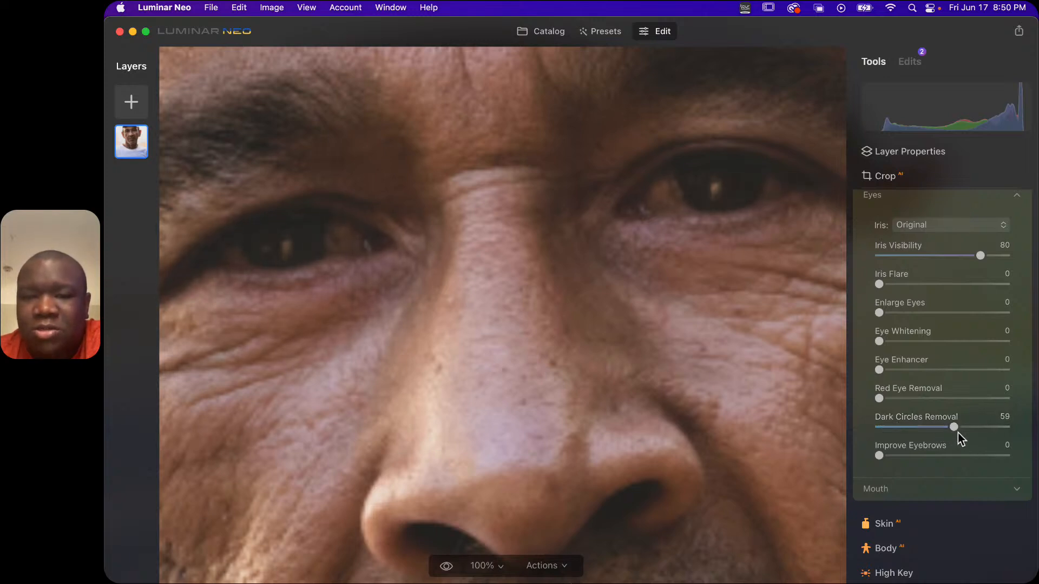
pyautogui.click(489, 211)
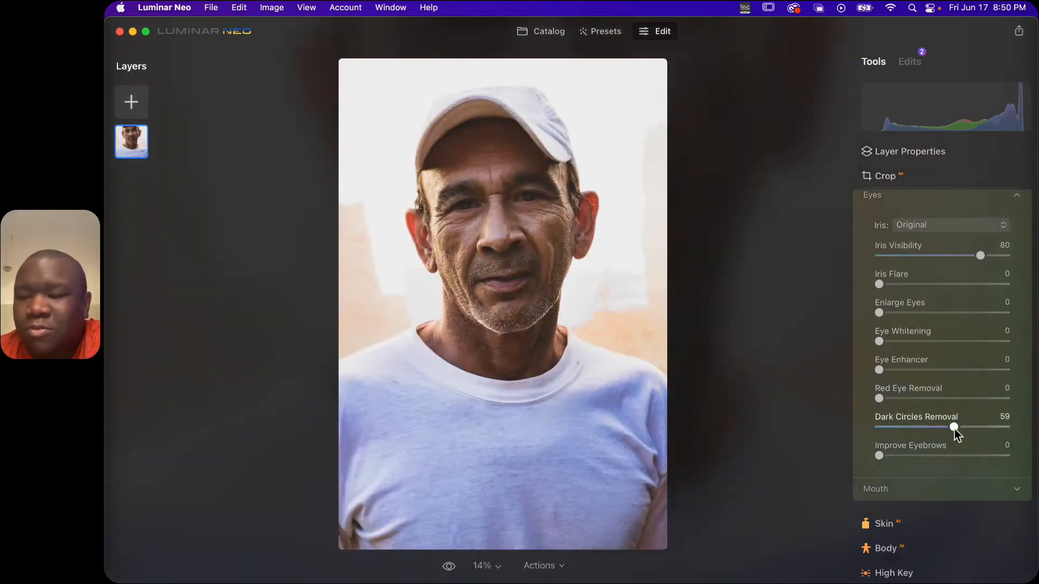
pyautogui.moveTo(954, 428); pyautogui.dragTo(922, 426)
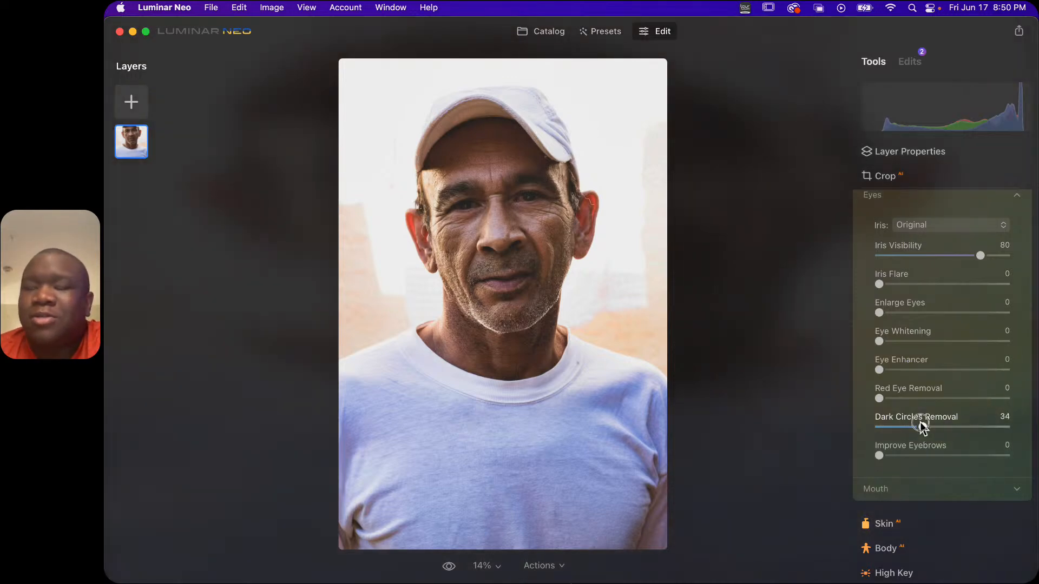
pyautogui.moveTo(920, 425); pyautogui.dragTo(963, 427)
# Compare the under-eye area close up with the Face adjustments off and on, and return to the whole portrait
pyautogui.doubleClick(466, 213)
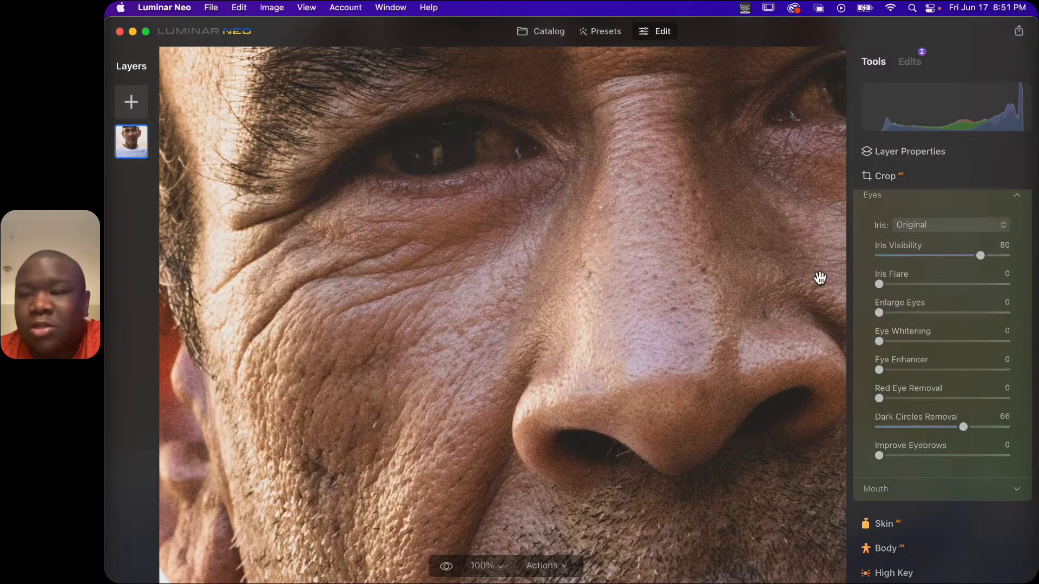
pyautogui.scroll(3, 921, 279)
pyautogui.scroll(1, 944, 257)
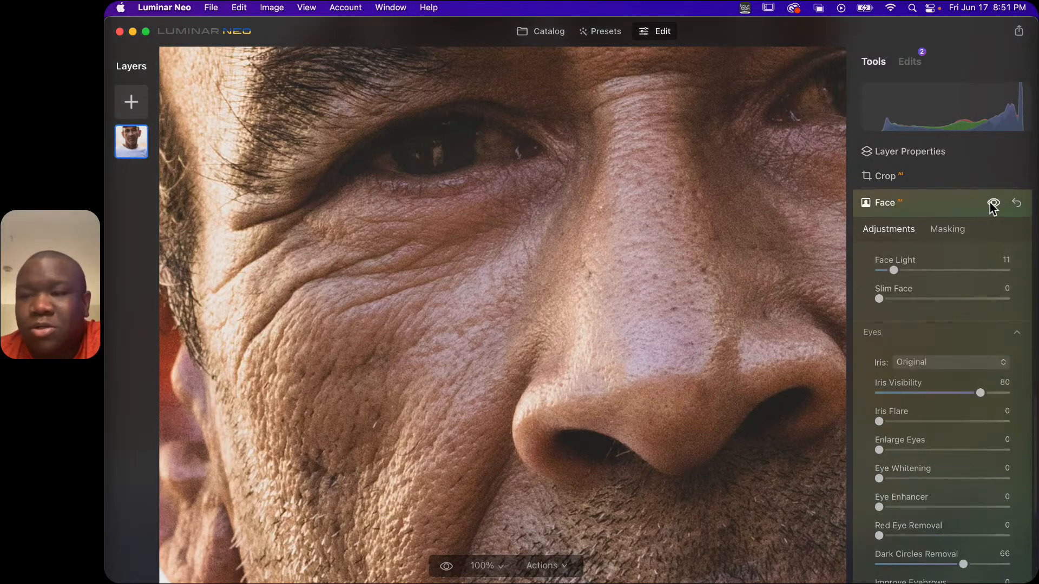
pyautogui.click(991, 204)
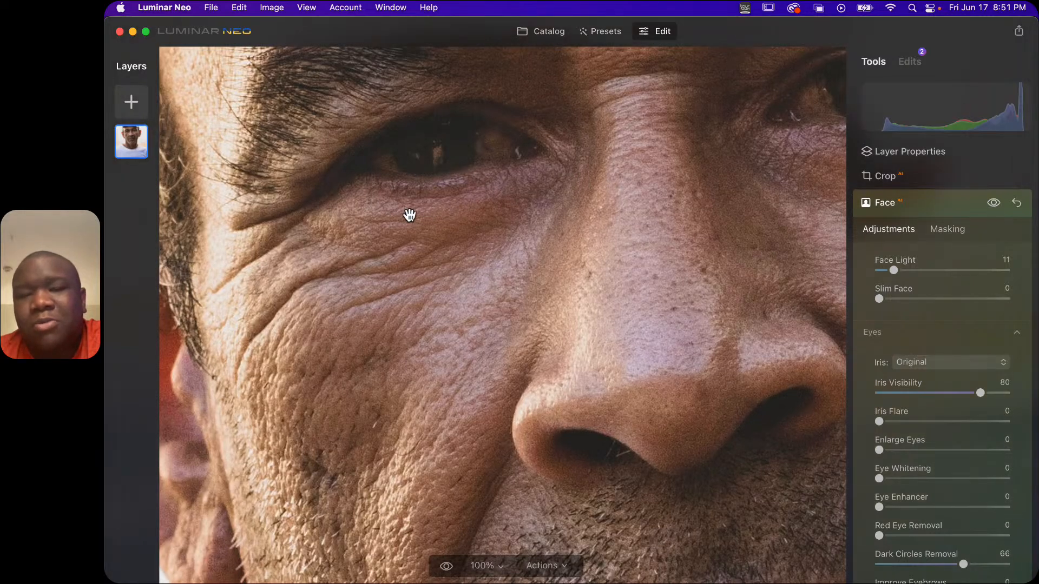
pyautogui.scroll(-1, 933, 495)
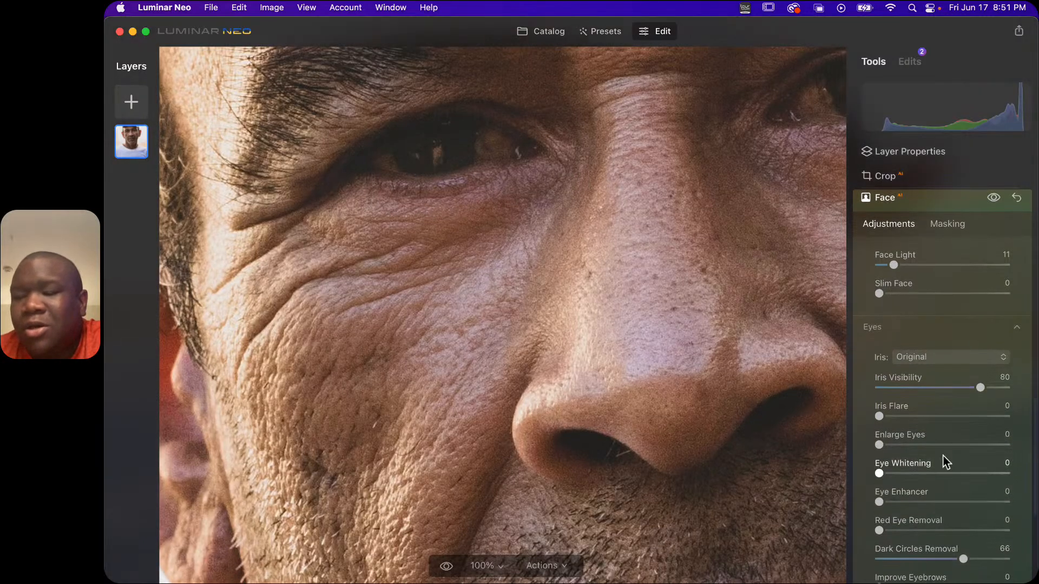
pyautogui.click(526, 191)
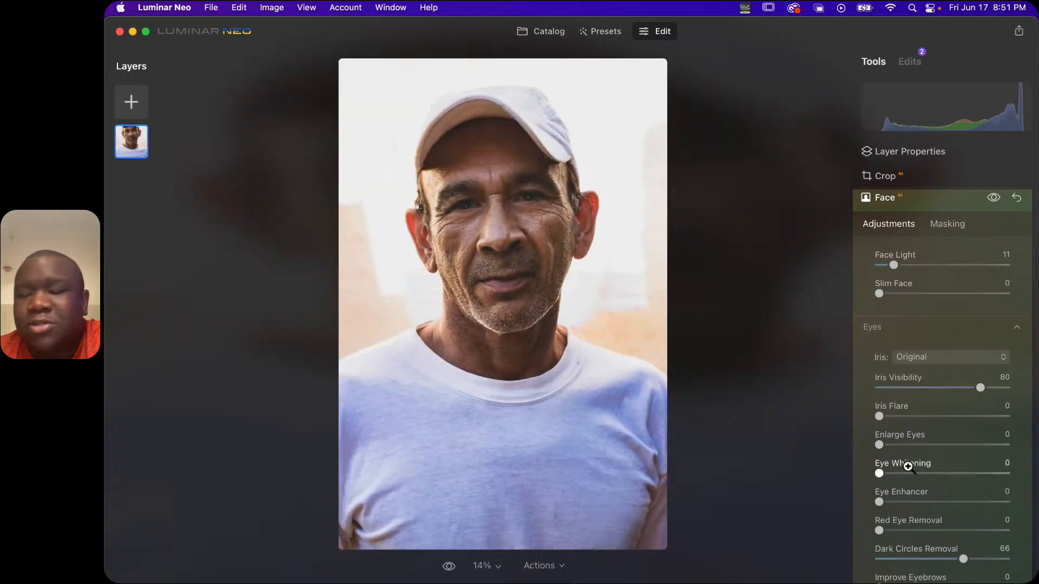
# Reset Dark Circles Removal to 0
pyautogui.scroll(-1, 937, 457)
pyautogui.scroll(-5, 939, 454)
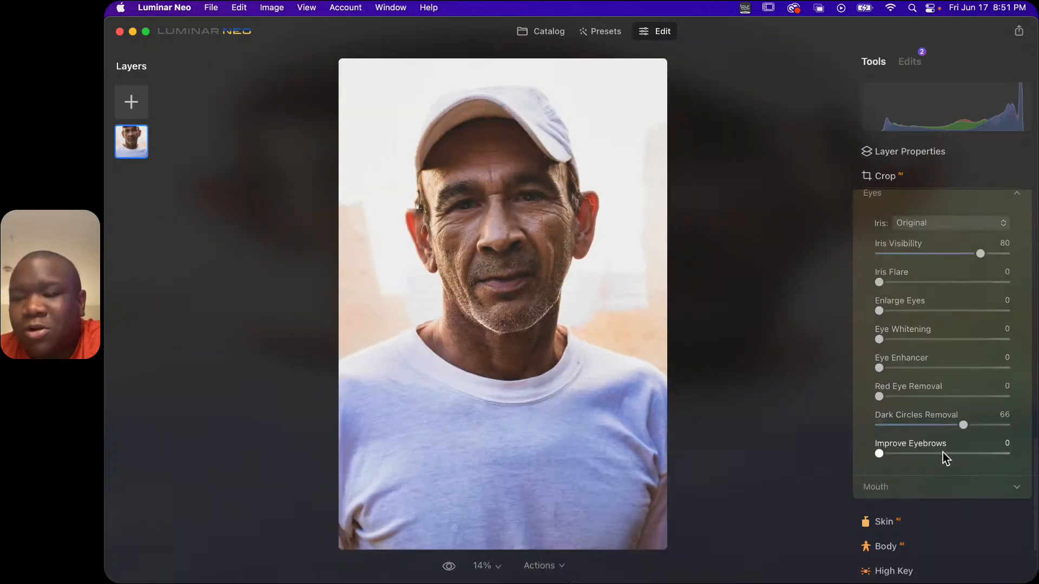
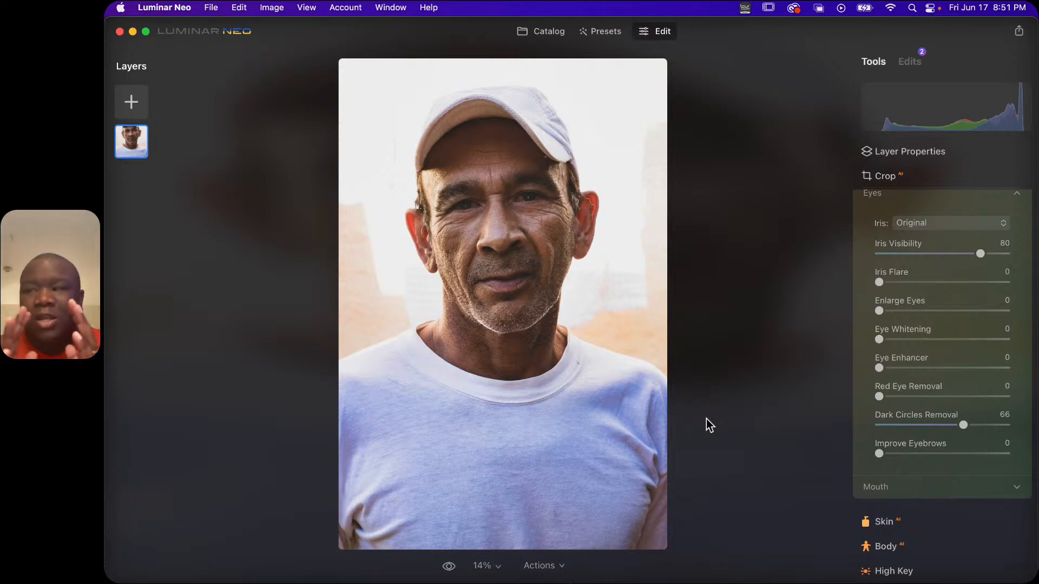
pyautogui.moveTo(1009, 108)
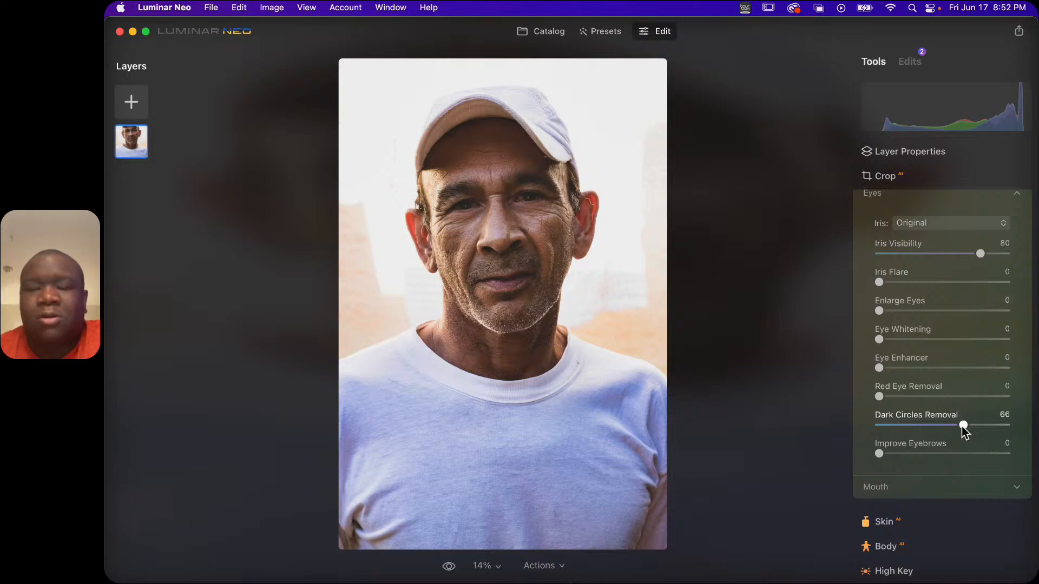
pyautogui.moveTo(963, 427); pyautogui.dragTo(865, 424)
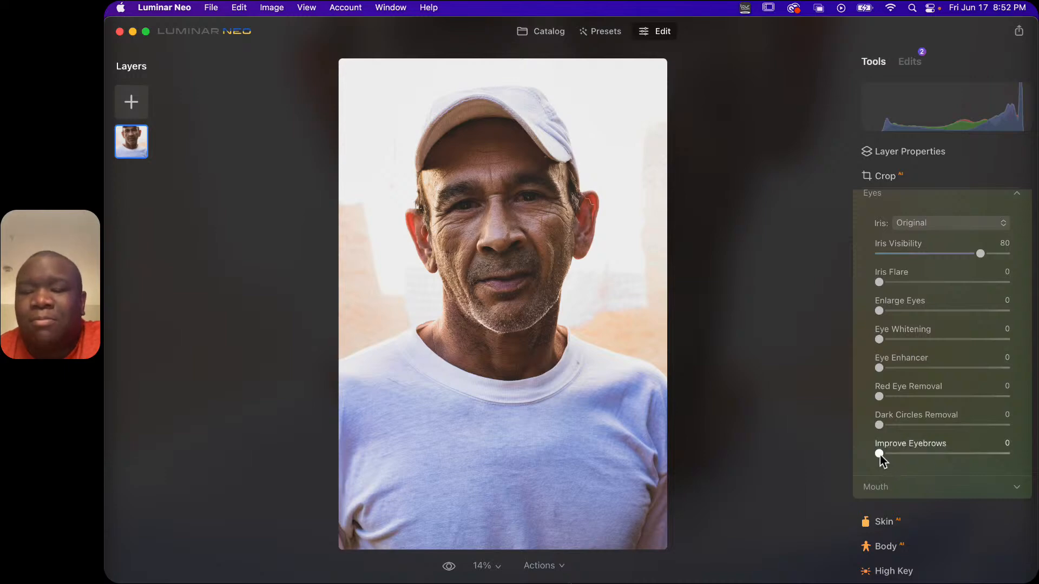
# Try Improve Eyebrows at 69, reduce it through 34, 19 and 6, and reset it to 0
pyautogui.click(519, 176)
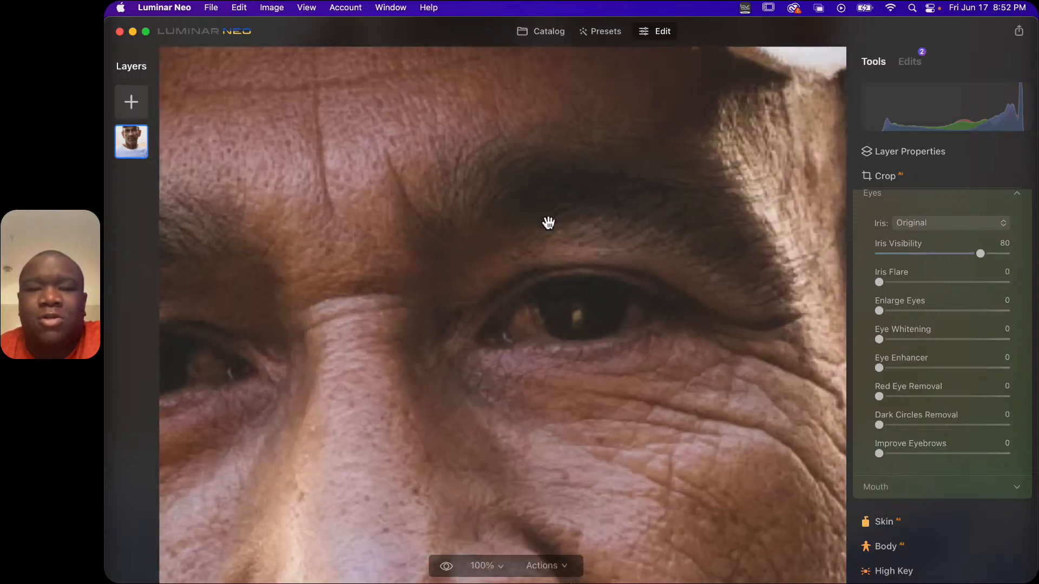
pyautogui.moveTo(880, 456); pyautogui.dragTo(973, 467)
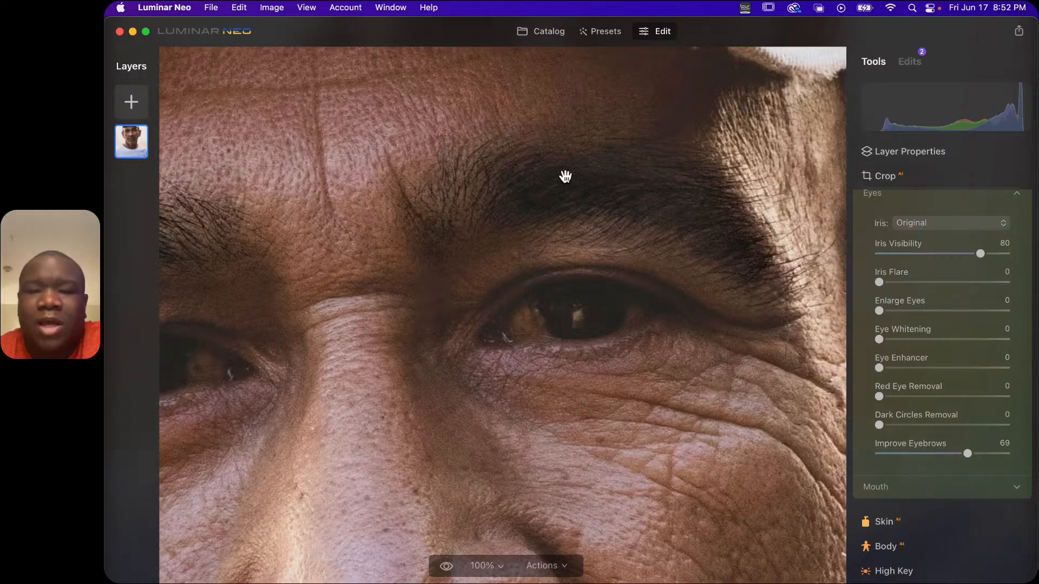
pyautogui.click(578, 242)
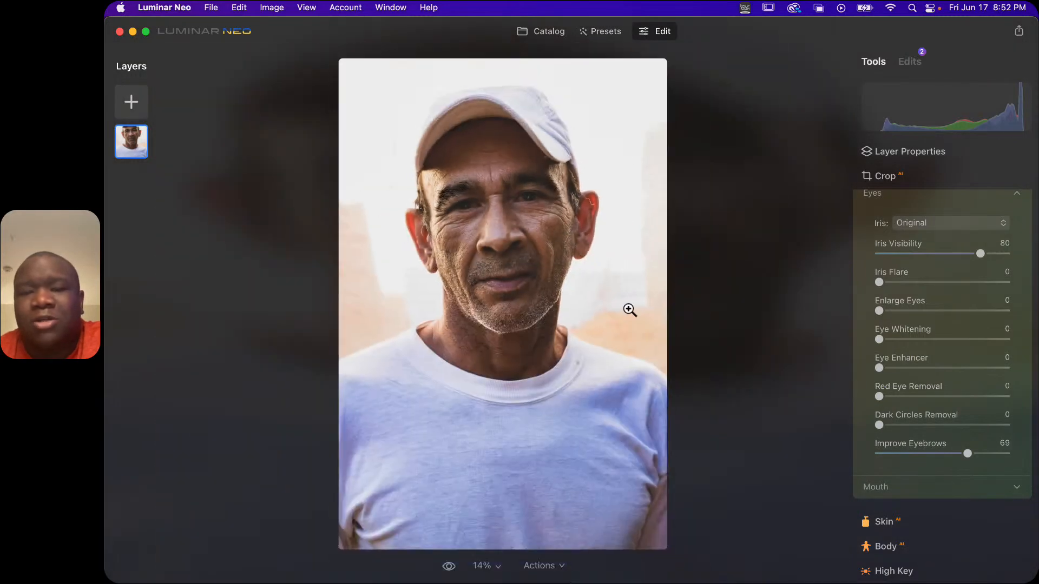
pyautogui.moveTo(967, 455); pyautogui.dragTo(920, 454)
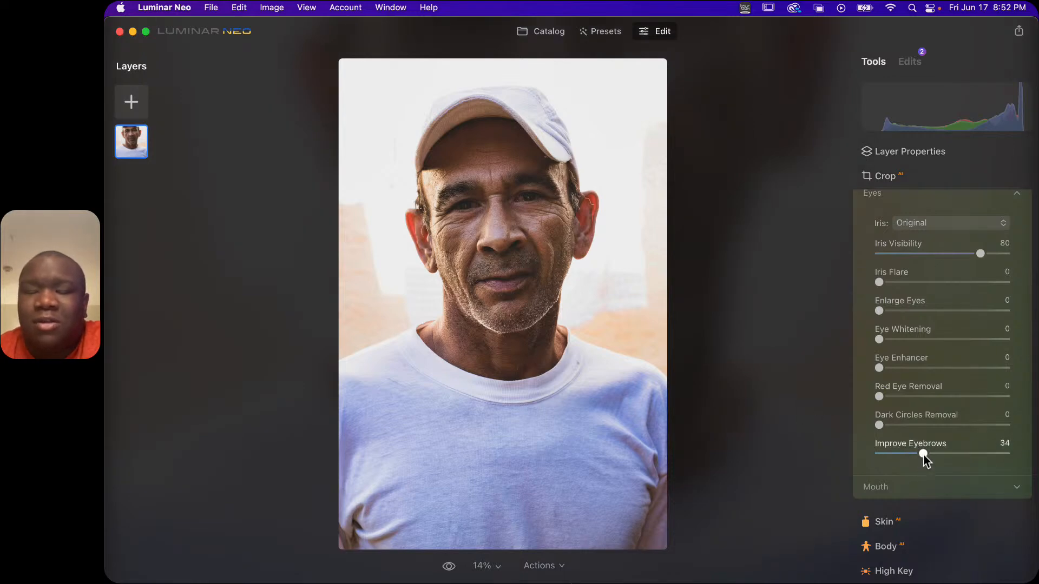
pyautogui.moveTo(923, 456)
pyautogui.mouseDown()
pyautogui.moveTo(896, 454)
pyautogui.moveTo(944, 458)
pyautogui.moveTo(906, 456)
pyautogui.mouseUp()
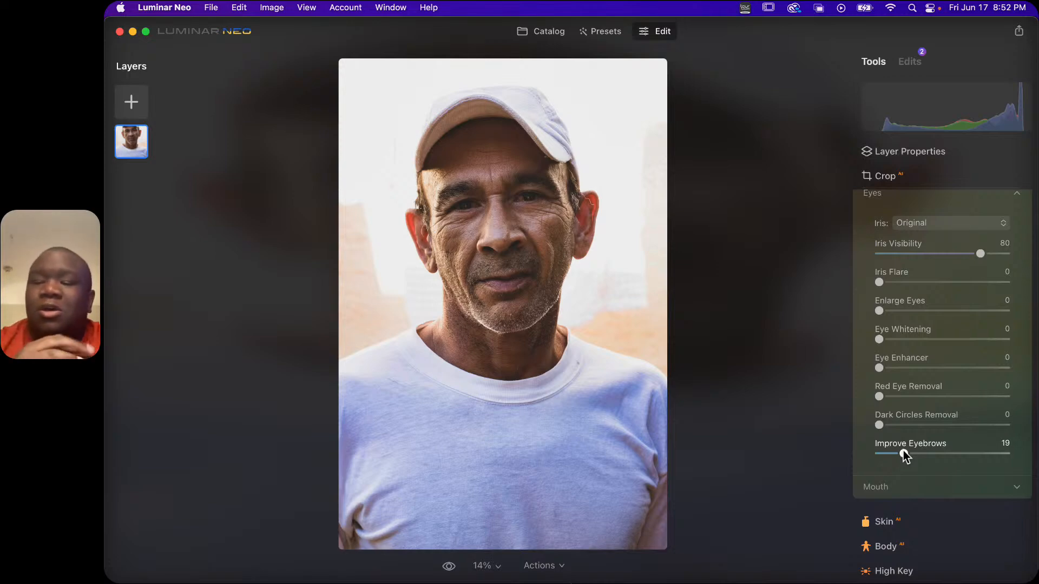
pyautogui.moveTo(904, 453); pyautogui.dragTo(881, 459)
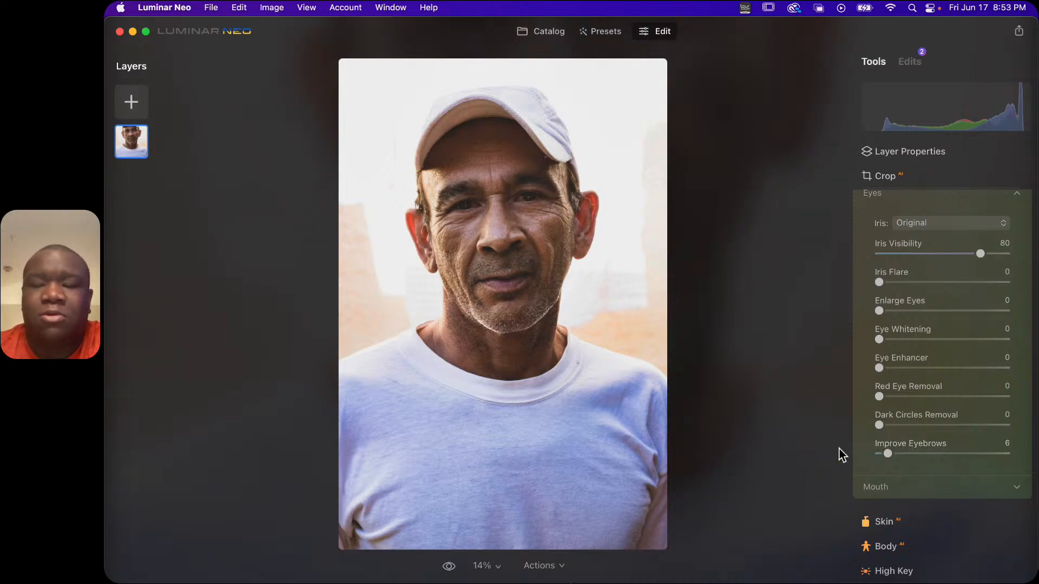
pyautogui.moveTo(888, 453); pyautogui.dragTo(878, 453)
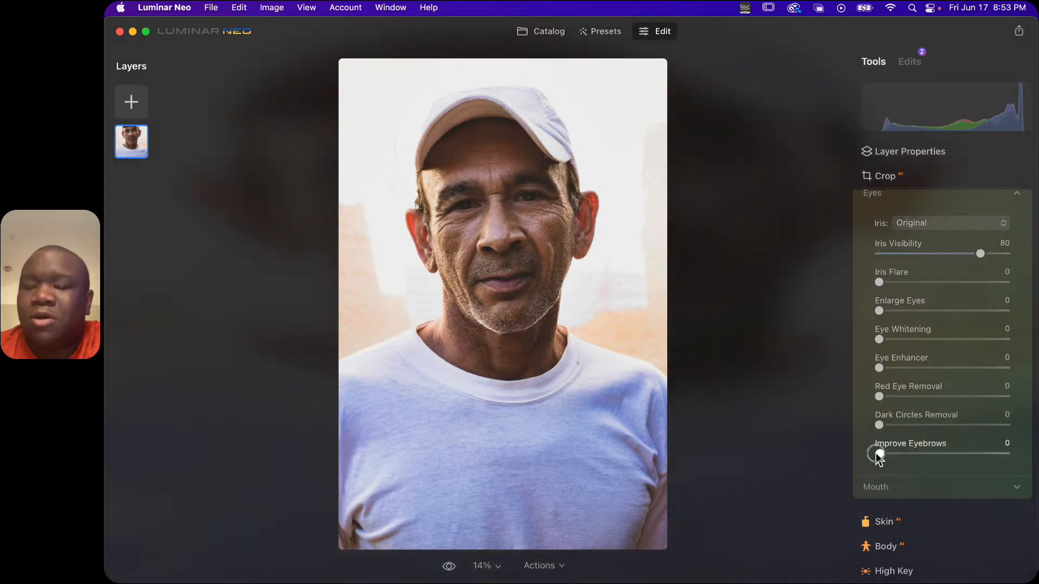
# Switch from the Eyes to the Mouth settings and set Lips Saturation to 53 with the lips shown close up
pyautogui.click(937, 198)
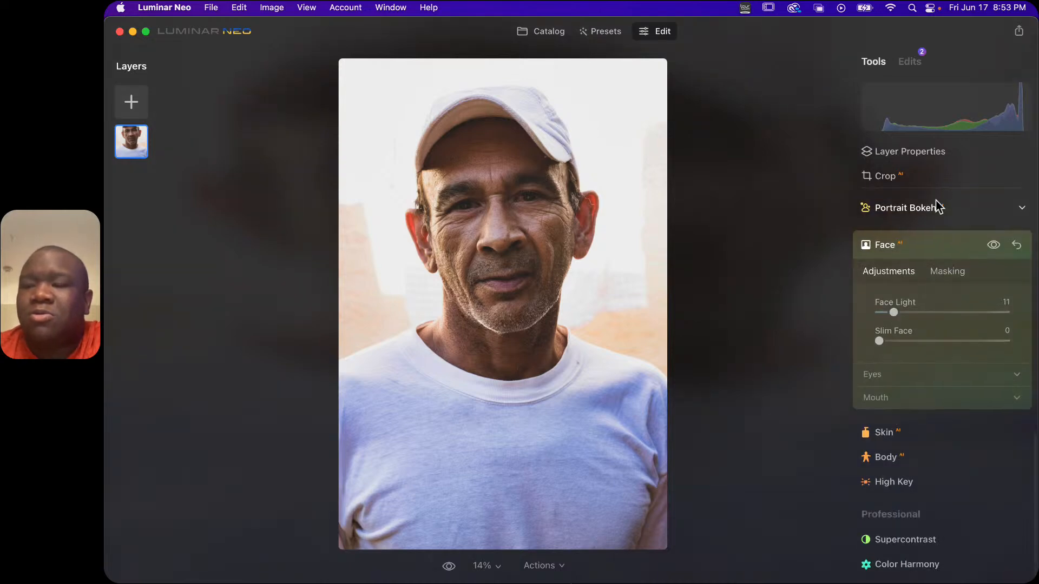
pyautogui.click(908, 401)
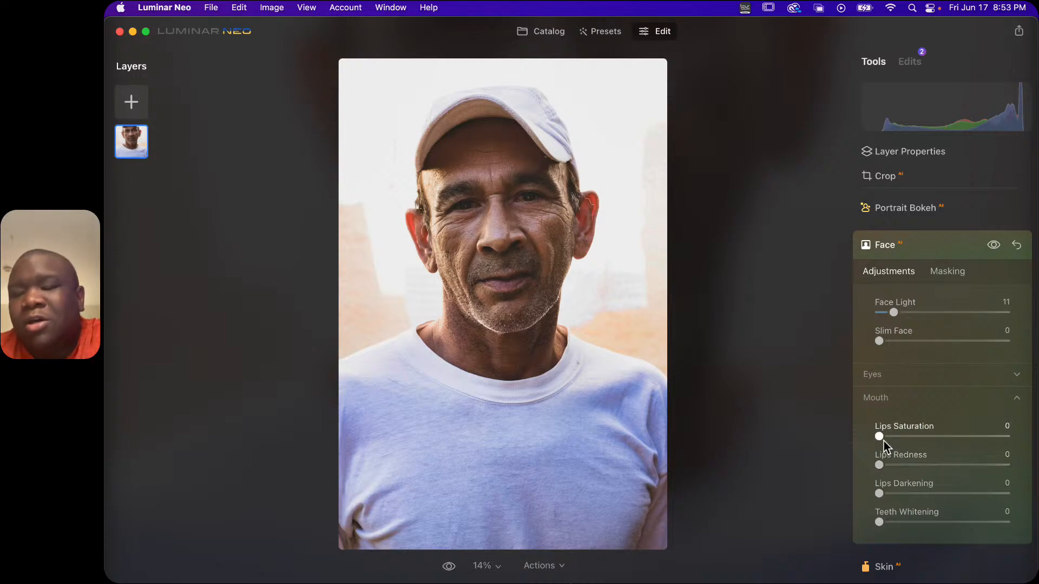
pyautogui.doubleClick(504, 287)
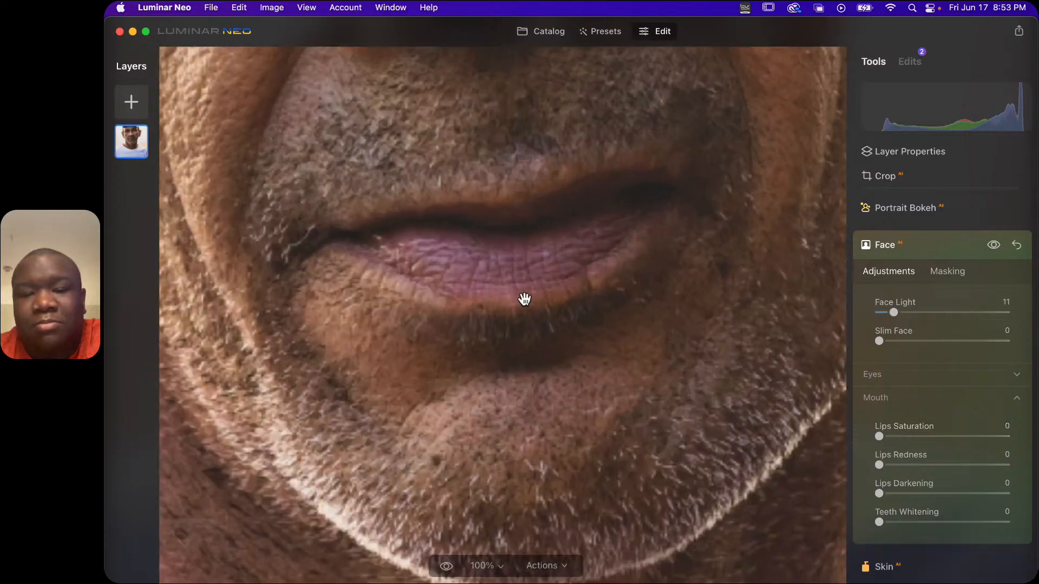
pyautogui.moveTo(612, 262); pyautogui.dragTo(577, 332)
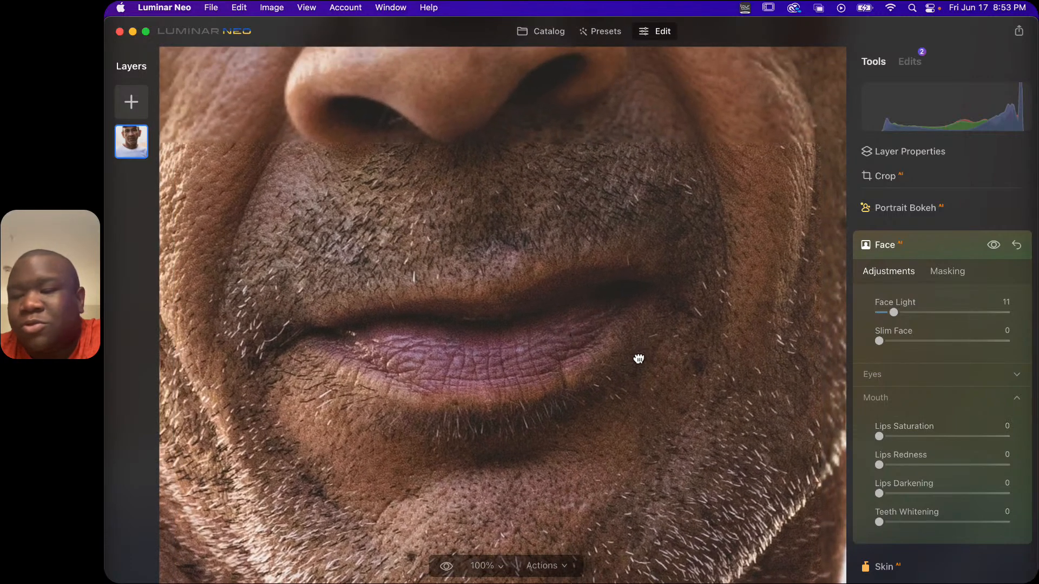
pyautogui.moveTo(879, 436); pyautogui.dragTo(950, 454)
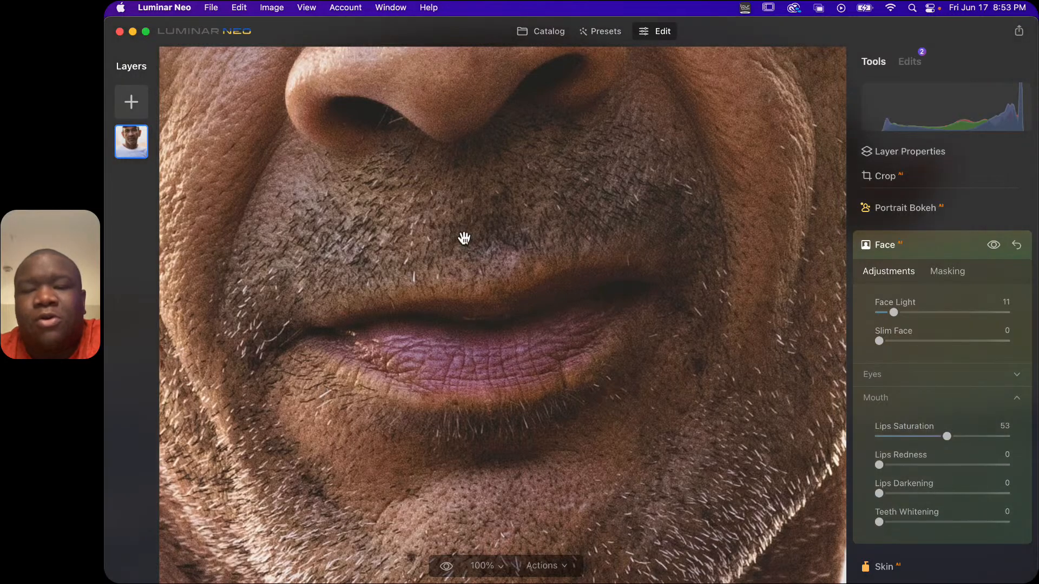
# Reset Lips Saturation to 0, leave Lips Redness at 0, and collapse the Face settings
pyautogui.click(650, 349)
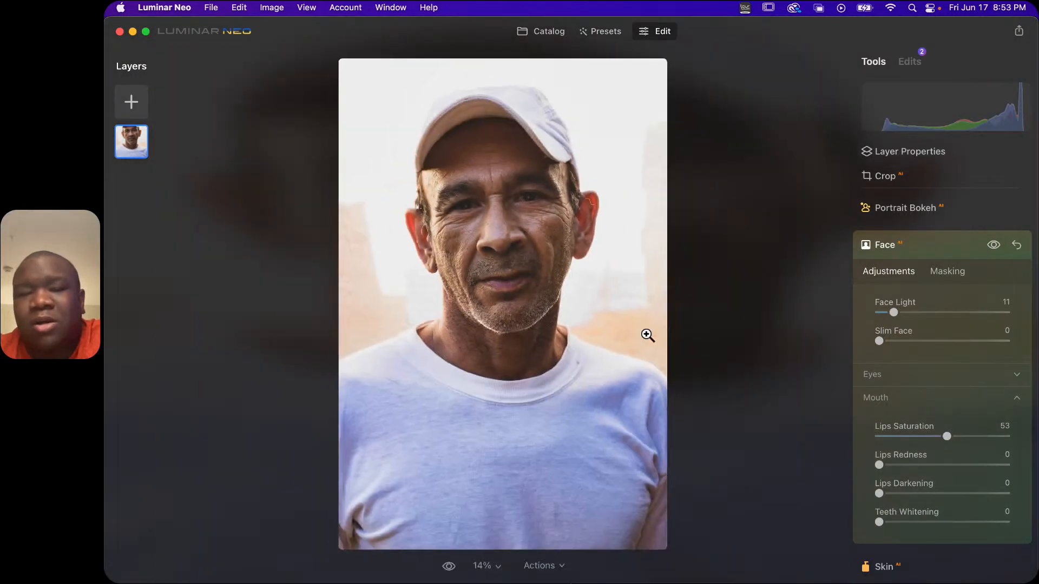
pyautogui.moveTo(948, 437); pyautogui.dragTo(823, 441)
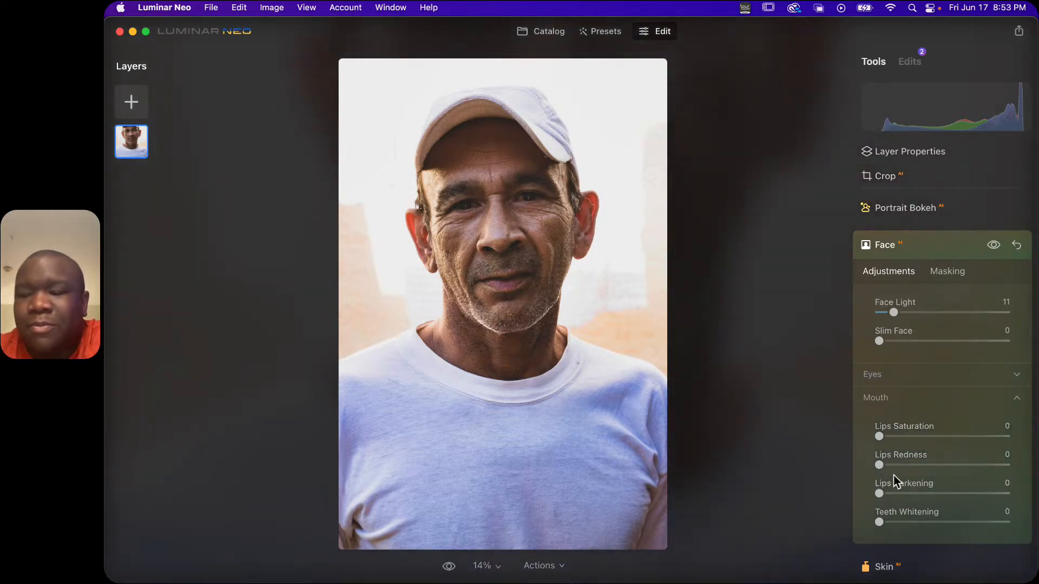
pyautogui.moveTo(878, 465); pyautogui.dragTo(842, 467)
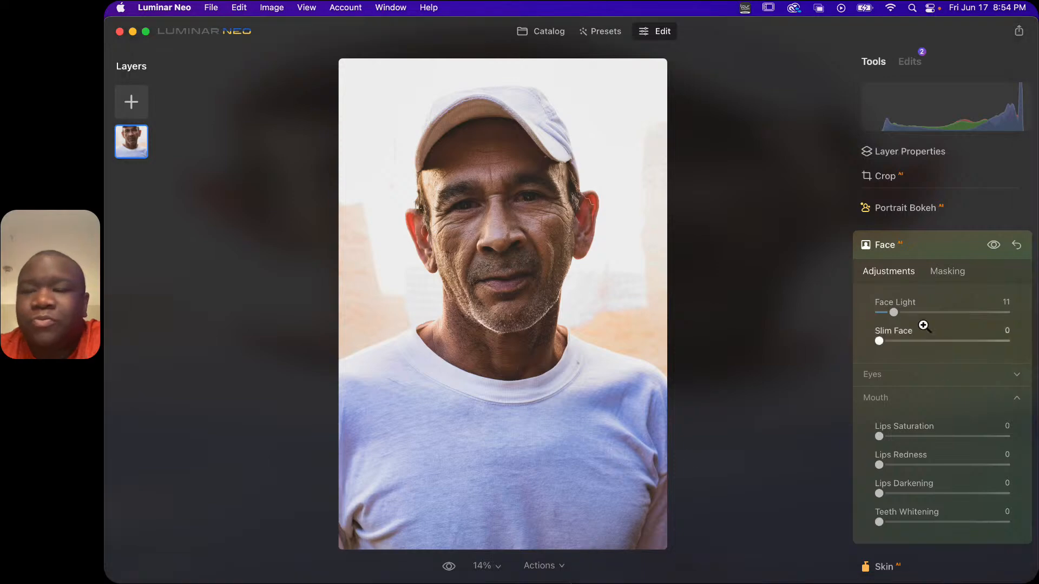
pyautogui.click(921, 245)
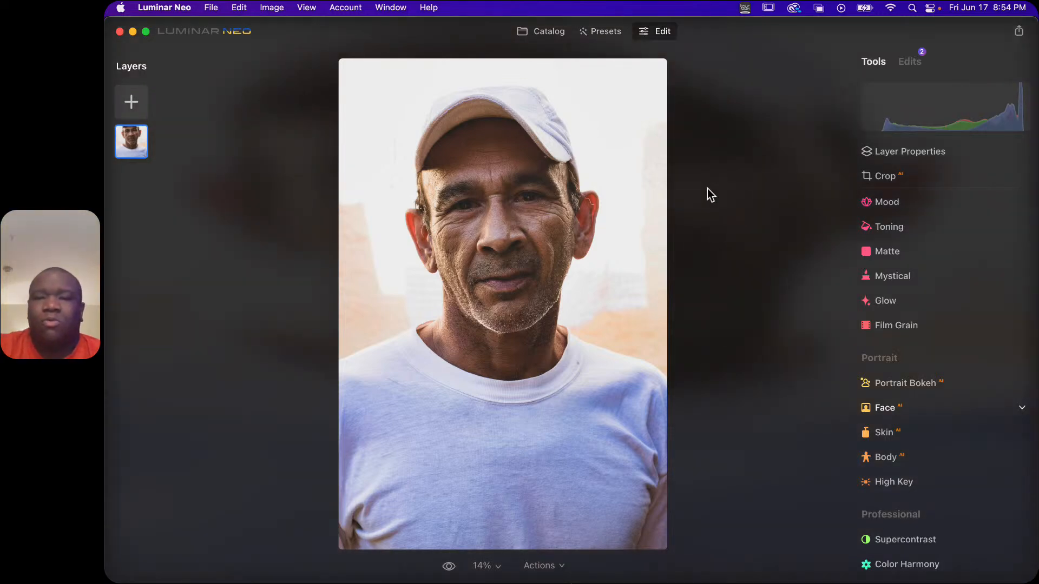
# Erase the applied Enhance effect from the man's shirt with its masking brush at size, softness and strength 100
pyautogui.click(910, 63)
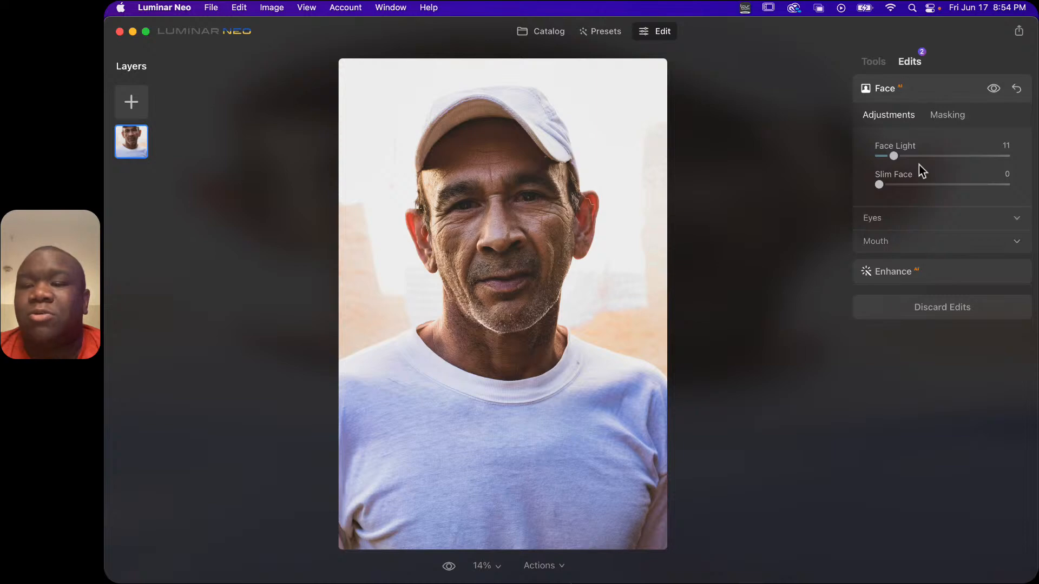
pyautogui.click(937, 278)
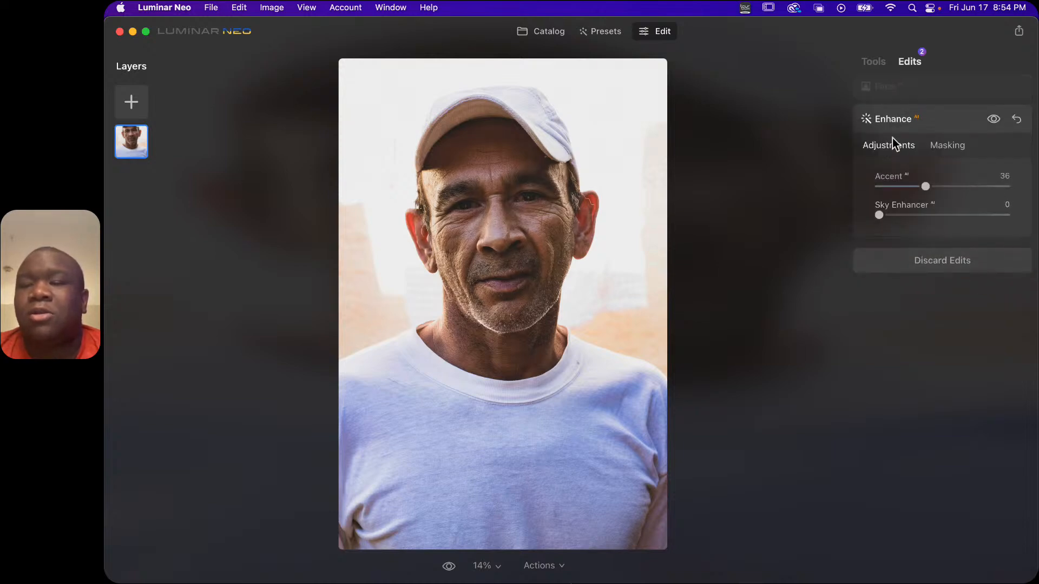
pyautogui.click(946, 149)
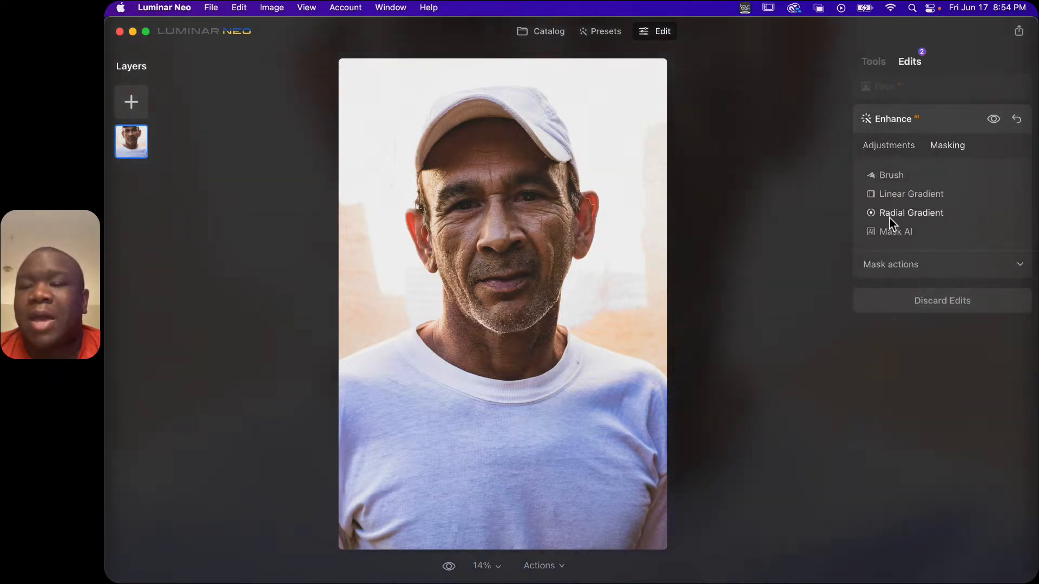
pyautogui.click(884, 177)
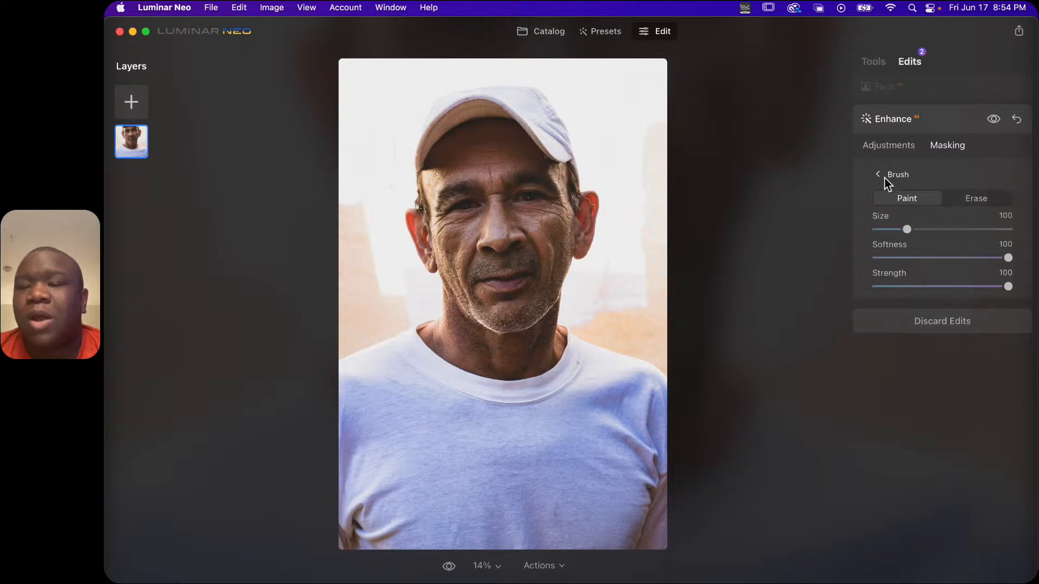
pyautogui.click(968, 200)
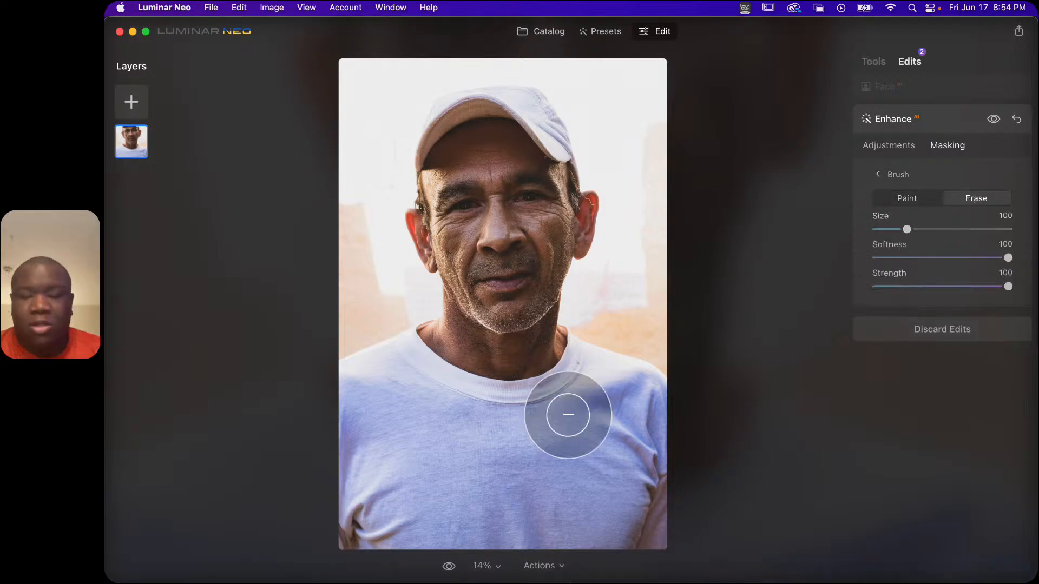
pyautogui.moveTo(590, 395)
pyautogui.mouseDown()
pyautogui.moveTo(621, 434)
pyautogui.moveTo(591, 382)
pyautogui.moveTo(586, 422)
pyautogui.moveTo(621, 413)
pyautogui.moveTo(636, 503)
pyautogui.moveTo(552, 494)
pyautogui.moveTo(529, 417)
pyautogui.moveTo(545, 419)
pyautogui.moveTo(371, 390)
pyautogui.moveTo(355, 443)
pyautogui.moveTo(413, 466)
pyautogui.moveTo(528, 475)
pyautogui.moveTo(533, 538)
pyautogui.moveTo(638, 548)
pyautogui.moveTo(656, 503)
pyautogui.moveTo(622, 504)
pyautogui.moveTo(564, 550)
pyautogui.moveTo(431, 540)
pyautogui.moveTo(348, 515)
pyautogui.moveTo(359, 514)
pyautogui.moveTo(343, 552)
pyautogui.moveTo(367, 545)
pyautogui.mouseUp()
pyautogui.moveTo(649, 533); pyautogui.dragTo(659, 513)
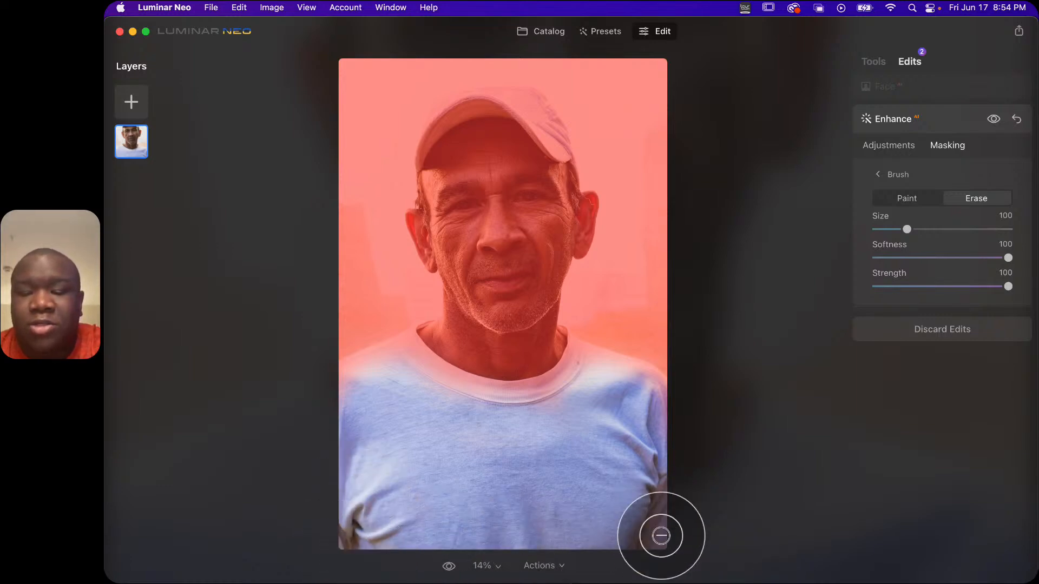
pyautogui.moveTo(526, 416)
pyautogui.mouseDown()
pyautogui.moveTo(430, 396)
pyautogui.moveTo(408, 374)
pyautogui.moveTo(352, 400)
pyautogui.mouseUp()
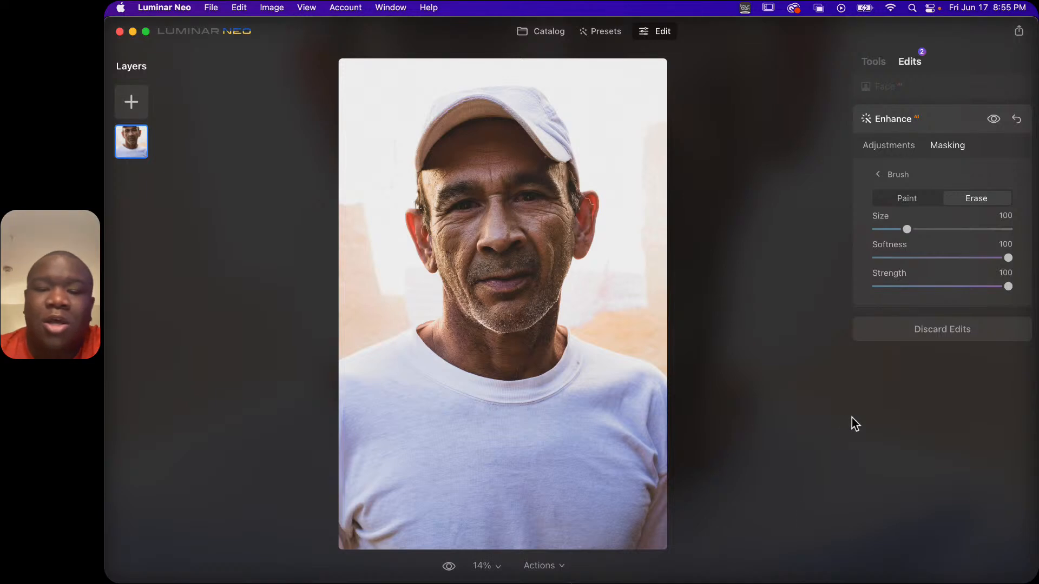
# Compare the portrait with the masked Enhance effect off and on, and leave the Enhance masking for the Face edit
pyautogui.click(995, 119)
pyautogui.click(996, 119)
pyautogui.click(995, 120)
pyautogui.click(995, 119)
pyautogui.click(995, 119)
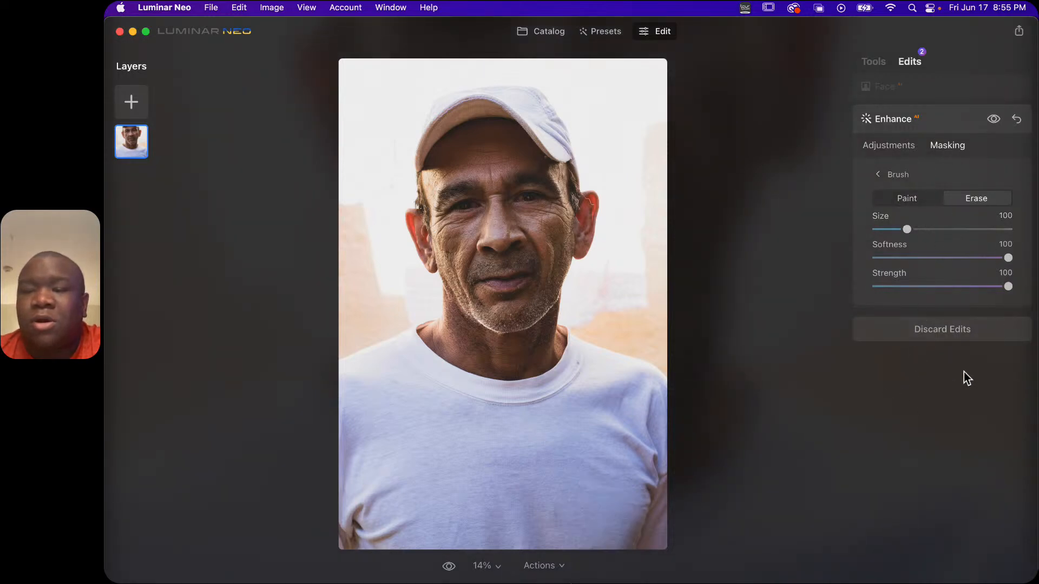
pyautogui.click(878, 175)
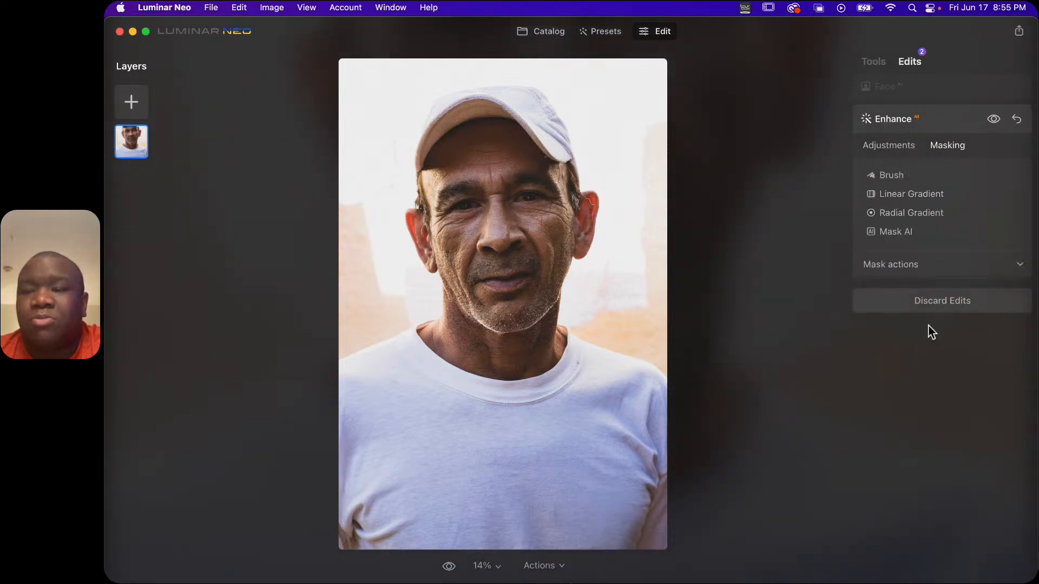
pyautogui.click(944, 119)
pyautogui.click(914, 87)
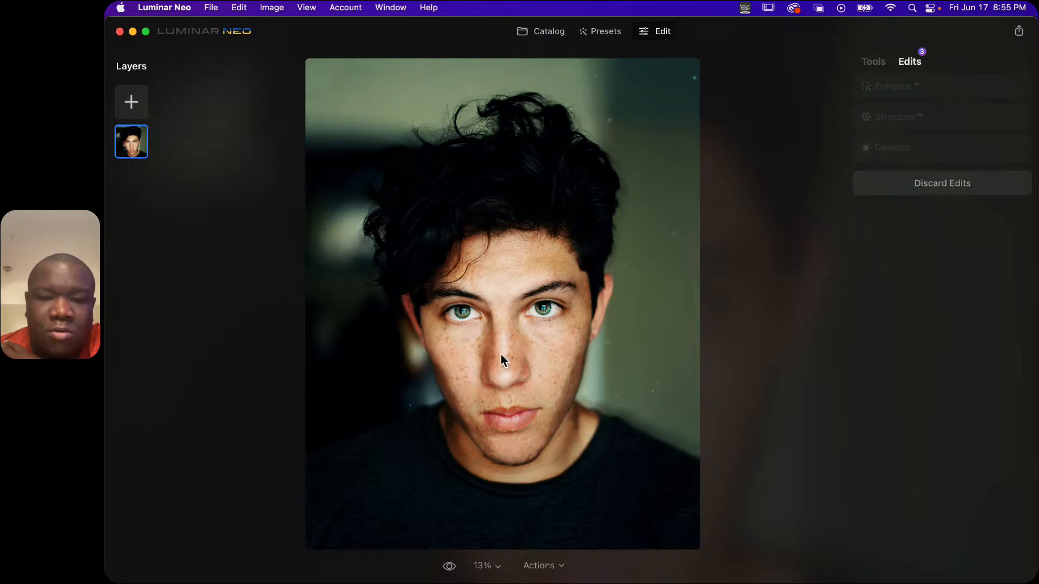
# Examine the freckled skin around the young man's nose at 100% and return to the whole portrait
pyautogui.click(520, 371)
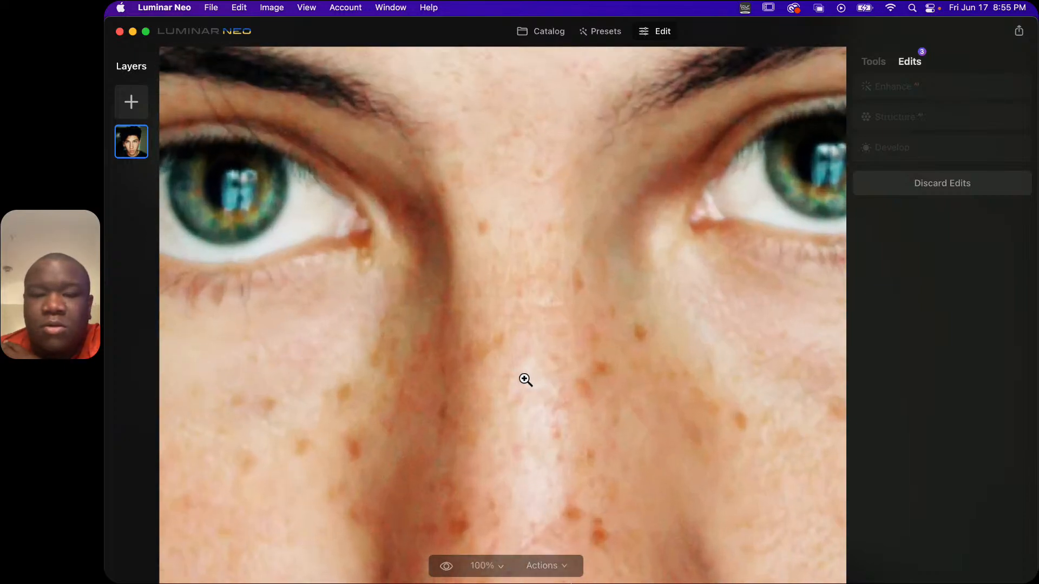
pyautogui.moveTo(529, 408); pyautogui.dragTo(583, 276)
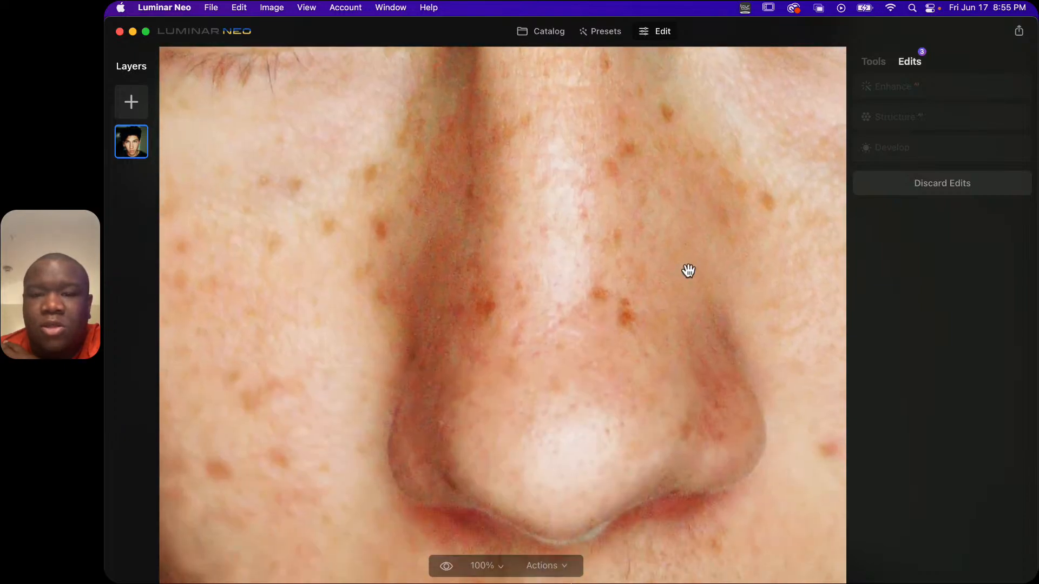
pyautogui.click(571, 212)
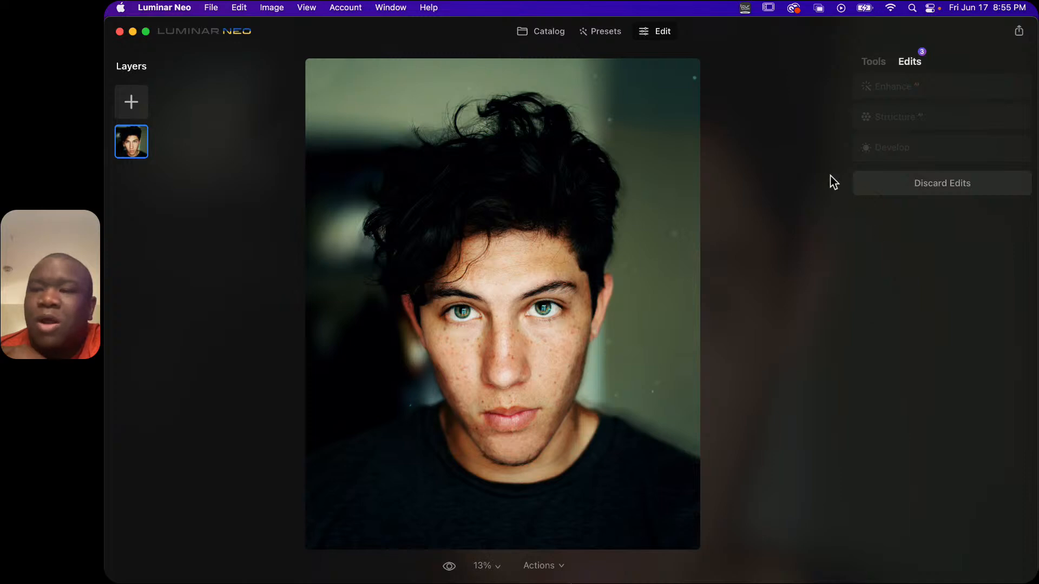
# Delete the existing Enhance, Structure and Develop edits from the young man's portrait
pyautogui.click(863, 63)
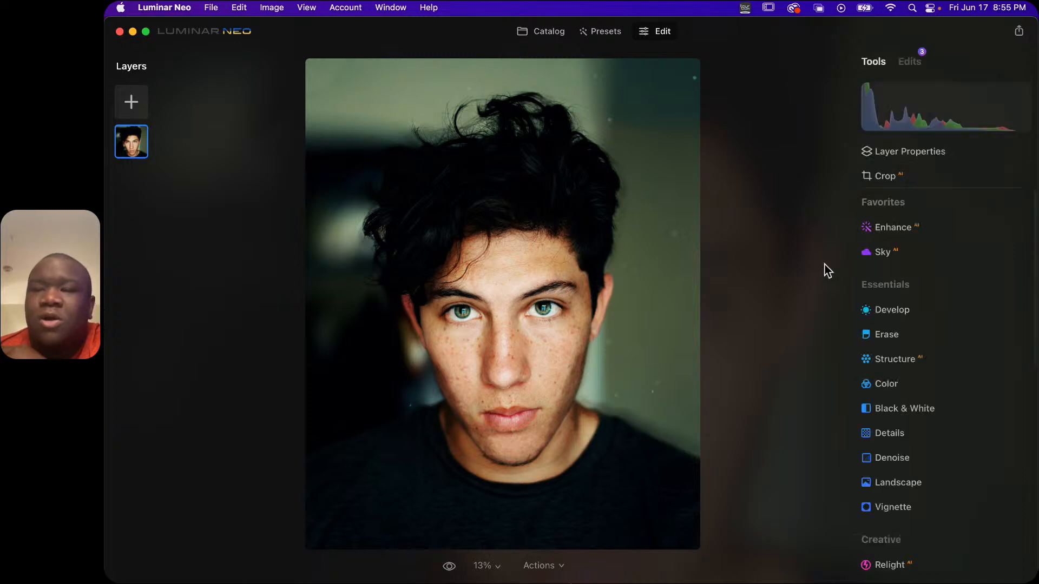
pyautogui.click(910, 61)
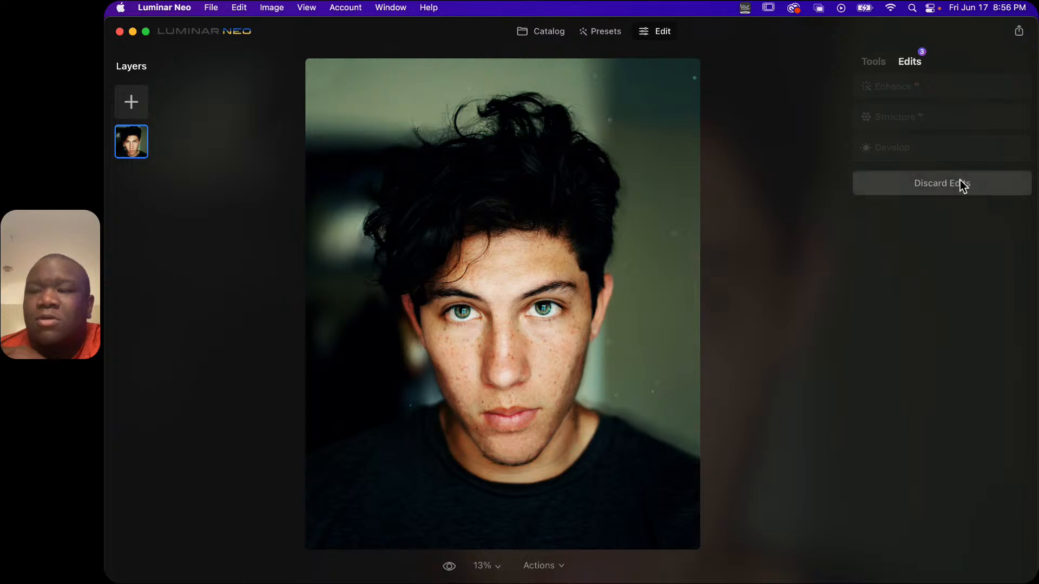
pyautogui.click(865, 63)
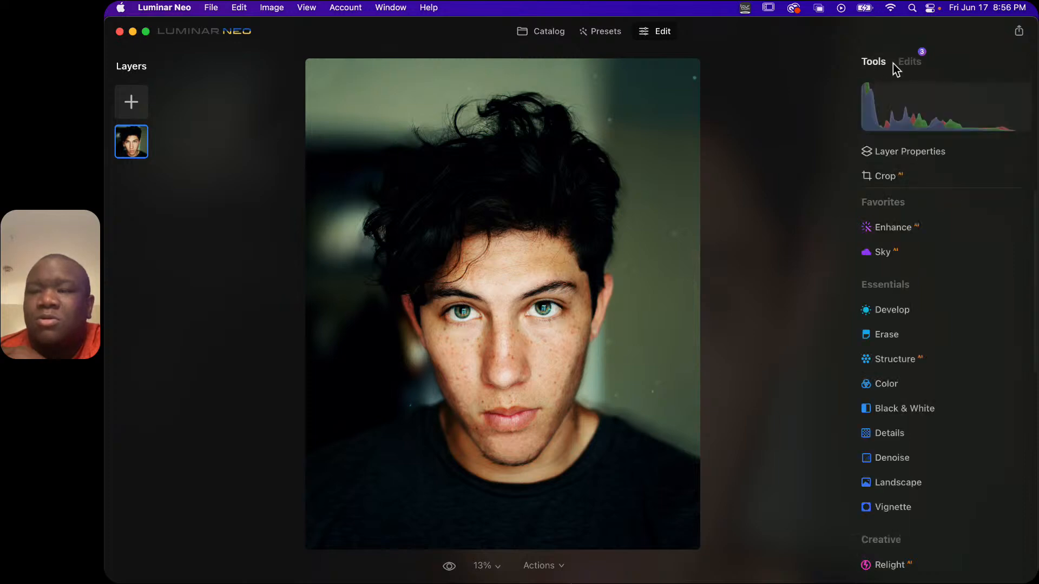
pyautogui.click(909, 61)
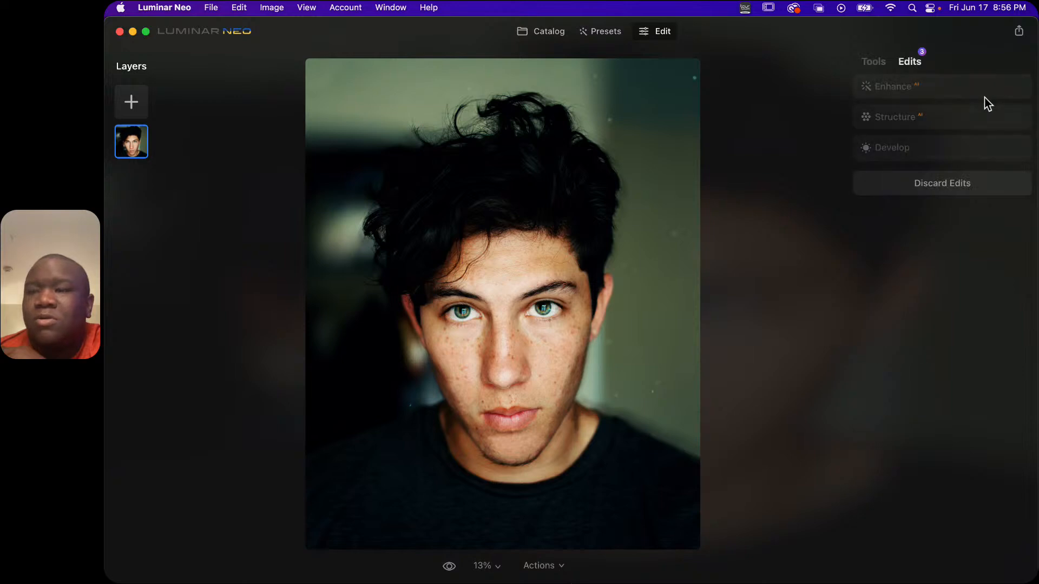
pyautogui.click(1012, 89)
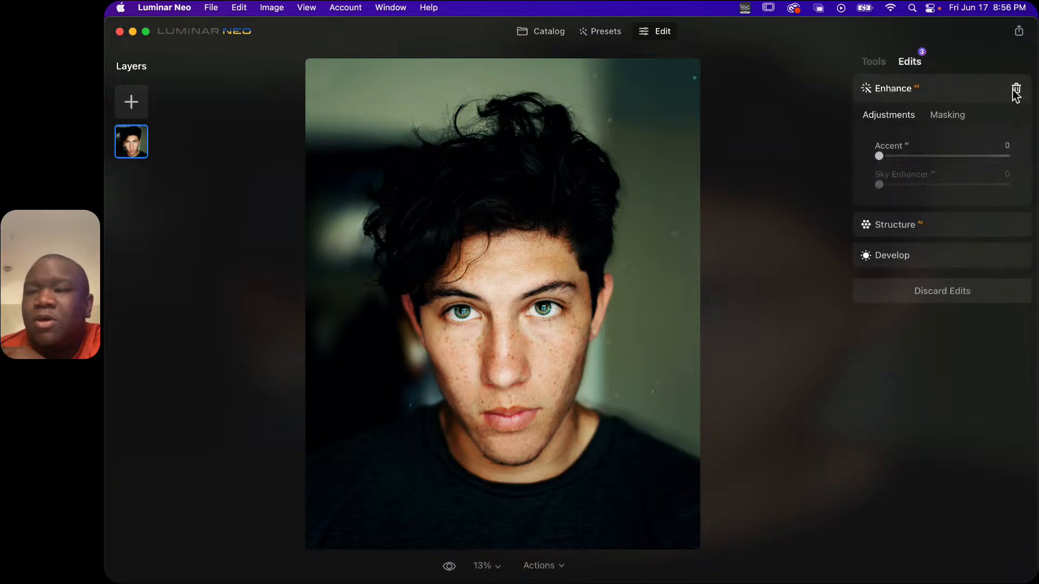
pyautogui.click(1013, 91)
pyautogui.click(1013, 93)
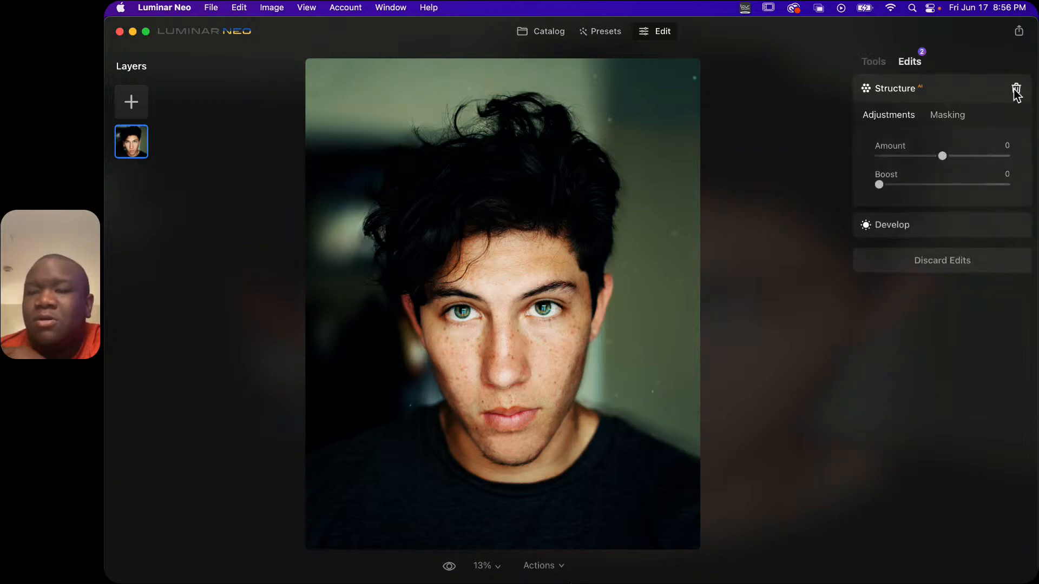
pyautogui.click(1016, 91)
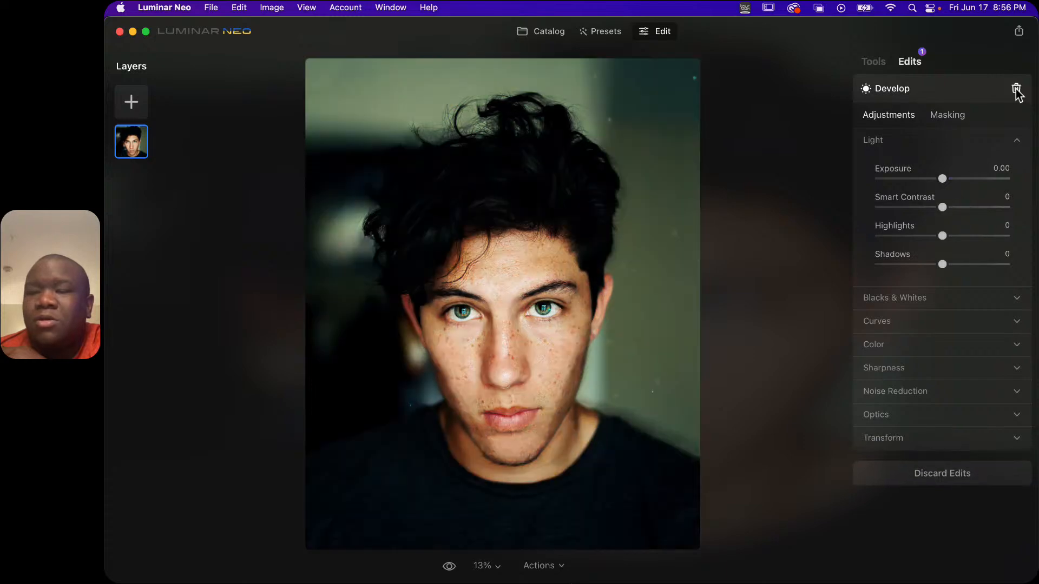
pyautogui.click(1016, 90)
# Open the Skin AI tool, look over its masking options, and set the skin smoothing Amount to 37
pyautogui.click(873, 63)
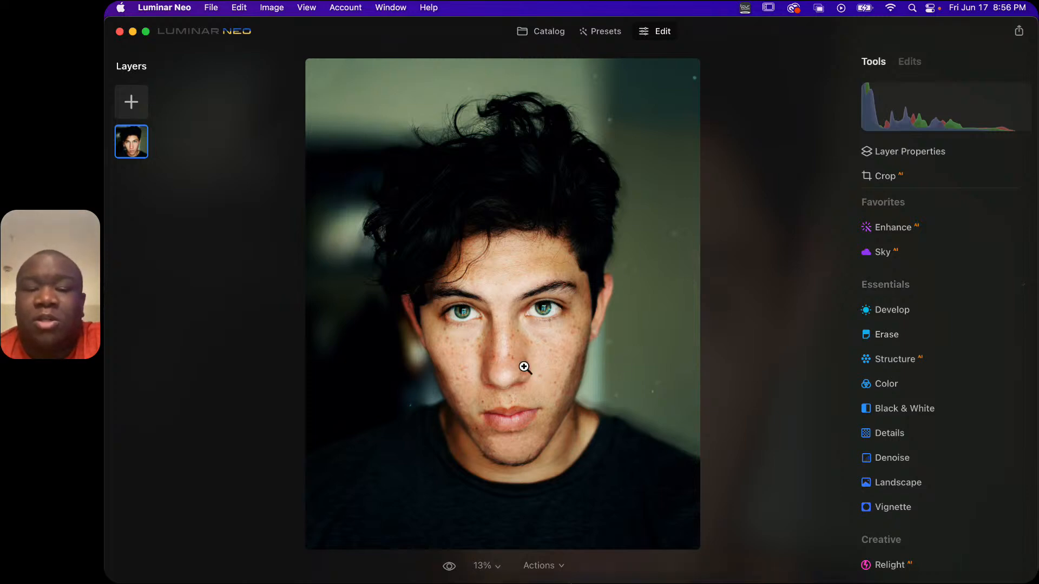
pyautogui.scroll(-2, 903, 368)
pyautogui.scroll(-10, 902, 368)
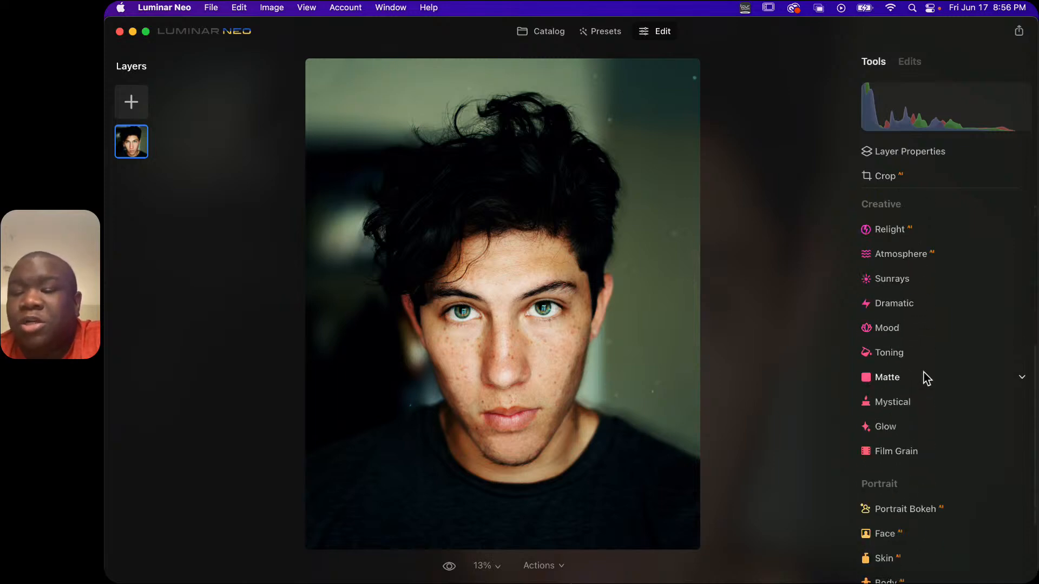
pyautogui.scroll(-4, 924, 374)
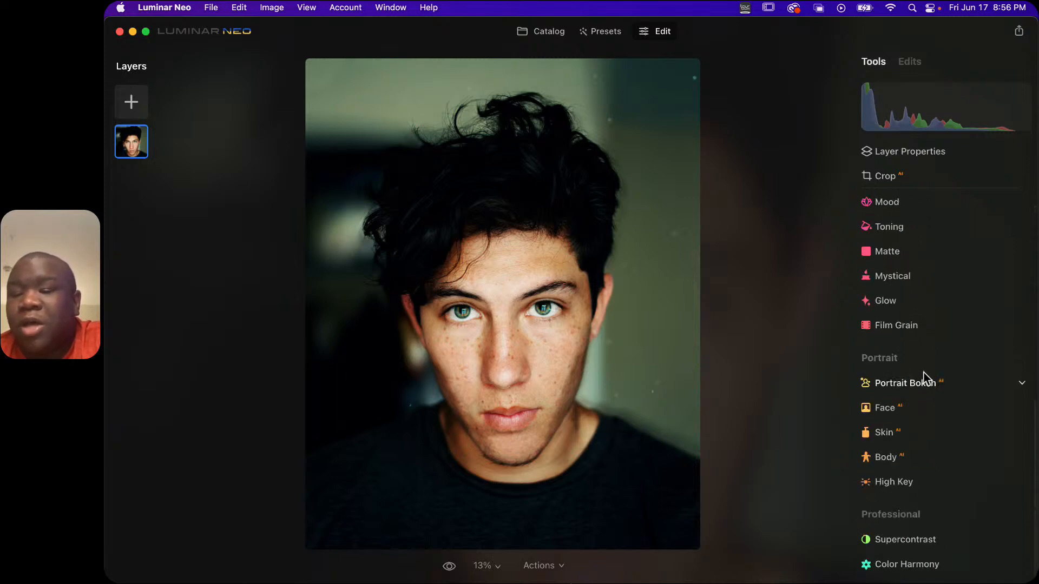
pyautogui.click(881, 435)
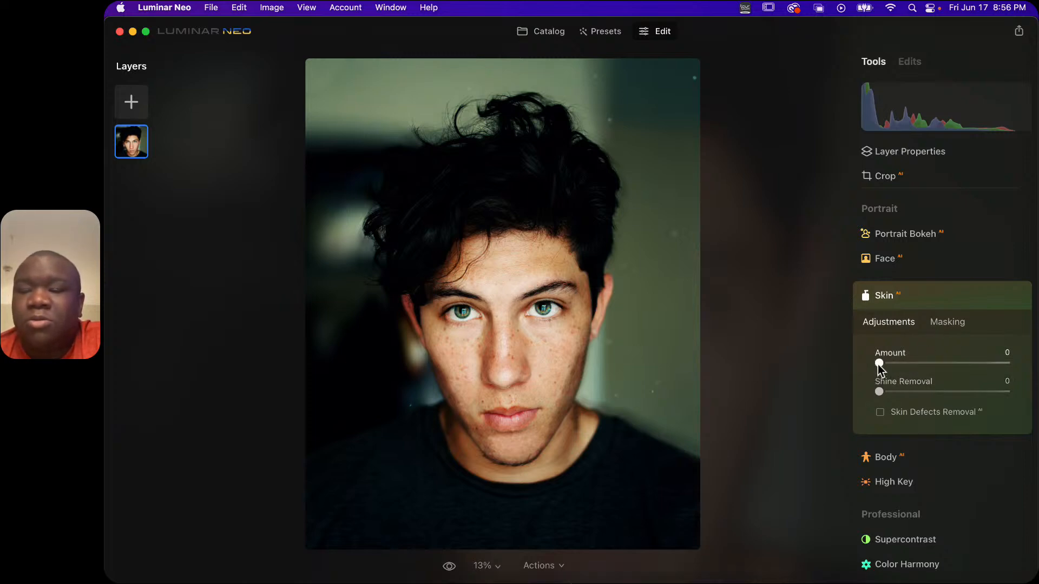
pyautogui.click(949, 323)
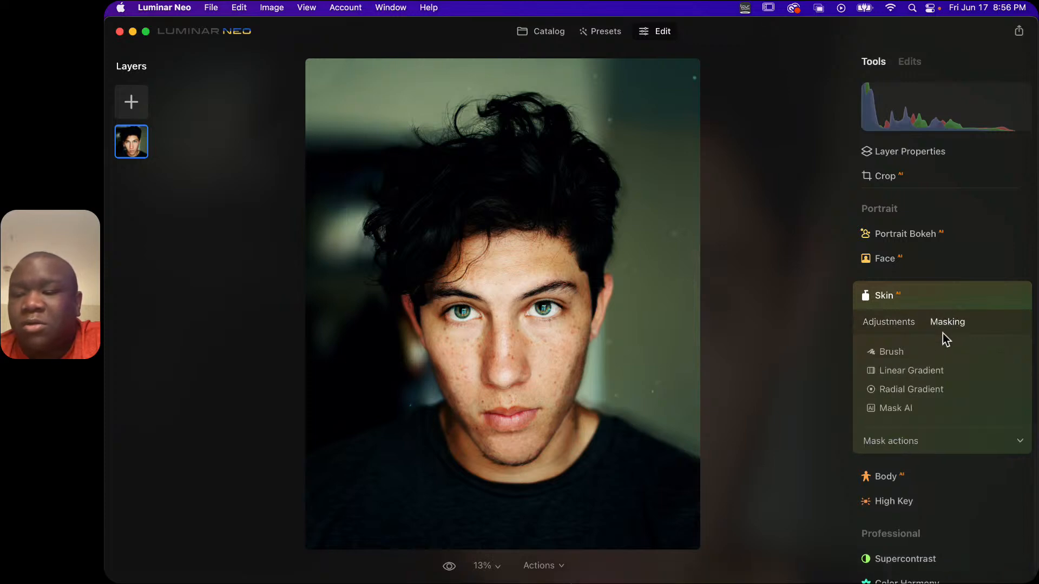
pyautogui.click(896, 440)
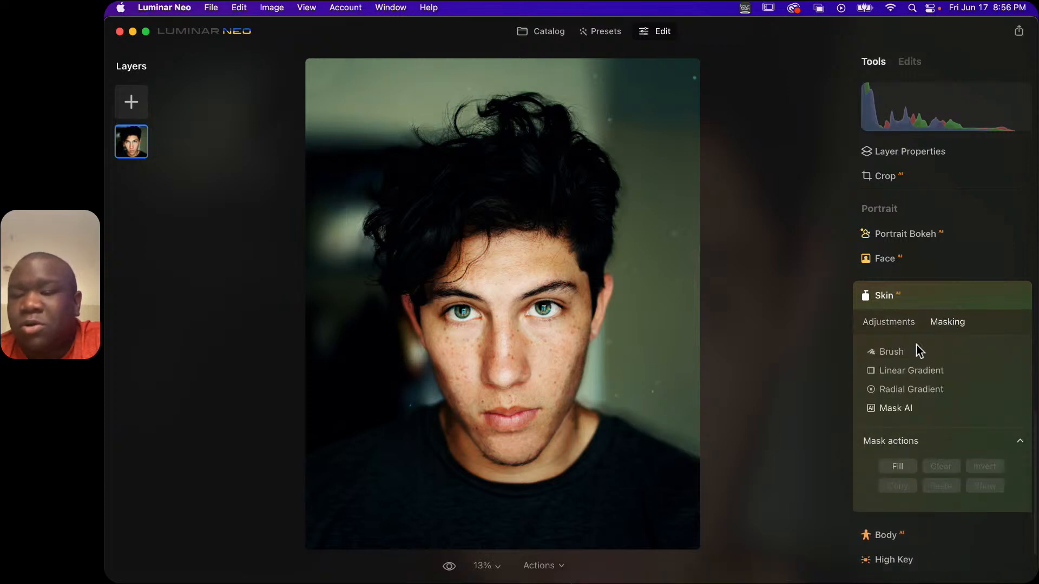
pyautogui.click(889, 324)
pyautogui.moveTo(880, 363); pyautogui.dragTo(932, 368)
# Show the Skin mask as an overlay on the portrait
pyautogui.click(942, 324)
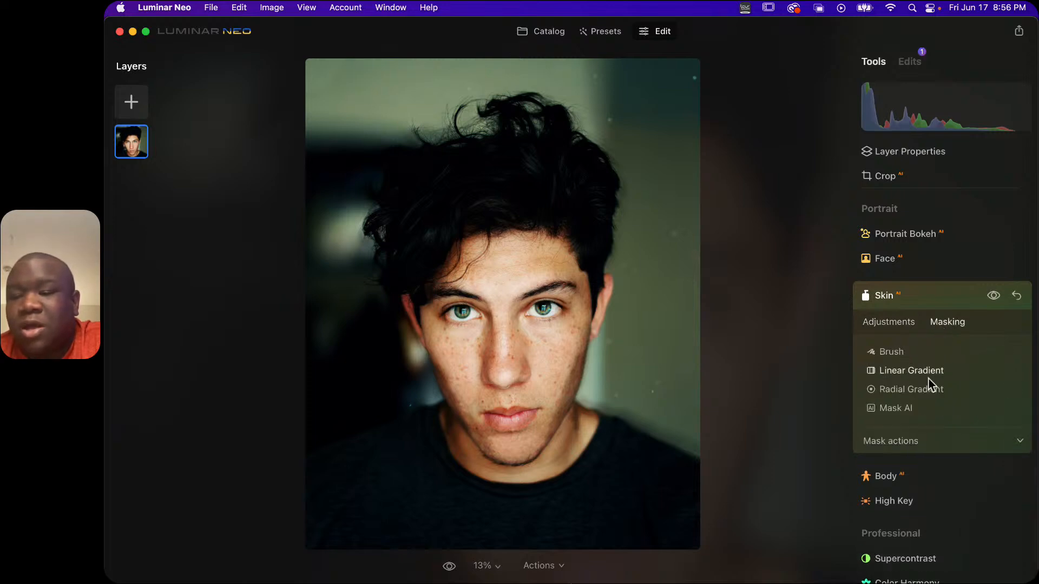
pyautogui.click(894, 440)
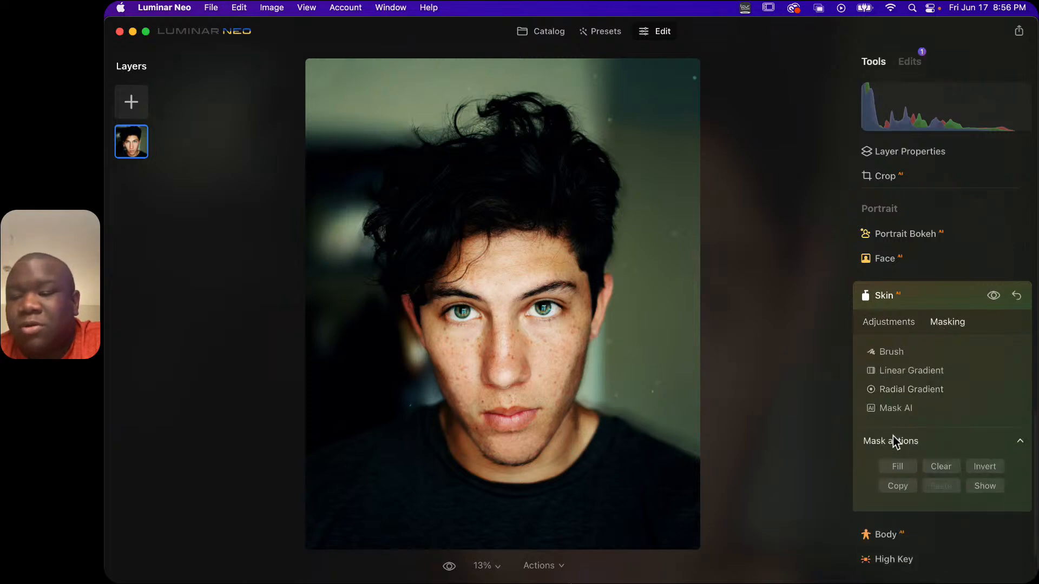
pyautogui.click(985, 487)
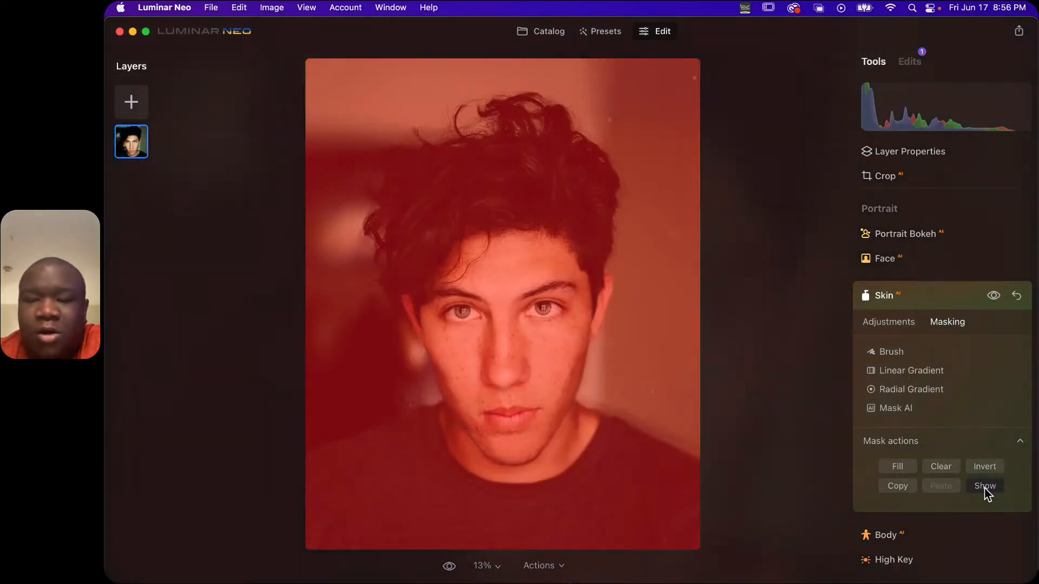
# Return to the Skin adjustments and toggle their visibility to compare the smoothed skin with the original
pyautogui.click(886, 331)
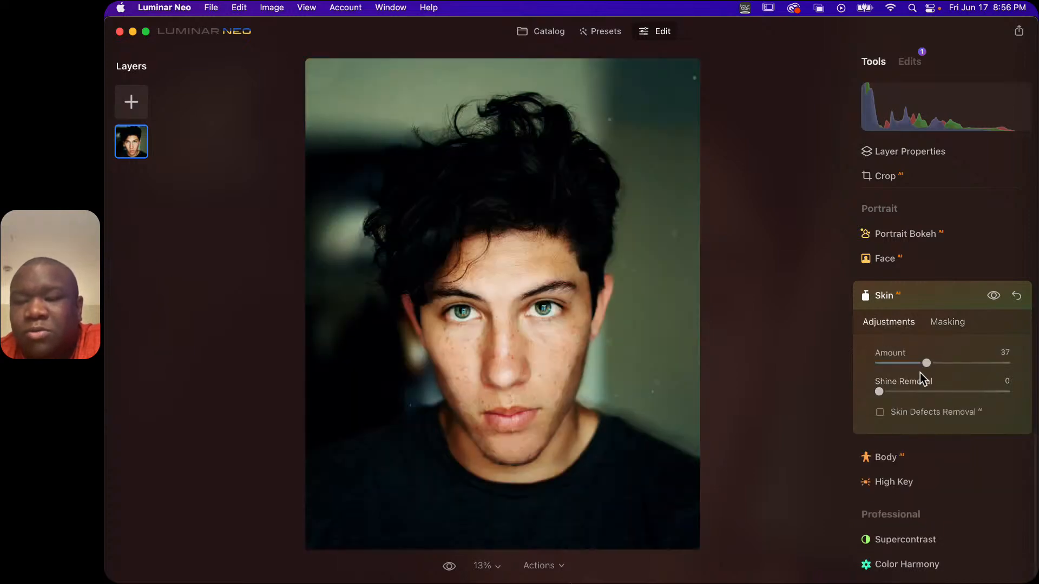
pyautogui.click(993, 296)
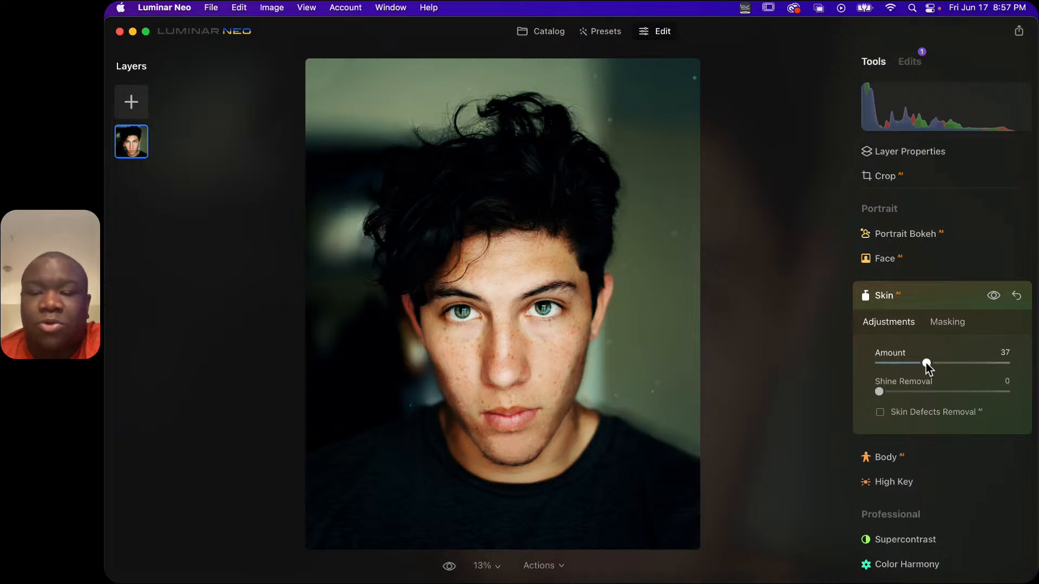
# Raise the skin smoothing Amount to 72 and compare the smoothed face with the original
pyautogui.moveTo(926, 365); pyautogui.dragTo(972, 365)
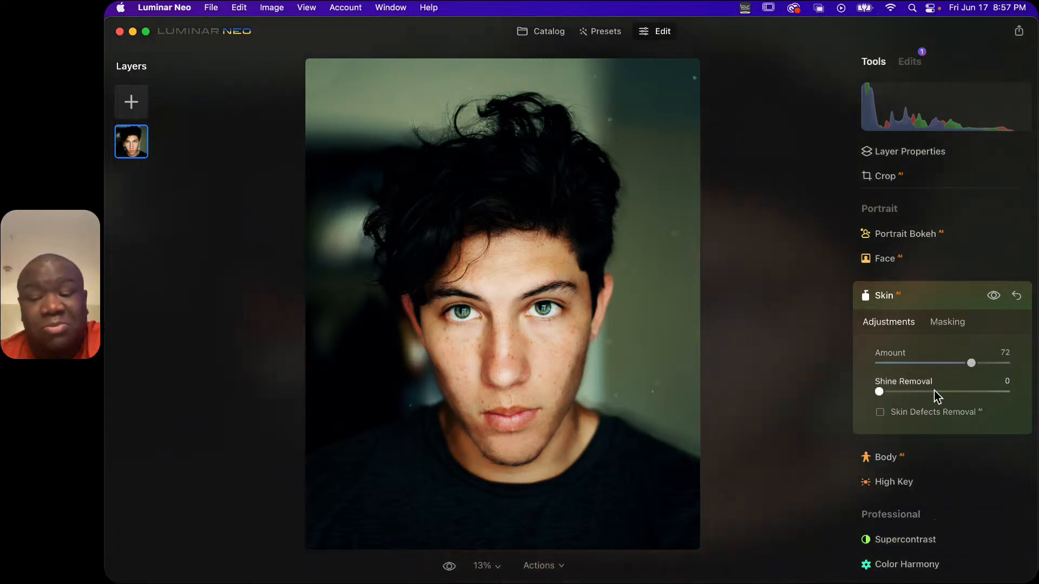
pyautogui.click(991, 296)
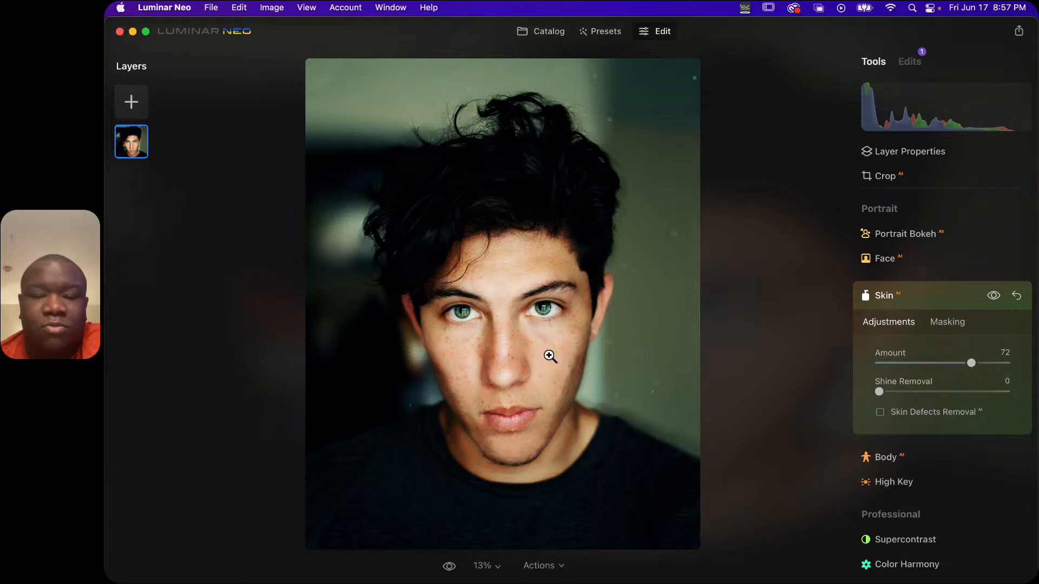
pyautogui.click(484, 349)
pyautogui.click(528, 340)
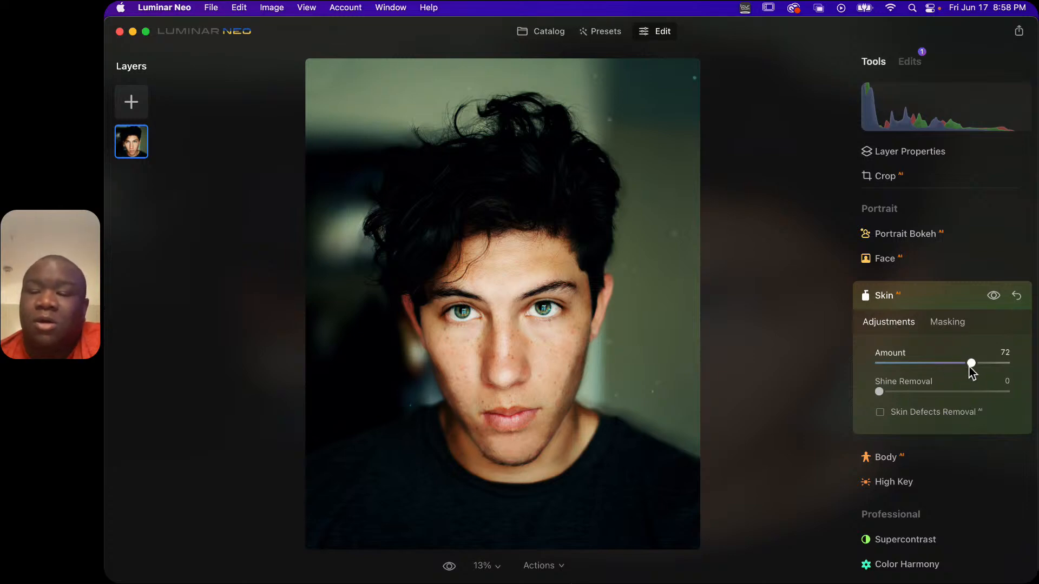
# Set the skin smoothing Amount to 39, turn on Skin Defects Removal, and compare the nose and cheeks up close with the original
pyautogui.moveTo(970, 365); pyautogui.dragTo(928, 368)
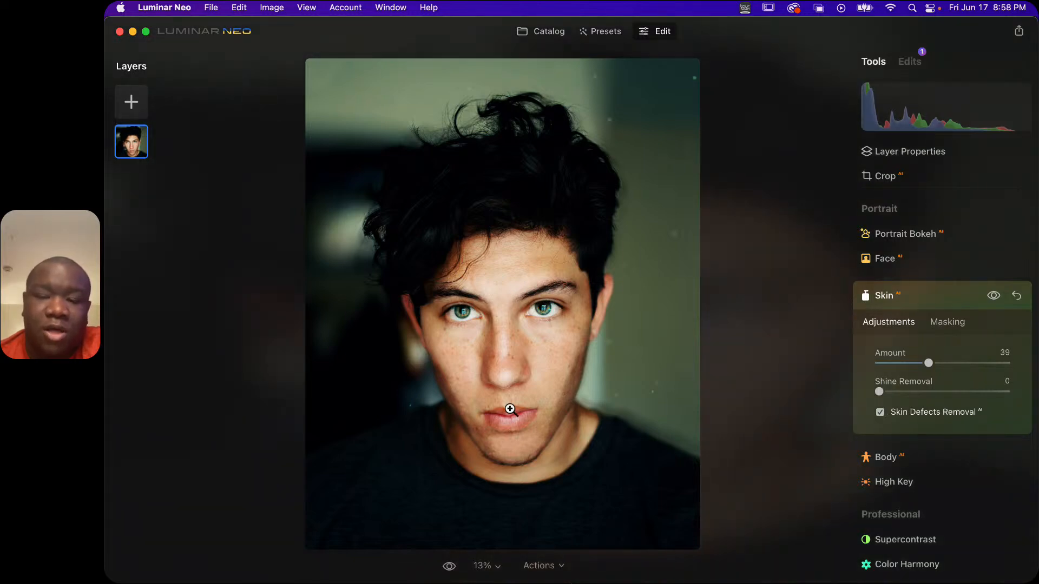
pyautogui.click(511, 362)
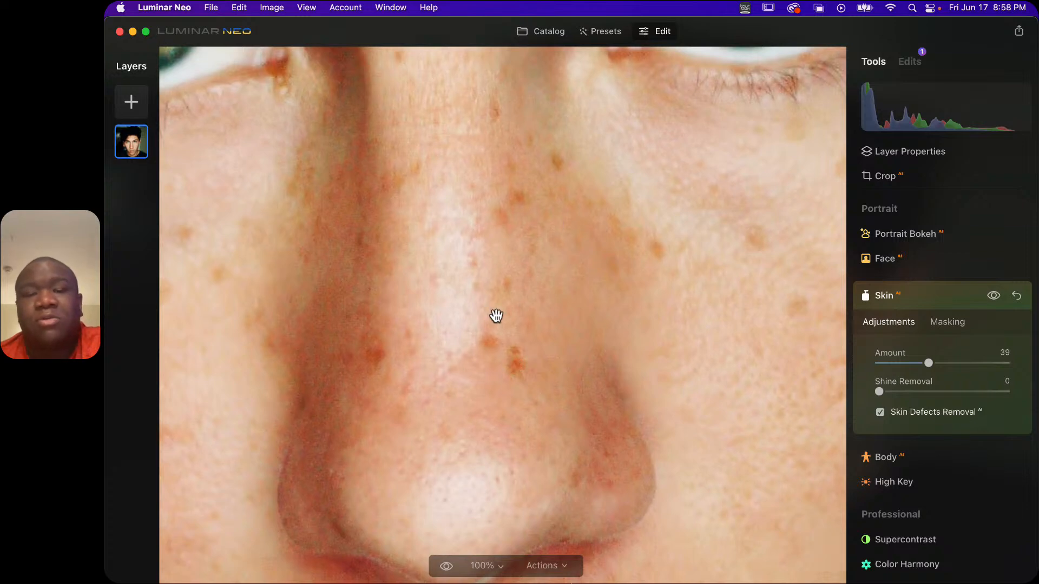
pyautogui.click(993, 297)
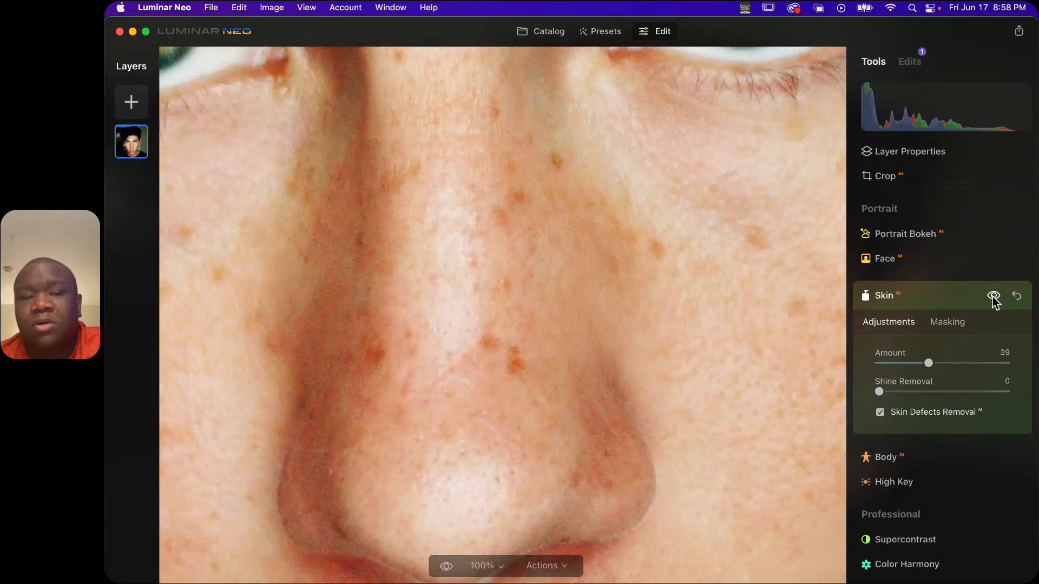
pyautogui.click(994, 298)
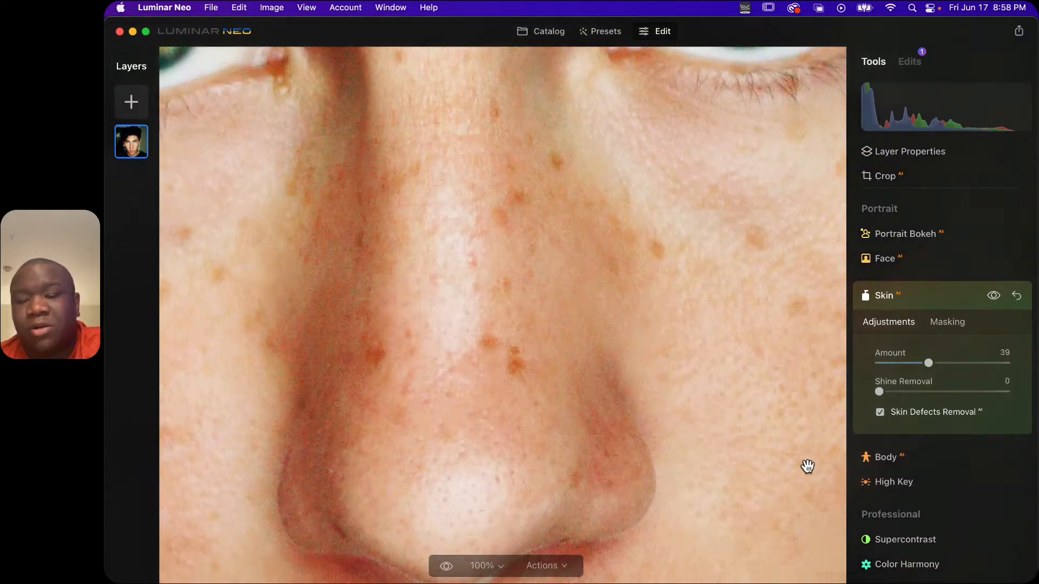
pyautogui.click(995, 296)
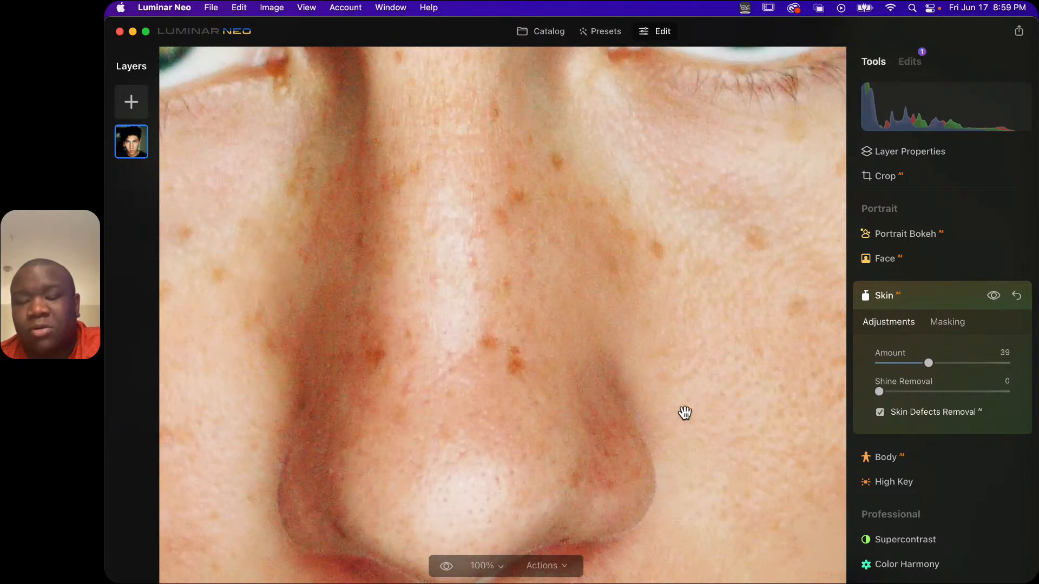
pyautogui.click(644, 438)
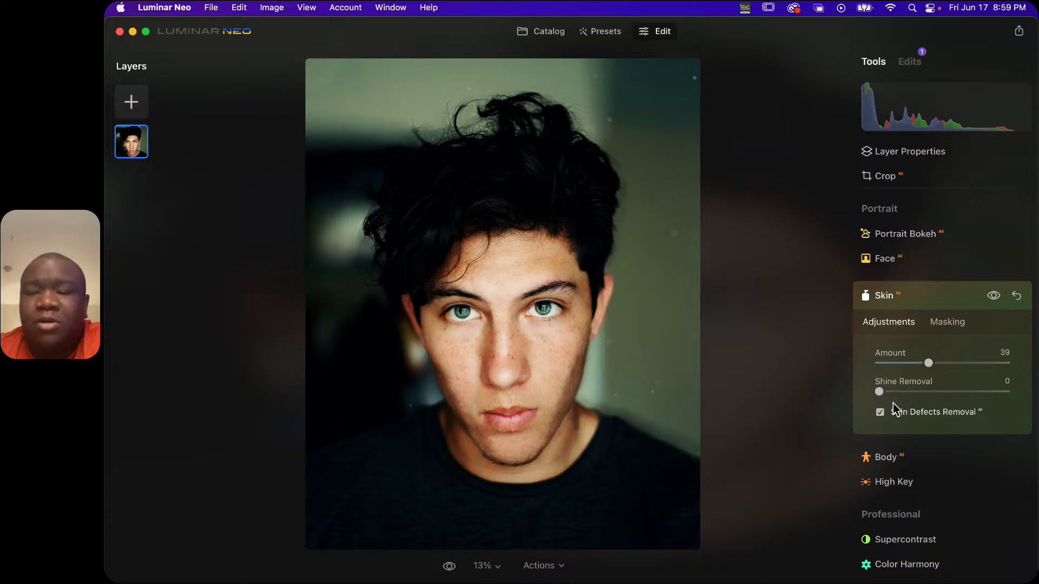
# Raise the skin smoothing Amount to 100 and inspect the nose, eye and cheek skin up close
pyautogui.moveTo(929, 363); pyautogui.dragTo(1013, 364)
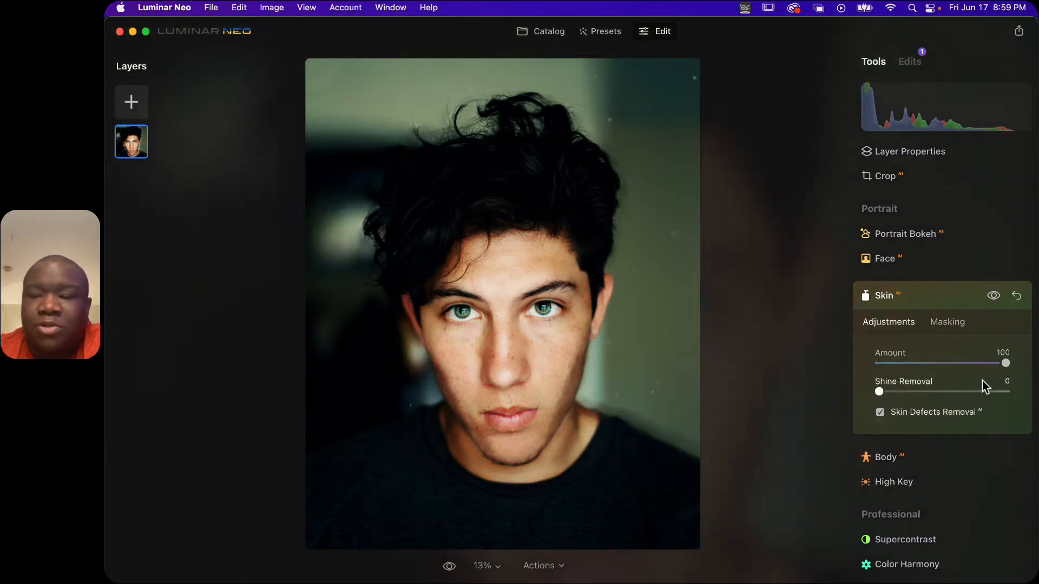
pyautogui.click(511, 353)
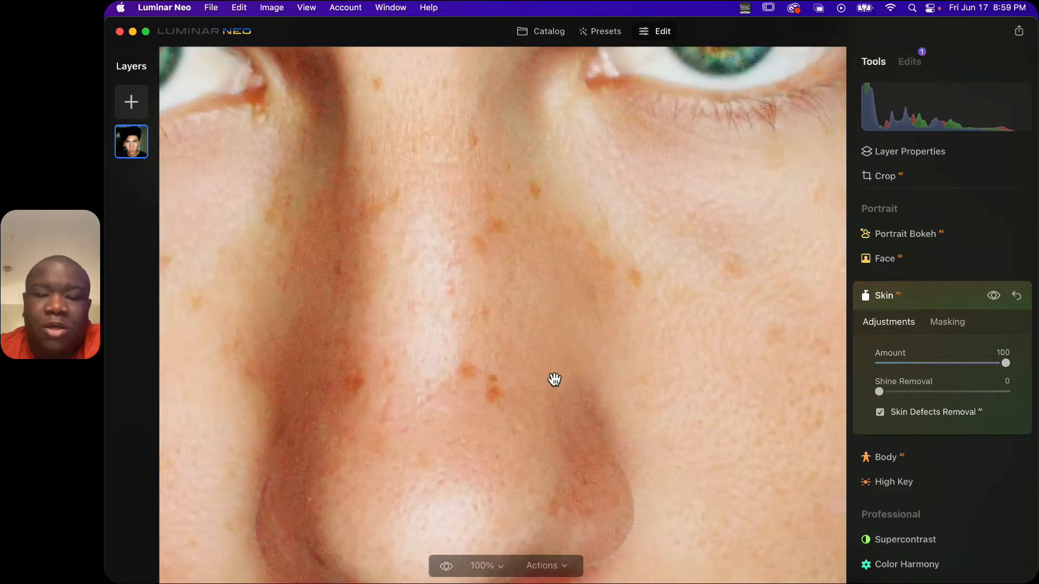
pyautogui.moveTo(580, 297); pyautogui.dragTo(473, 397)
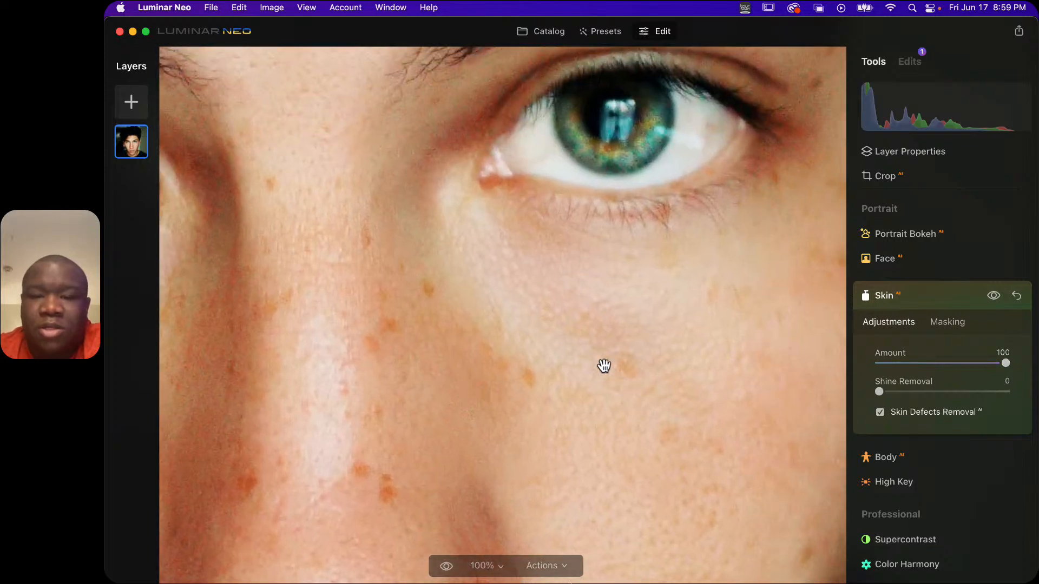
pyautogui.moveTo(634, 528); pyautogui.dragTo(594, 375)
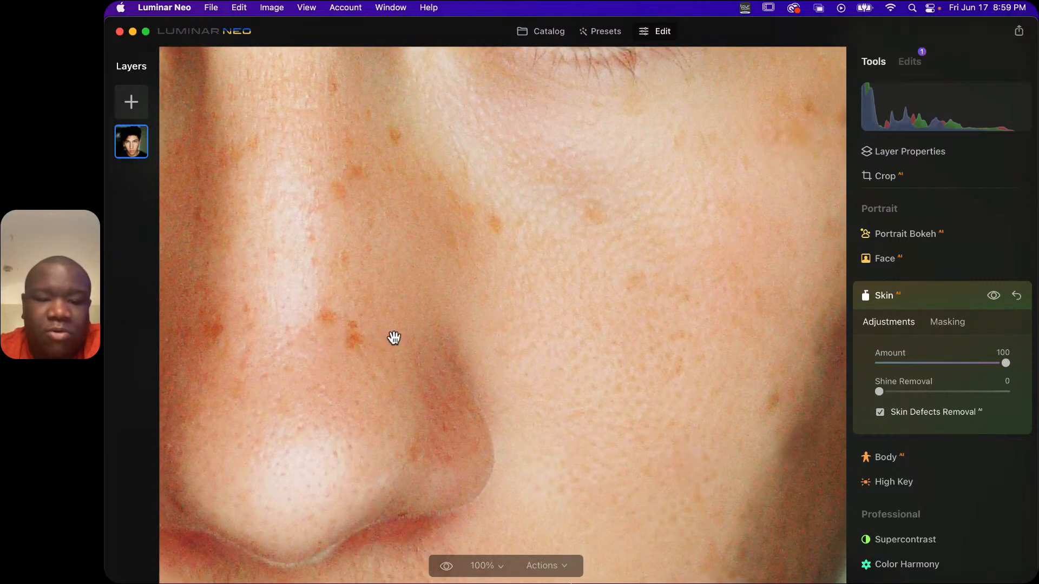
pyautogui.click(420, 320)
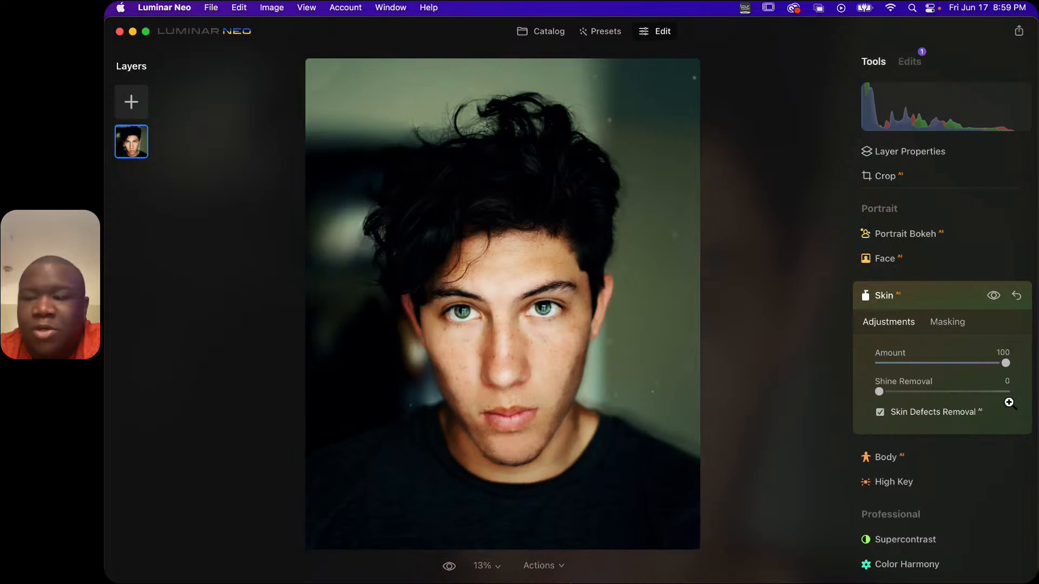
# Lower the skin smoothing Amount to 40, then reset all Skin adjustments to their defaults
pyautogui.moveTo(1004, 364); pyautogui.dragTo(924, 374)
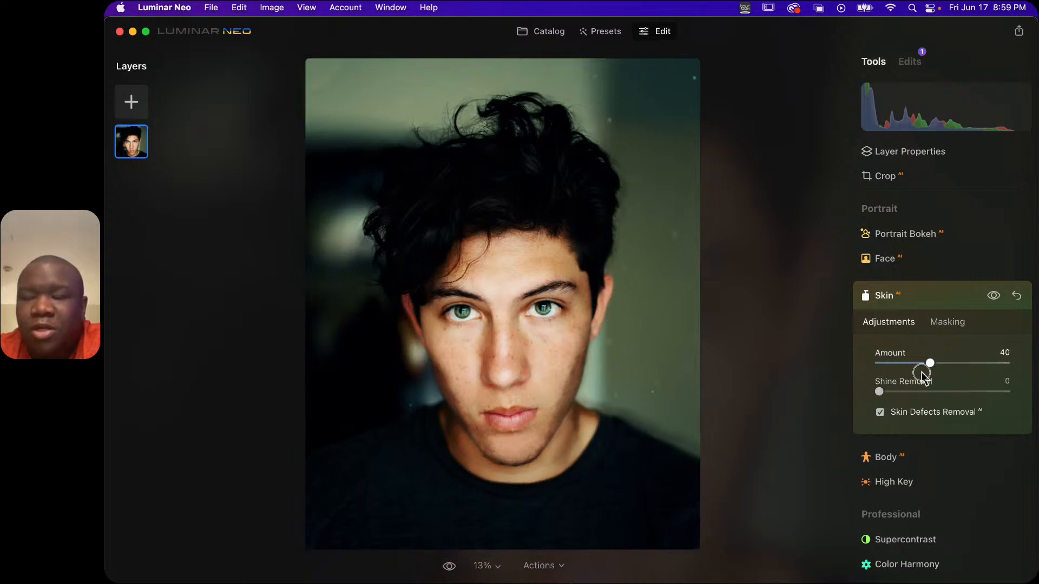
pyautogui.click(1016, 295)
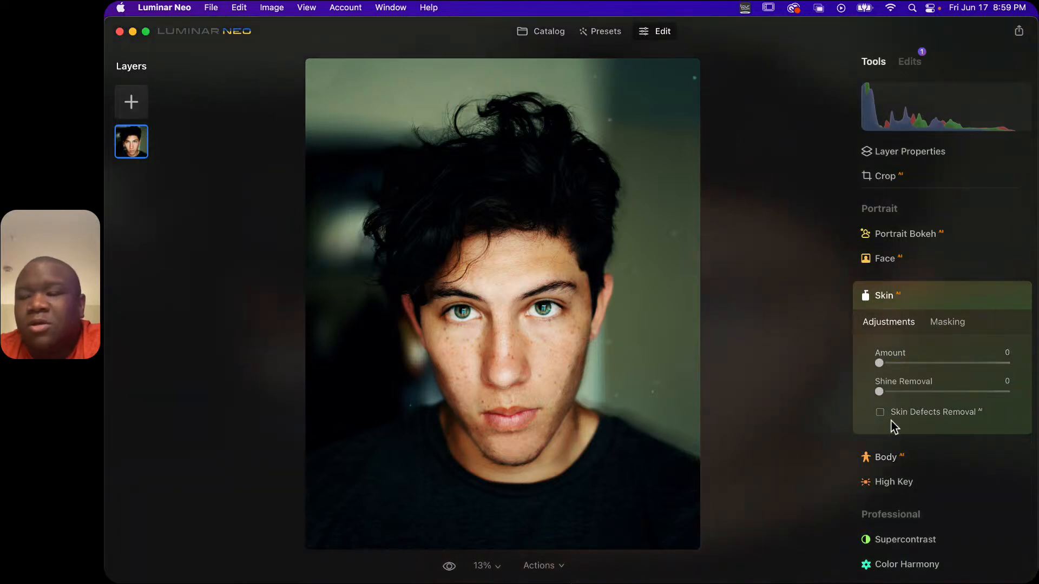
pyautogui.click(911, 363)
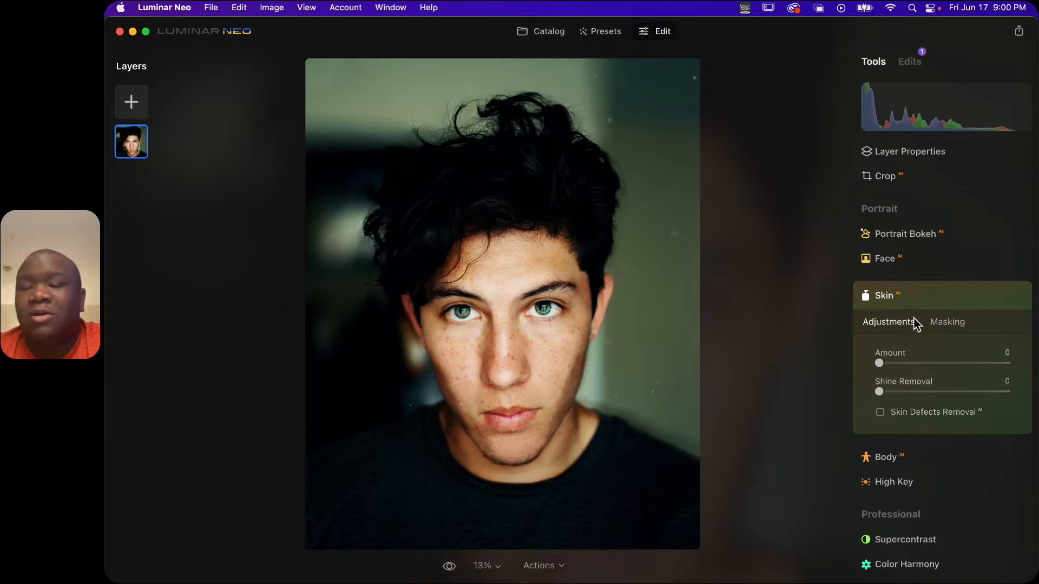
# Try the Man Made Ground area of Mask AI for the Skin tool, mask the Human area instead, and close the tool
pyautogui.click(946, 323)
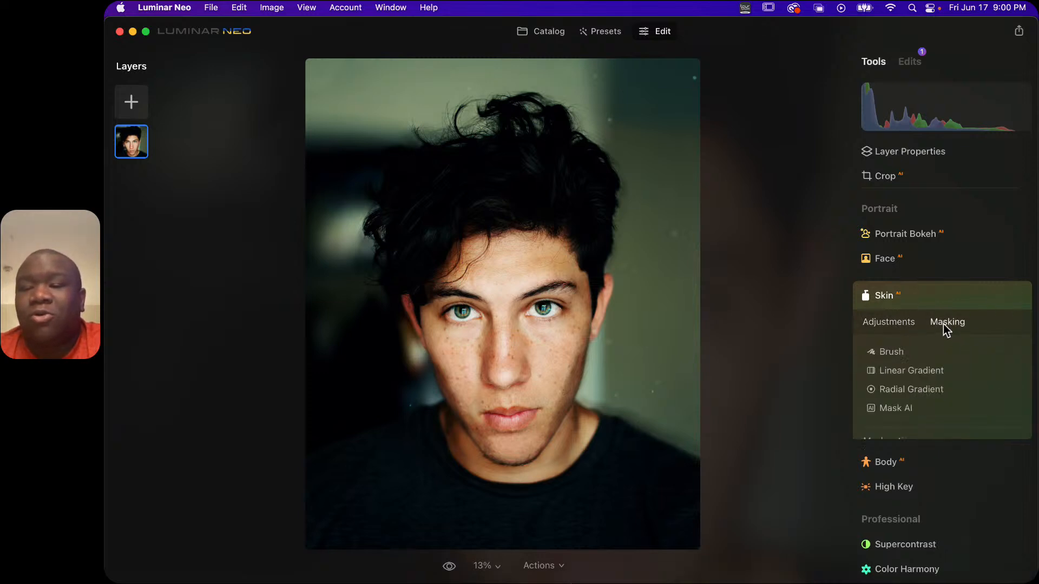
pyautogui.click(894, 410)
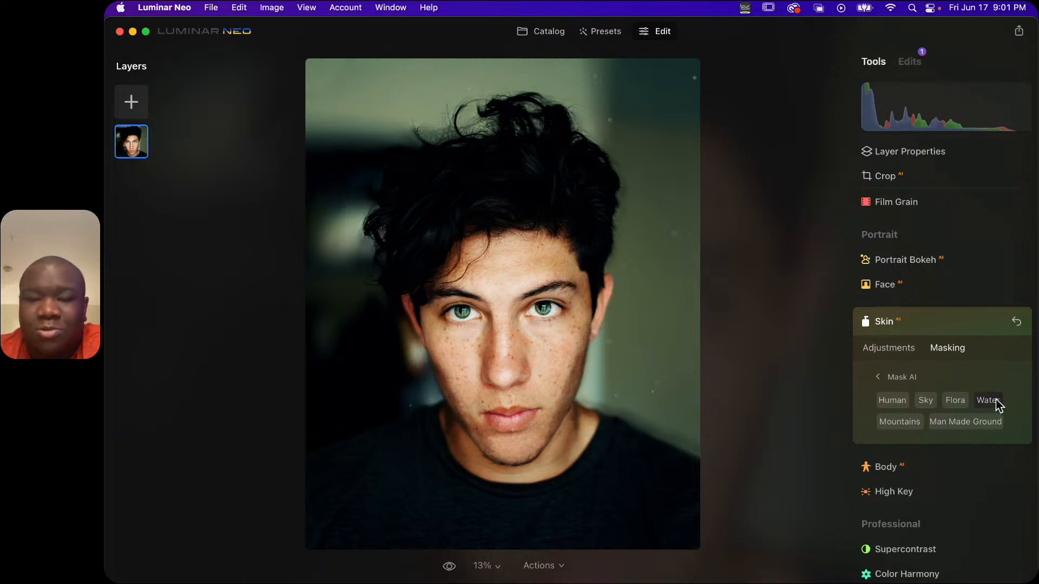
pyautogui.moveTo(996, 399)
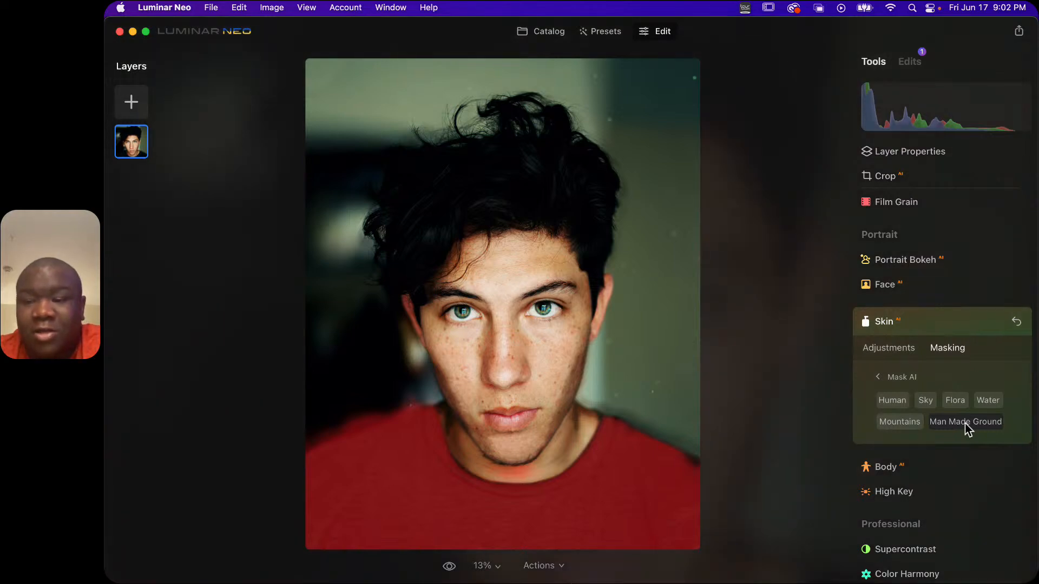
pyautogui.click(966, 424)
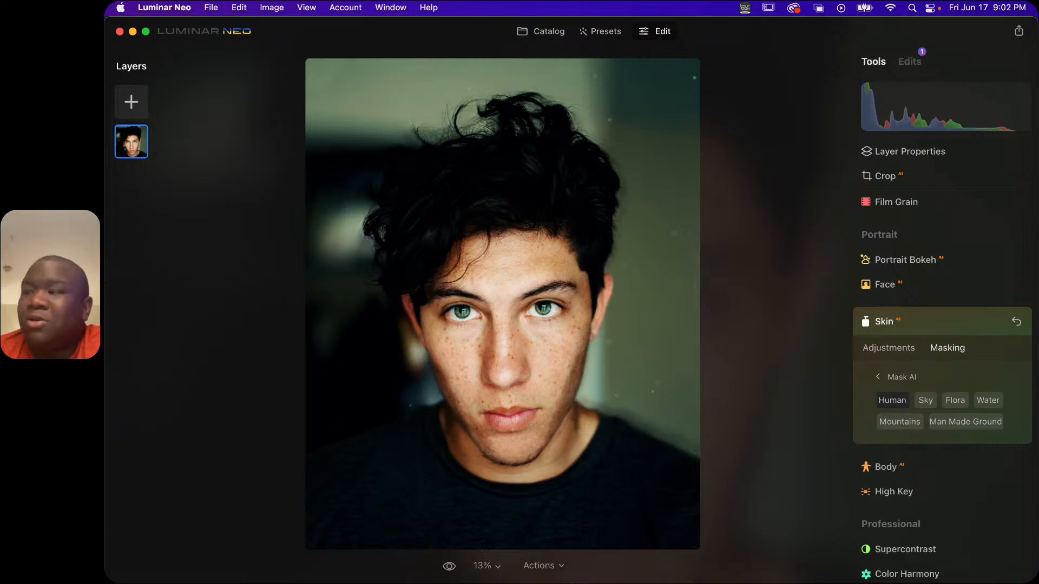
pyautogui.click(882, 405)
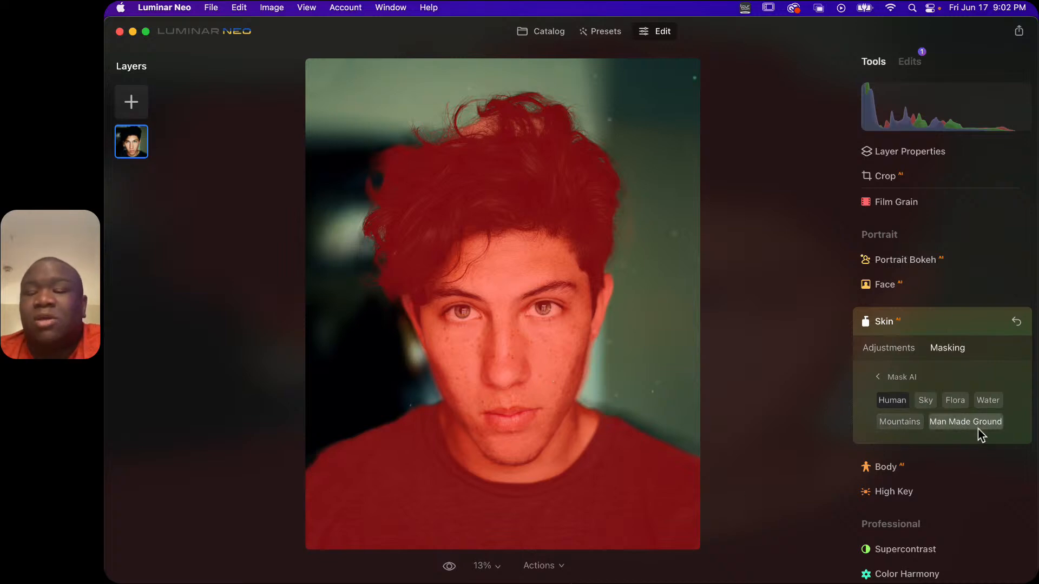
pyautogui.click(906, 379)
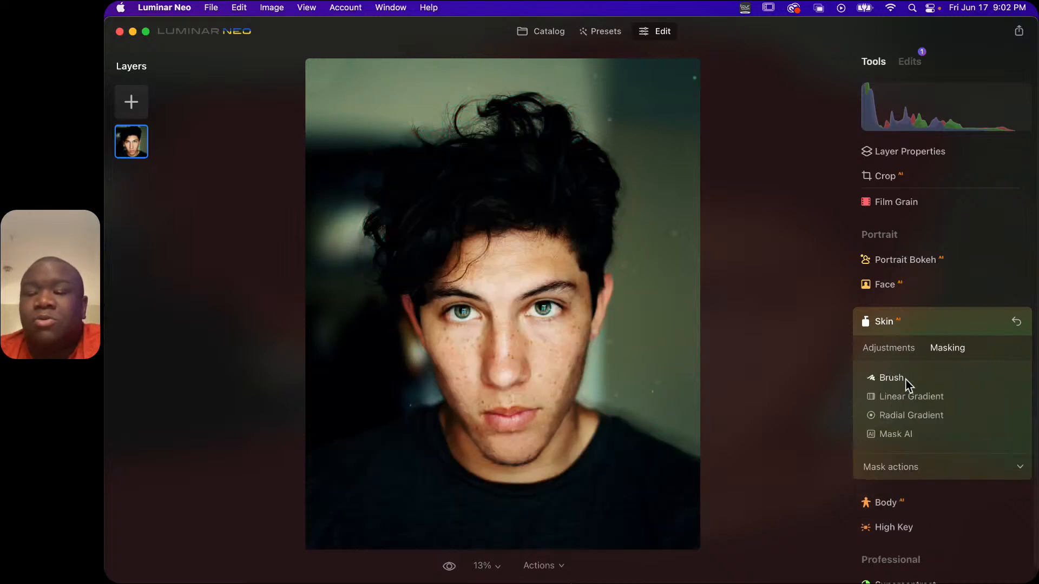
pyautogui.click(889, 348)
pyautogui.click(914, 322)
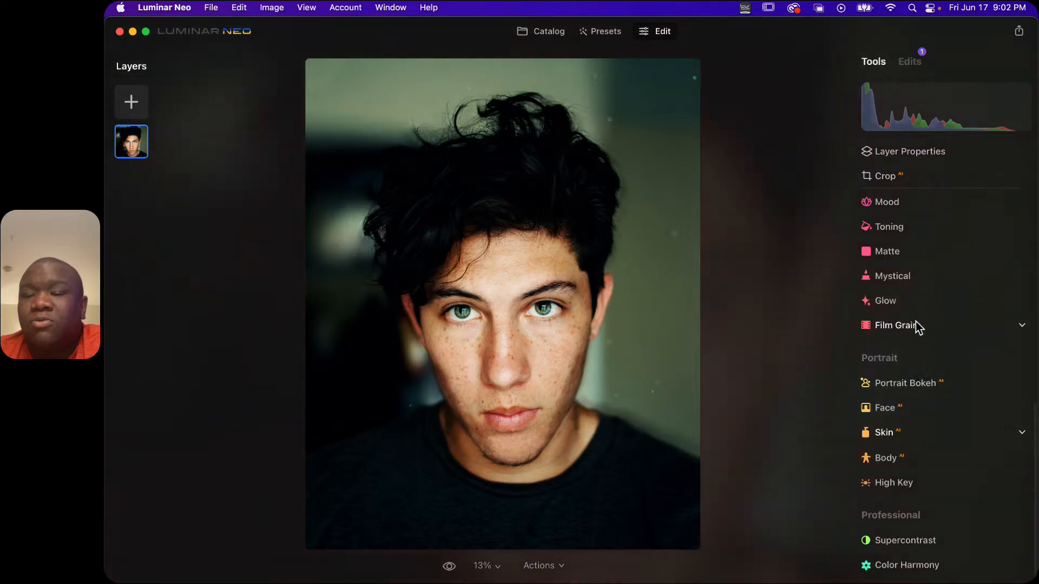
# Set the Toning Amount to 72, raise the highlights' saturation and shift their hue toward green
pyautogui.click(898, 232)
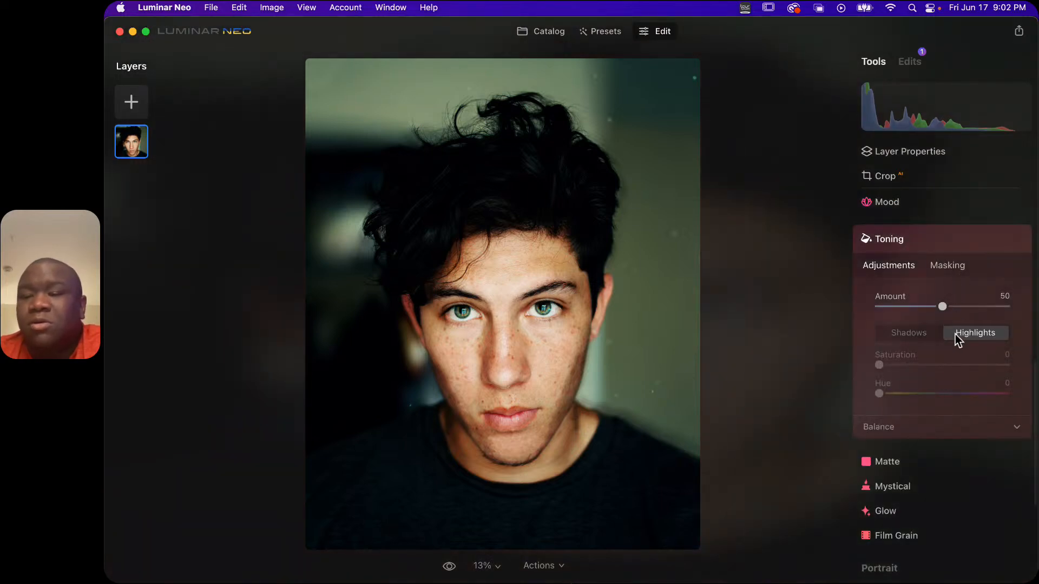
pyautogui.moveTo(942, 307); pyautogui.dragTo(970, 322)
pyautogui.moveTo(878, 365); pyautogui.dragTo(939, 365)
pyautogui.moveTo(882, 395); pyautogui.dragTo(939, 399)
# Set the Toning shadows' saturation to about 38 and shift their hue toward yellow-green
pyautogui.click(935, 334)
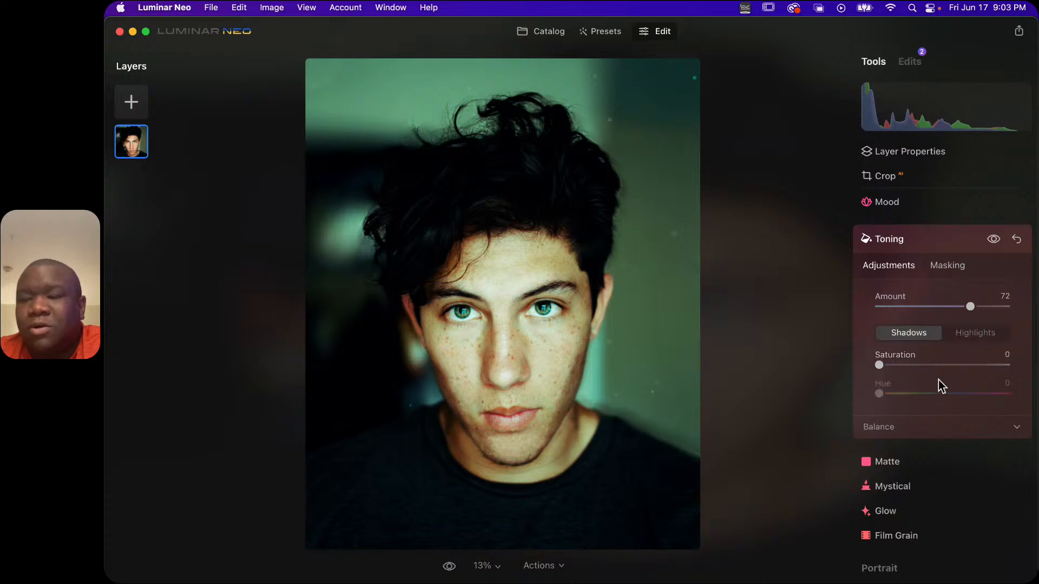
pyautogui.moveTo(880, 366); pyautogui.dragTo(932, 366)
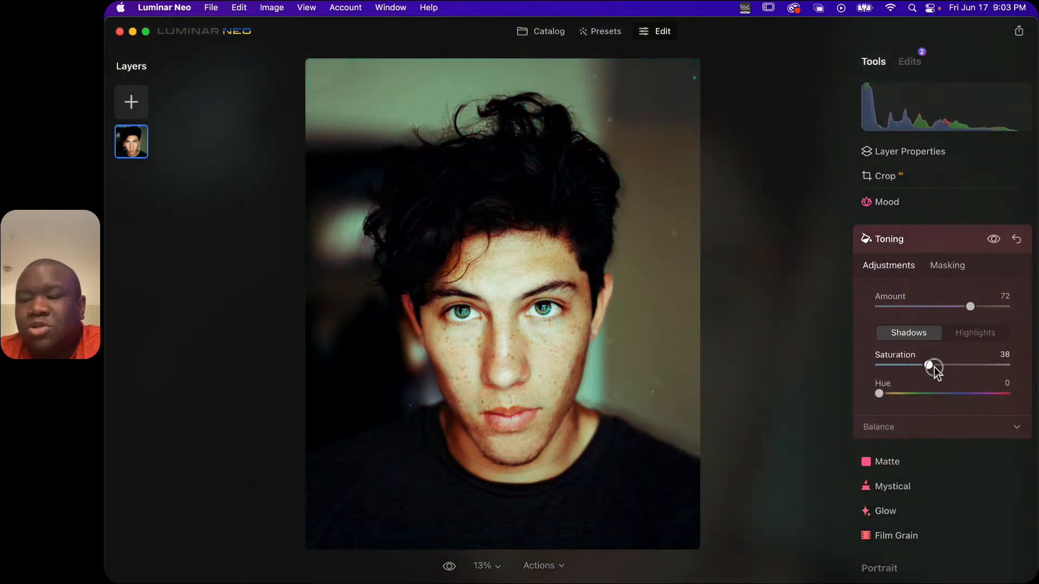
pyautogui.moveTo(879, 394)
pyautogui.mouseDown()
pyautogui.moveTo(1009, 399)
pyautogui.moveTo(903, 395)
pyautogui.mouseUp()
# Mask the Toning effect to Human with Mask AI and invert the mask so it affects only the background
pyautogui.click(942, 268)
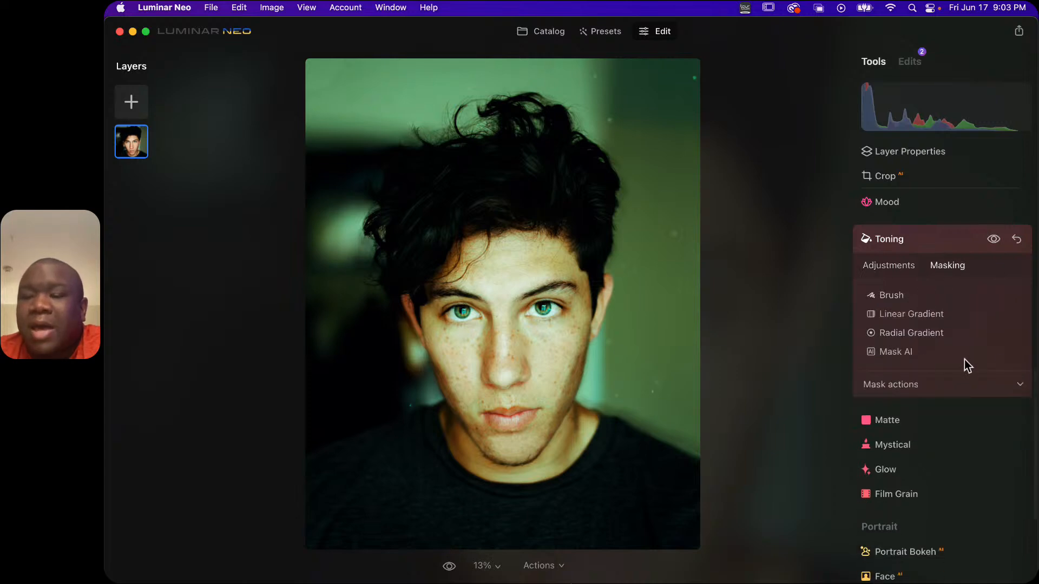
pyautogui.click(901, 352)
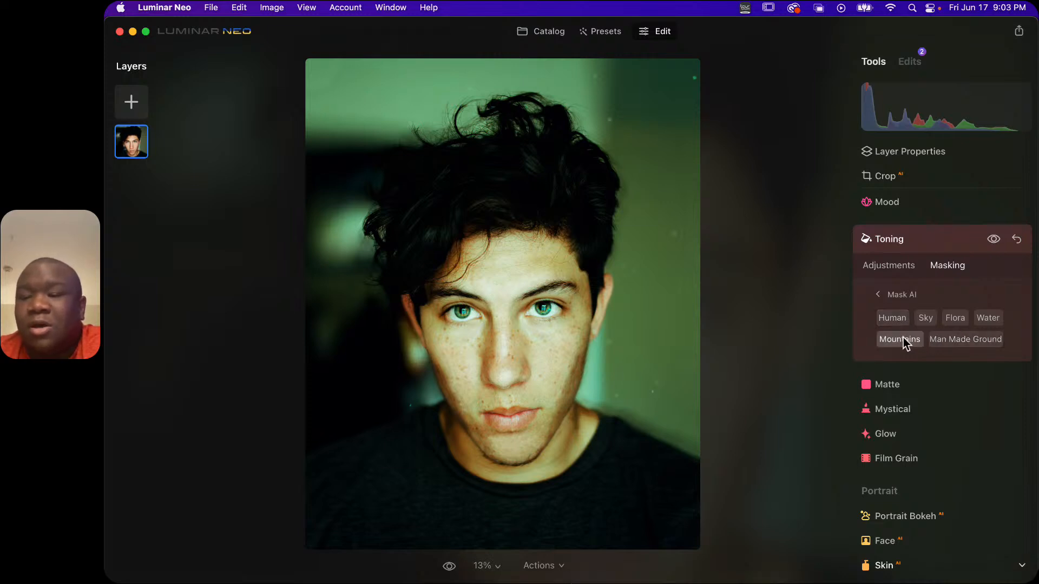
pyautogui.click(891, 318)
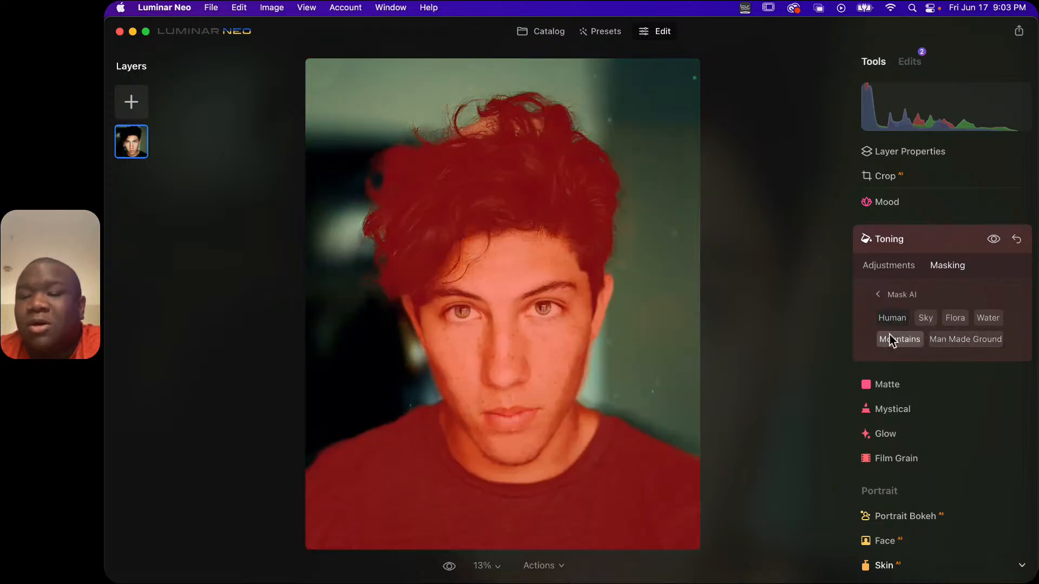
pyautogui.click(900, 293)
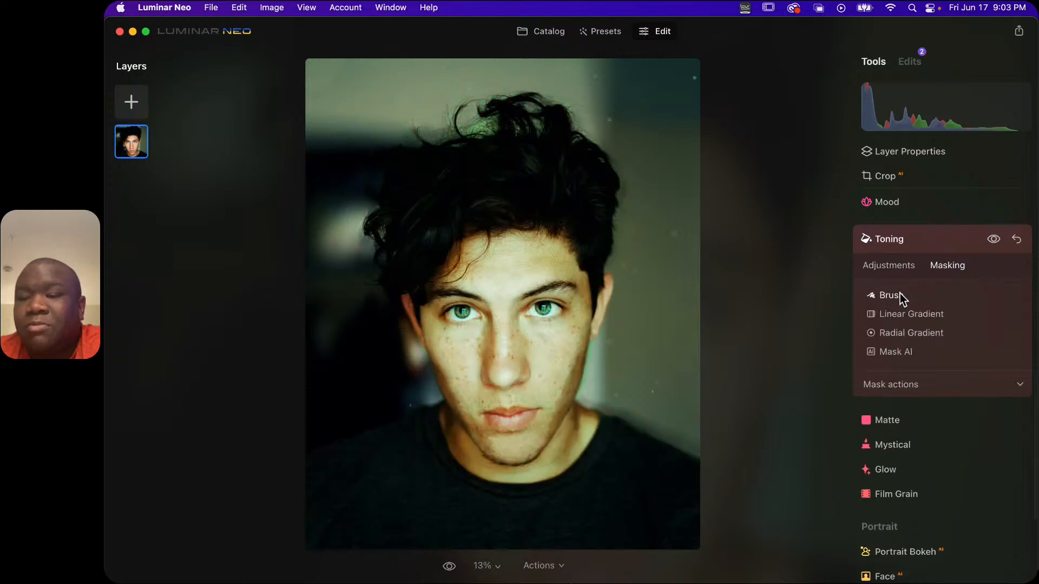
pyautogui.click(911, 385)
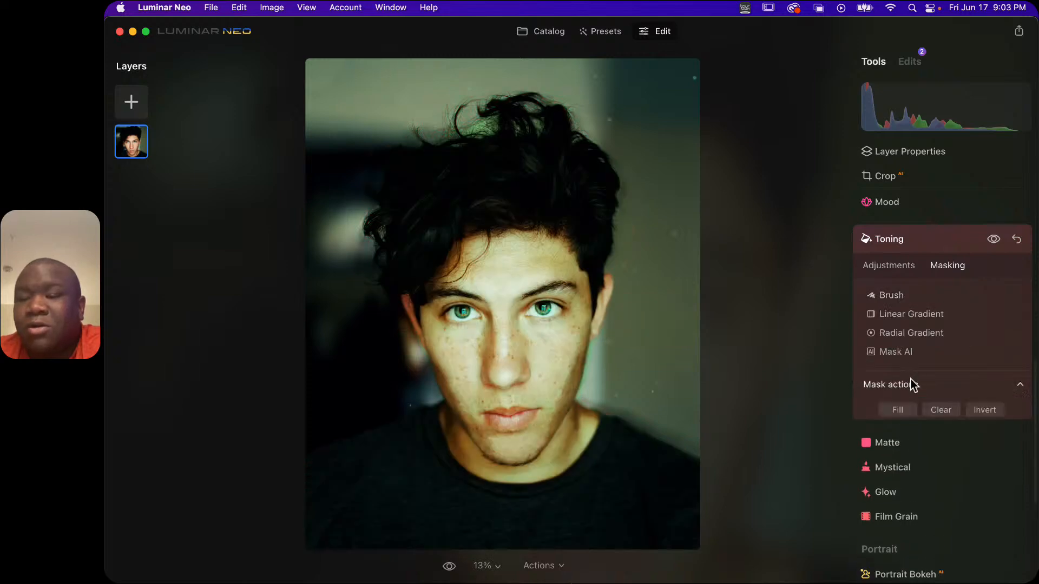
pyautogui.click(986, 411)
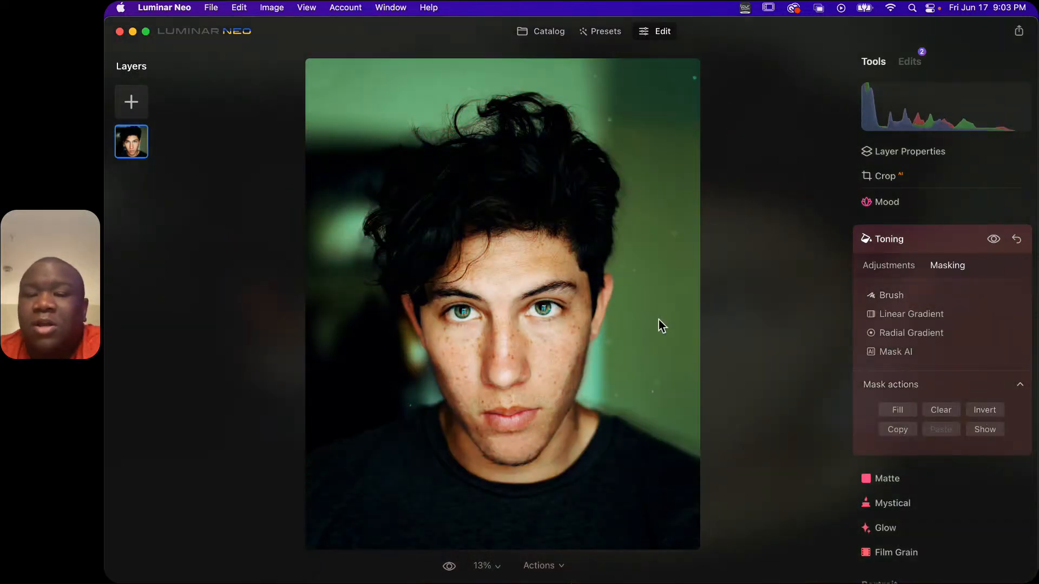
# Toggle the Toning edit's visibility to compare the toned background with the original
pyautogui.click(994, 239)
pyautogui.click(994, 239)
pyautogui.click(995, 240)
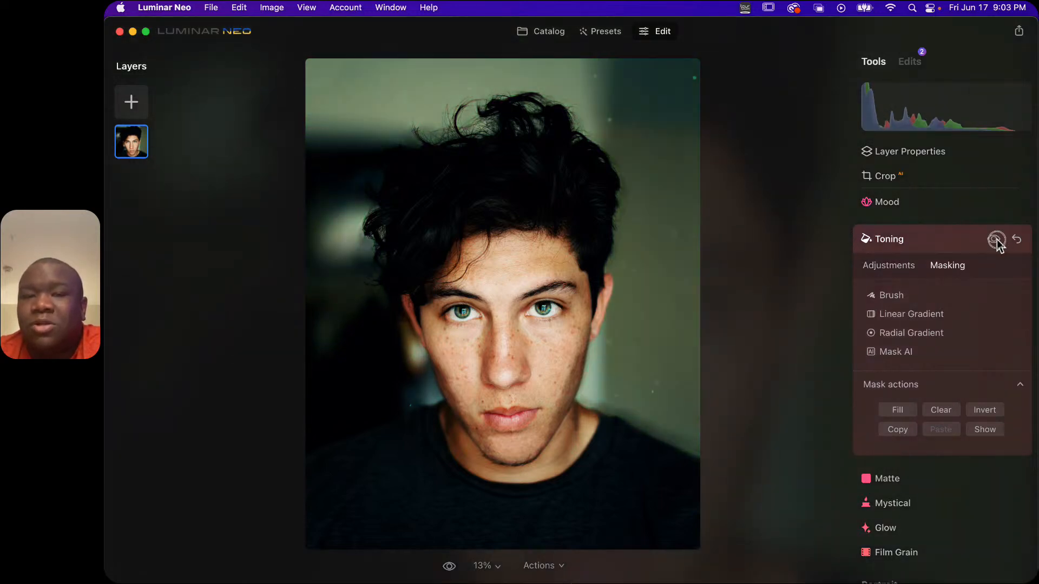
pyautogui.click(994, 241)
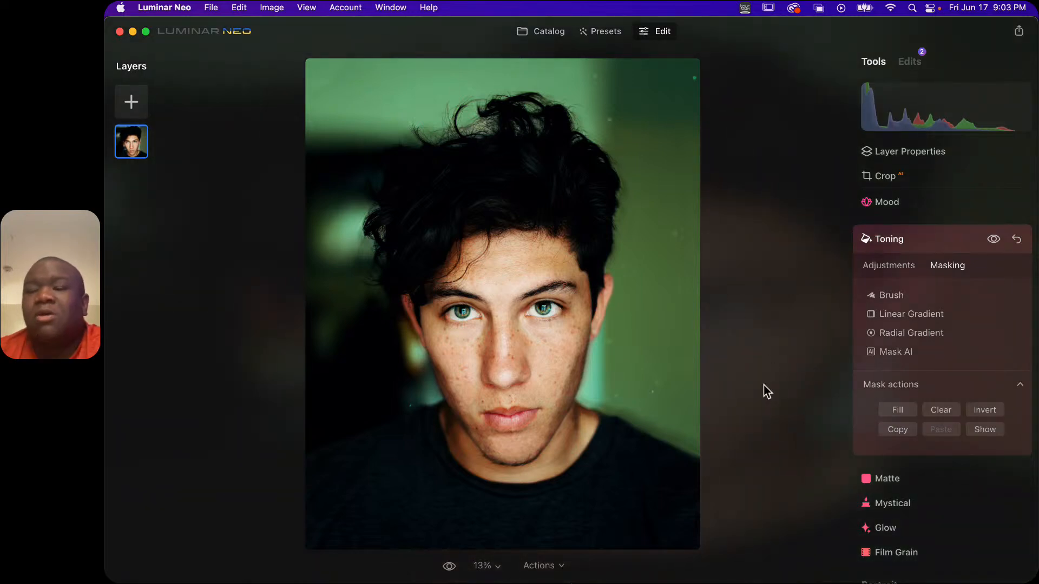
pyautogui.click(884, 294)
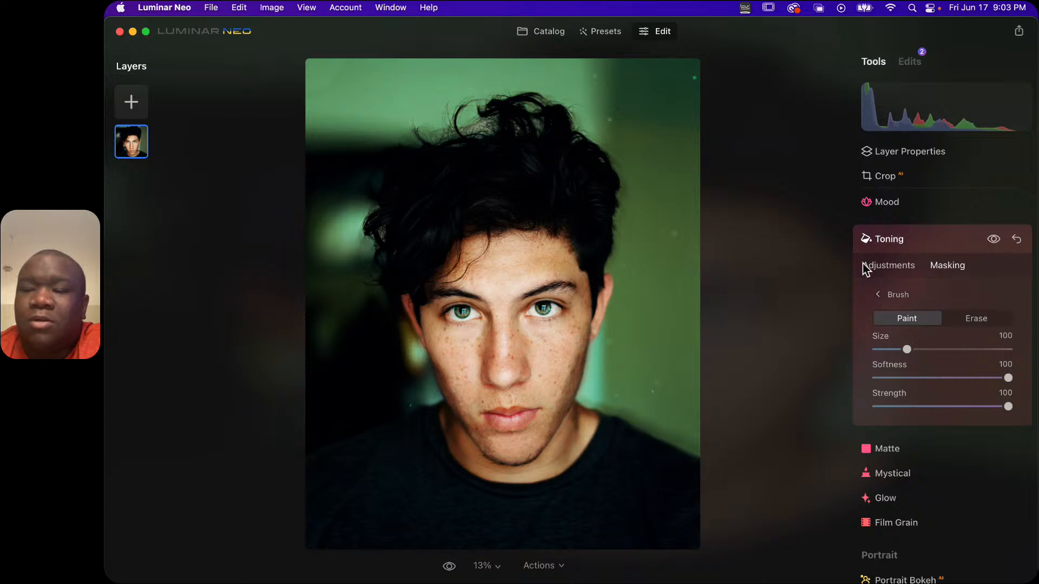
pyautogui.click(882, 266)
pyautogui.click(911, 242)
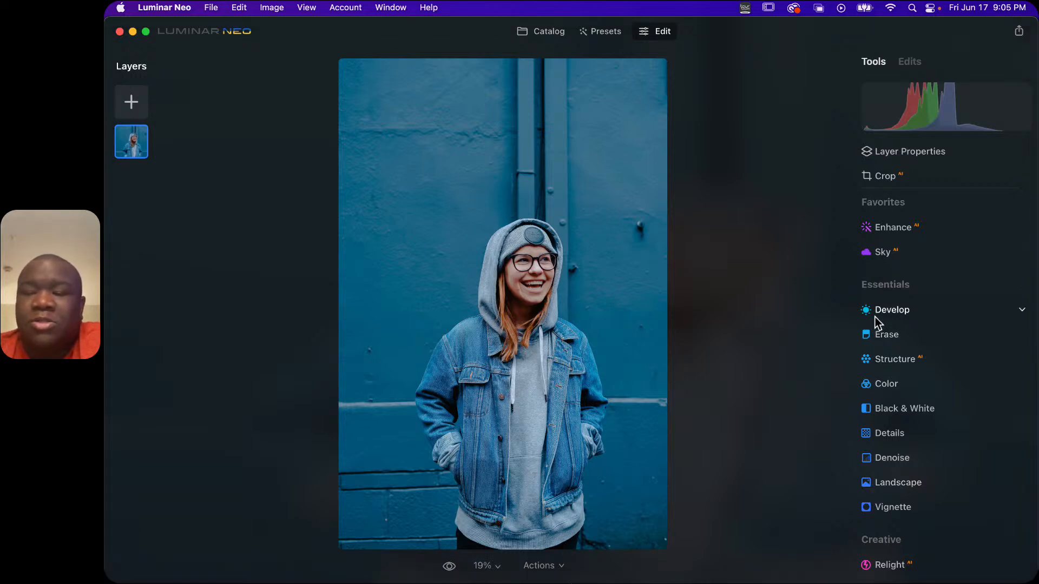
# Run Mask AI in the Develop tool to detect the maskable areas in the hooded woman's photo
pyautogui.click(973, 314)
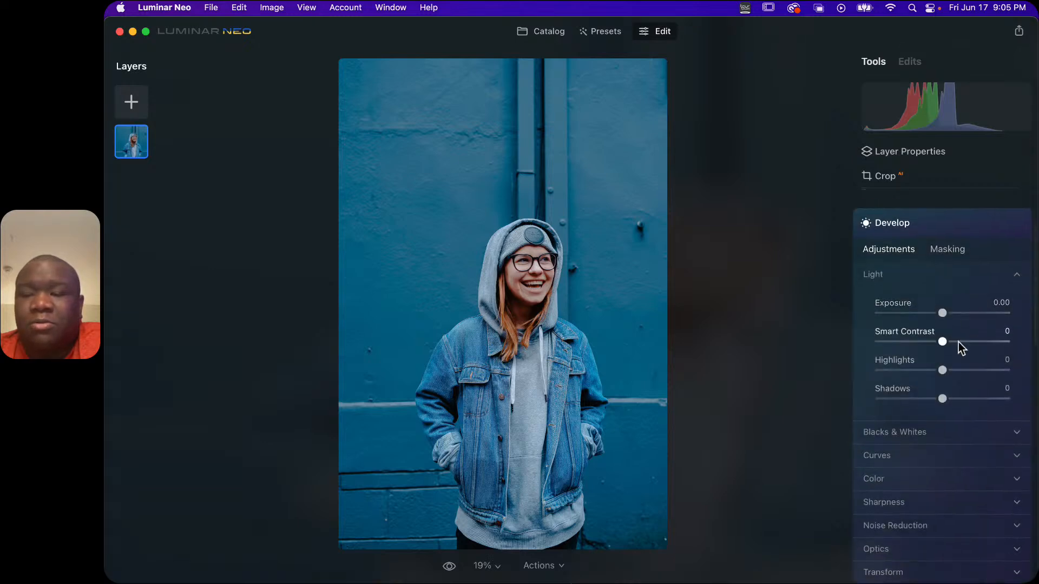
pyautogui.scroll(-3, 926, 369)
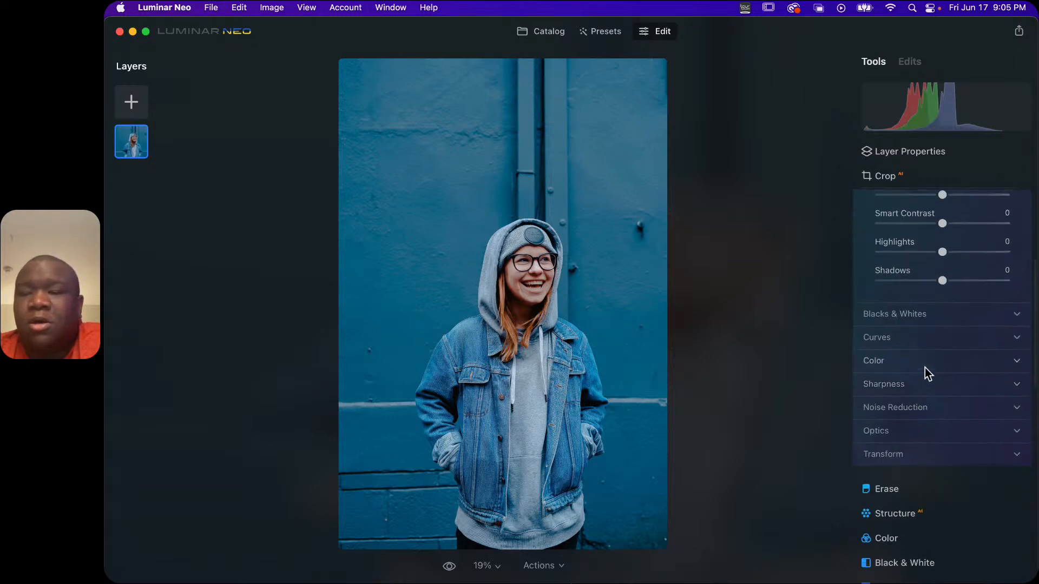
pyautogui.scroll(5, 924, 368)
pyautogui.scroll(-3, 936, 330)
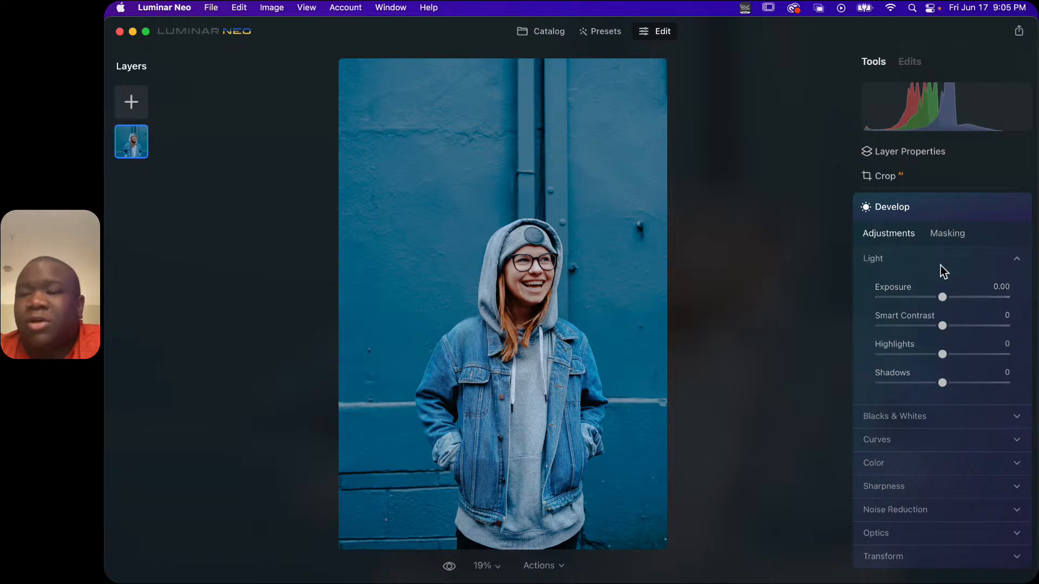
pyautogui.click(936, 236)
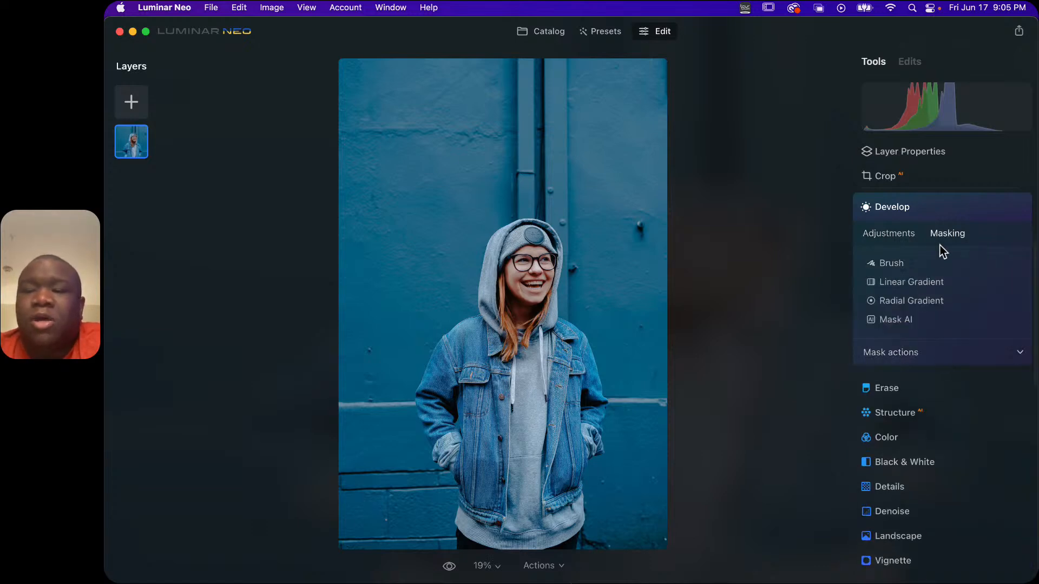
pyautogui.click(895, 322)
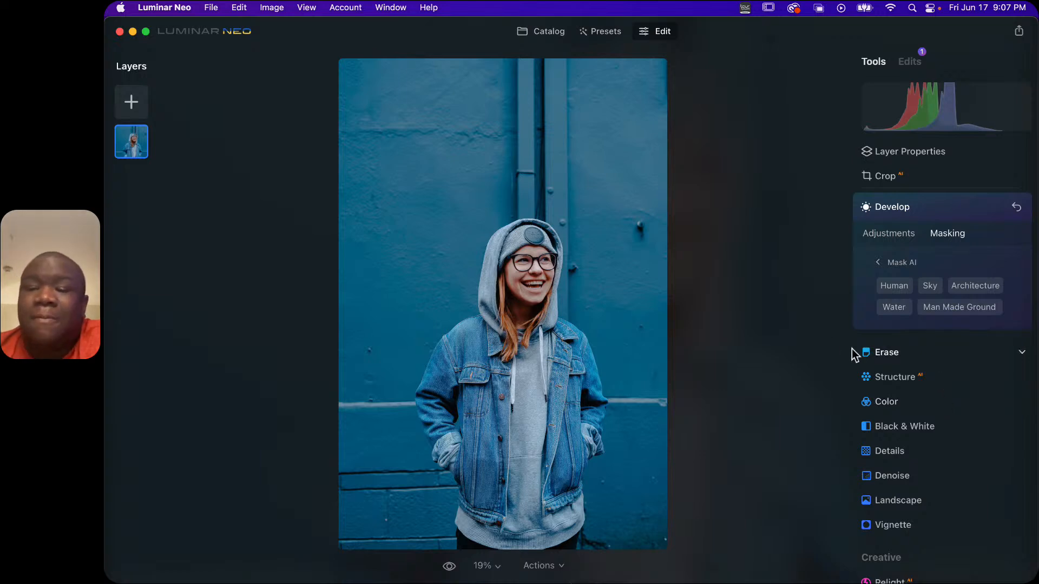
# Try the Water category in Mask AI, deselect it, and mask the Develop effect to Human instead
pyautogui.click(893, 309)
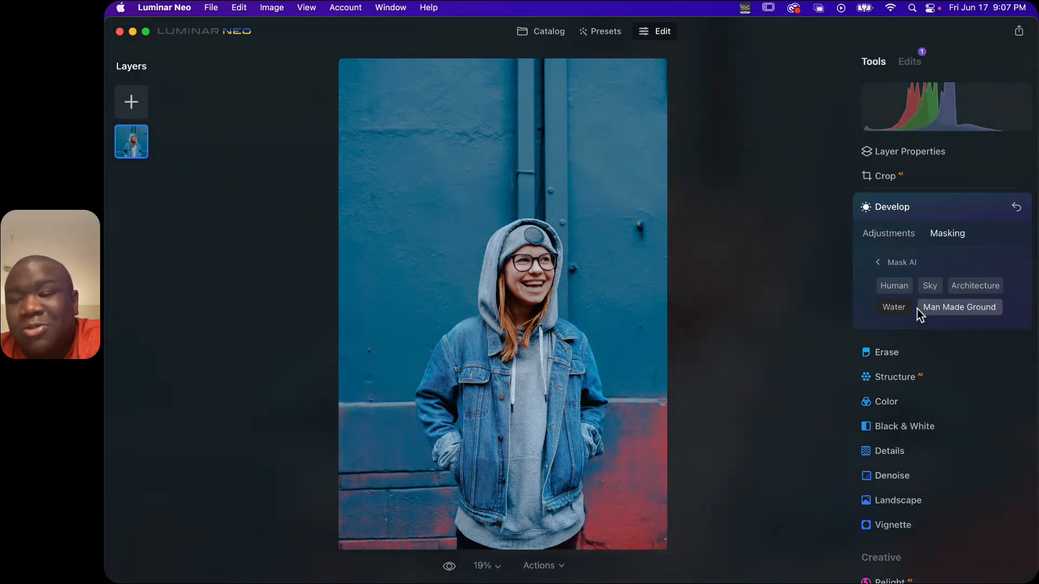
pyautogui.click(894, 309)
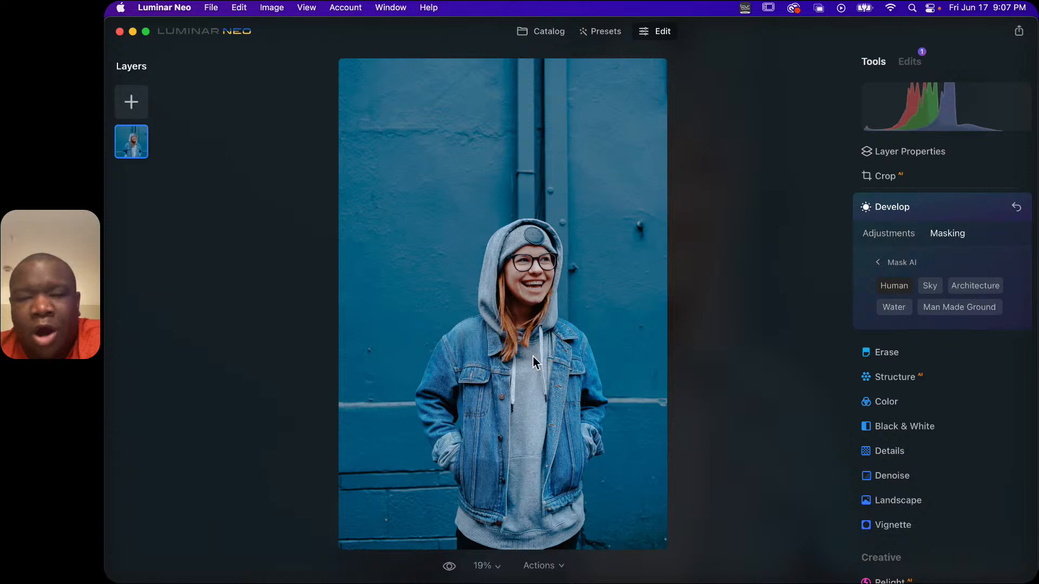
pyautogui.click(523, 463)
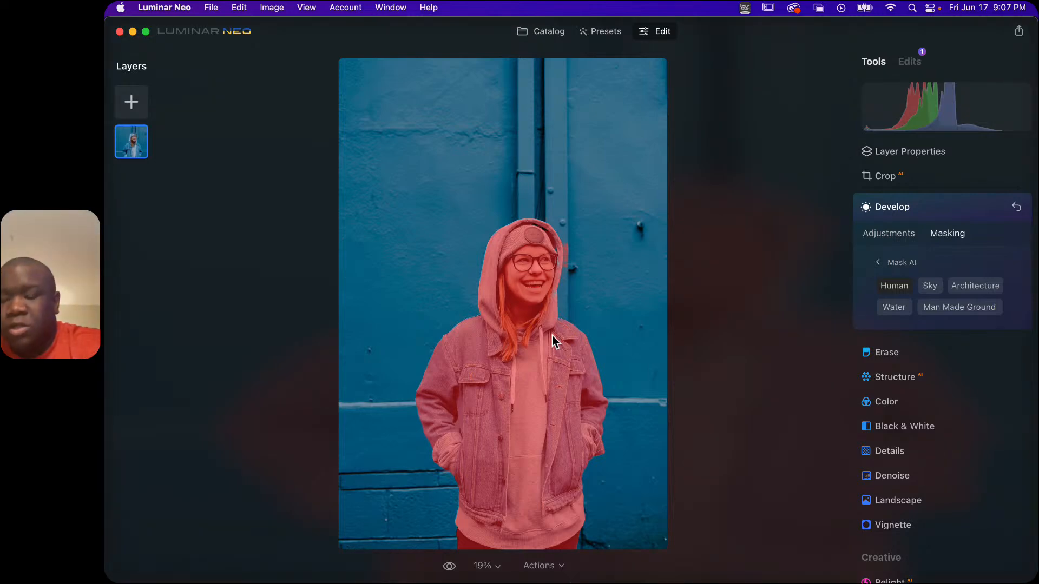
# Magnify the woman's face to 100% and show the Develop mask overlay on the photo
pyautogui.press('super+equal')
pyautogui.press('super+equal')
pyautogui.press('super+equal')
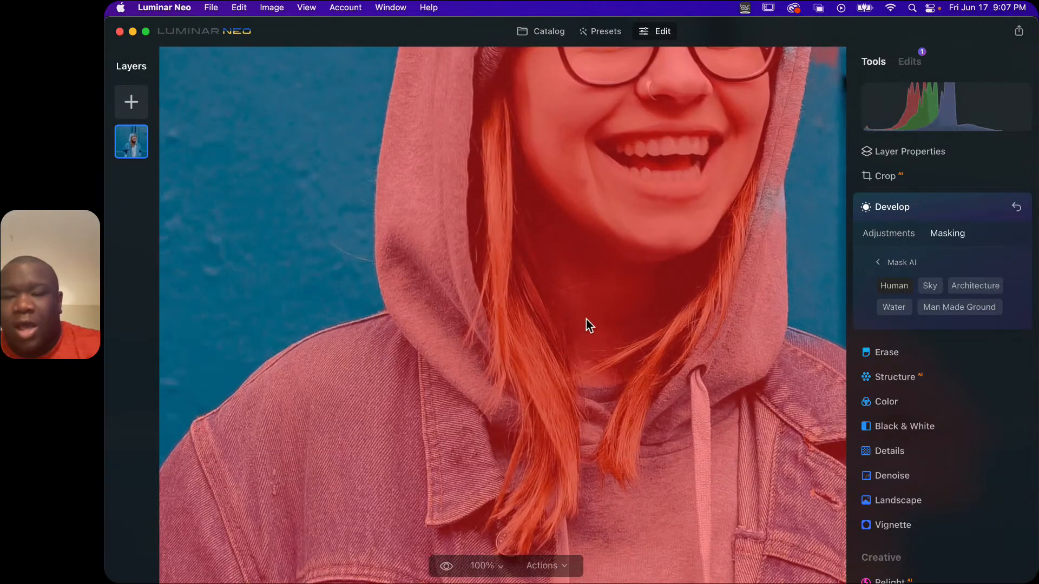
pyautogui.moveTo(689, 158); pyautogui.dragTo(520, 413)
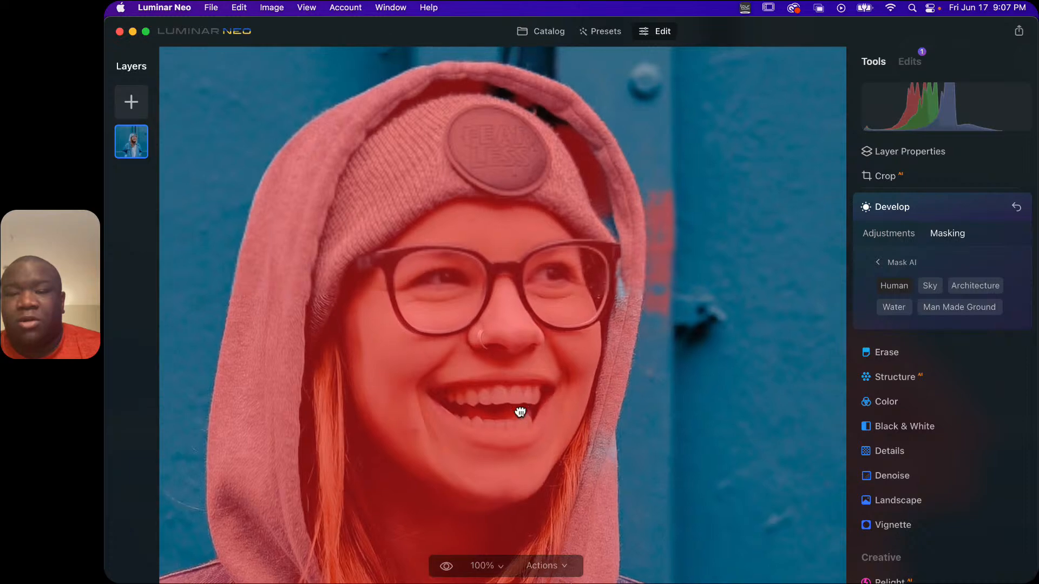
pyautogui.click(901, 264)
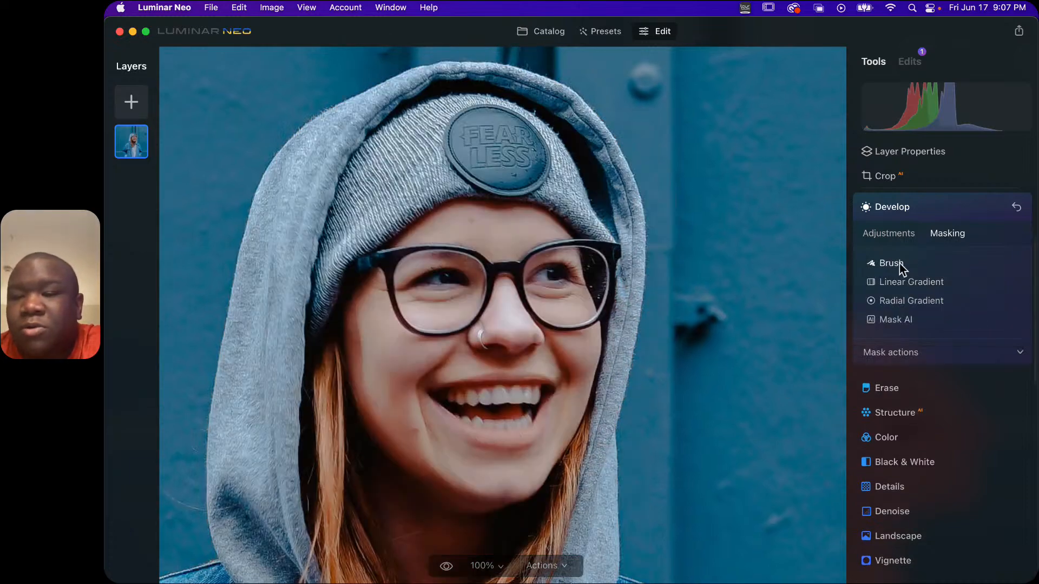
pyautogui.click(900, 264)
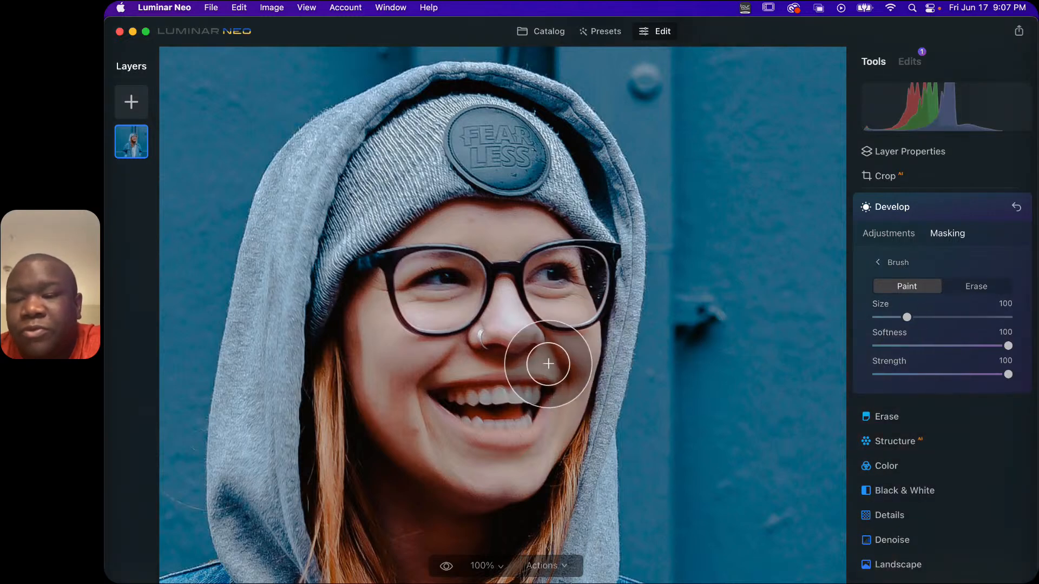
pyautogui.click(905, 264)
pyautogui.click(907, 356)
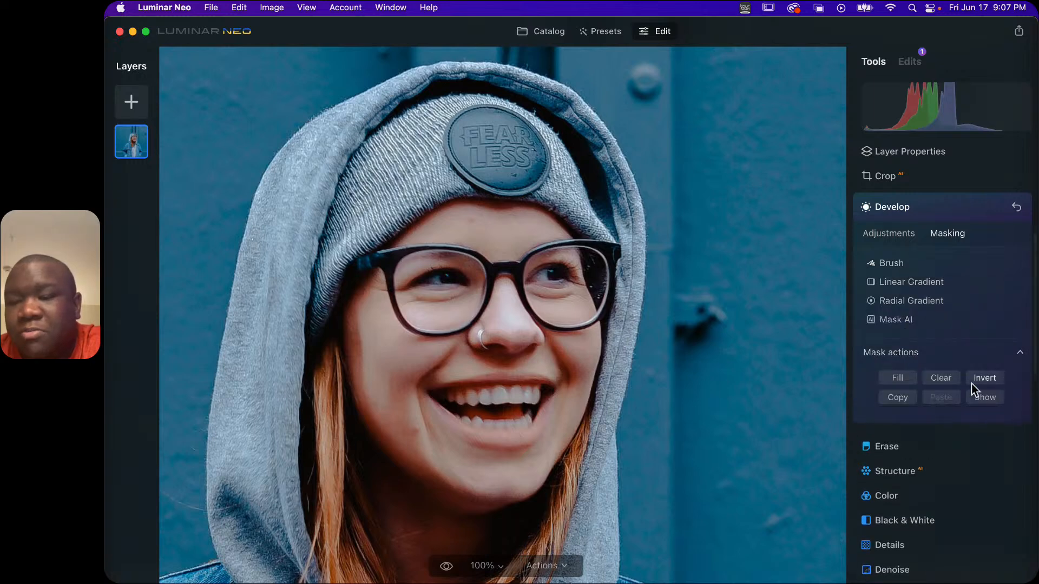
pyautogui.click(988, 398)
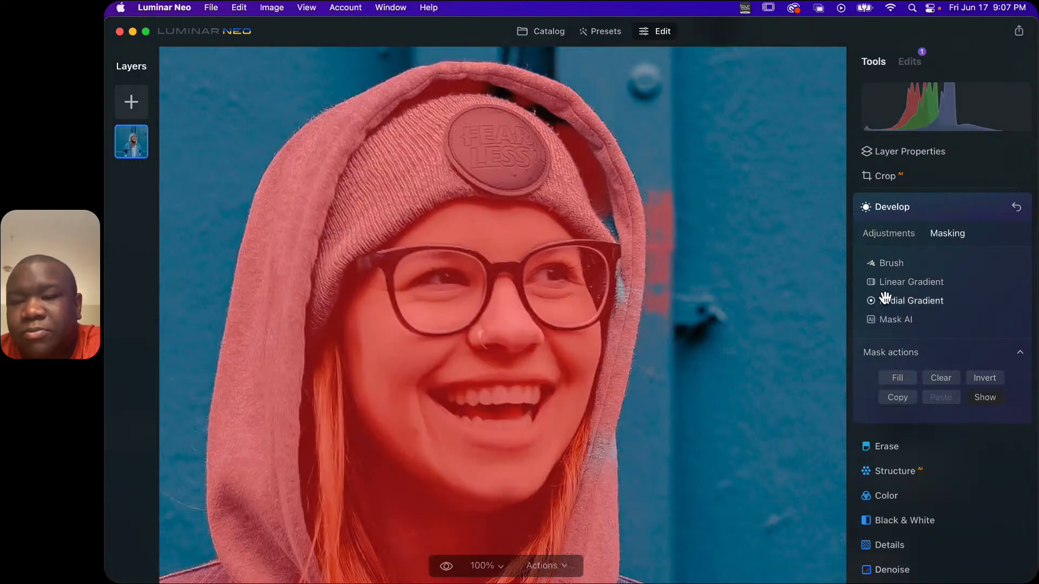
# With the mask brush active, examine the Human mask's edges from the hood down the jacket to the pocketed hands
pyautogui.click(881, 265)
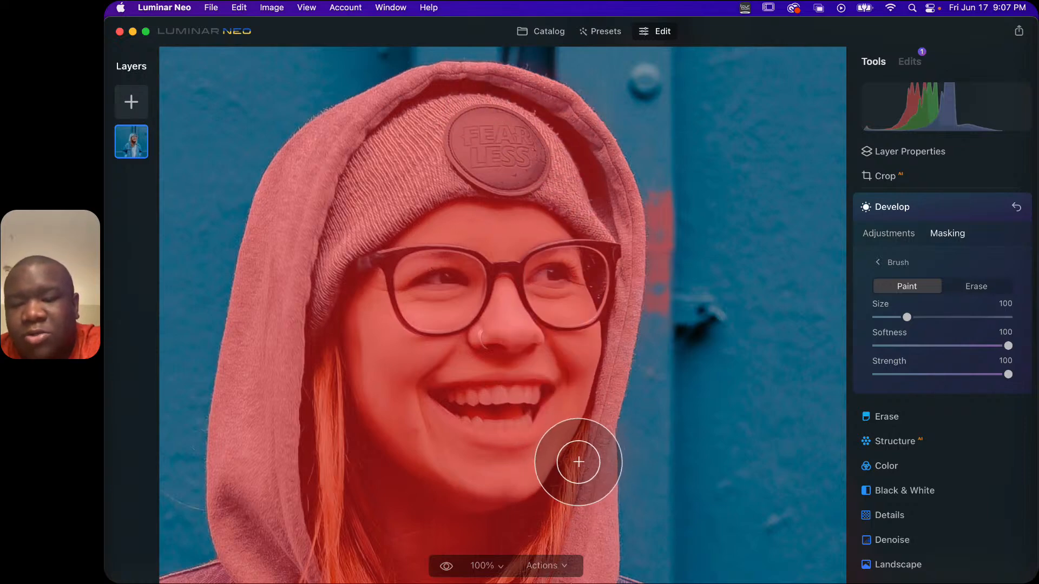
pyautogui.moveTo(586, 483); pyautogui.dragTo(550, 252)
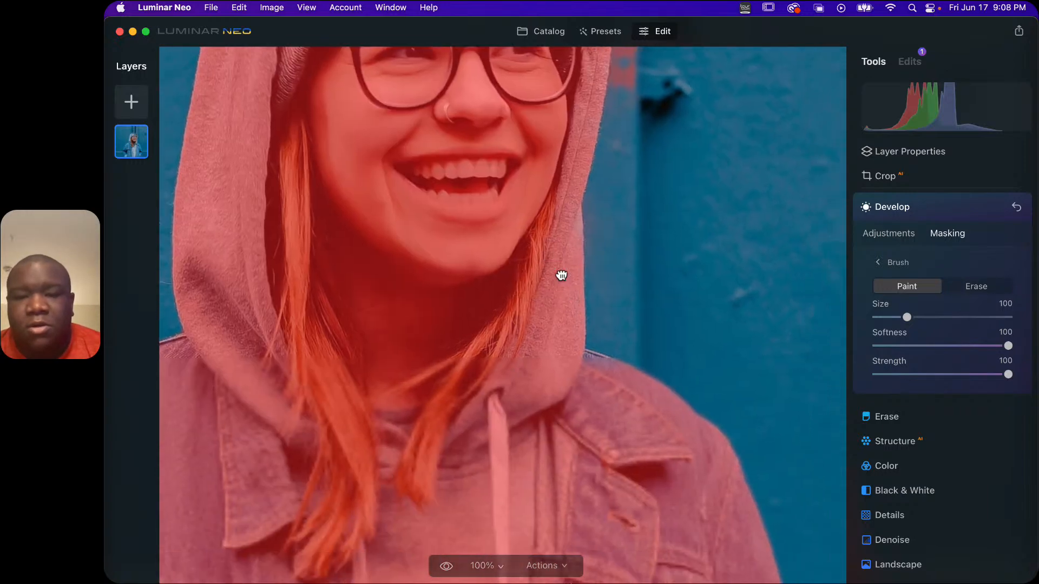
pyautogui.moveTo(637, 445); pyautogui.dragTo(574, 380)
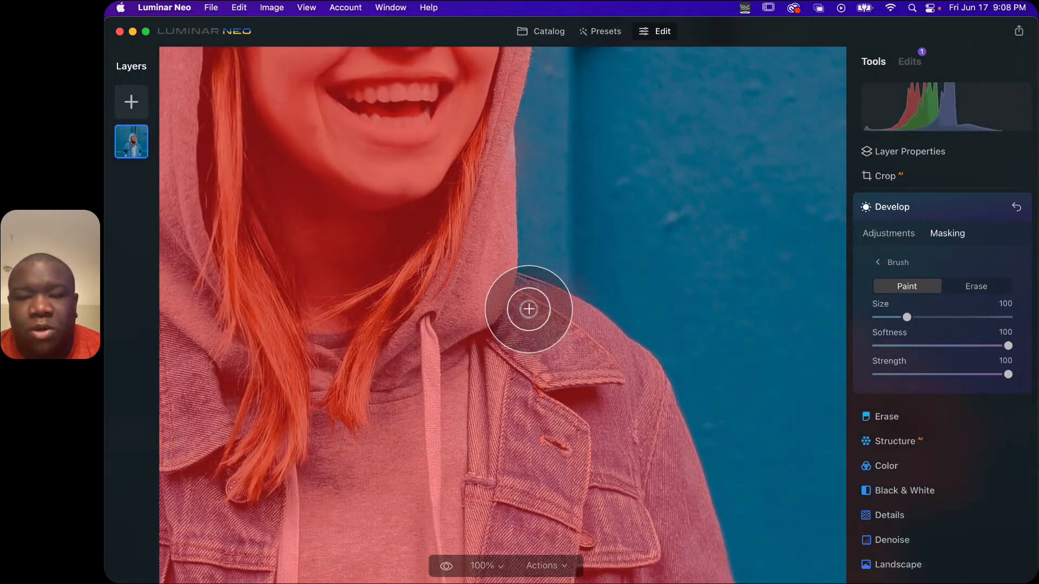
pyautogui.moveTo(575, 480)
pyautogui.mouseDown()
pyautogui.moveTo(505, 235)
pyautogui.moveTo(589, 413)
pyautogui.moveTo(644, 237)
pyautogui.mouseUp()
pyautogui.moveTo(523, 462); pyautogui.dragTo(621, 274)
pyautogui.moveTo(489, 422); pyautogui.dragTo(537, 195)
pyautogui.moveTo(371, 308); pyautogui.dragTo(558, 290)
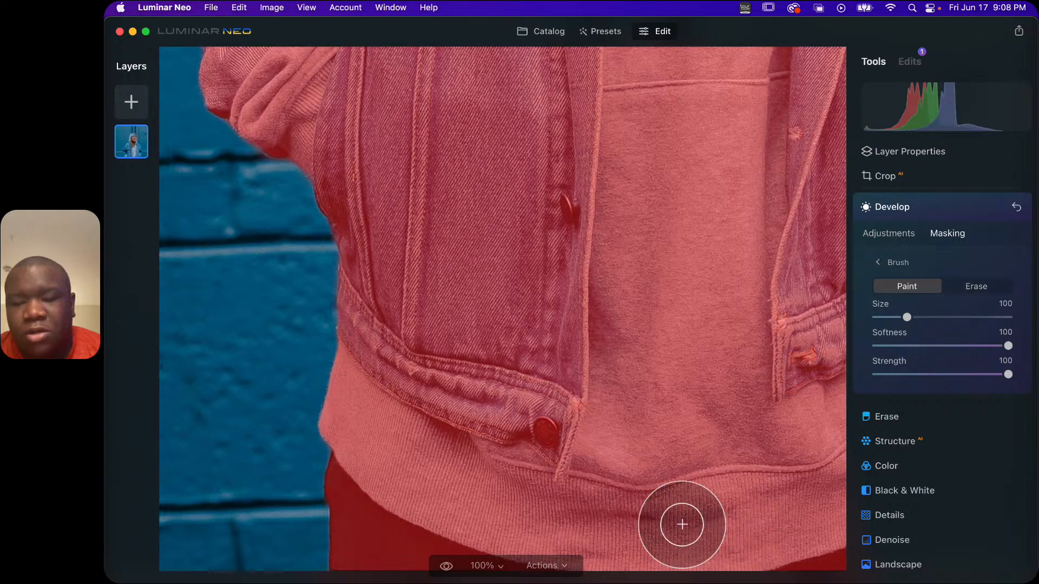
pyautogui.moveTo(524, 455); pyautogui.dragTo(687, 433)
pyautogui.moveTo(677, 271)
pyautogui.mouseDown()
pyautogui.moveTo(642, 456)
pyautogui.moveTo(553, 180)
pyautogui.moveTo(610, 352)
pyautogui.mouseUp()
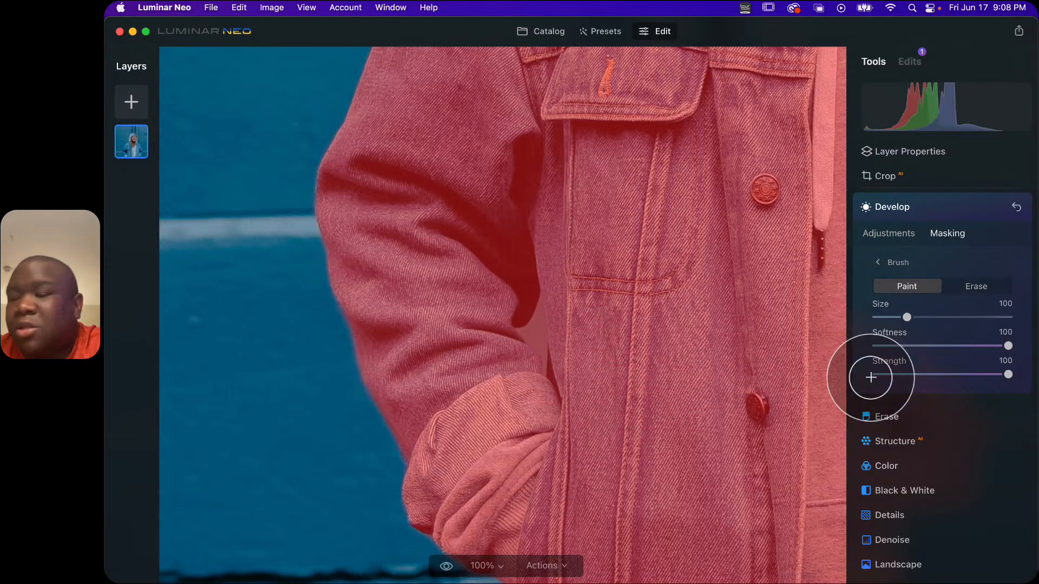
# Erase the mask from the small wall gap between the sleeve and jacket using a brush size of 10
pyautogui.click(977, 288)
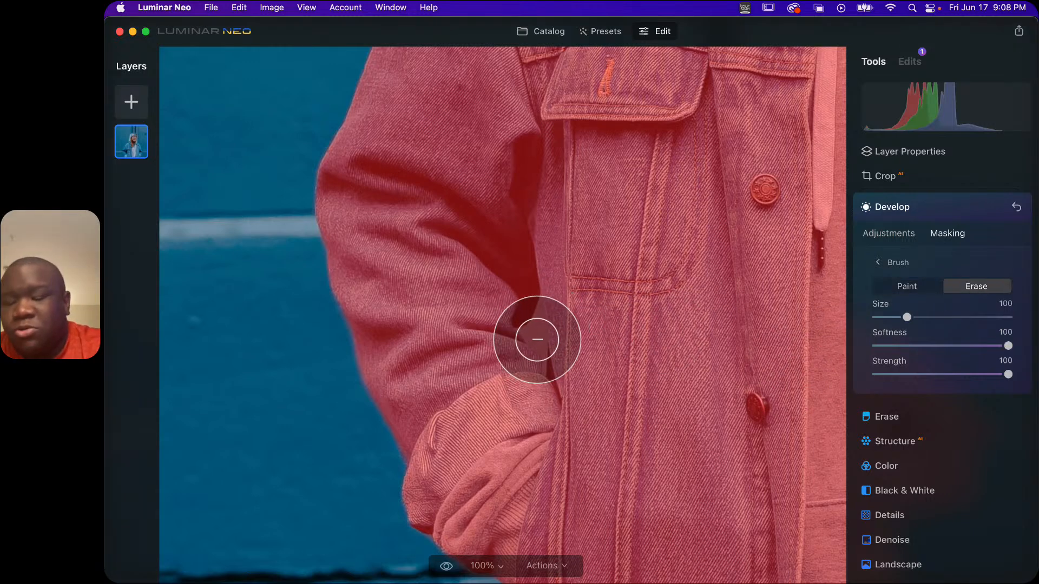
pyautogui.scroll(-7, 537, 340)
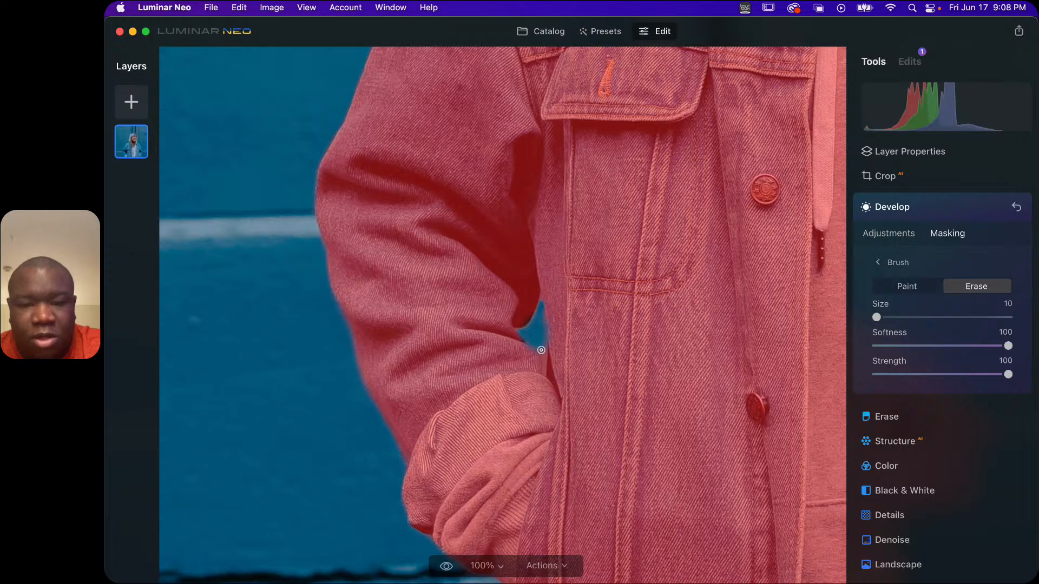
pyautogui.moveTo(543, 356)
pyautogui.mouseDown()
pyautogui.moveTo(543, 372)
pyautogui.moveTo(542, 354)
pyautogui.mouseUp()
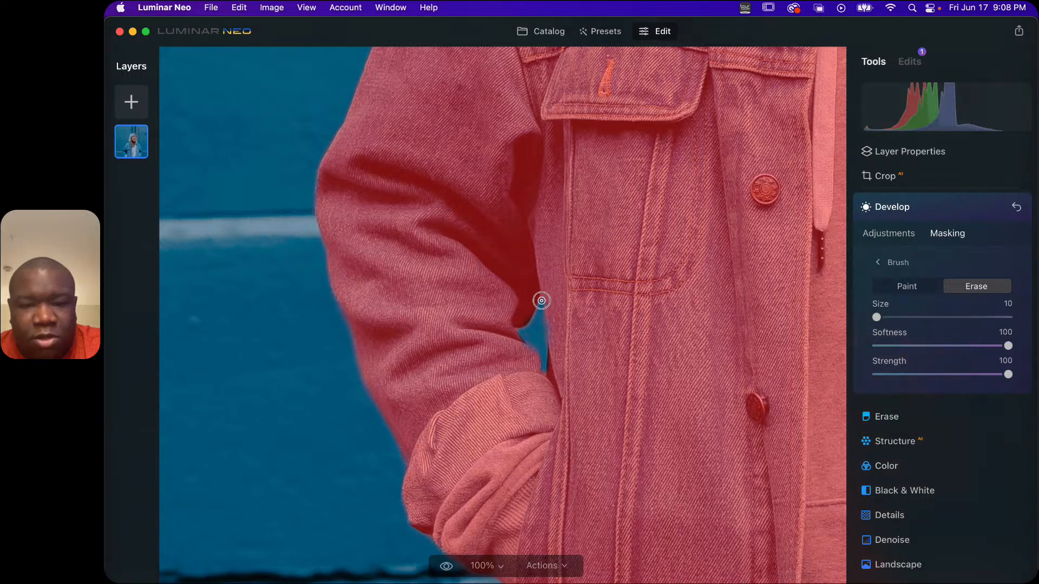
pyautogui.moveTo(542, 300); pyautogui.dragTo(543, 328)
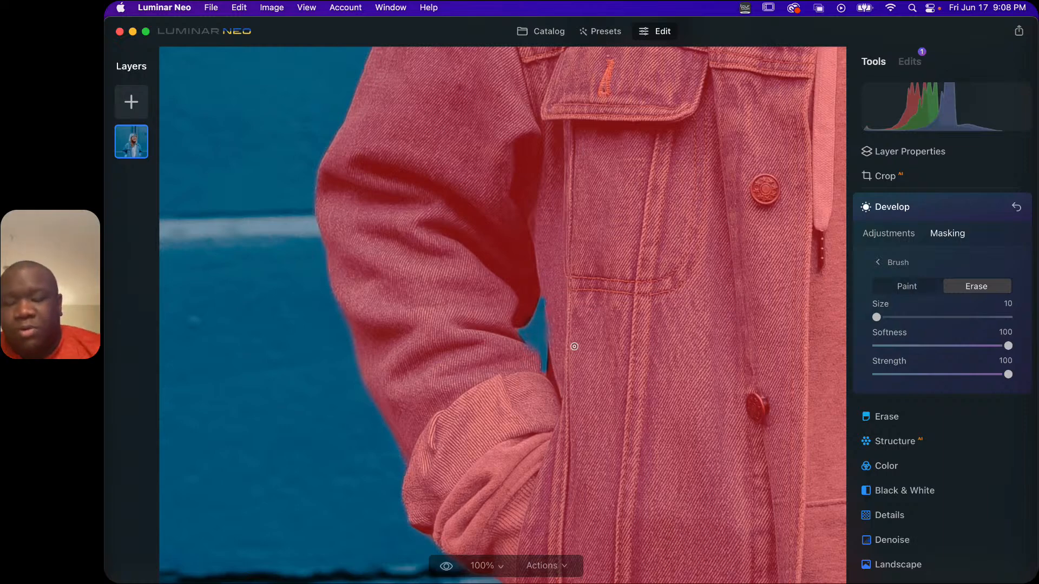
# Erase the stray mask patch from the wall beside the woman's hood with a brush size of 34
pyautogui.moveTo(673, 169); pyautogui.dragTo(556, 384)
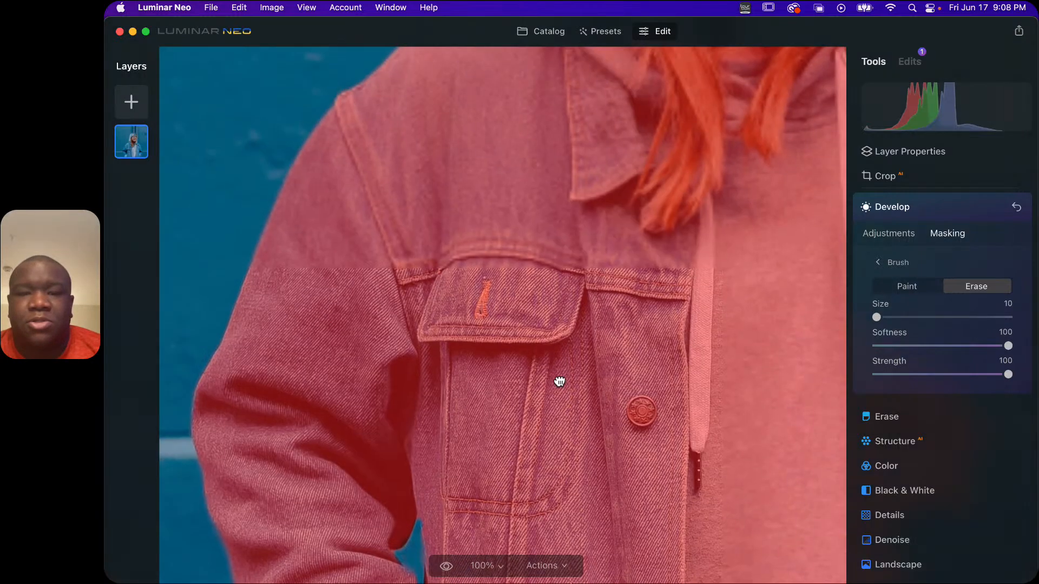
pyautogui.moveTo(736, 350); pyautogui.dragTo(365, 173)
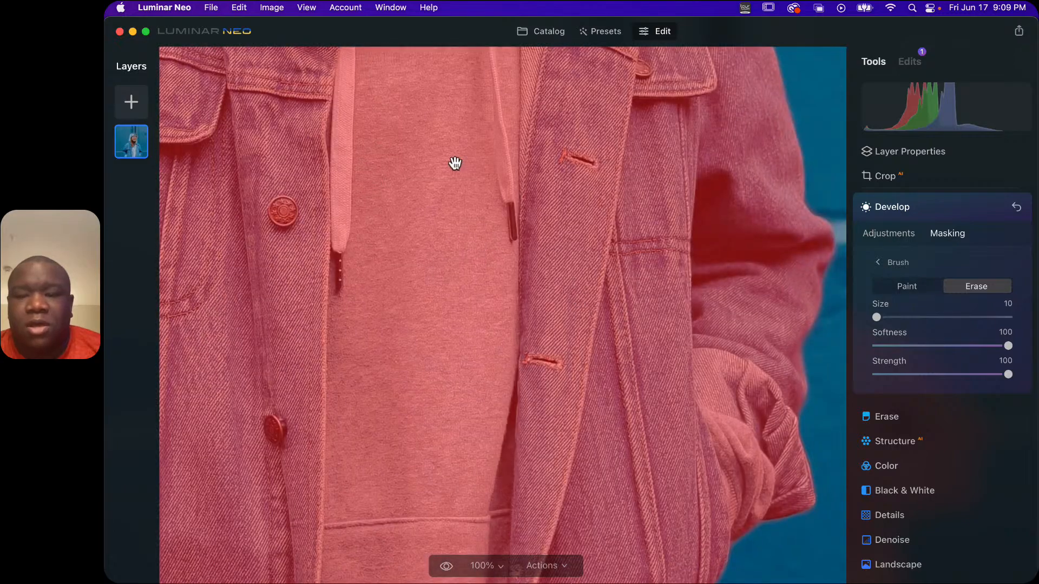
pyautogui.moveTo(455, 138); pyautogui.dragTo(559, 371)
pyautogui.moveTo(457, 238); pyautogui.dragTo(564, 444)
pyautogui.moveTo(475, 194); pyautogui.dragTo(523, 427)
pyautogui.moveTo(554, 213); pyautogui.dragTo(552, 401)
pyautogui.moveTo(663, 380); pyautogui.dragTo(449, 258)
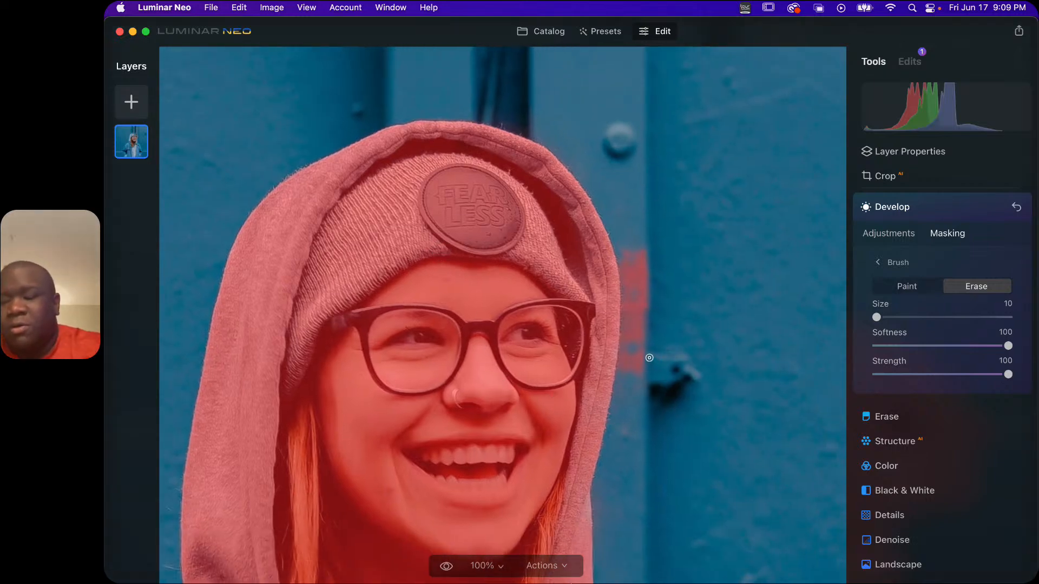
pyautogui.press(']')
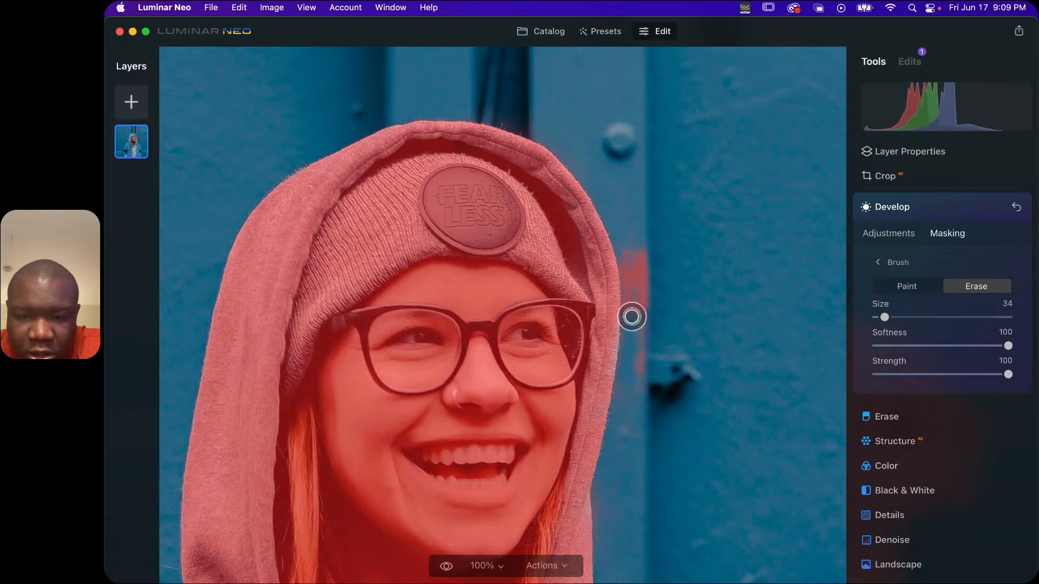
pyautogui.moveTo(630, 302)
pyautogui.mouseDown()
pyautogui.moveTo(627, 261)
pyautogui.moveTo(641, 276)
pyautogui.moveTo(641, 249)
pyautogui.moveTo(648, 381)
pyautogui.moveTo(651, 352)
pyautogui.moveTo(633, 445)
pyautogui.moveTo(643, 293)
pyautogui.mouseUp()
pyautogui.press(']')
pyautogui.press(']')
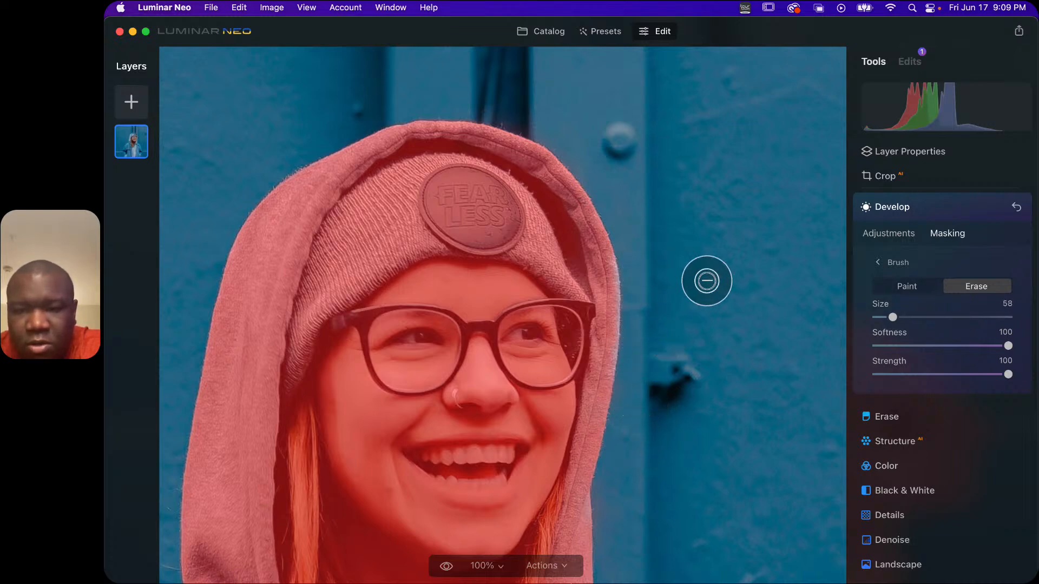
# Set the mask brush back to size 34 and switch it to Paint mode
pyautogui.press('[')
pyautogui.press('[')
pyautogui.press(']')
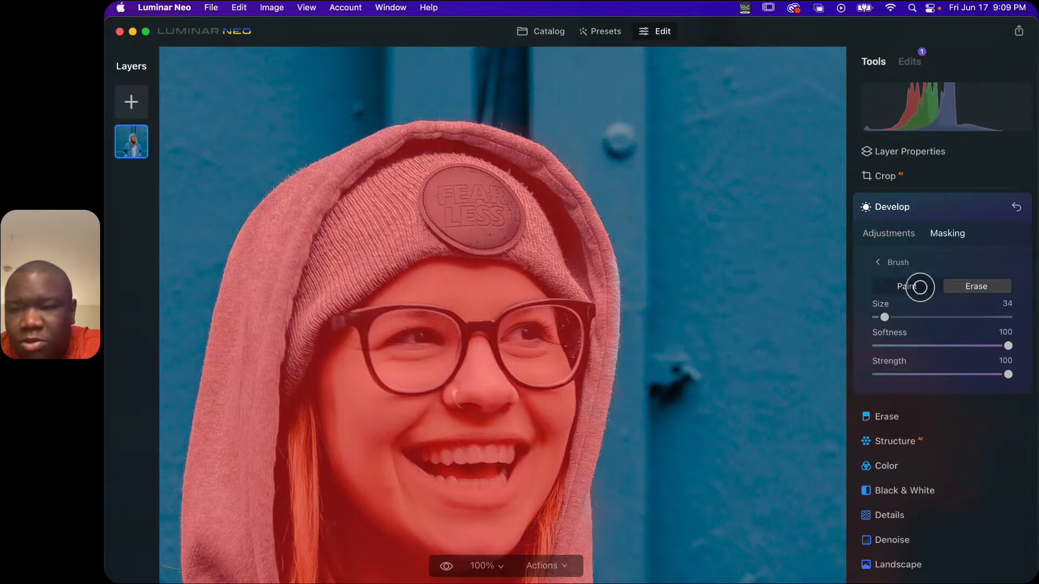
pyautogui.click(913, 286)
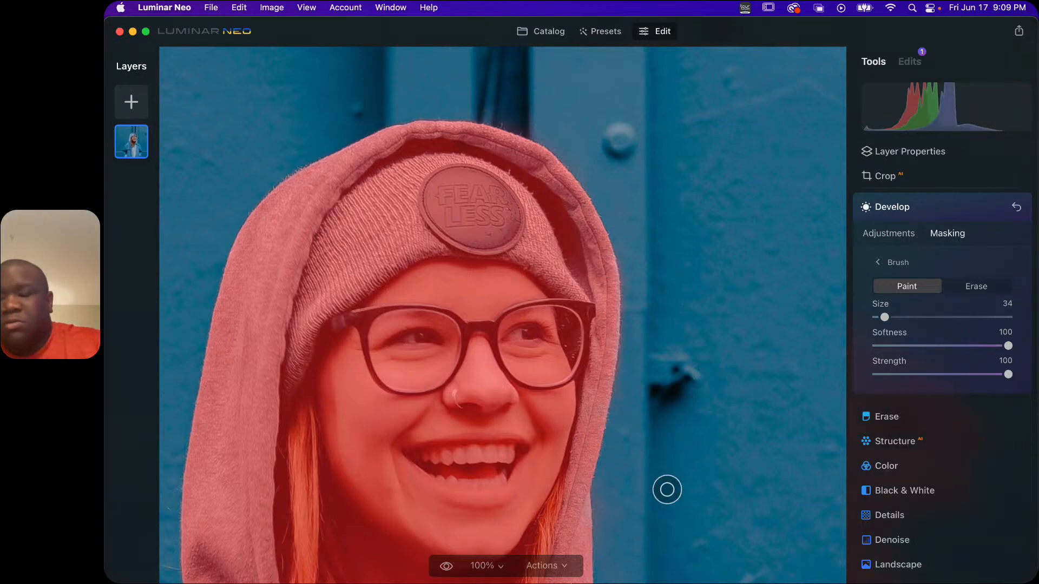
# Fit the whole photo in view, invert the Human mask so Develop targets the background, and hide the mask overlay
pyautogui.press('super+0')
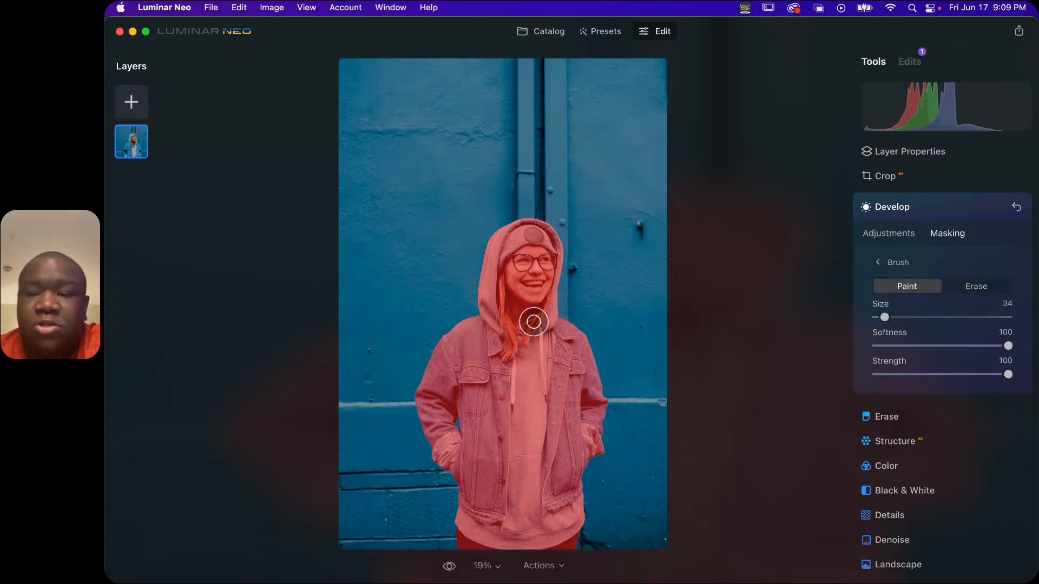
pyautogui.click(882, 264)
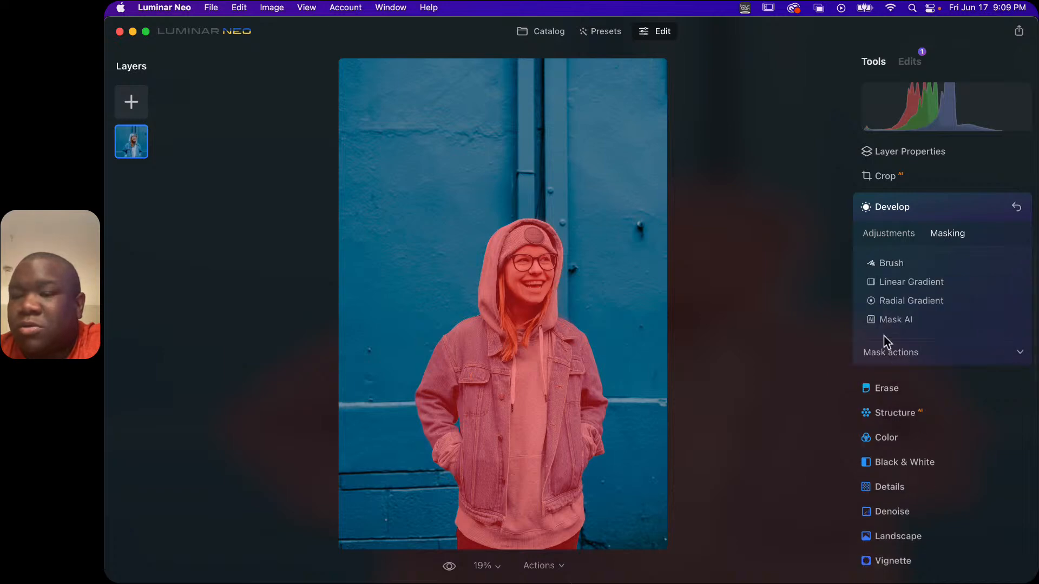
pyautogui.click(944, 352)
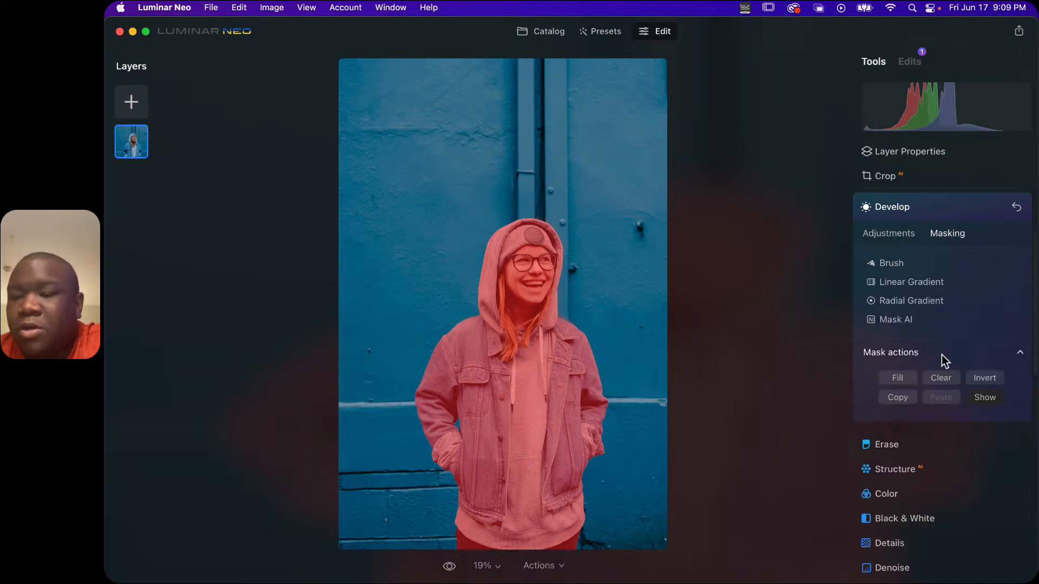
pyautogui.click(976, 402)
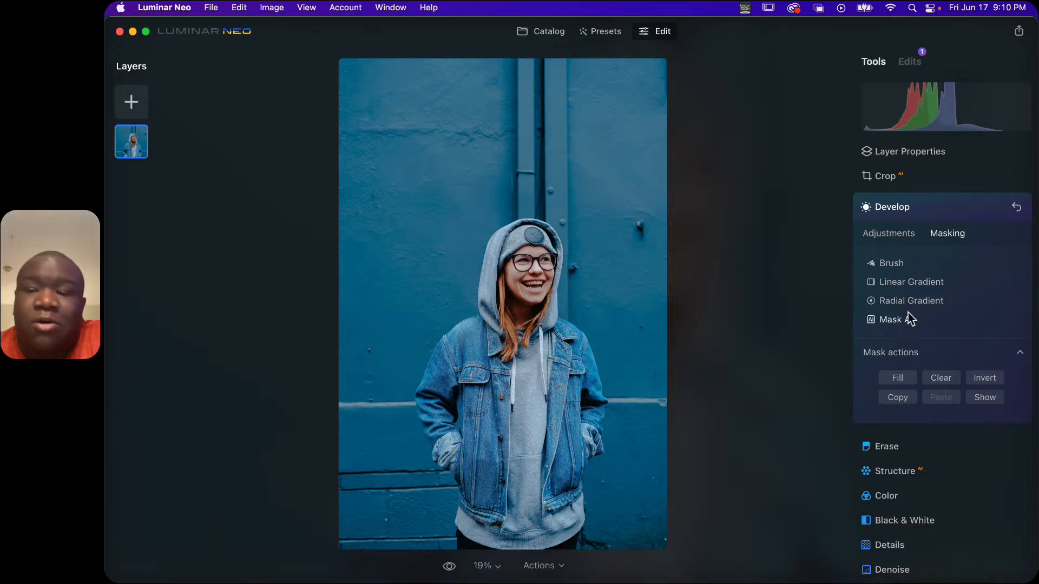
# Set Develop's Exposure to -1.16 and Shadows to 51 for the background, and compare the photo before and after
pyautogui.click(891, 238)
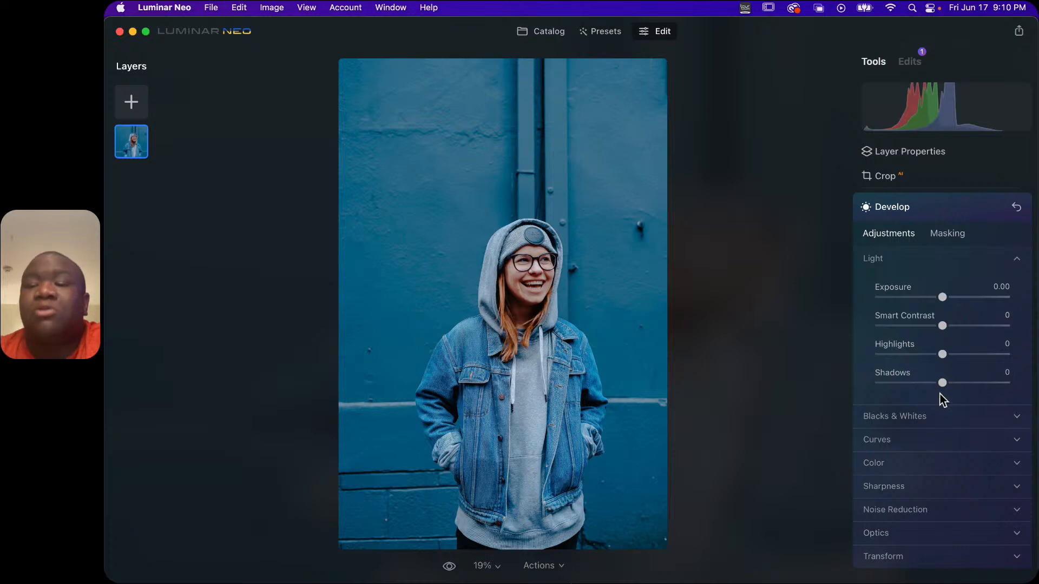
pyautogui.moveTo(942, 297)
pyautogui.mouseDown()
pyautogui.moveTo(910, 303)
pyautogui.moveTo(929, 306)
pyautogui.mouseUp()
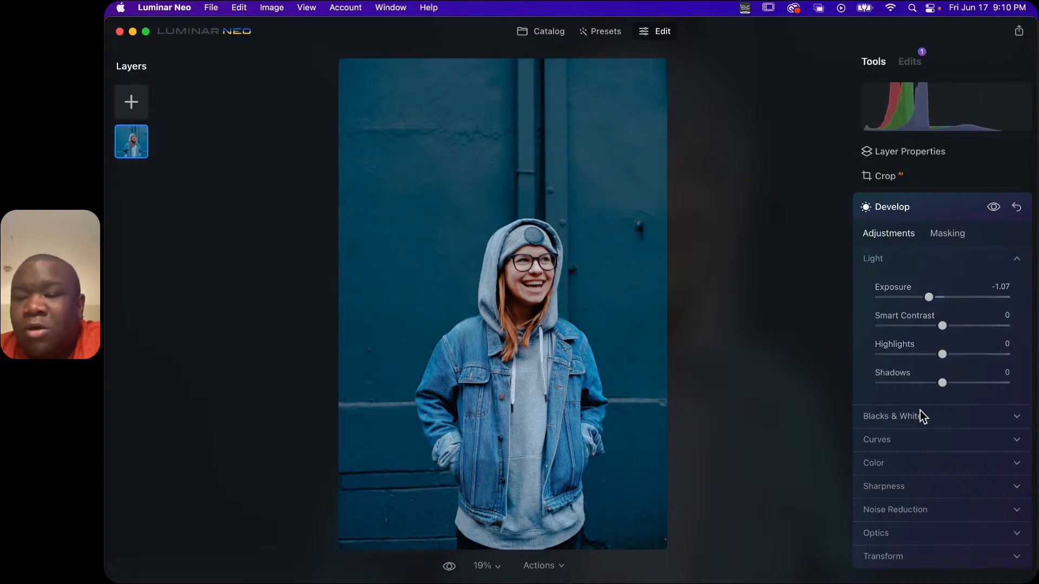
pyautogui.moveTo(943, 384); pyautogui.dragTo(977, 387)
pyautogui.moveTo(926, 298); pyautogui.dragTo(926, 298)
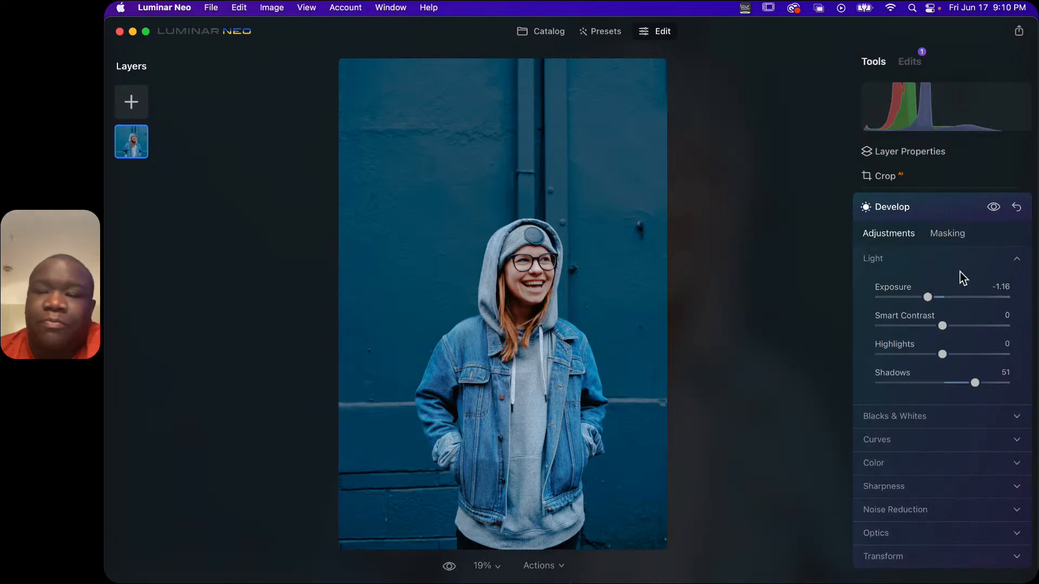
pyautogui.click(994, 208)
pyautogui.click(993, 208)
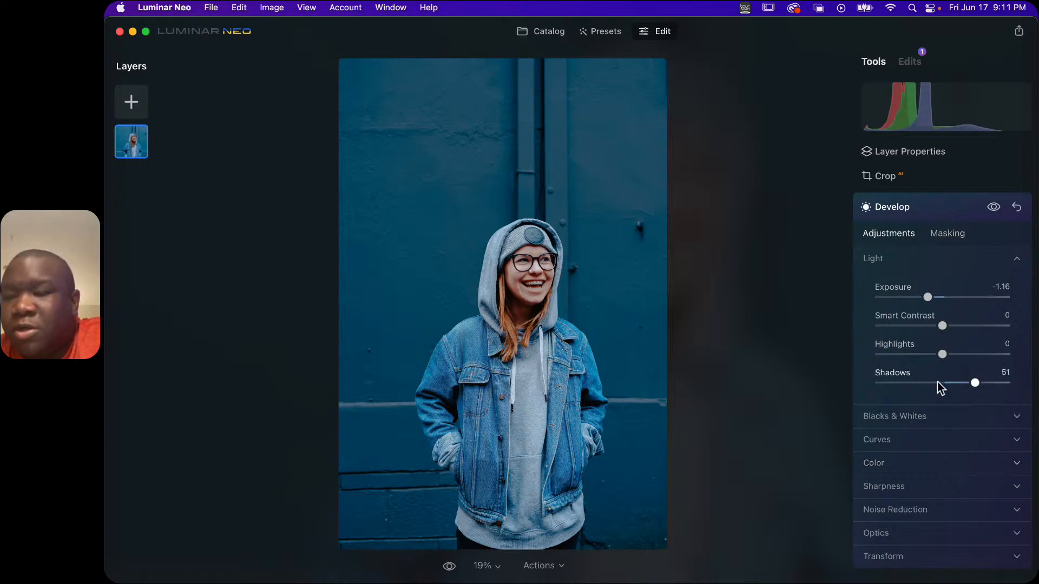
# Add one point in the shadows and one in the highlights of Develop's combined tone curve, close to the diagonal
pyautogui.click(1014, 261)
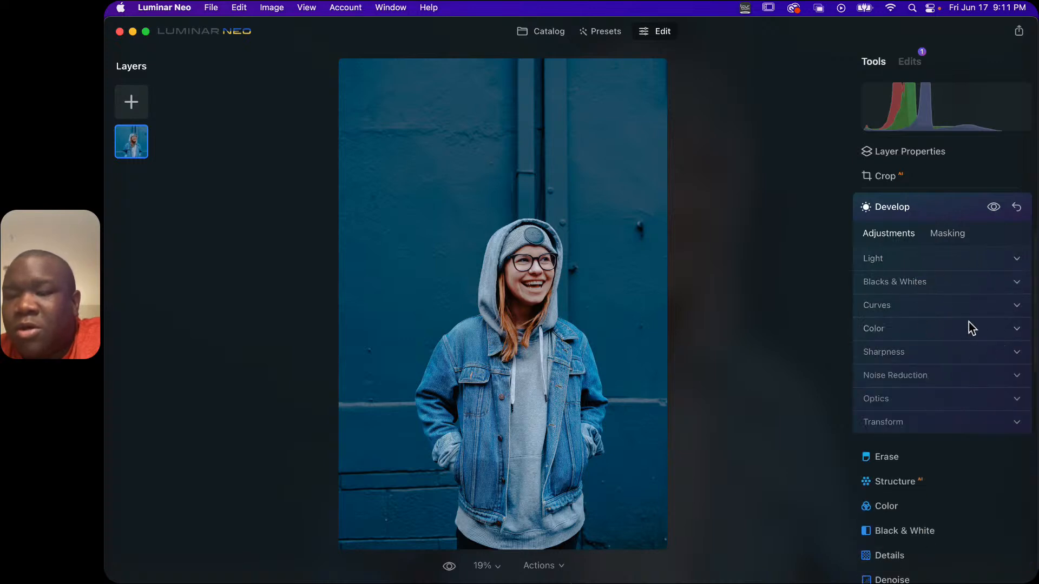
pyautogui.click(1017, 307)
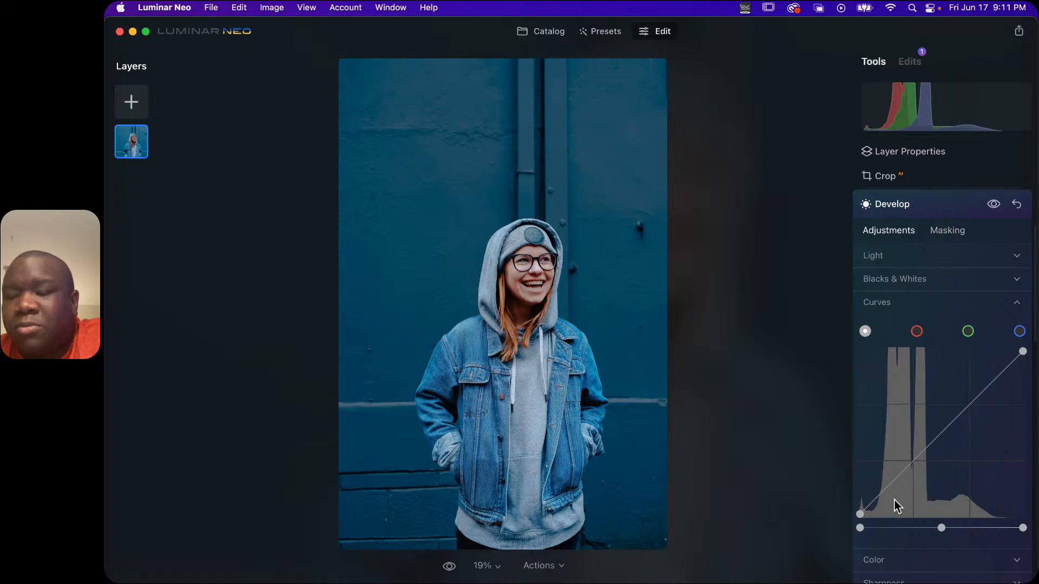
pyautogui.click(912, 464)
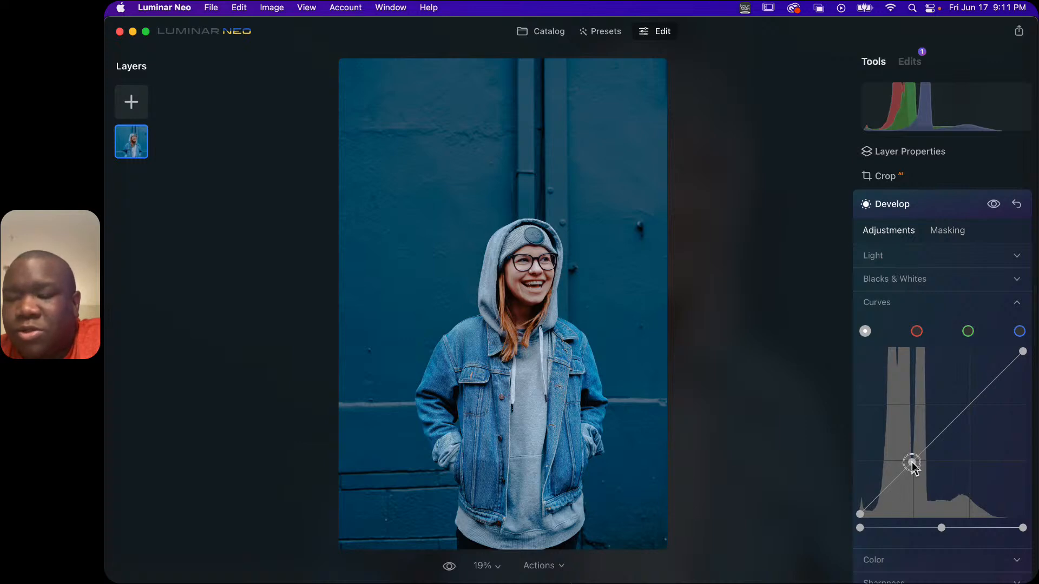
pyautogui.click(974, 399)
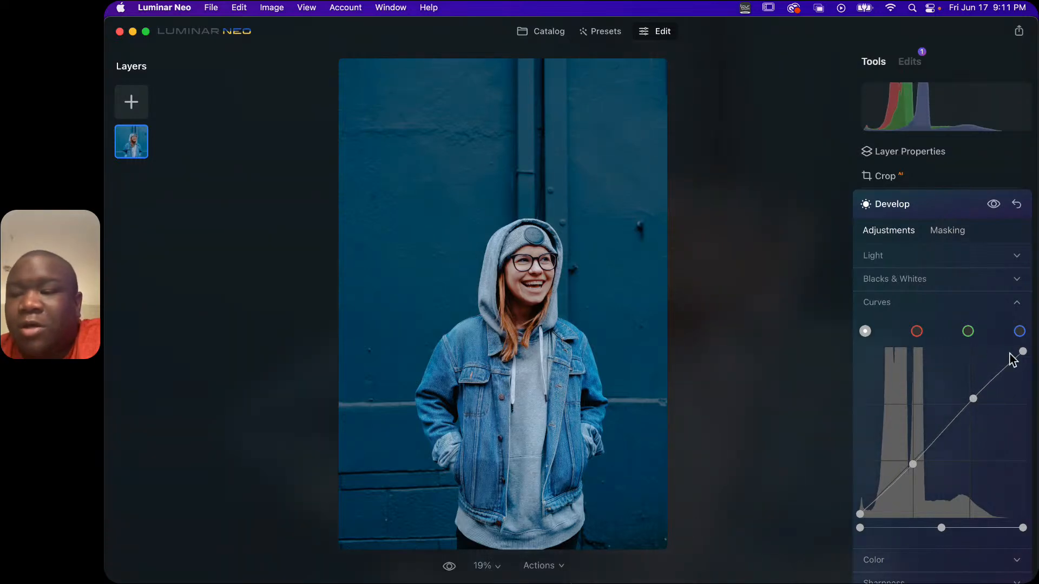
# Shape the blue channel curve with a midpoint close to the diagonal and an upper point pulled below it
pyautogui.click(1021, 332)
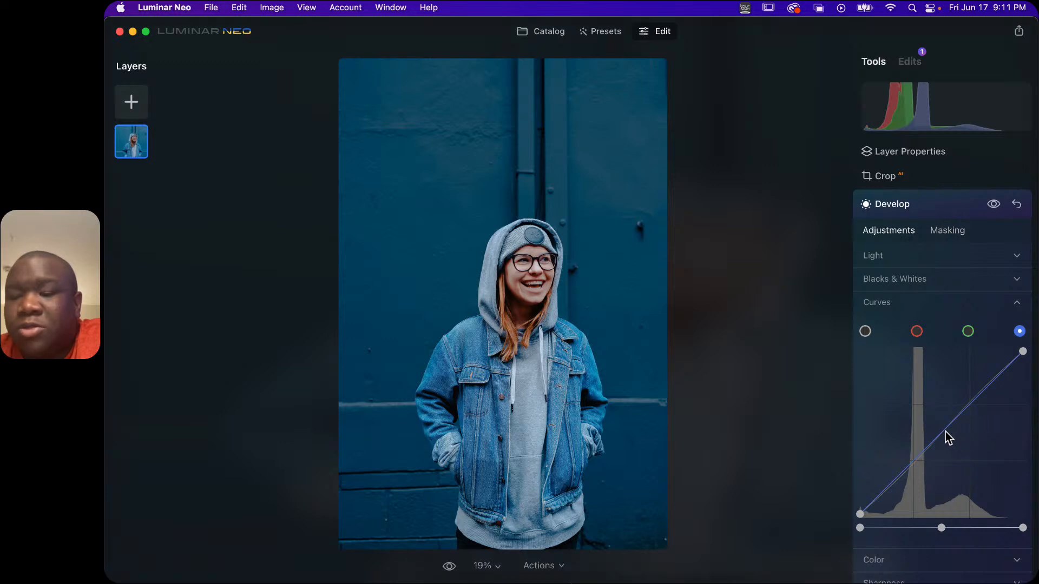
pyautogui.moveTo(946, 432)
pyautogui.mouseDown()
pyautogui.moveTo(927, 410)
pyautogui.moveTo(952, 439)
pyautogui.mouseUp()
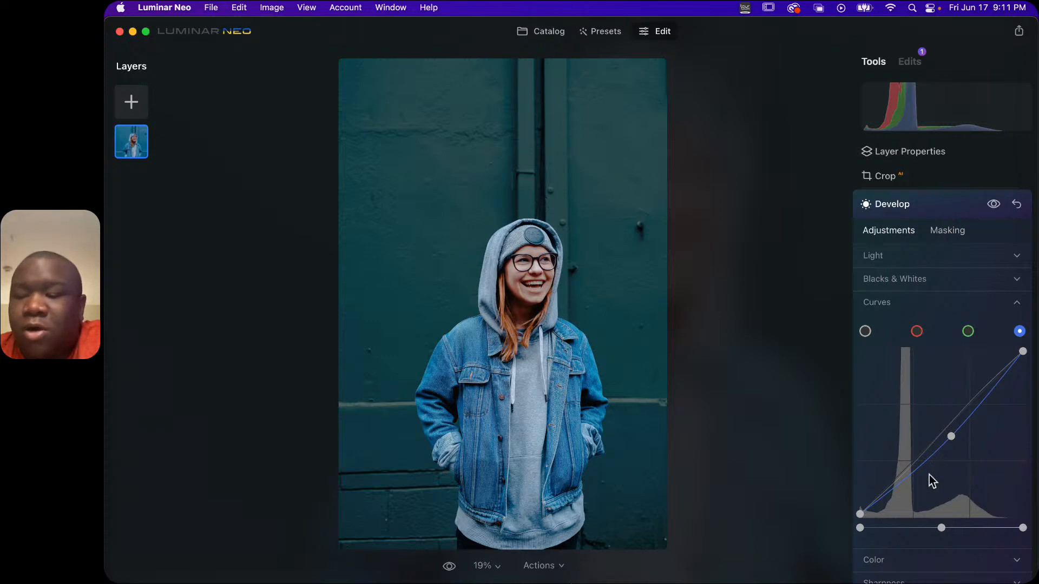
pyautogui.moveTo(951, 437); pyautogui.dragTo(1005, 374)
pyautogui.click(956, 432)
pyautogui.moveTo(955, 433); pyautogui.dragTo(937, 444)
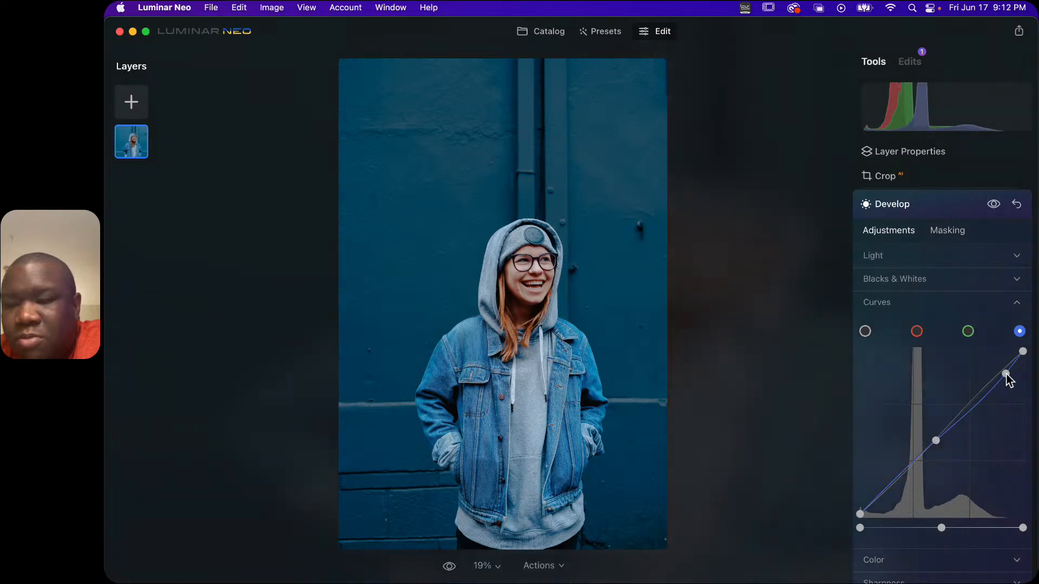
pyautogui.moveTo(1006, 376); pyautogui.dragTo(1016, 377)
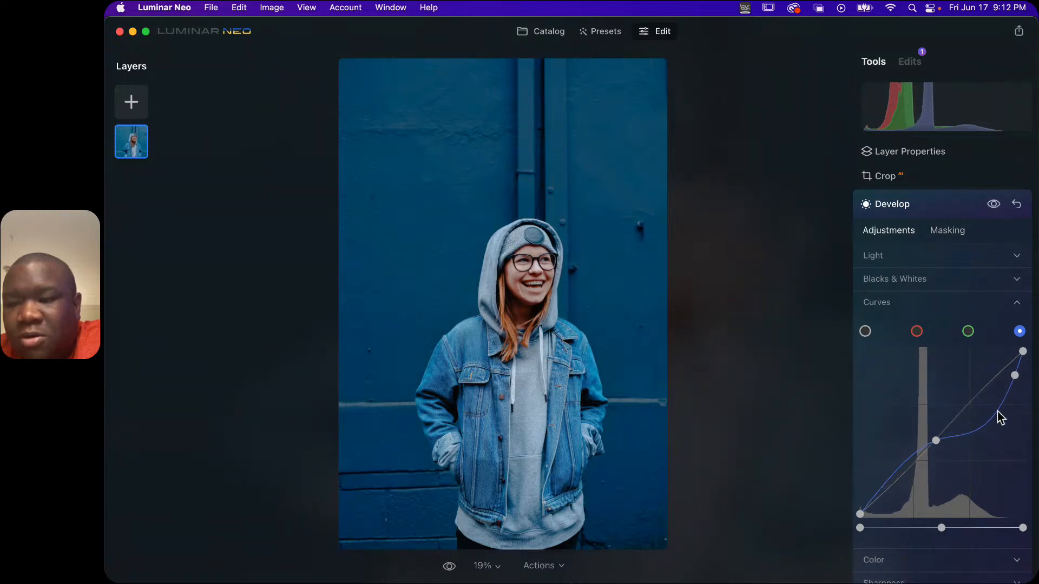
pyautogui.moveTo(1014, 376); pyautogui.dragTo(1006, 388)
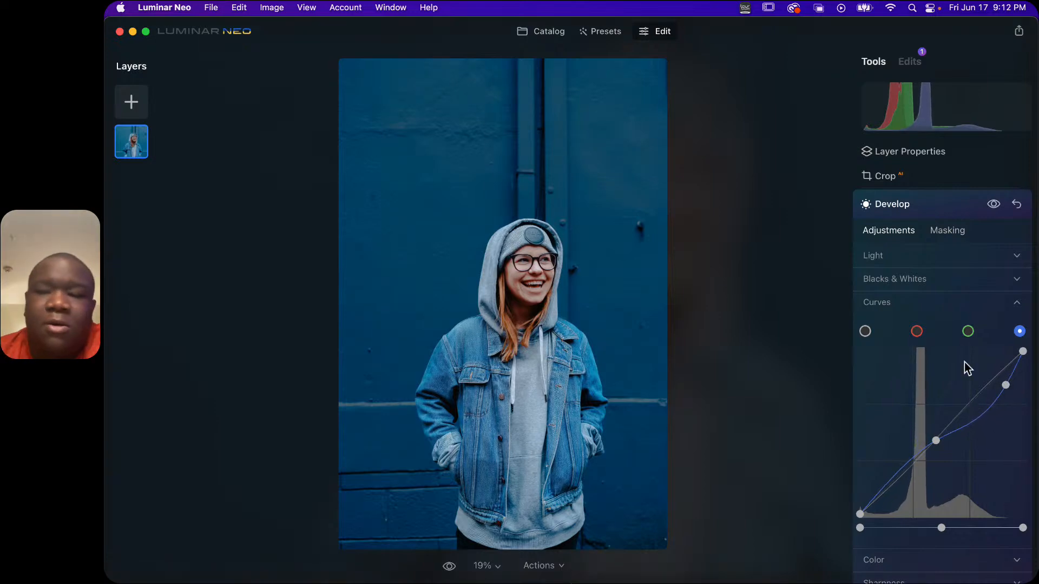
pyautogui.click(996, 305)
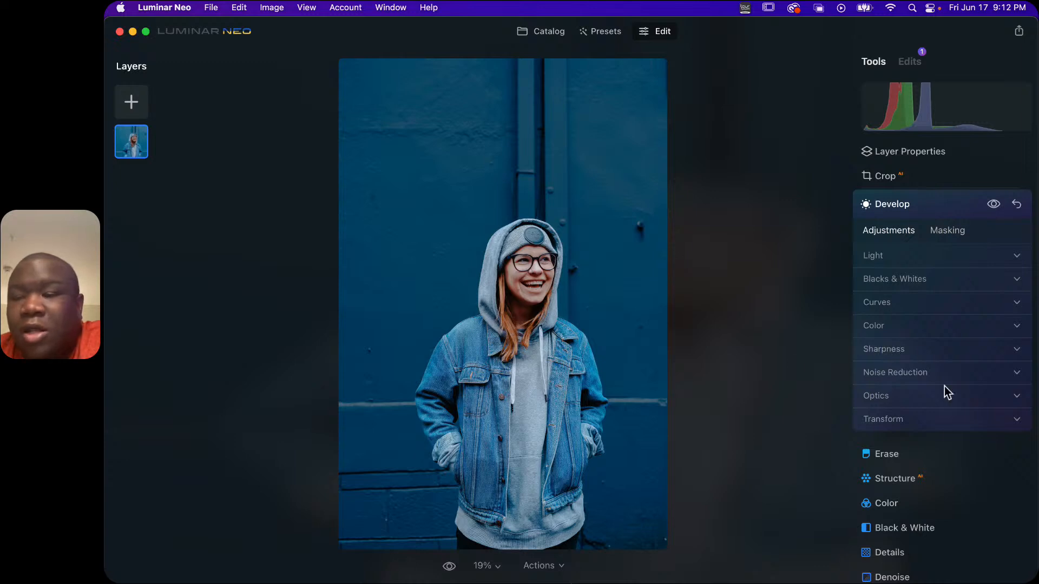
# Fully desaturate the background by setting Develop's Vibrance and Saturation both to -100
pyautogui.click(1016, 327)
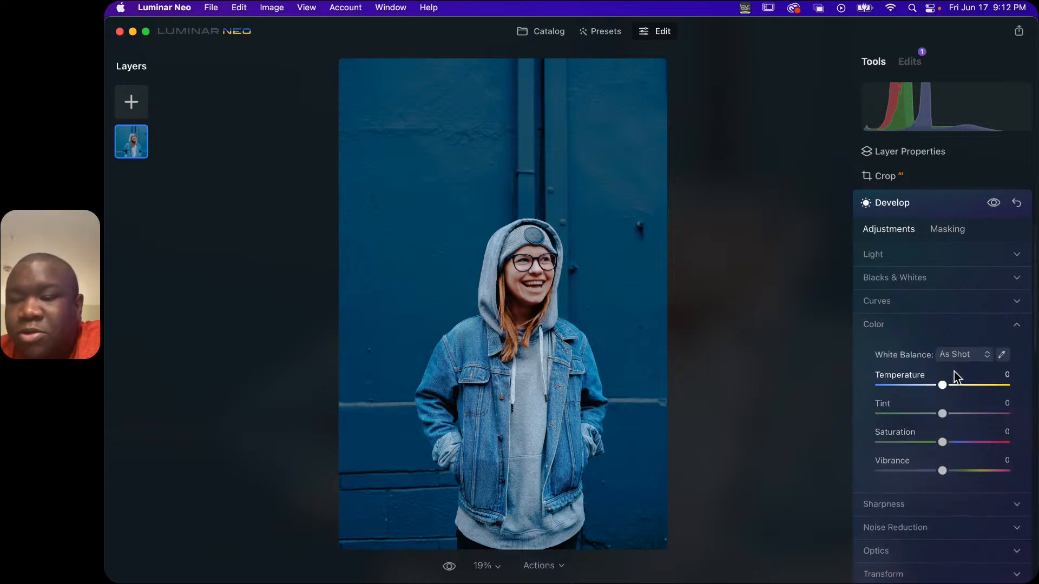
pyautogui.scroll(-2, 954, 371)
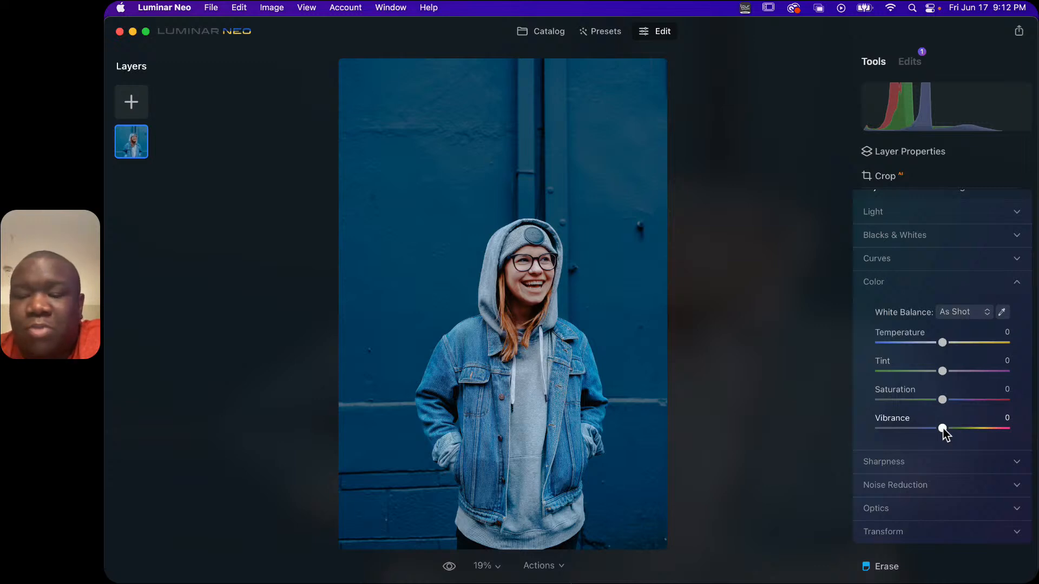
pyautogui.moveTo(943, 428); pyautogui.dragTo(855, 427)
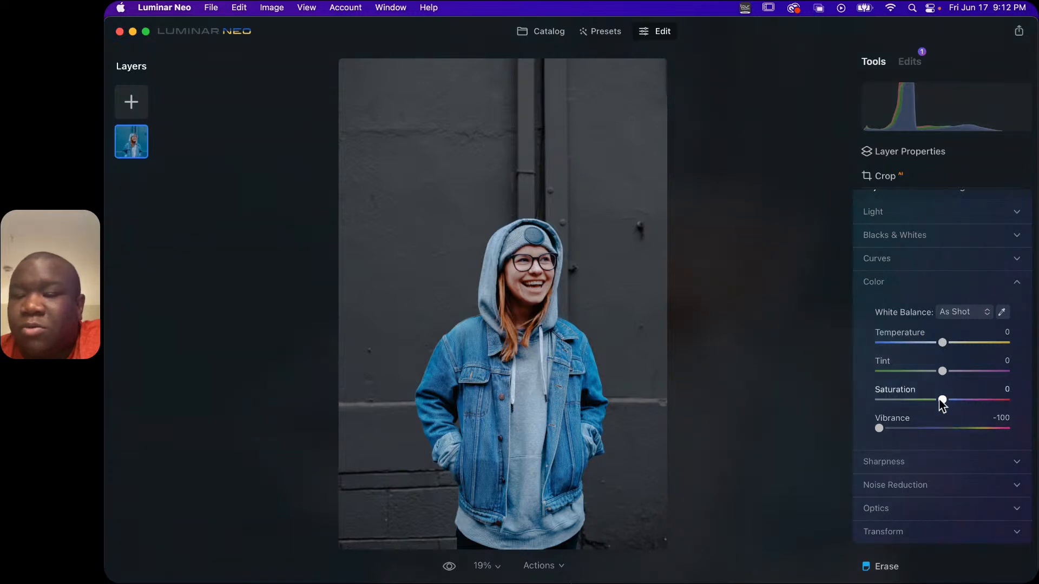
pyautogui.moveTo(943, 400); pyautogui.dragTo(803, 414)
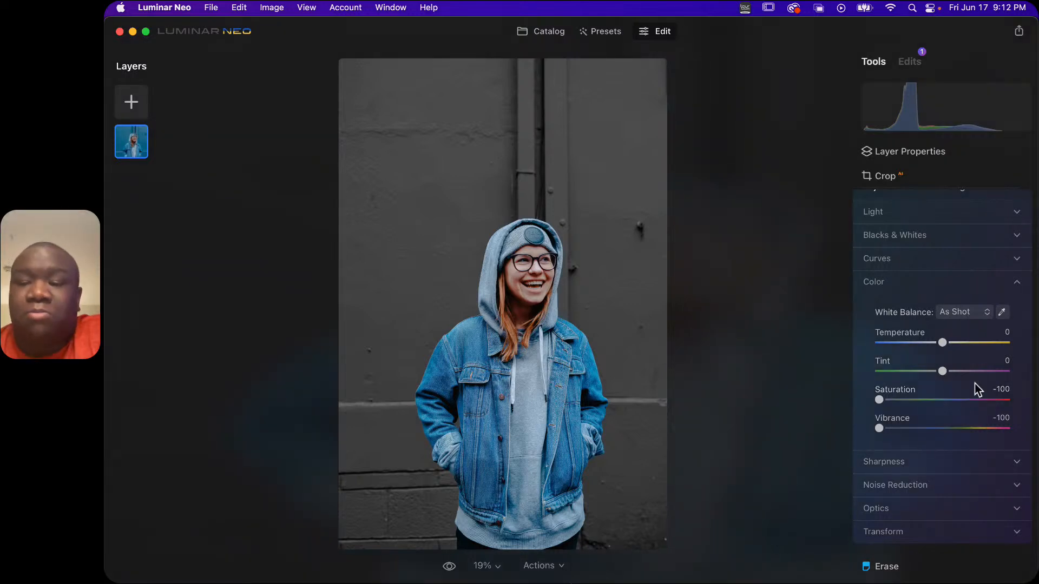
pyautogui.click(939, 283)
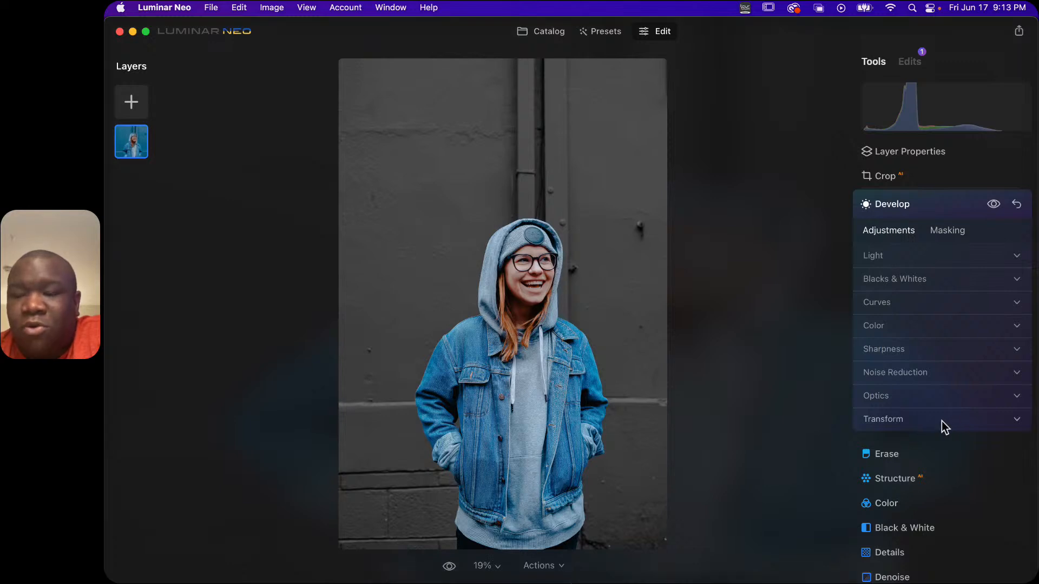
pyautogui.click(941, 421)
pyautogui.click(942, 421)
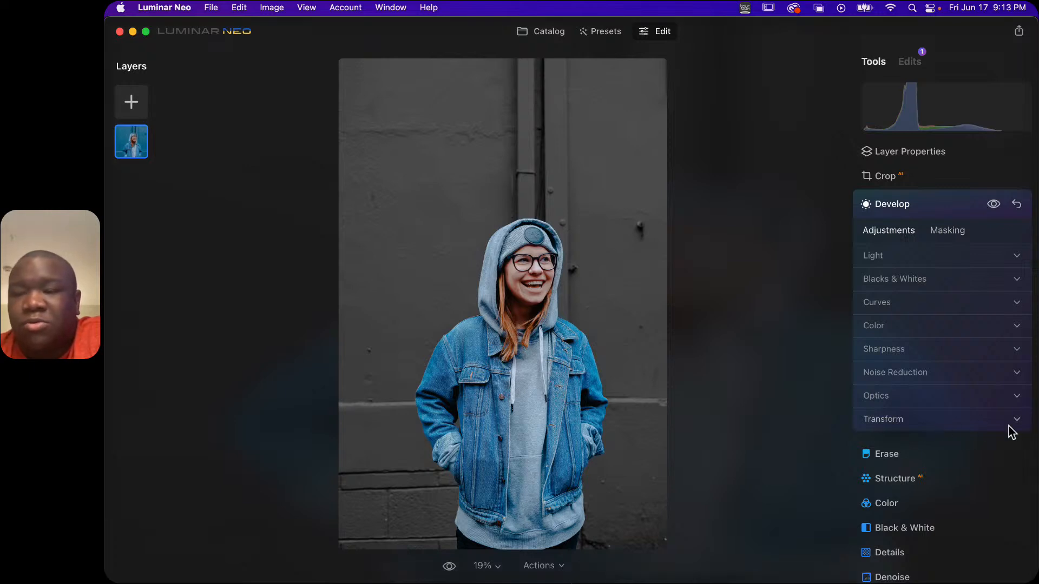
# Add a second Develop edit to the photo by nudging its Exposure, and reset Exposure to 0.00
pyautogui.click(938, 206)
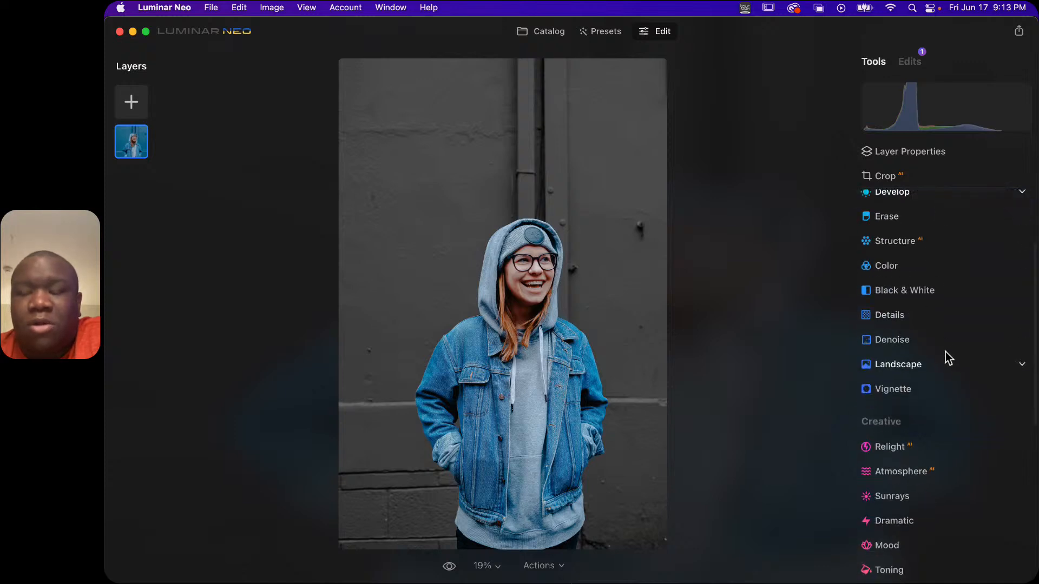
pyautogui.click(926, 222)
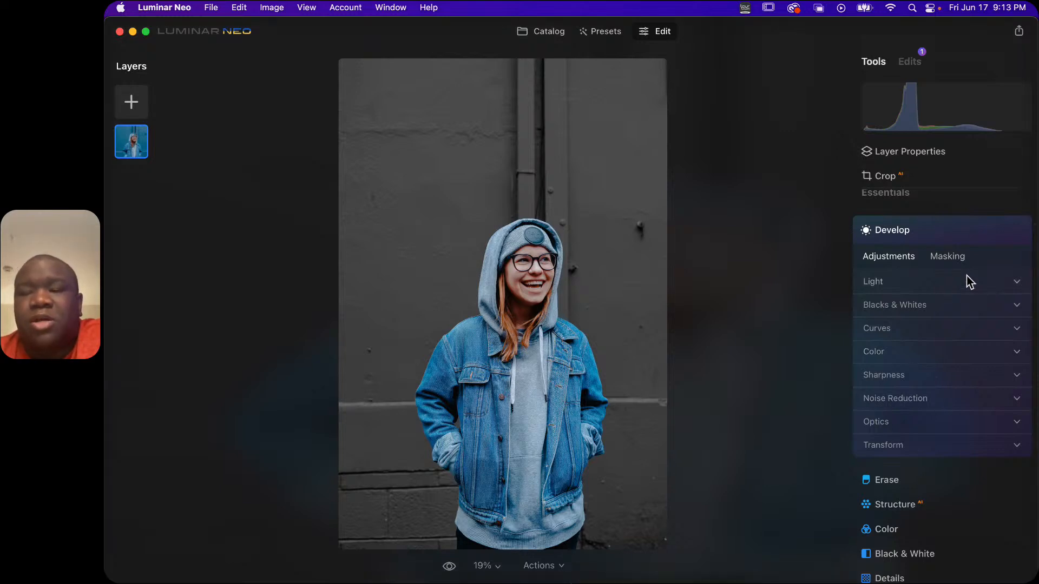
pyautogui.click(945, 277)
pyautogui.moveTo(942, 314)
pyautogui.mouseDown()
pyautogui.moveTo(993, 323)
pyautogui.moveTo(923, 317)
pyautogui.moveTo(969, 319)
pyautogui.moveTo(940, 316)
pyautogui.mouseUp()
pyautogui.doubleClick(902, 303)
# Open the new Develop edit's masking options and look for its mask actions
pyautogui.click(937, 250)
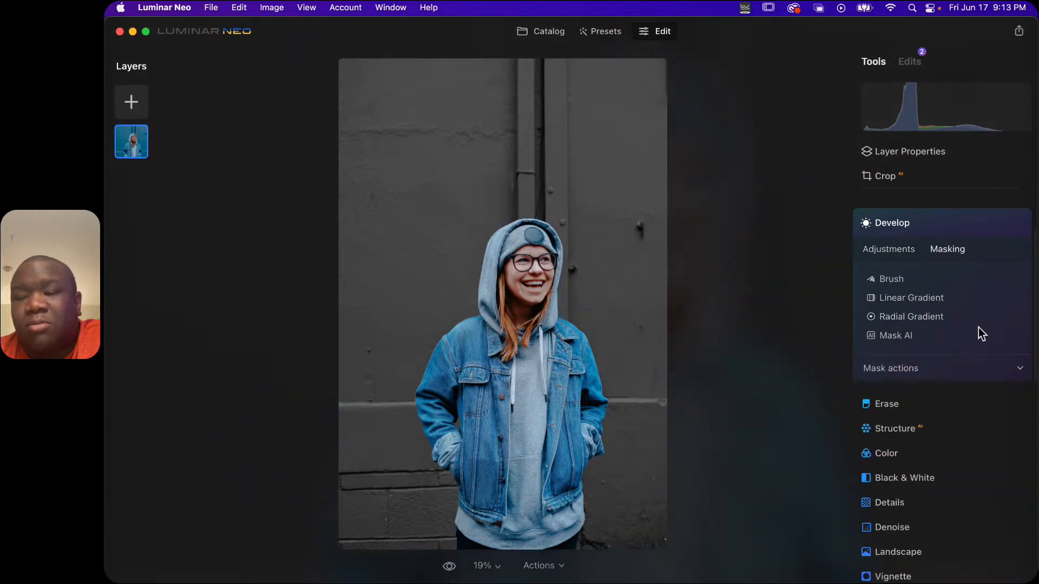
pyautogui.click(1004, 378)
pyautogui.click(985, 367)
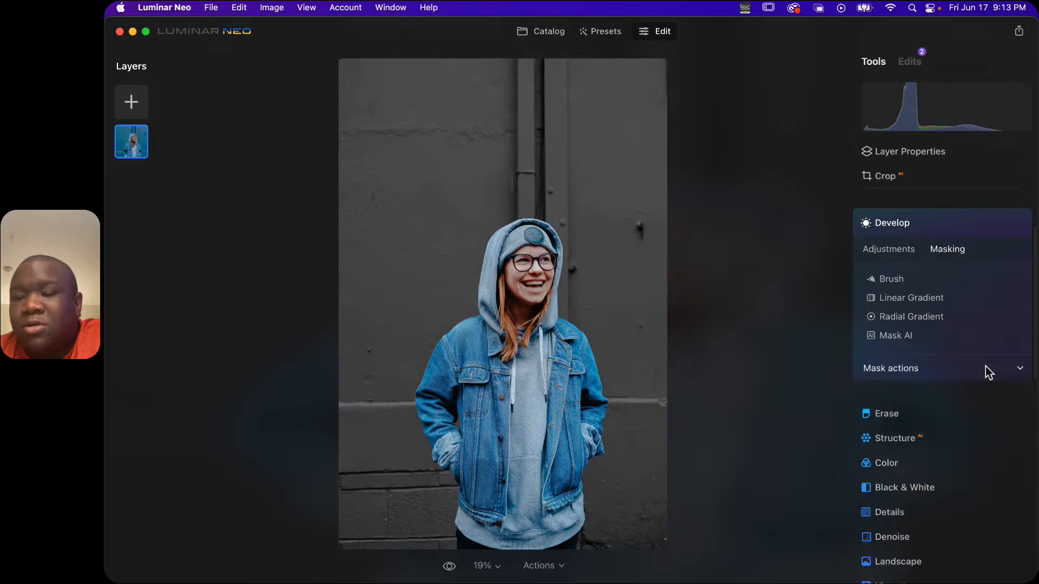
pyautogui.scroll(3, 969, 227)
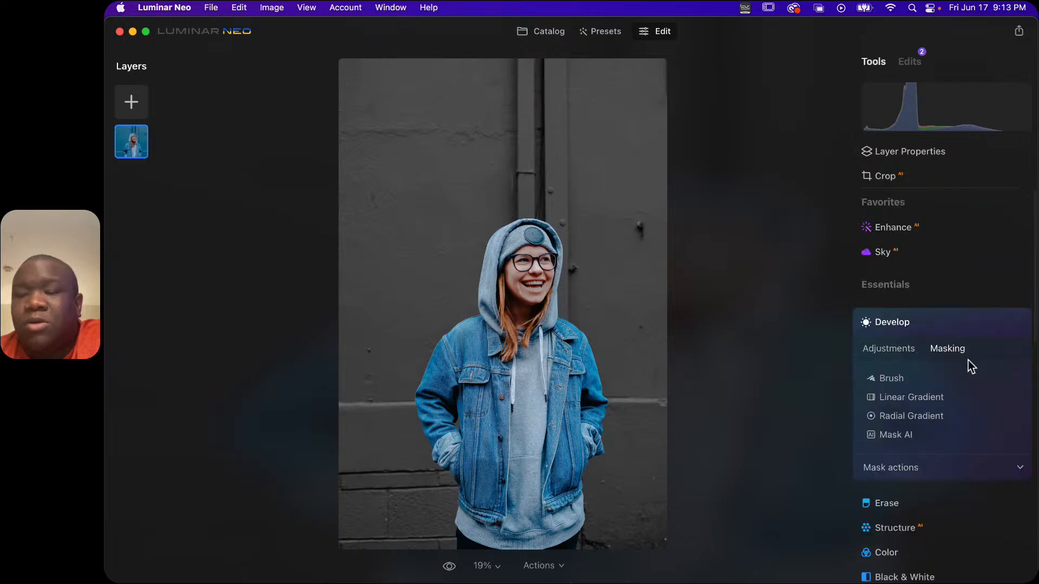
# In the list of applied edits, check which mask actions are available for the second Develop edit
pyautogui.click(909, 62)
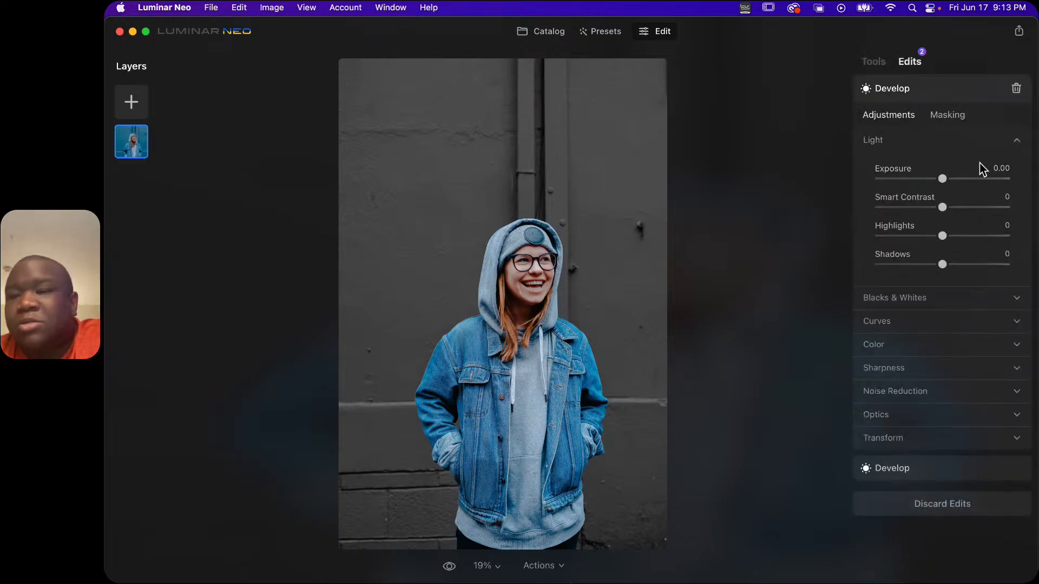
pyautogui.click(959, 119)
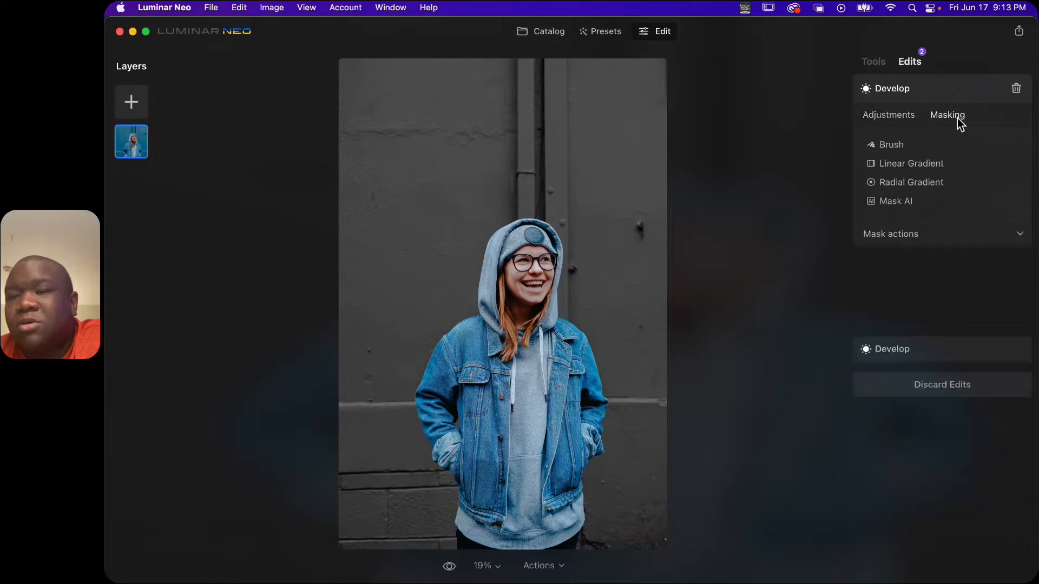
pyautogui.click(957, 229)
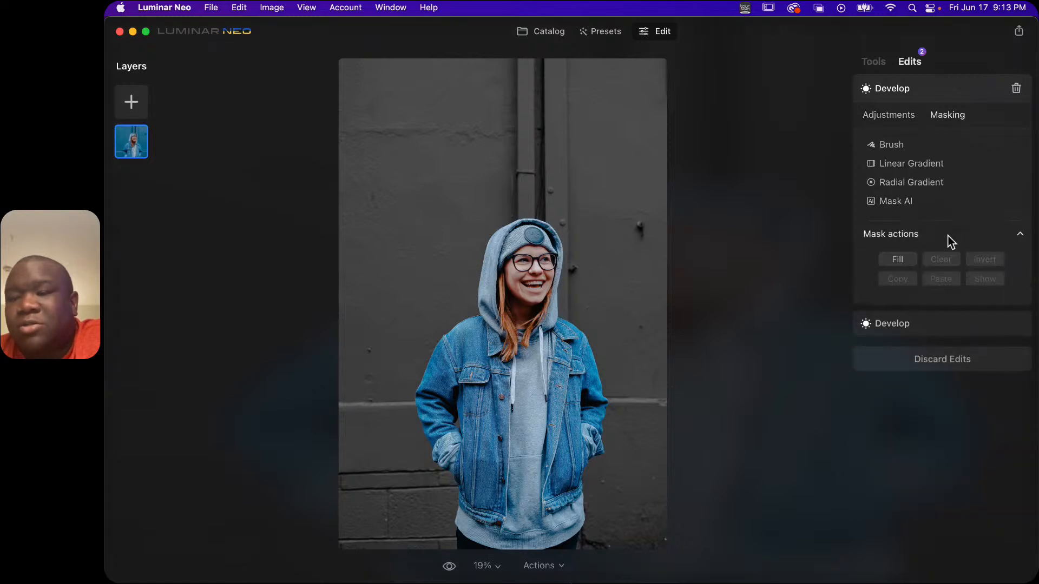
pyautogui.click(966, 236)
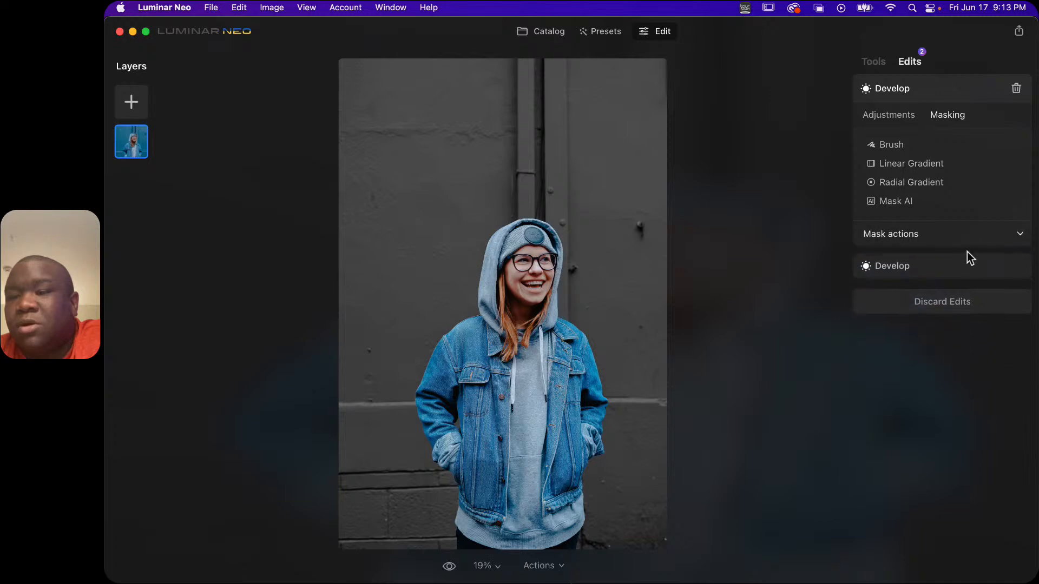
# Copy the background mask from the first Develop edit using its mask actions
pyautogui.click(951, 265)
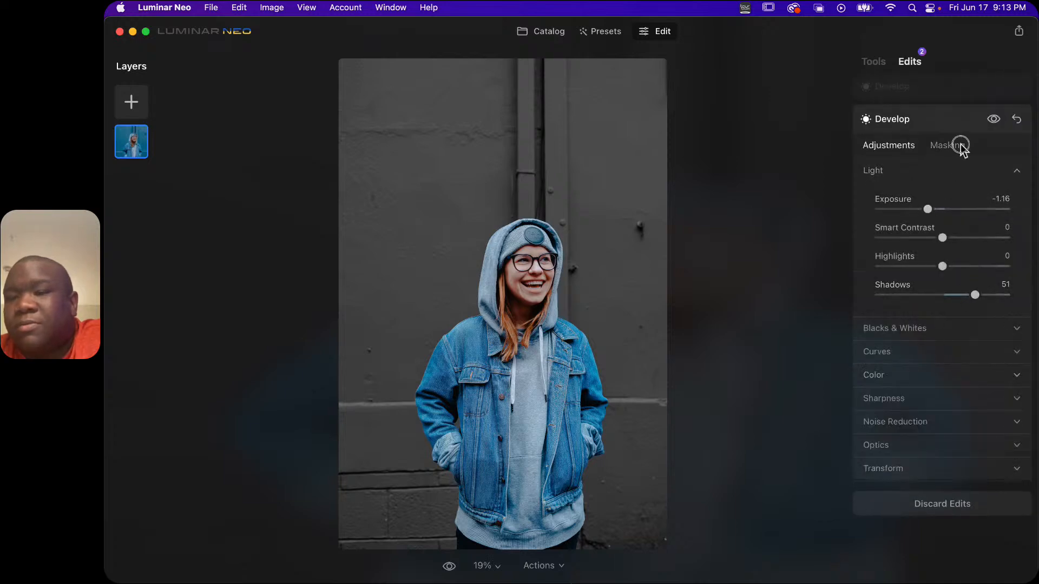
pyautogui.click(960, 144)
pyautogui.click(949, 274)
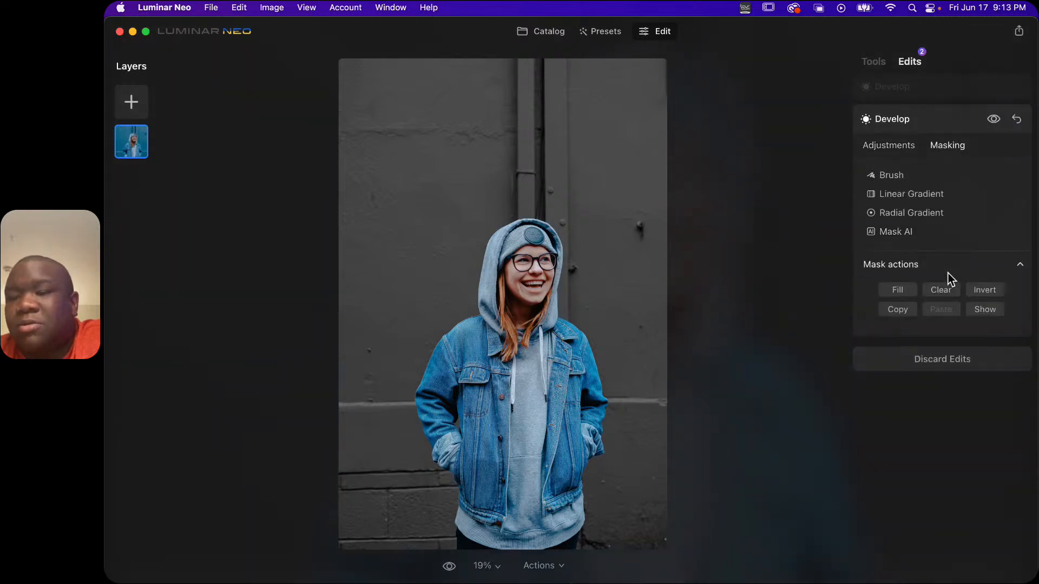
pyautogui.click(907, 311)
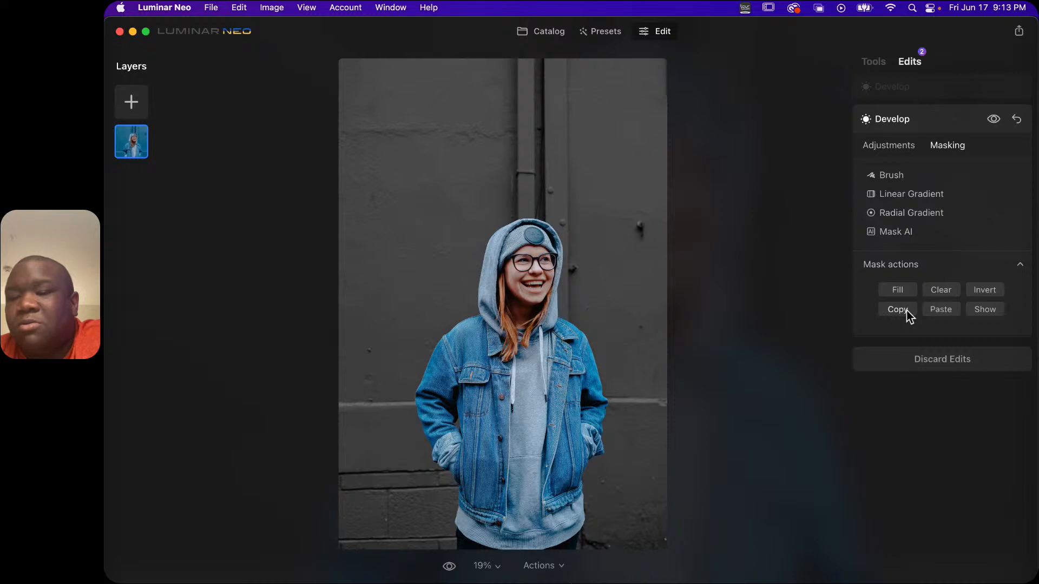
# Reopen the second Develop edit's adjustments and raise its Exposure to 0.40
pyautogui.click(917, 89)
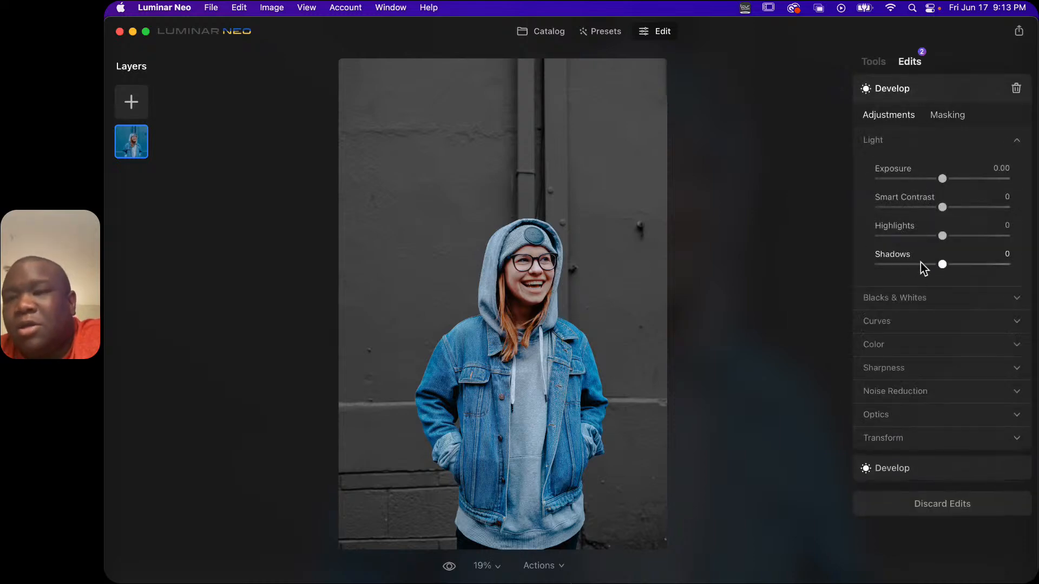
pyautogui.doubleClick(894, 91)
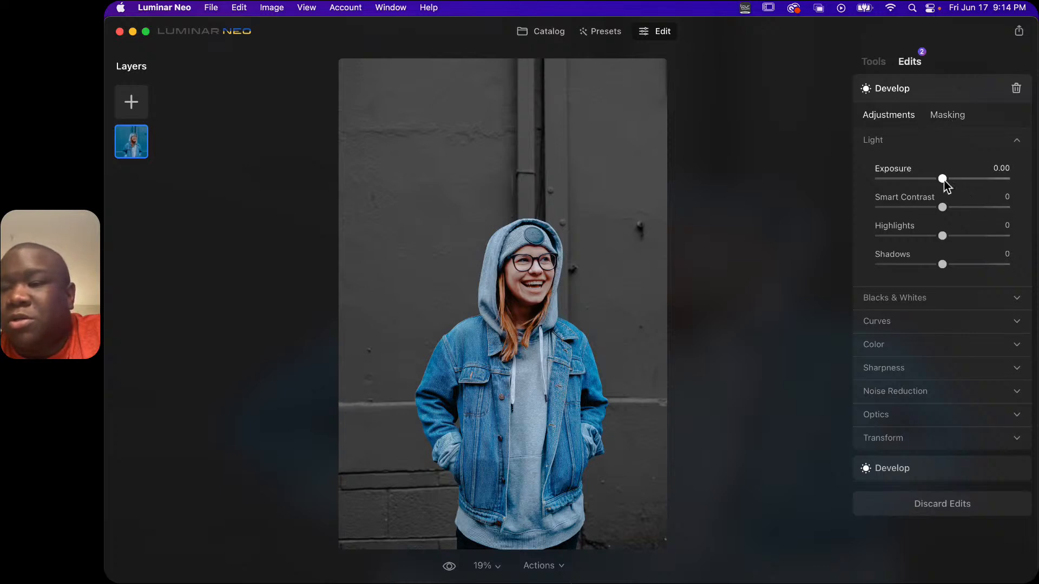
pyautogui.moveTo(943, 180); pyautogui.dragTo(949, 185)
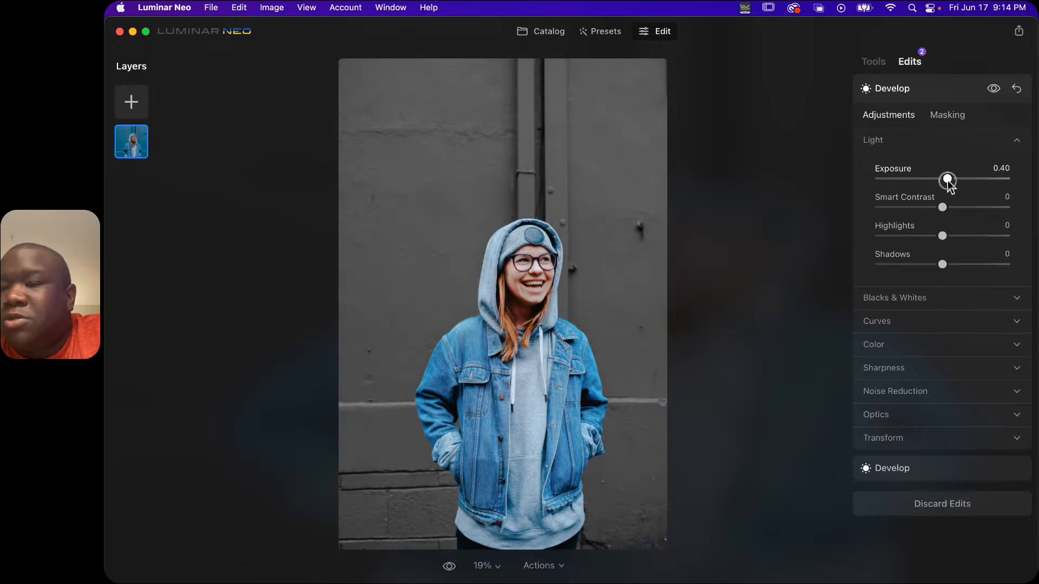
# Paste the copied background mask into the second Develop edit and invert it to target the woman
pyautogui.click(946, 116)
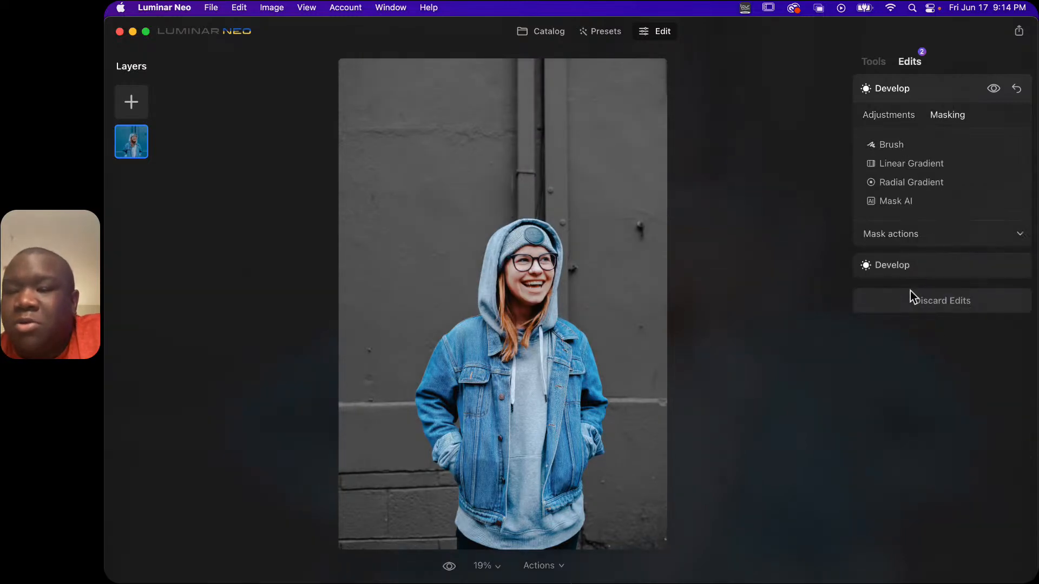
pyautogui.click(907, 237)
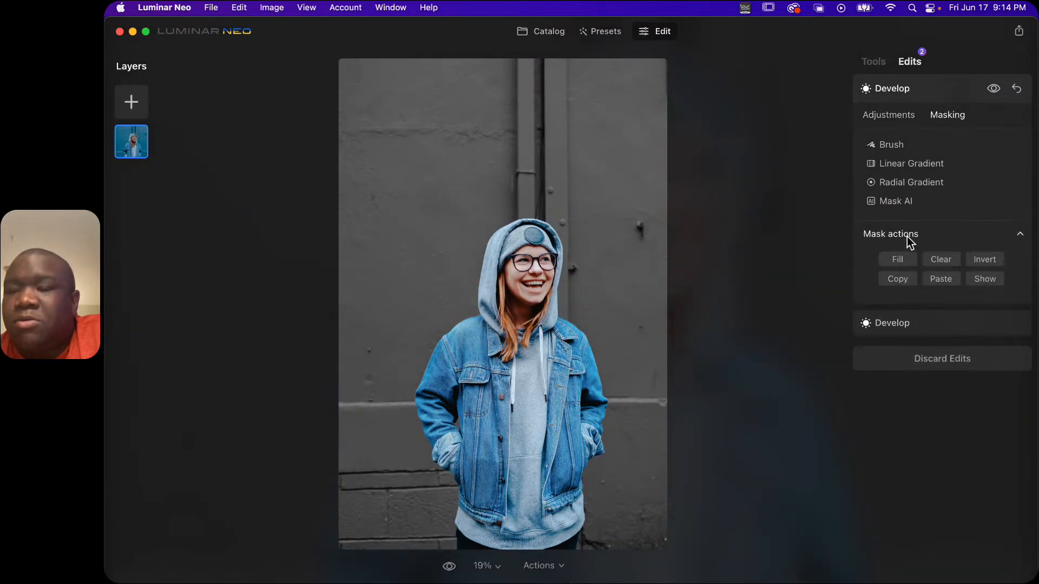
pyautogui.click(940, 279)
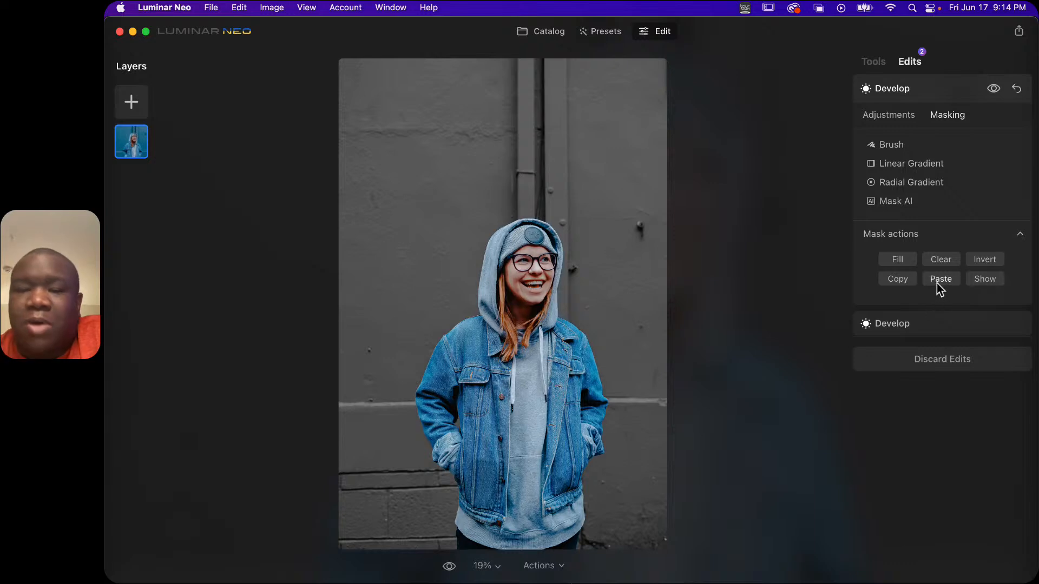
pyautogui.click(982, 261)
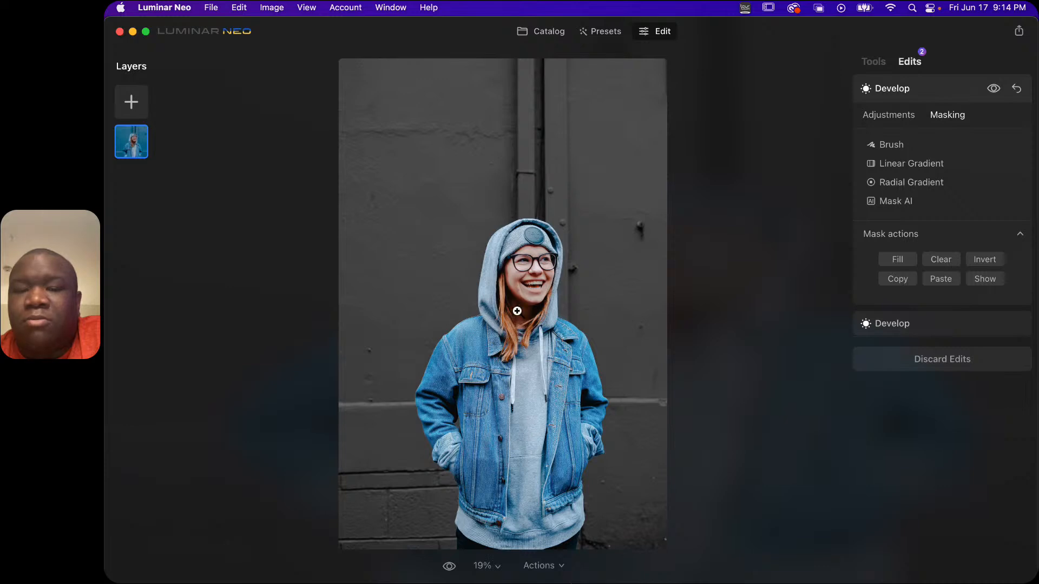
# Adjust the woman's lighting in the second Develop edit to Highlights -40, Shadows -44, Smart Contrast 31 and Exposure 0.63
pyautogui.click(891, 120)
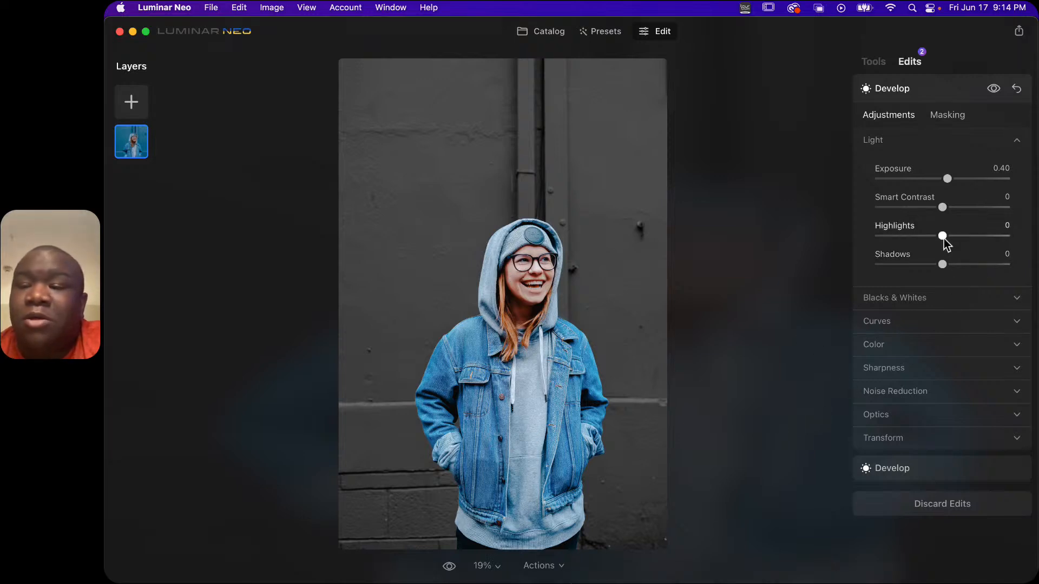
pyautogui.moveTo(942, 237); pyautogui.dragTo(914, 265)
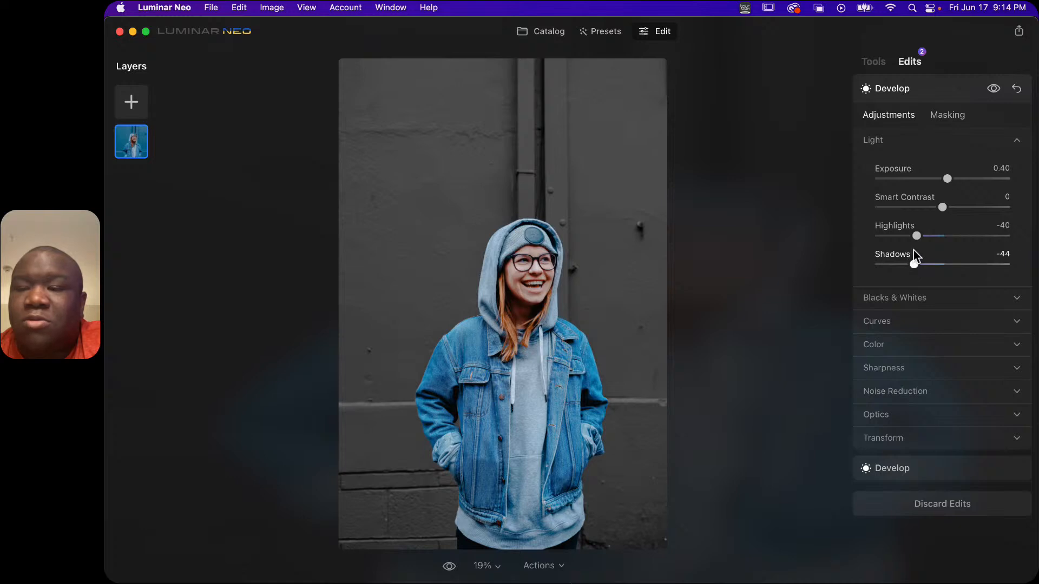
pyautogui.moveTo(944, 209); pyautogui.dragTo(952, 183)
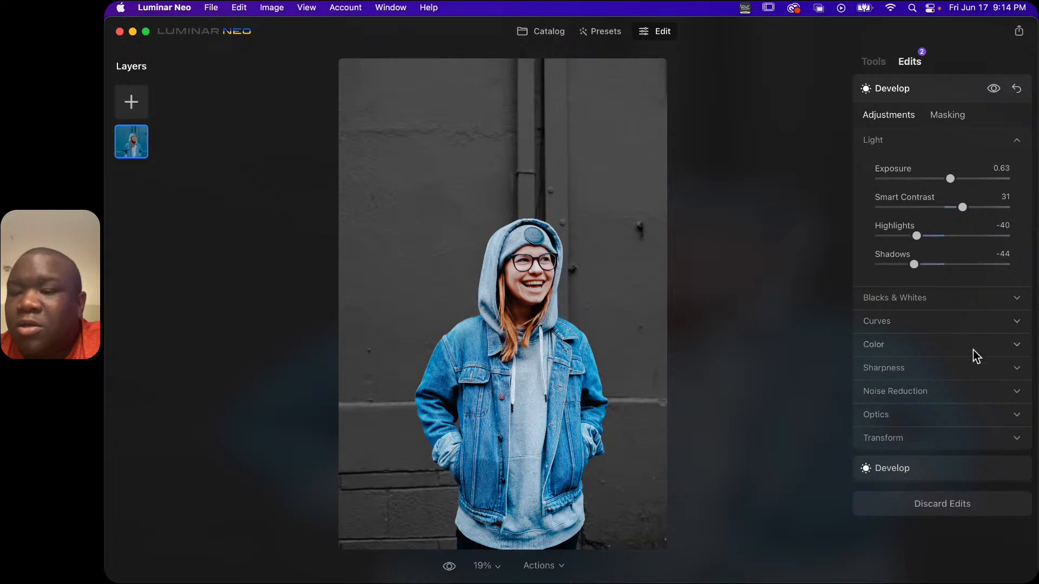
# Sharpen the woman with Sharpen at 8 and the sharpness Masking at 46
pyautogui.click(966, 371)
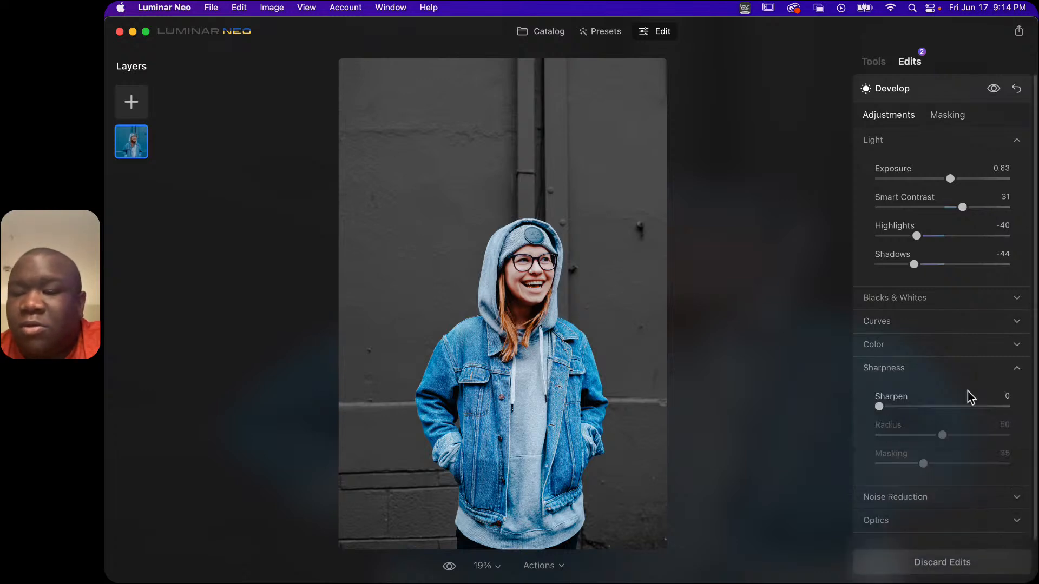
pyautogui.moveTo(882, 407); pyautogui.dragTo(890, 410)
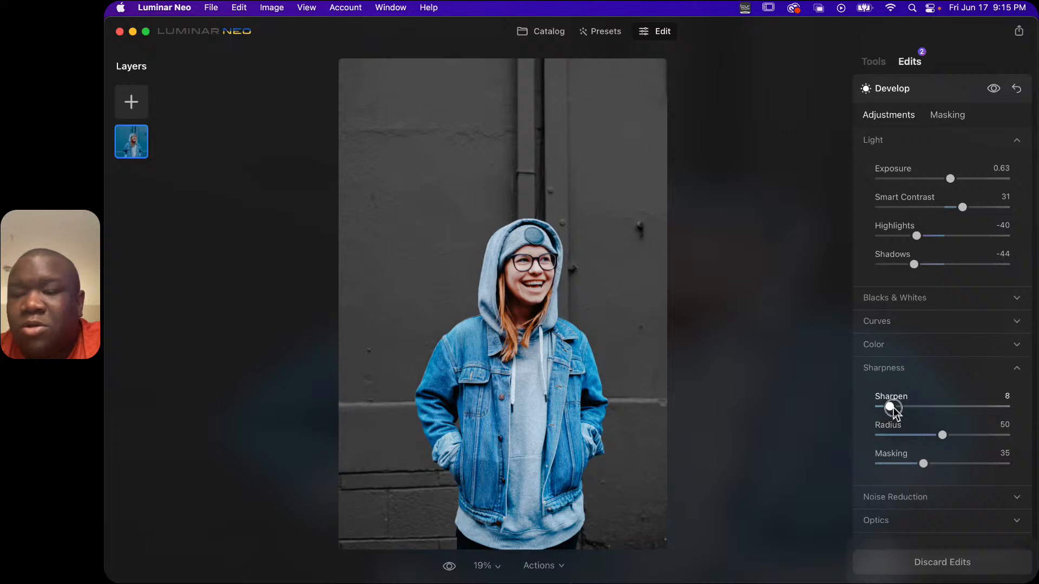
pyautogui.moveTo(923, 466); pyautogui.dragTo(938, 464)
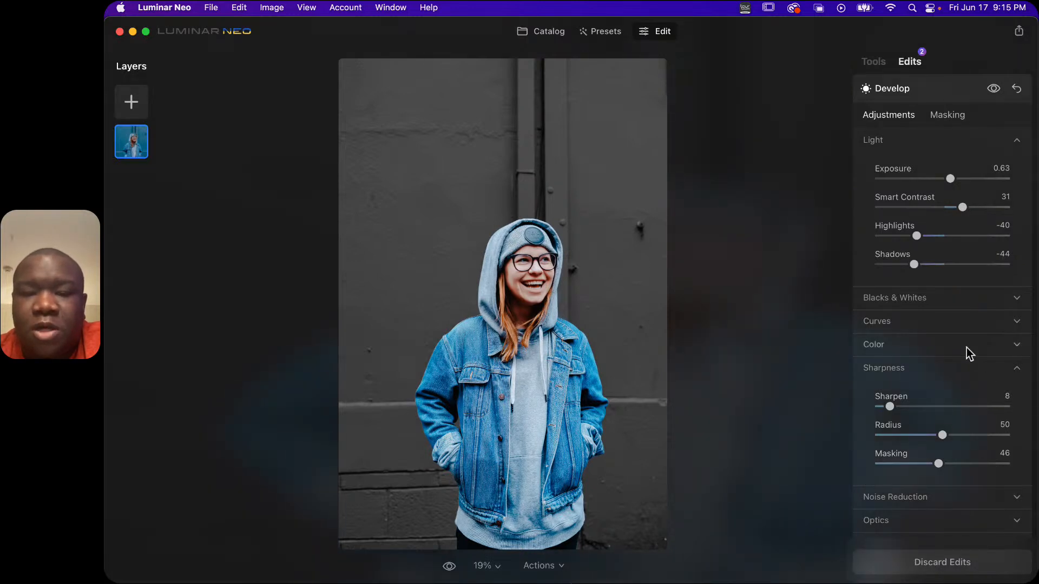
# Set the woman's Vibrance to 29 and Saturation to 5, trying Temperature at -7 and resetting it to 0
pyautogui.click(930, 345)
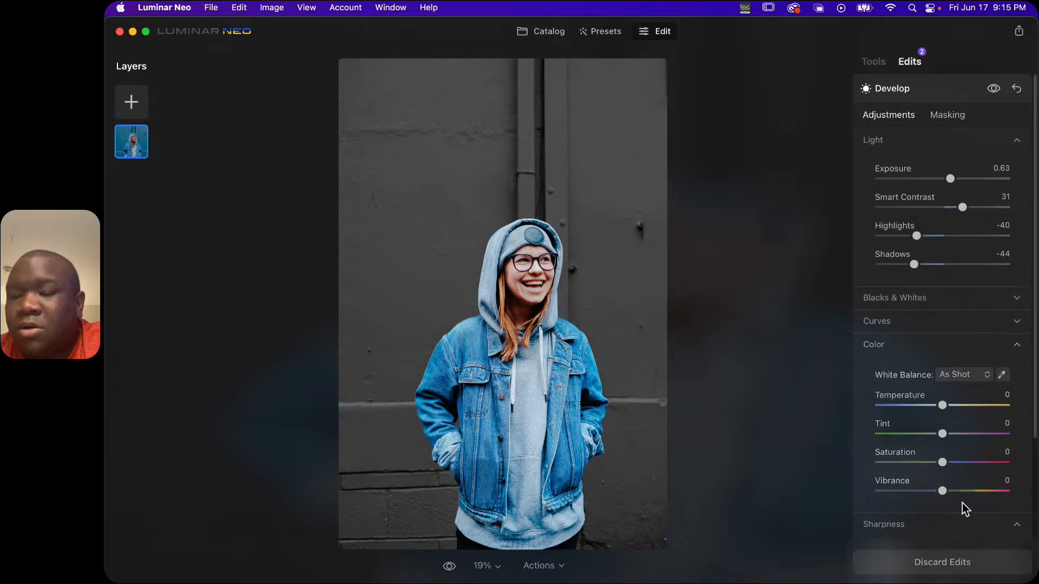
pyautogui.moveTo(942, 492); pyautogui.dragTo(963, 492)
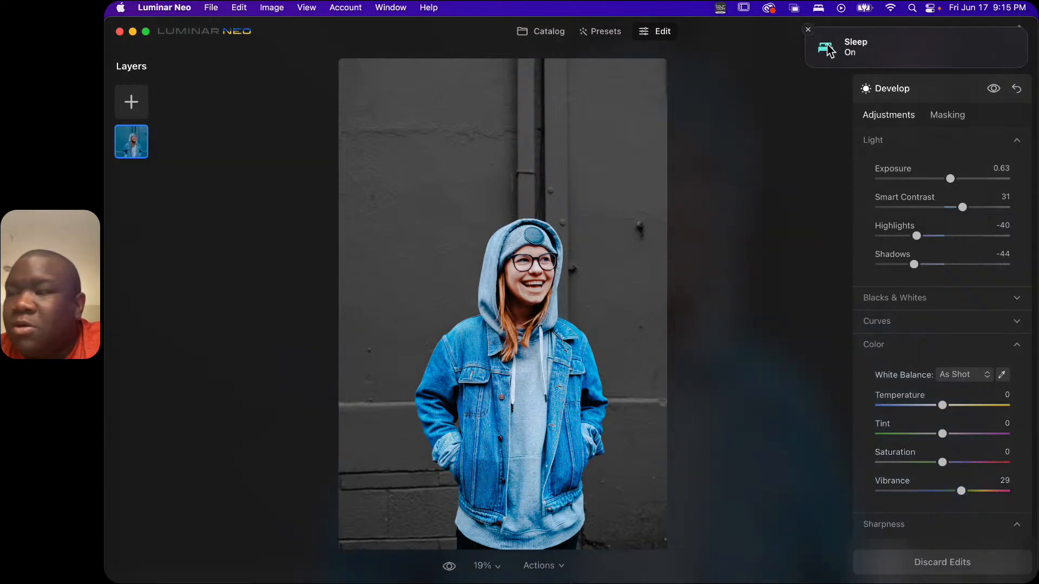
pyautogui.click(808, 31)
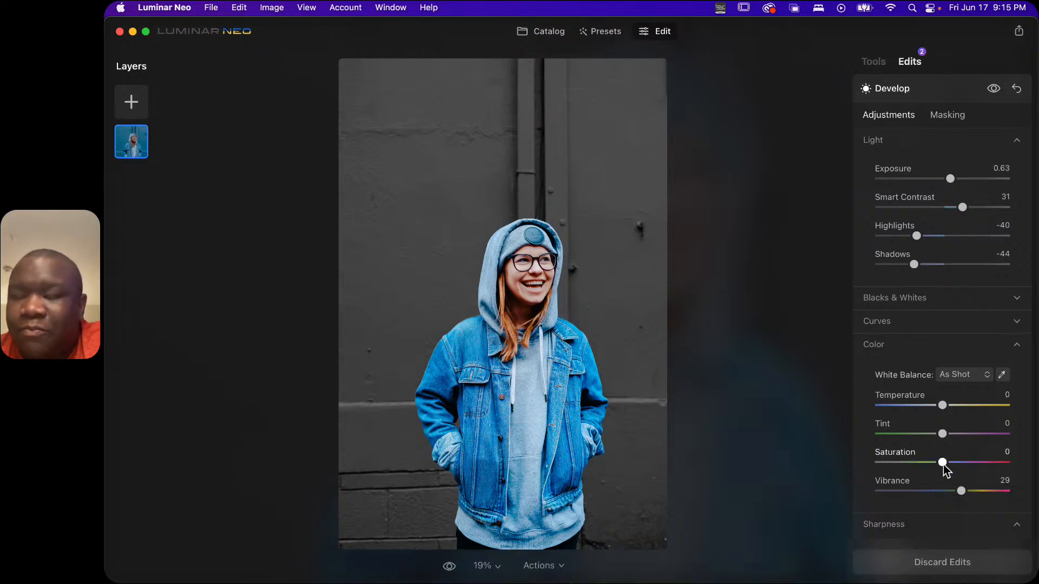
pyautogui.moveTo(944, 467); pyautogui.dragTo(949, 468)
pyautogui.moveTo(941, 407)
pyautogui.mouseDown()
pyautogui.moveTo(967, 408)
pyautogui.moveTo(909, 408)
pyautogui.moveTo(938, 408)
pyautogui.mouseUp()
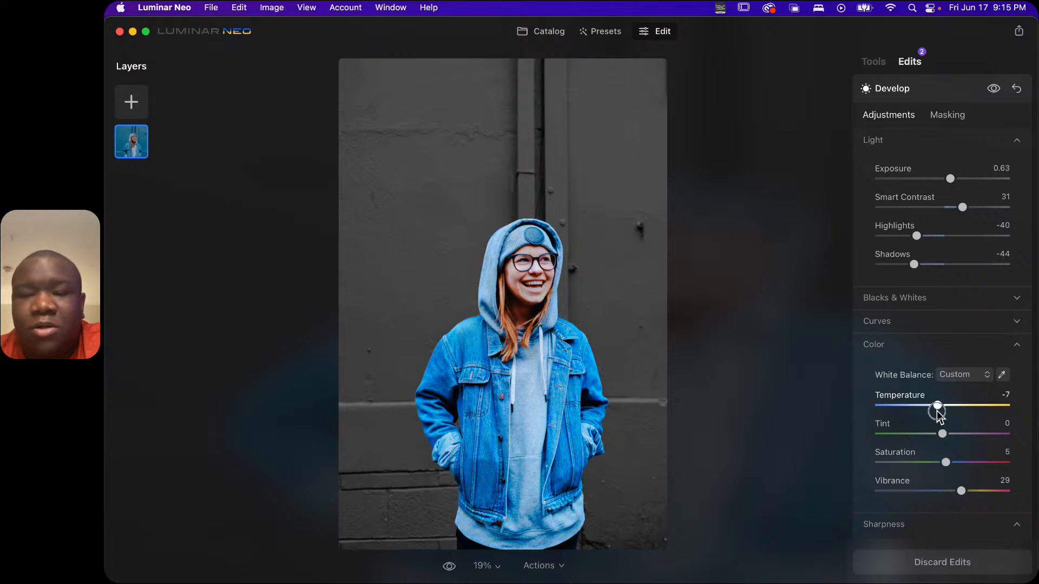
pyautogui.doubleClick(938, 407)
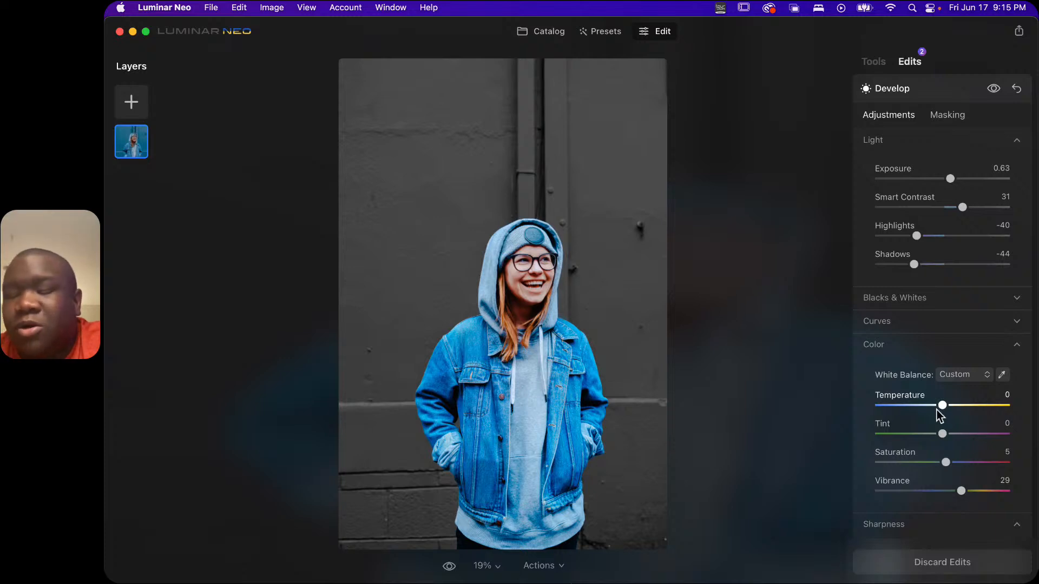
# Collapse the second Develop edit and compare the edited photo with the original
pyautogui.click(922, 344)
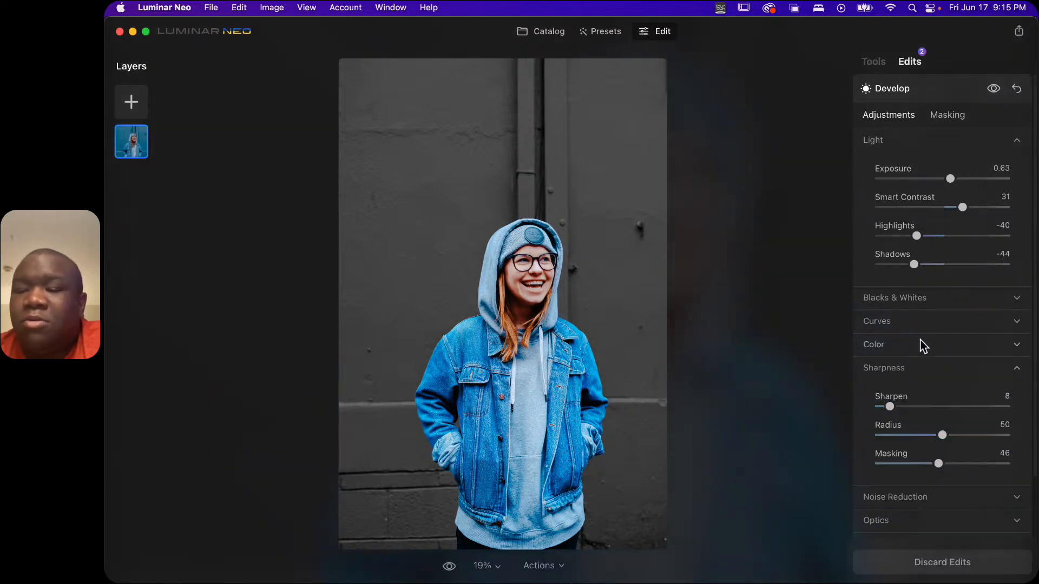
pyautogui.click(934, 371)
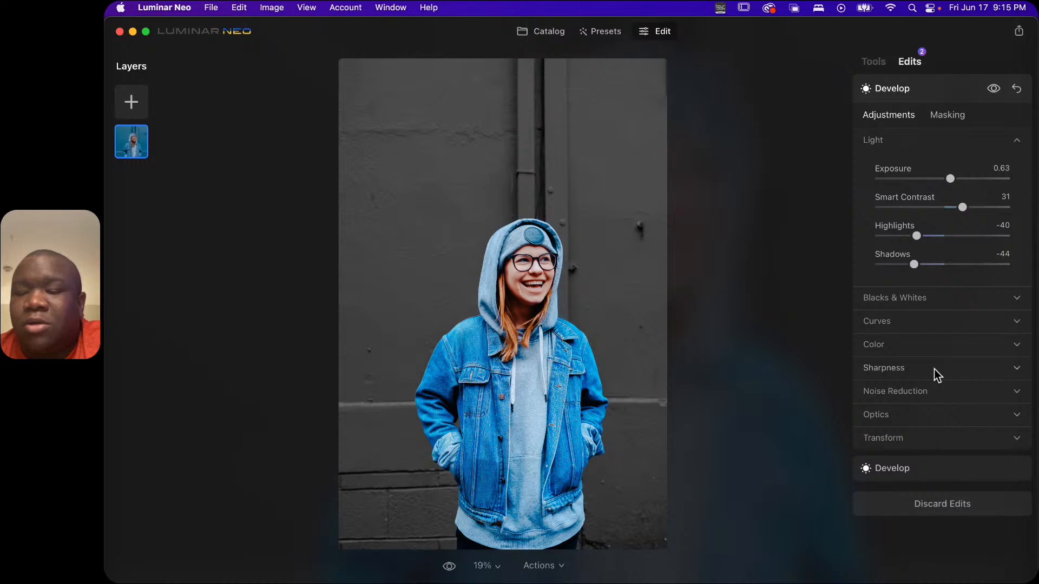
pyautogui.click(932, 91)
pyautogui.press('\\')
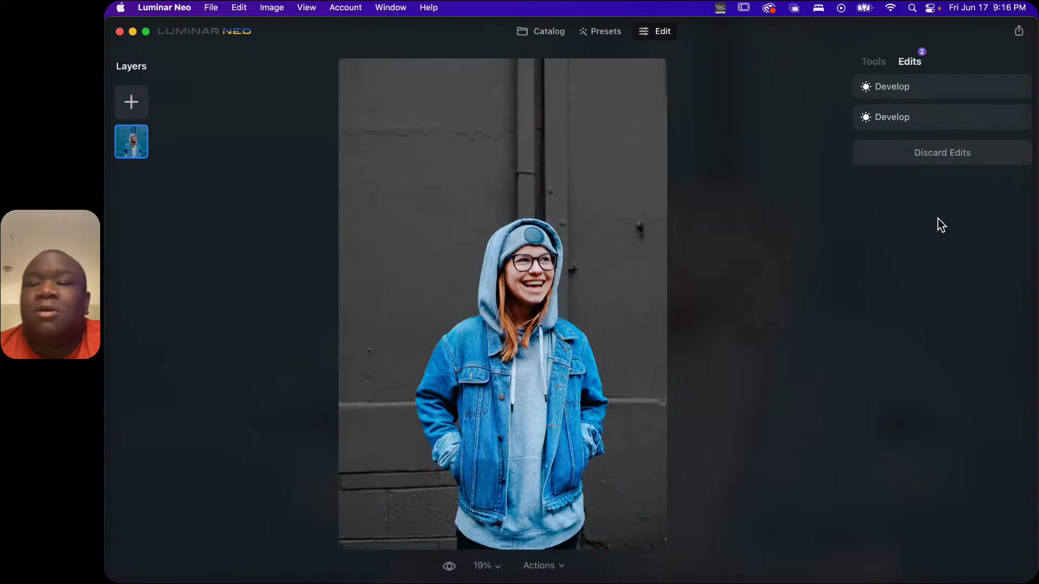
# Restore the background's color by resetting Saturation and Vibrance to 0 in the first Develop edit
pyautogui.click(922, 119)
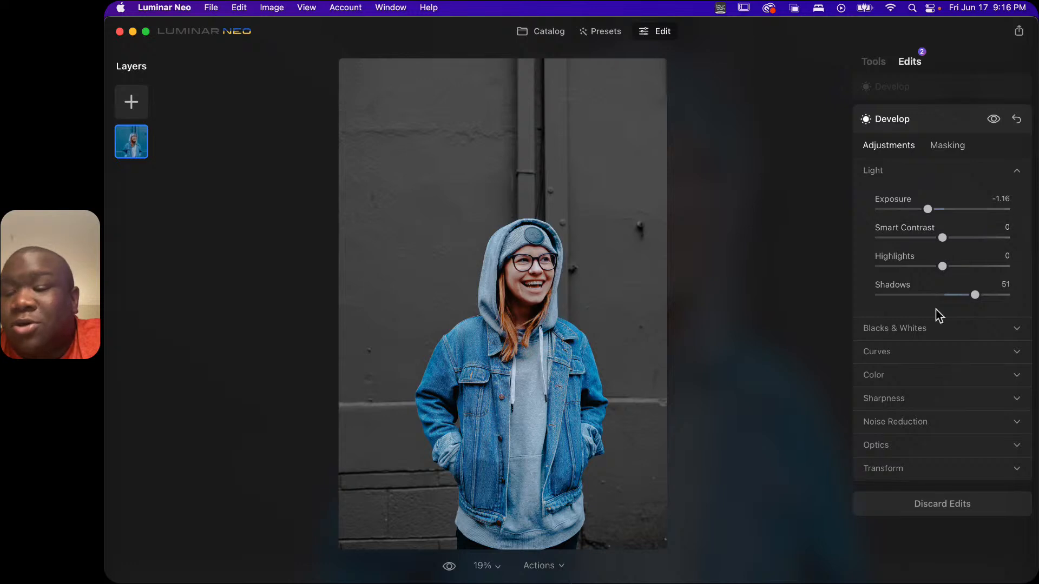
pyautogui.click(924, 377)
pyautogui.scroll(-1, 928, 433)
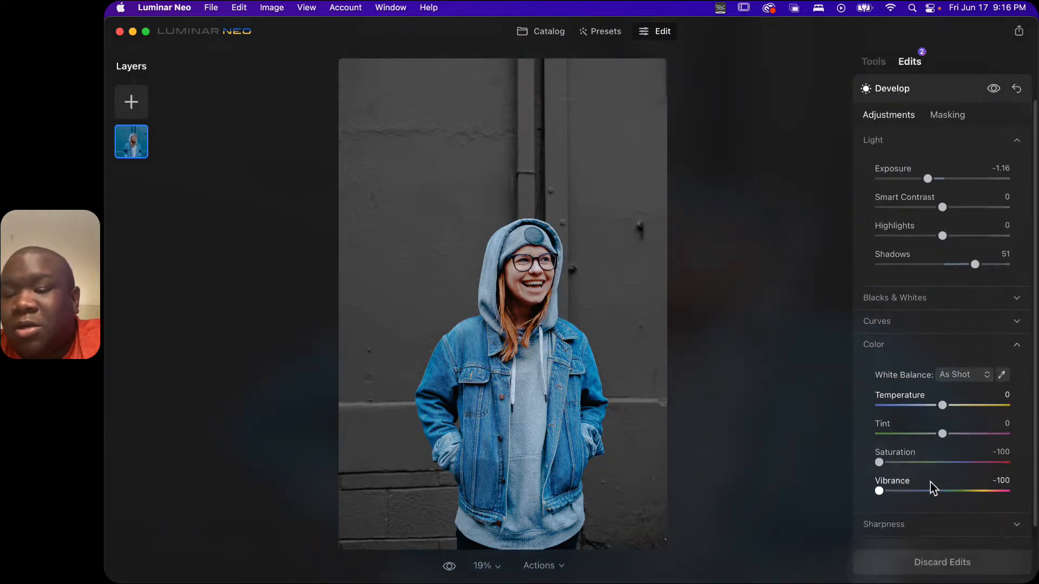
pyautogui.doubleClick(880, 463)
pyautogui.doubleClick(891, 490)
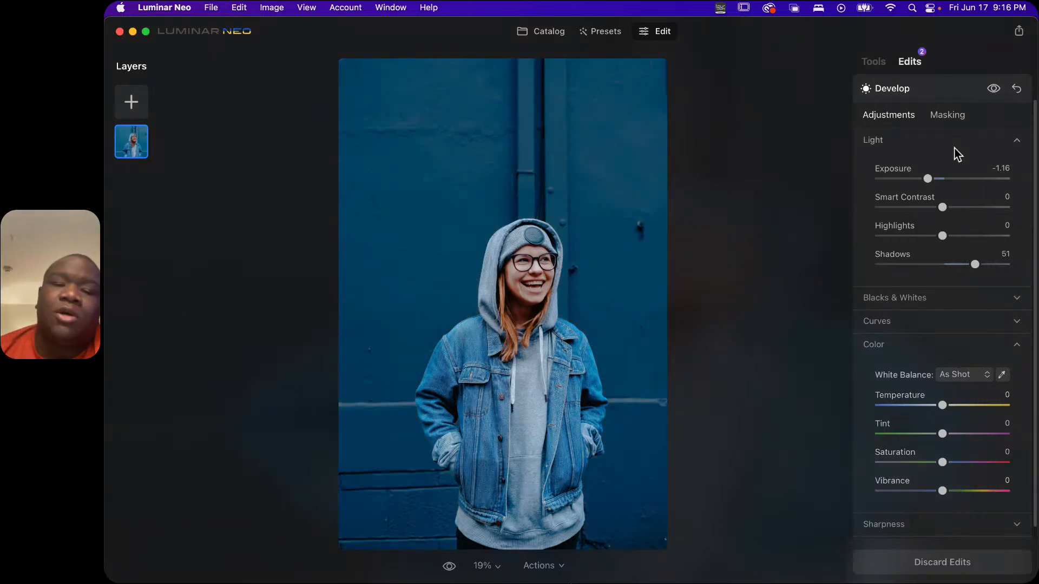
# Toggle between the original and the edited photo to compare the recolored background and the woman
pyautogui.click(933, 91)
pyautogui.press('\\')
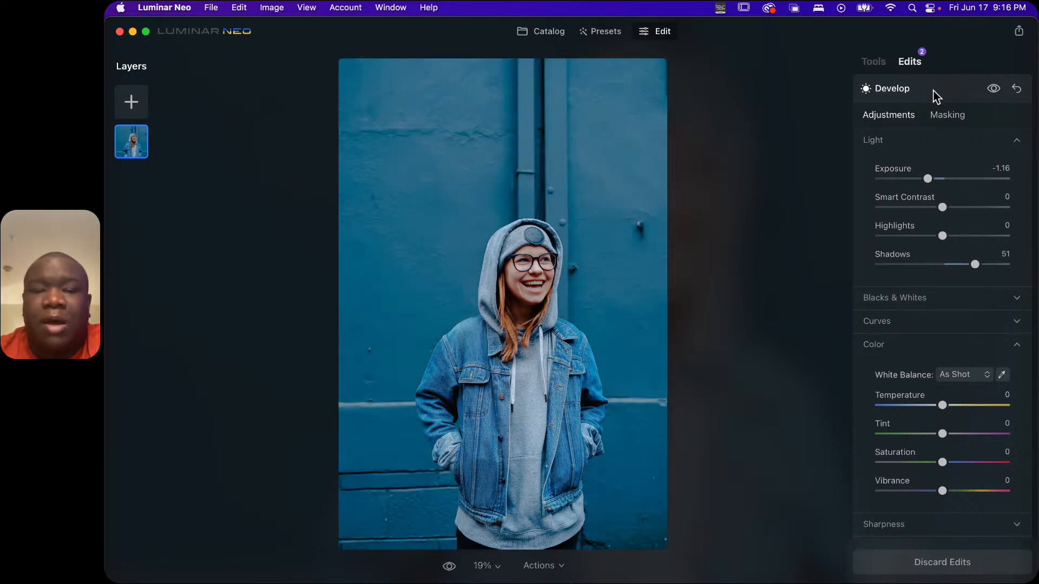
pyautogui.press('\\')
pyautogui.press('\\')
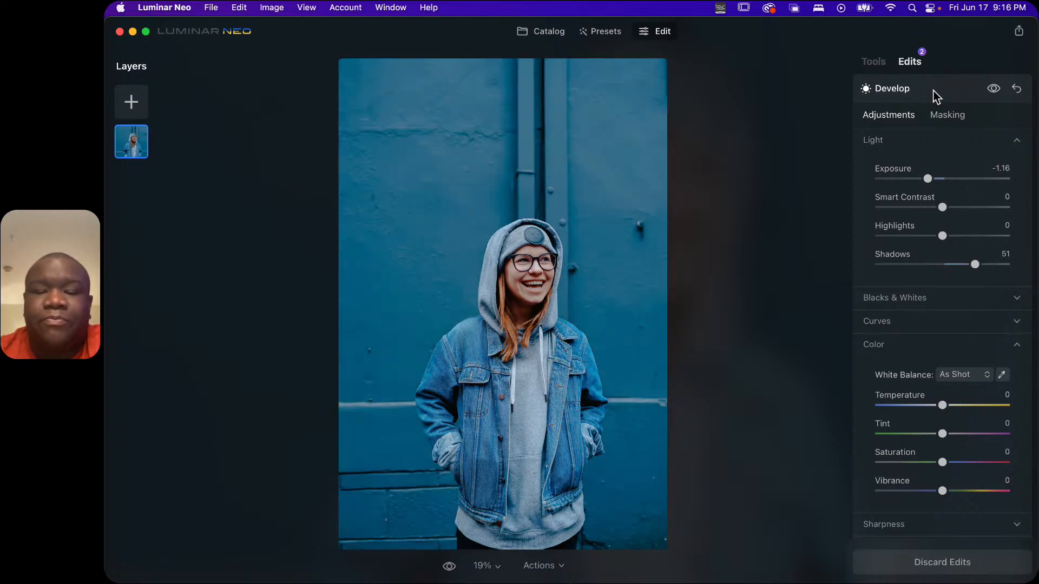
pyautogui.press('\\')
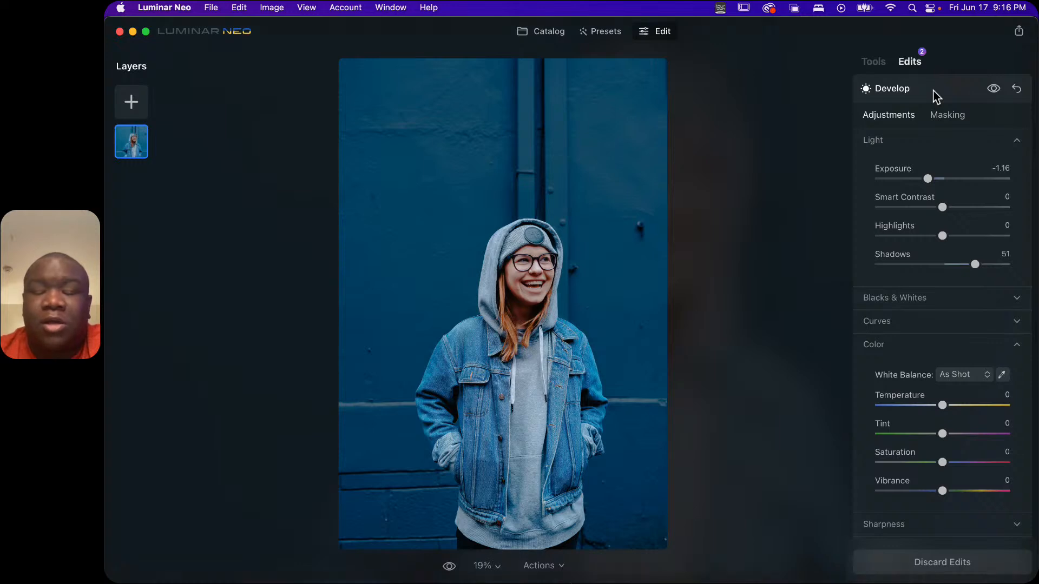